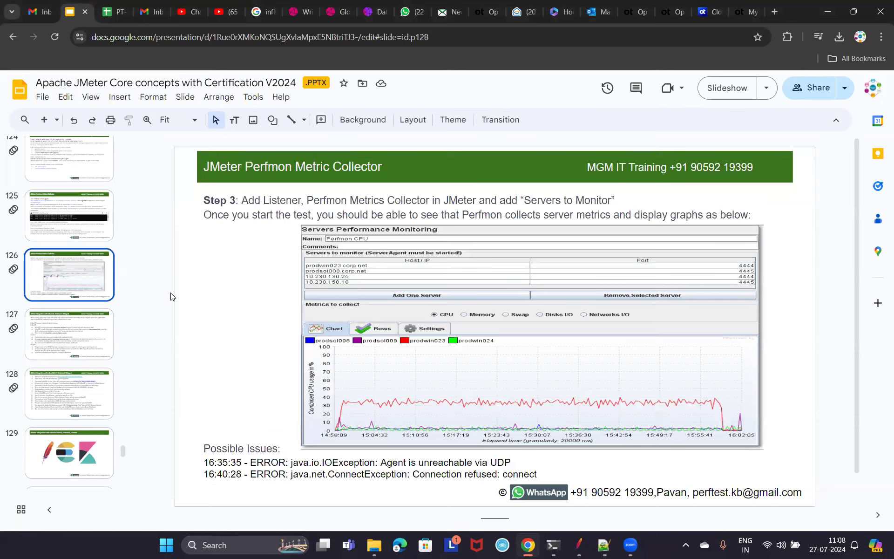
Review the slides on the JMeter Perfmon Metric Collector and the integrations with InfluxDB, Grafana & Telegraf and with Elastic Search, Filebeat, Kibana.
{"action": "left_click", "coordinate": [90, 453]}
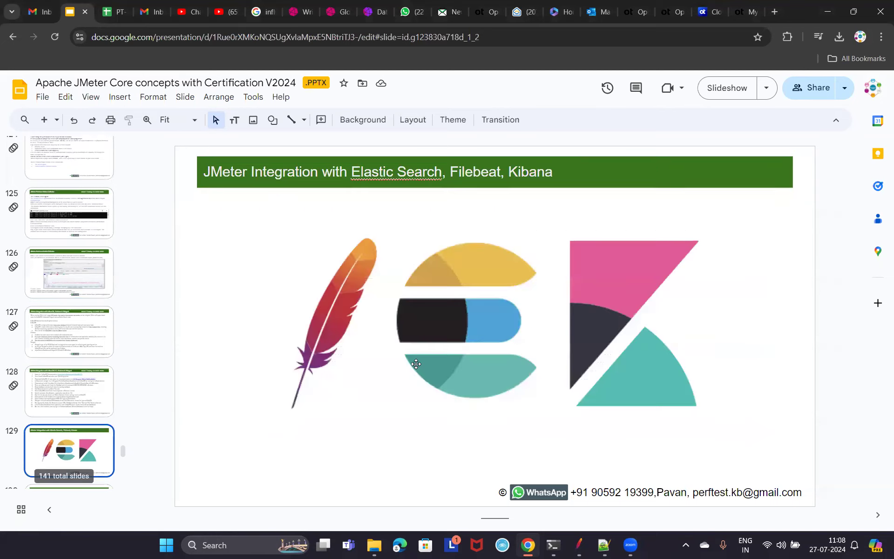
{"action": "scroll", "coordinate": [80, 328], "scroll_direction": "down", "scroll_amount": 5}
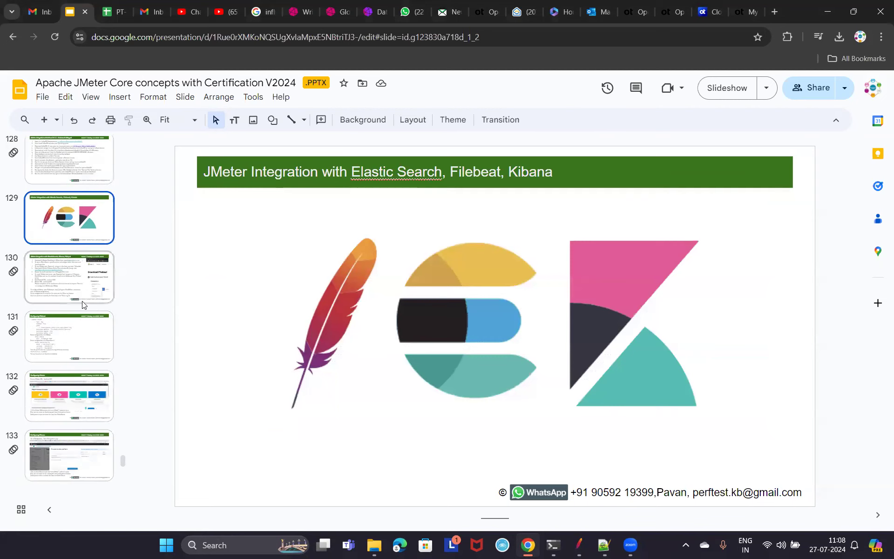
{"action": "scroll", "coordinate": [82, 304], "scroll_direction": "up", "scroll_amount": 10}
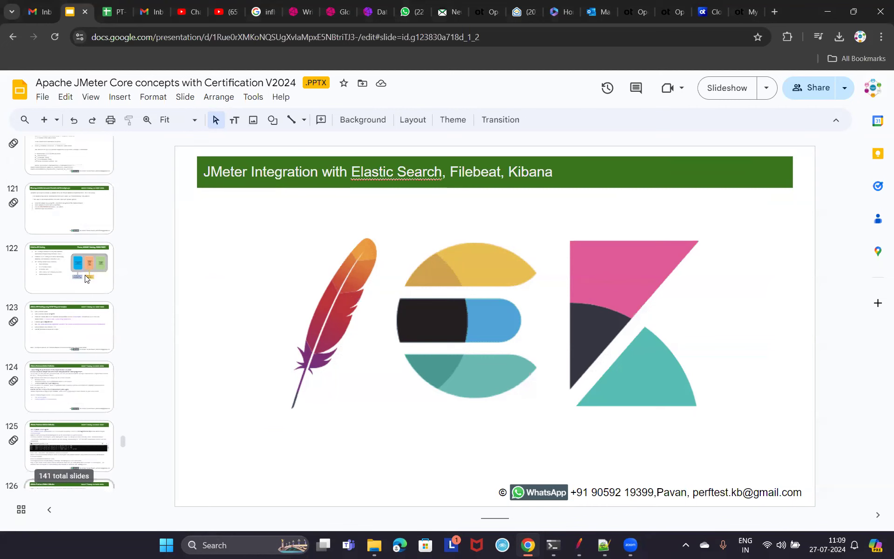
{"action": "scroll", "coordinate": [89, 337], "scroll_direction": "down", "scroll_amount": 2}
{"action": "left_click", "coordinate": [80, 338]}
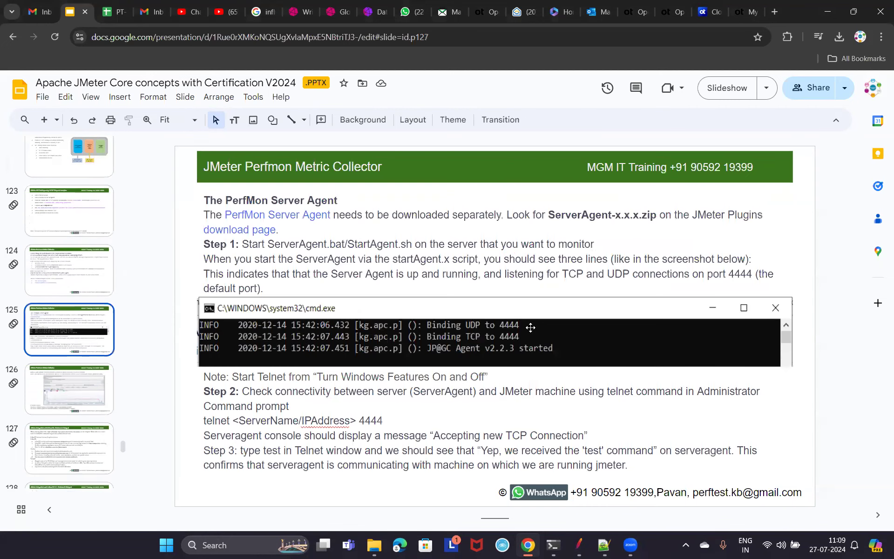
{"action": "left_click", "coordinate": [78, 381]}
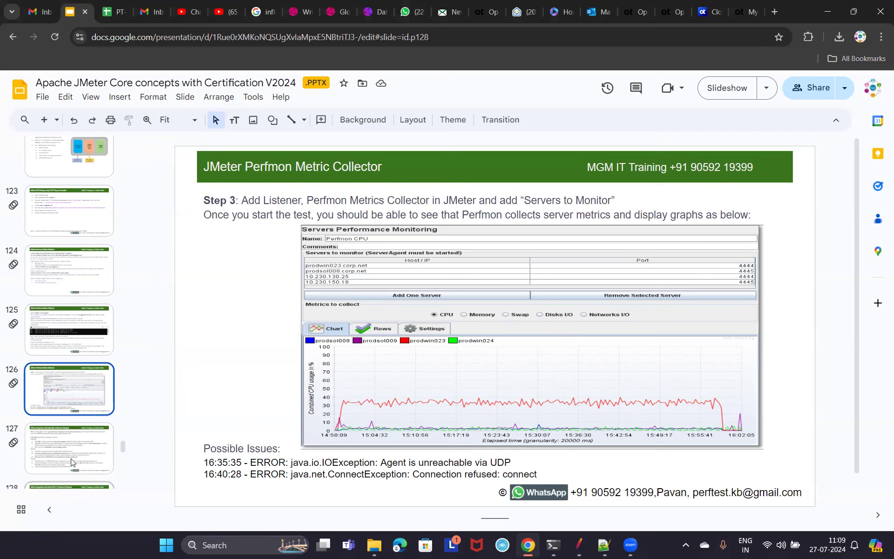
{"action": "left_click", "coordinate": [74, 441]}
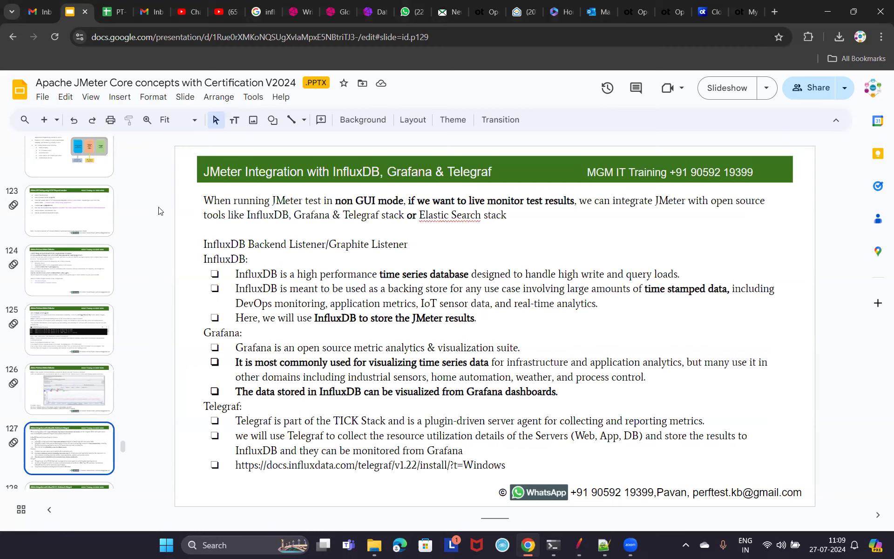
{"action": "scroll", "coordinate": [70, 326], "scroll_direction": "down", "scroll_amount": 4}
{"action": "left_click", "coordinate": [68, 416]}
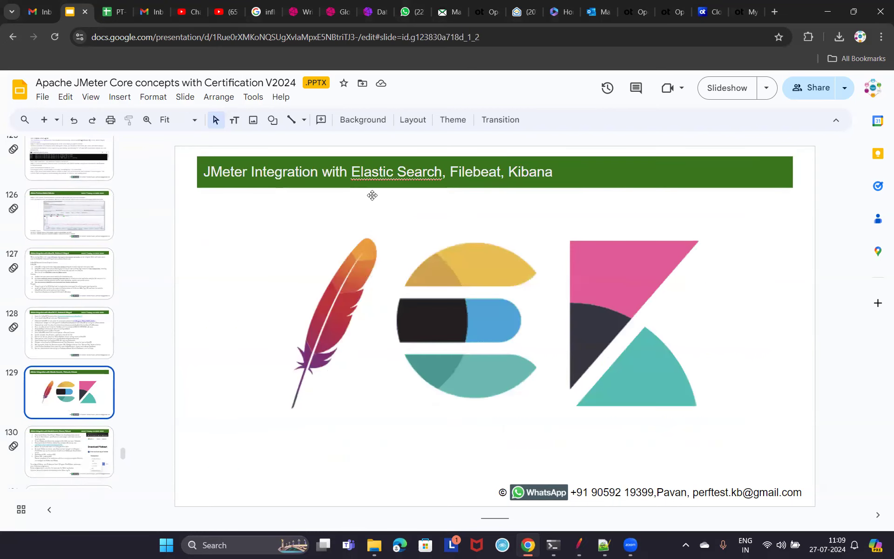
{"action": "scroll", "coordinate": [75, 320], "scroll_direction": "up", "scroll_amount": 1}
{"action": "left_click", "coordinate": [76, 320]}
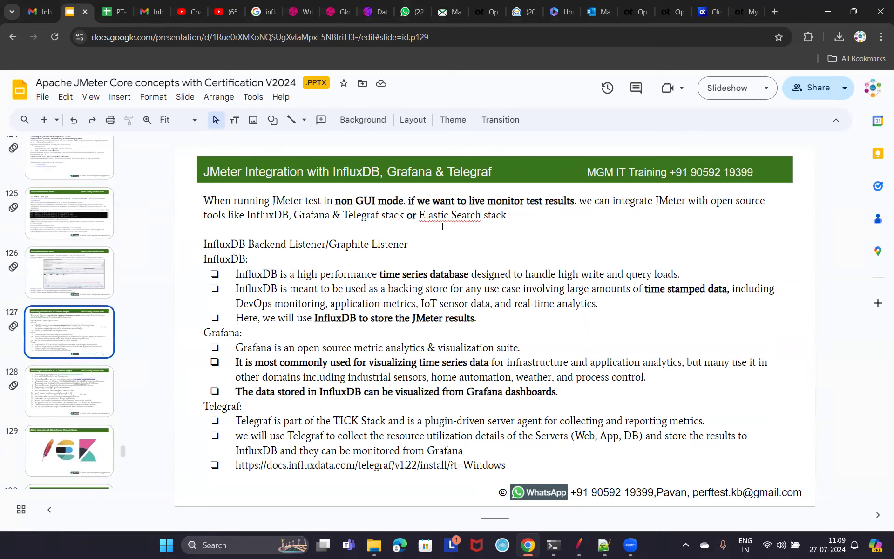
Highlight the key phrases describing InfluxDB's database role, its storage of JMeter results, and Grafana's dashboard visualization on slide 127.
{"action": "left_click", "coordinate": [395, 275]}
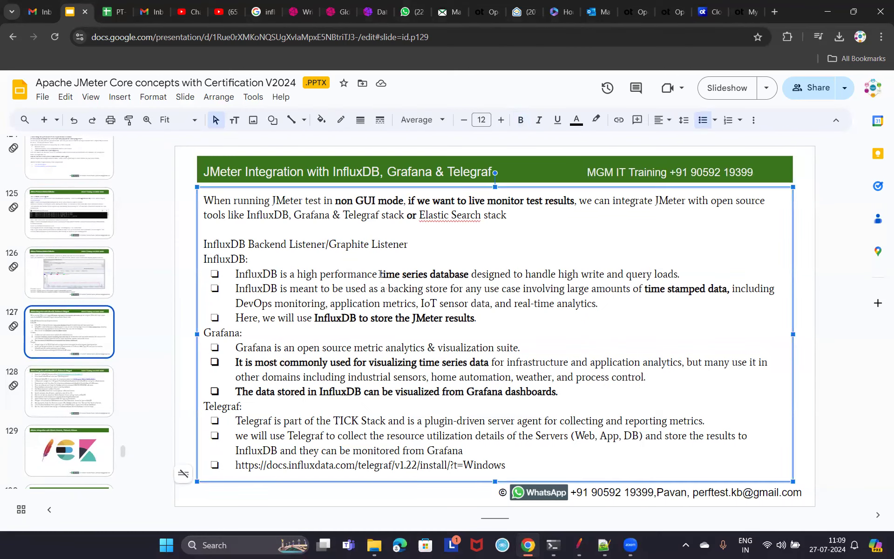
{"action": "left_click_drag", "start_coordinate": [380, 275], "coordinate": [402, 275]}
{"action": "left_click_drag", "start_coordinate": [298, 275], "coordinate": [678, 275]}
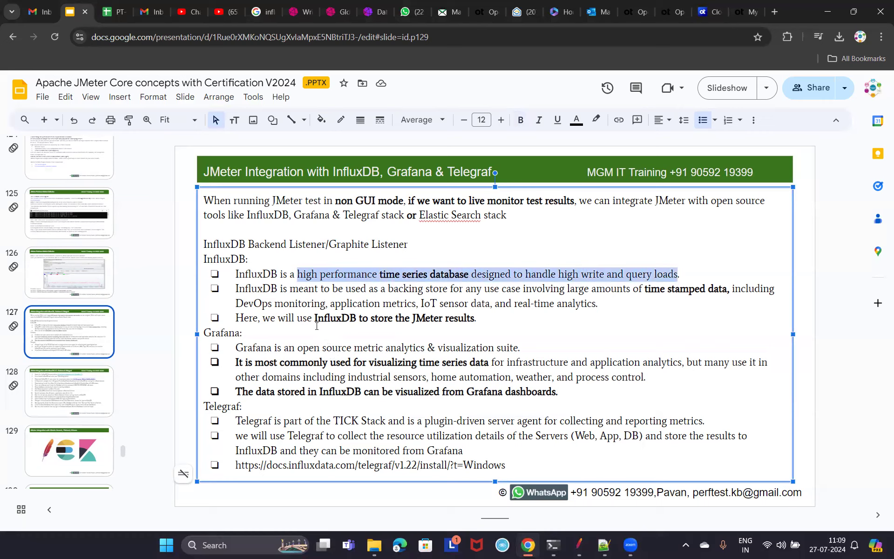
{"action": "left_click_drag", "start_coordinate": [317, 321], "coordinate": [474, 322]}
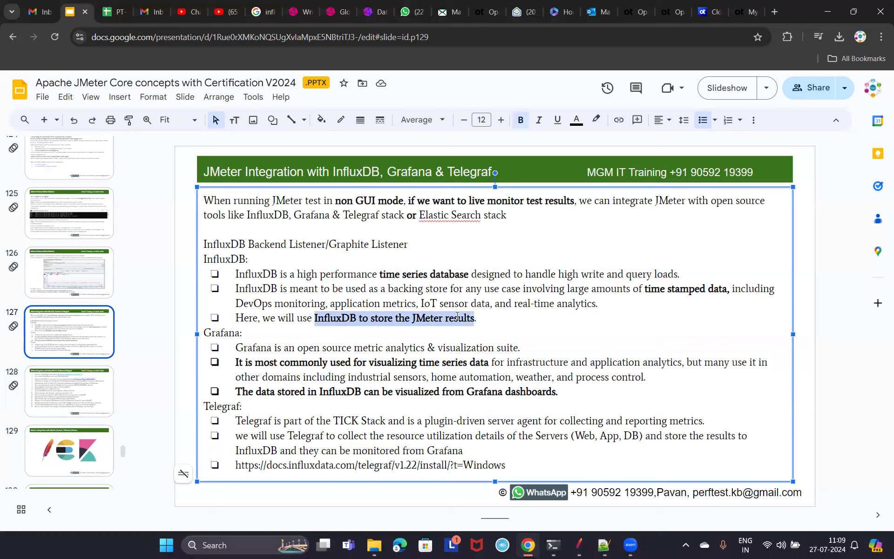
{"action": "left_click_drag", "start_coordinate": [237, 348], "coordinate": [287, 347]}
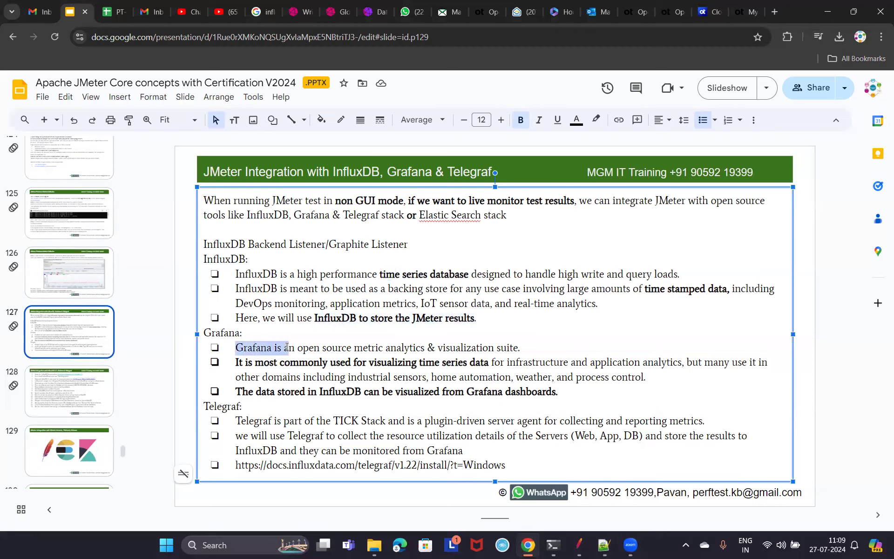
{"action": "left_click_drag", "start_coordinate": [325, 394], "coordinate": [537, 393]}
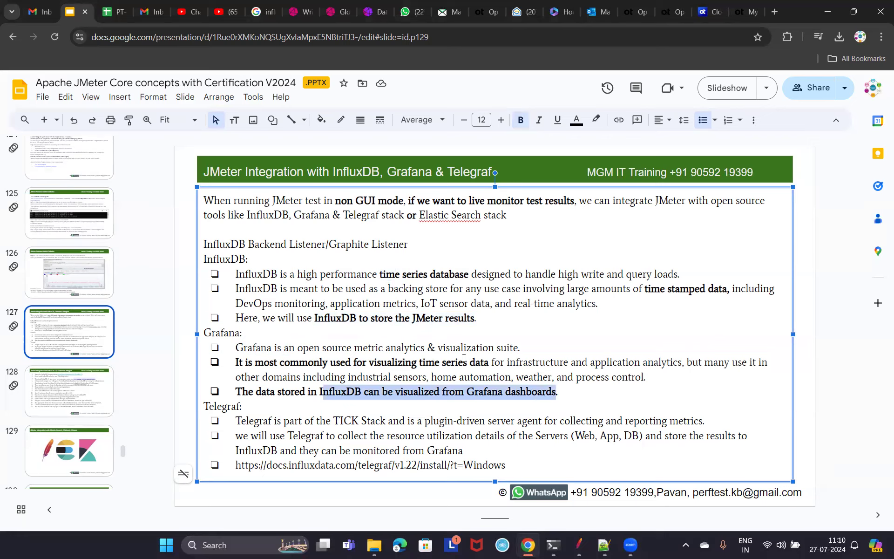
Open the PT-April2024MorningBatchClassNotes-JMeterLRSplunkDynatrace document from the recent Google Docs files.
{"action": "left_click", "coordinate": [41, 12]}
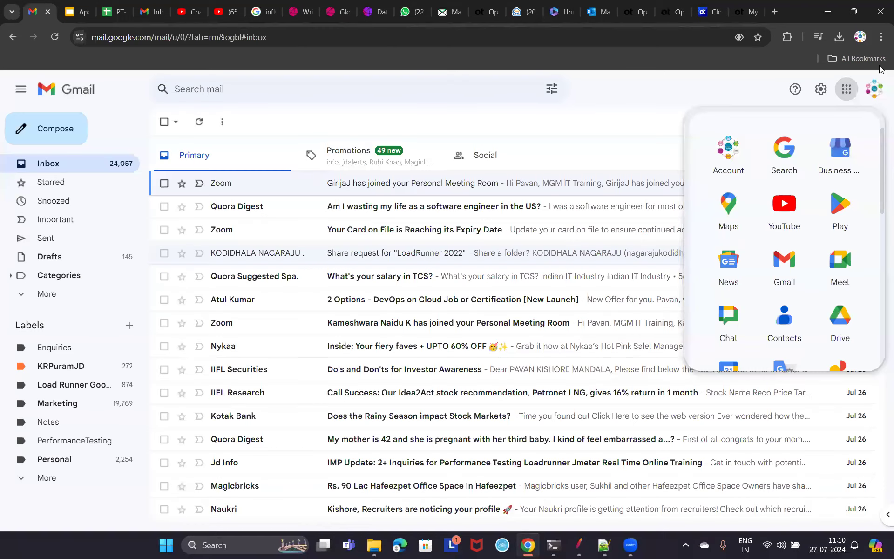
{"action": "scroll", "coordinate": [792, 294], "scroll_direction": "down", "scroll_amount": 5}
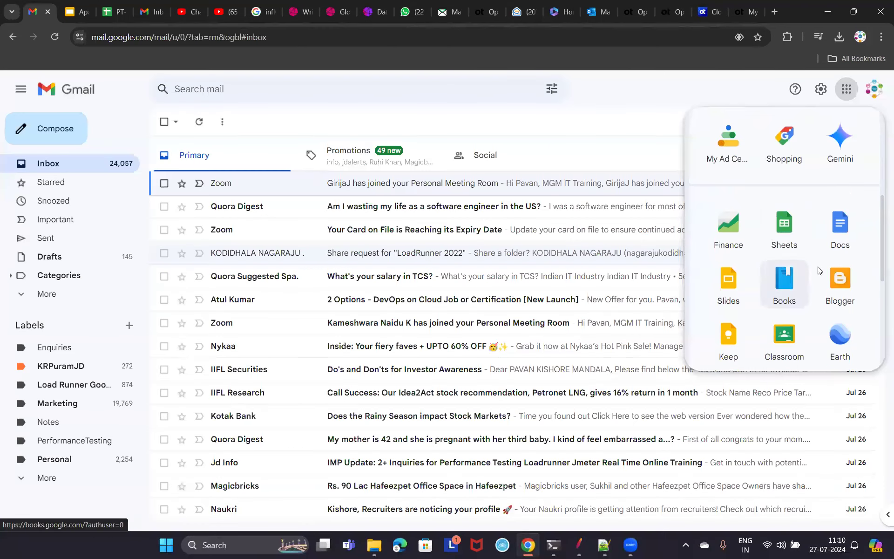
{"action": "left_click", "coordinate": [840, 237]}
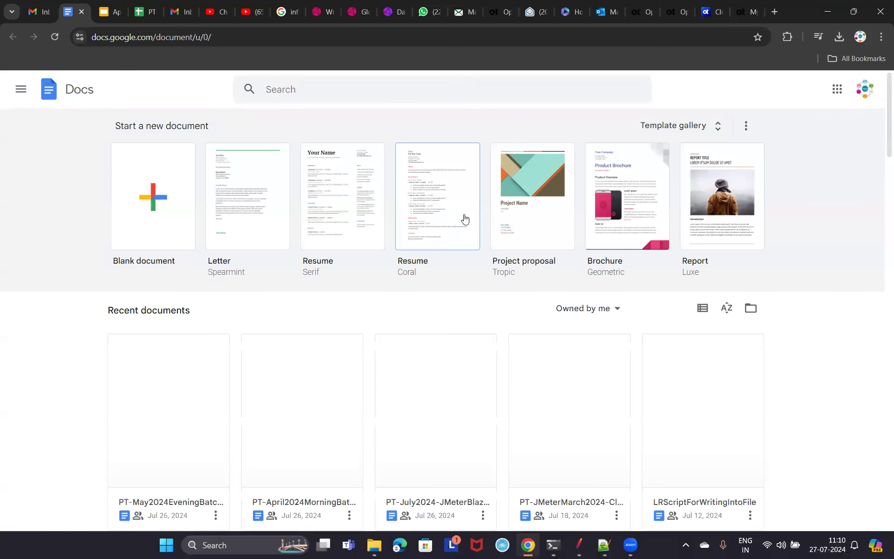
{"action": "scroll", "coordinate": [464, 218], "scroll_direction": "down", "scroll_amount": 2}
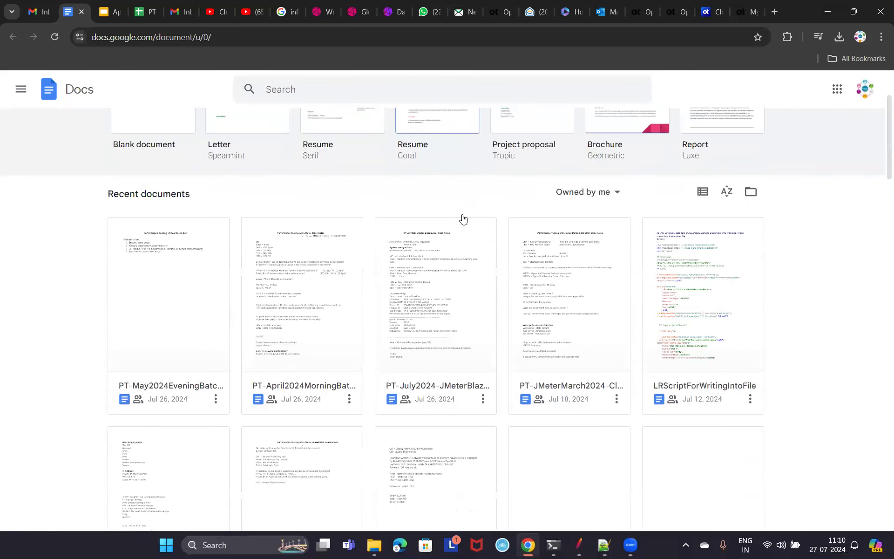
{"action": "left_click", "coordinate": [298, 276]}
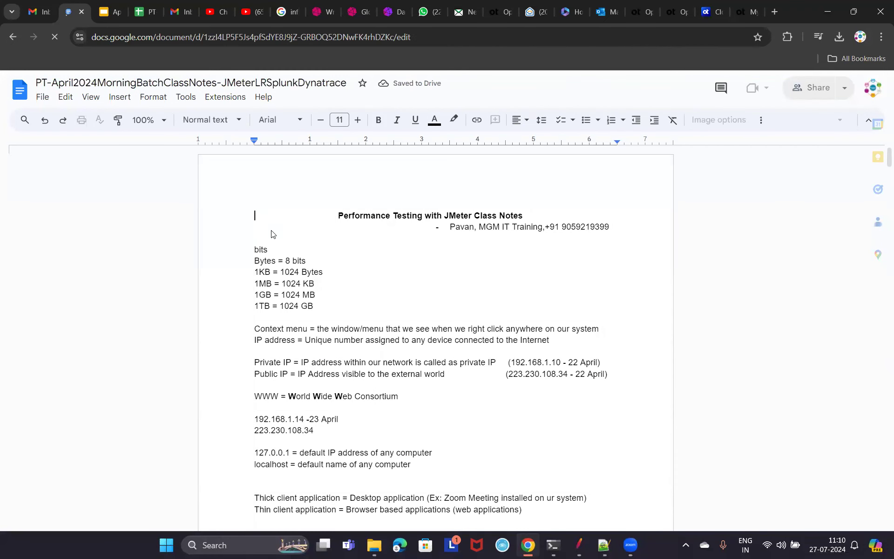
Switch to Apache JMeter and add another Backend Listener to the WebToursDryRun test plan.
{"action": "left_click", "coordinate": [580, 542]}
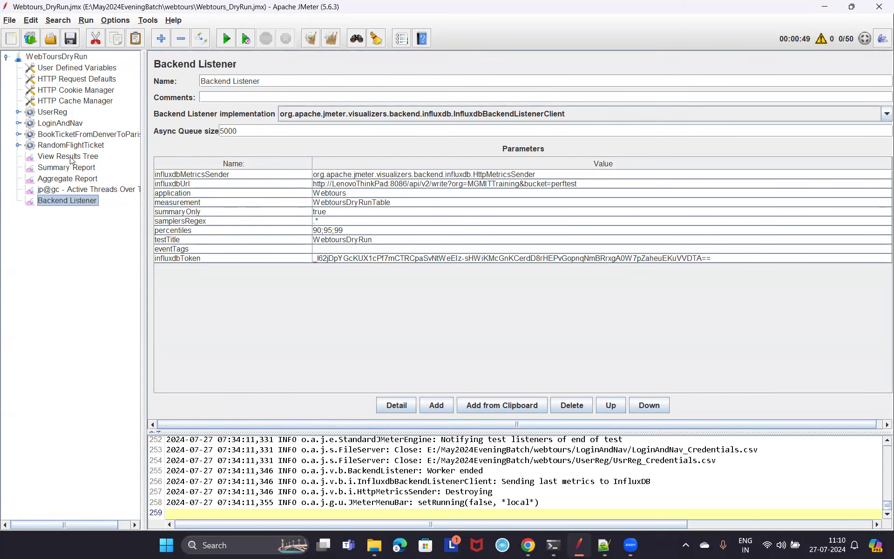
{"action": "left_click", "coordinate": [67, 56]}
{"action": "right_click", "coordinate": [67, 56]}
{"action": "mouse_move", "coordinate": [135, 64]}
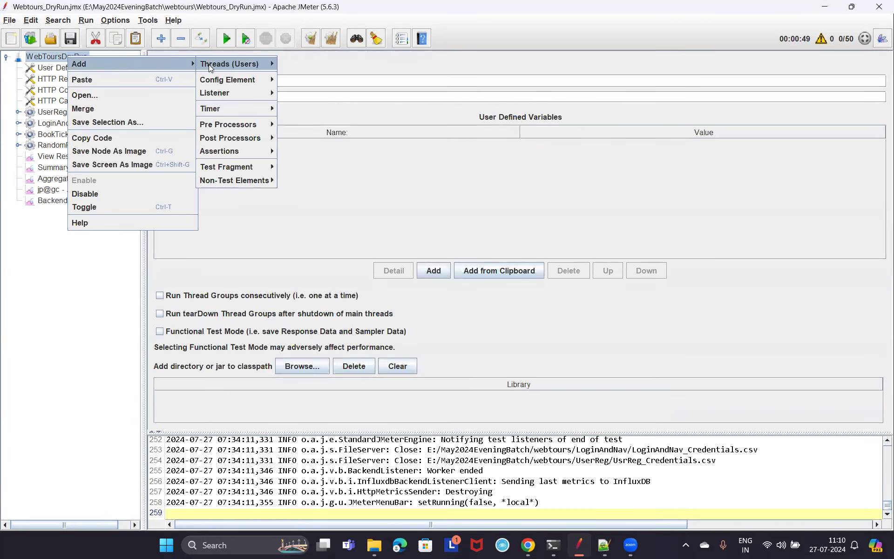
{"action": "mouse_move", "coordinate": [240, 94]}
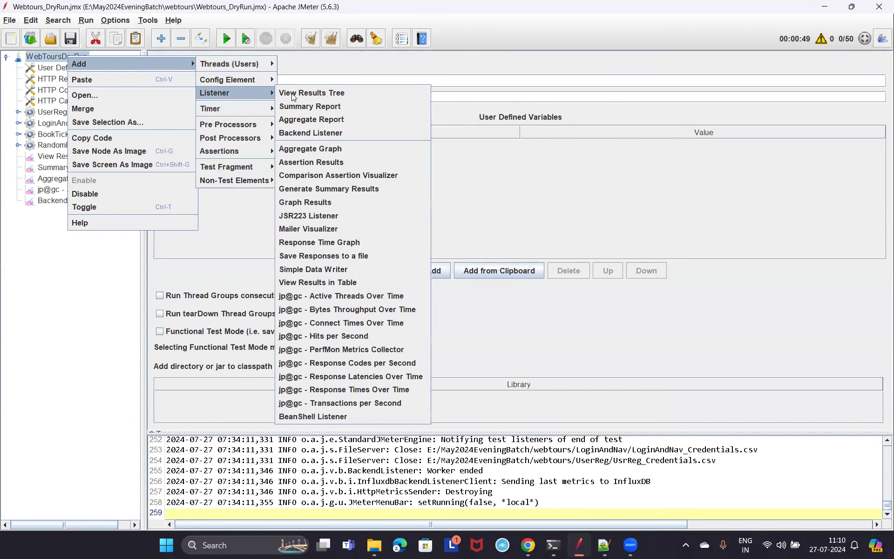
{"action": "left_click", "coordinate": [316, 133]}
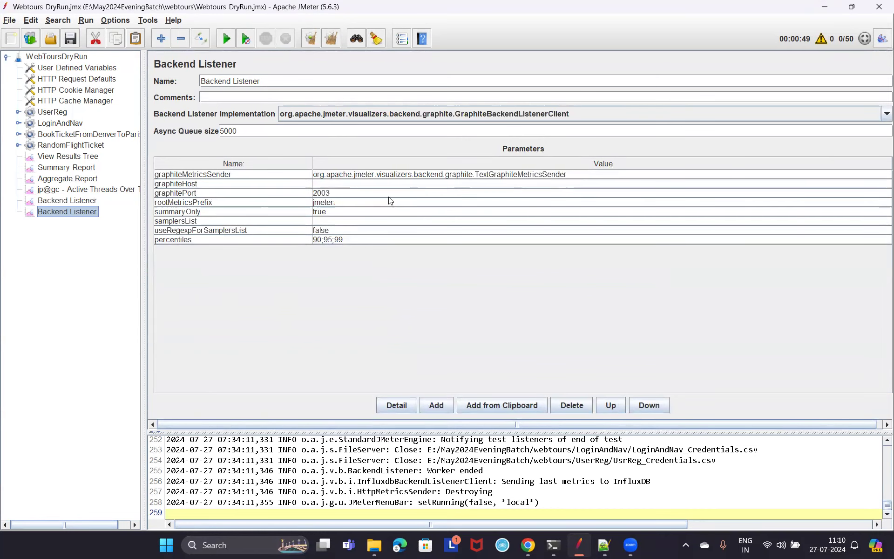
Try the InfluxDBRawBackendListenerClient implementation on the new Backend Listener and inspect its influxdbUrl parameter.
{"action": "left_click", "coordinate": [604, 112]}
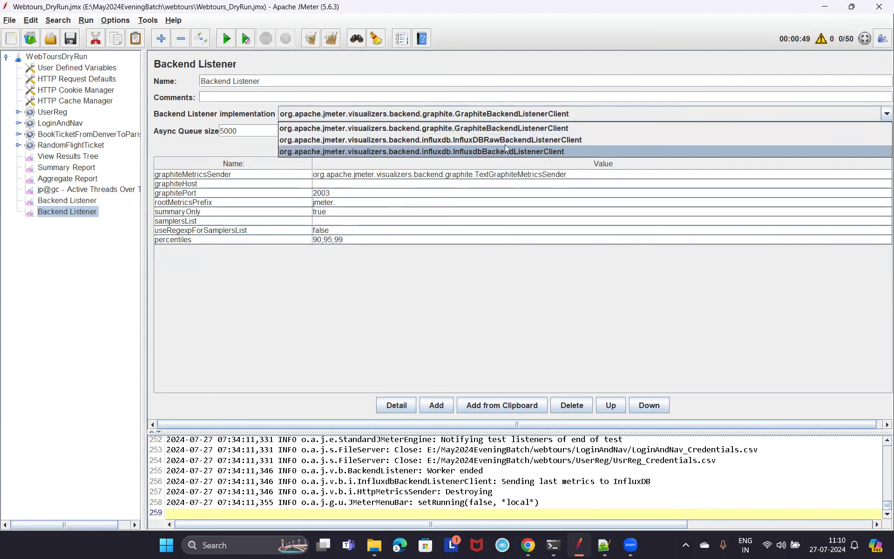
{"action": "left_click", "coordinate": [505, 140]}
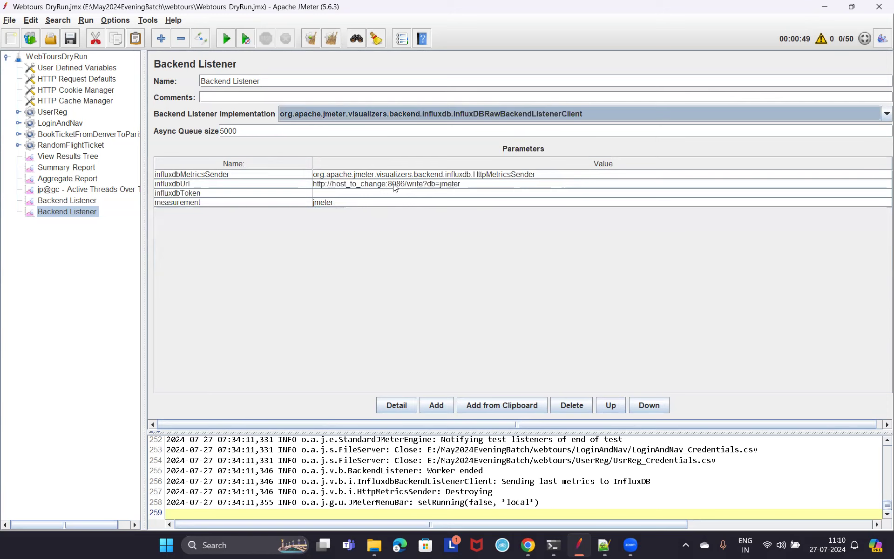
{"action": "left_click", "coordinate": [413, 185]}
Set the new Backend Listener's implementation to org.apache.jmeter.visualizers.backend.influxdb.InfluxdbBackendListenerClient and select its influxdbUrl parameter.
{"action": "left_click", "coordinate": [594, 115]}
{"action": "left_click", "coordinate": [508, 131]}
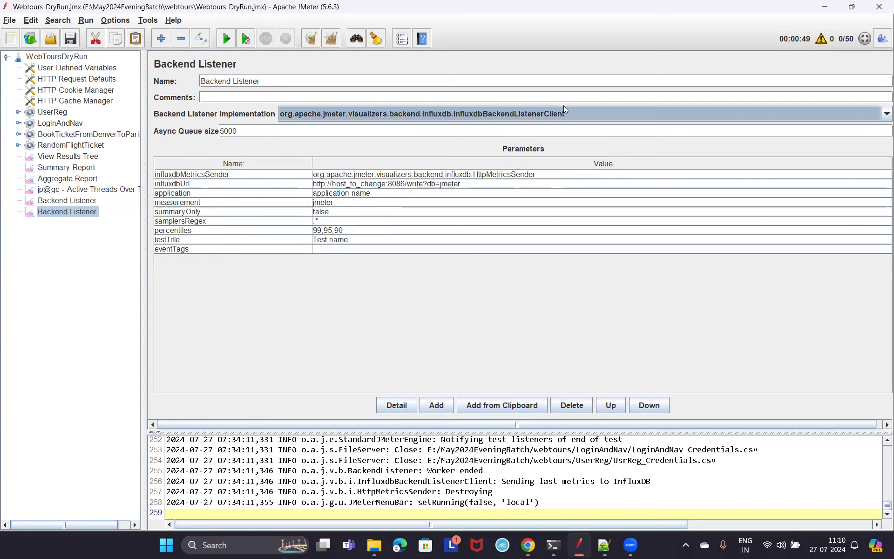
{"action": "left_click", "coordinate": [366, 183]}
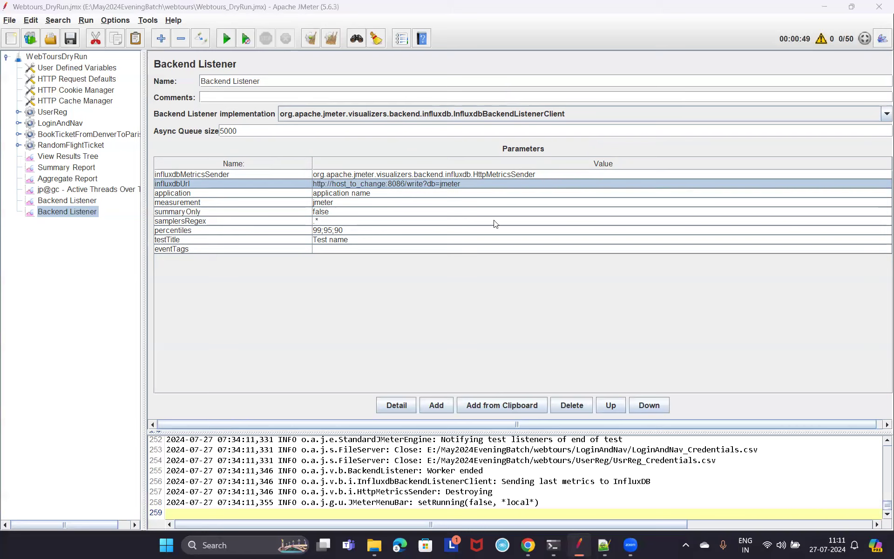
{"action": "left_click", "coordinate": [454, 186]}
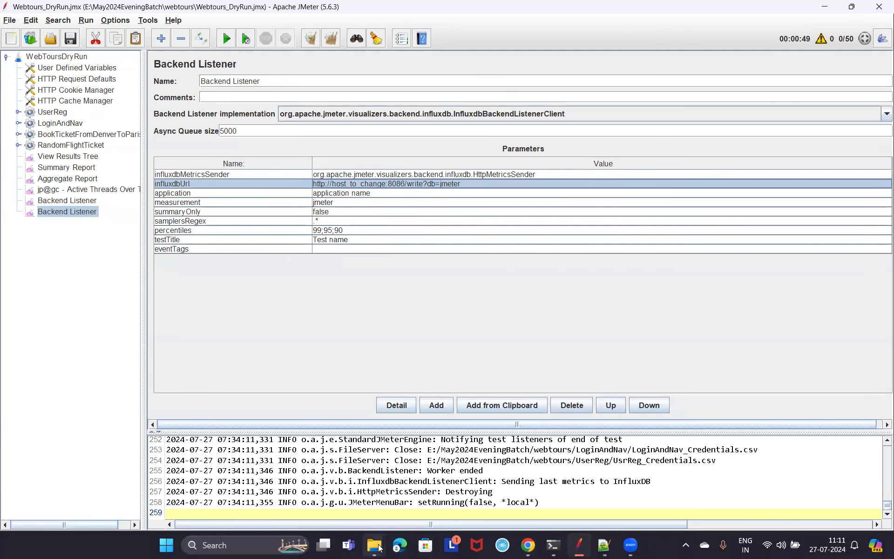
Open the influxdb folder under C:\Program Files\InfluxData in a new File Explorer window and check its full path.
{"action": "mouse_move", "coordinate": [380, 549]}
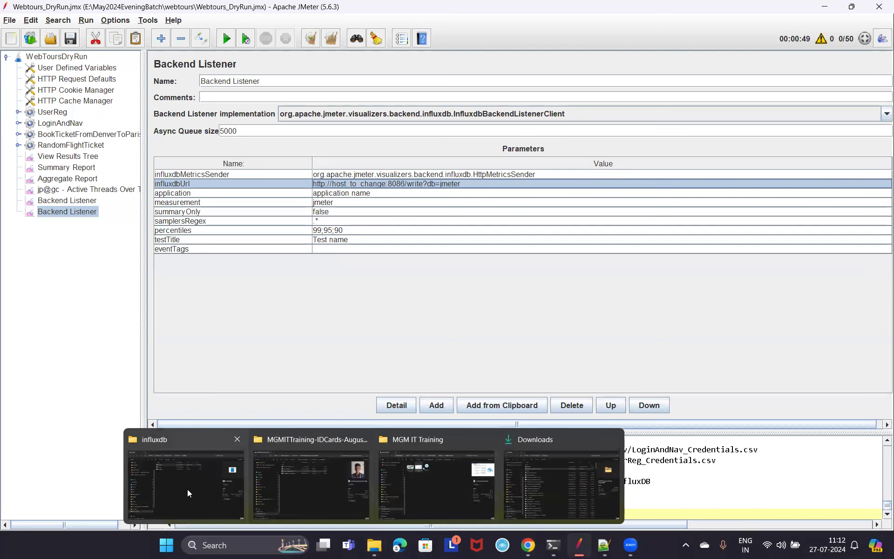
{"action": "key", "text": "super+e"}
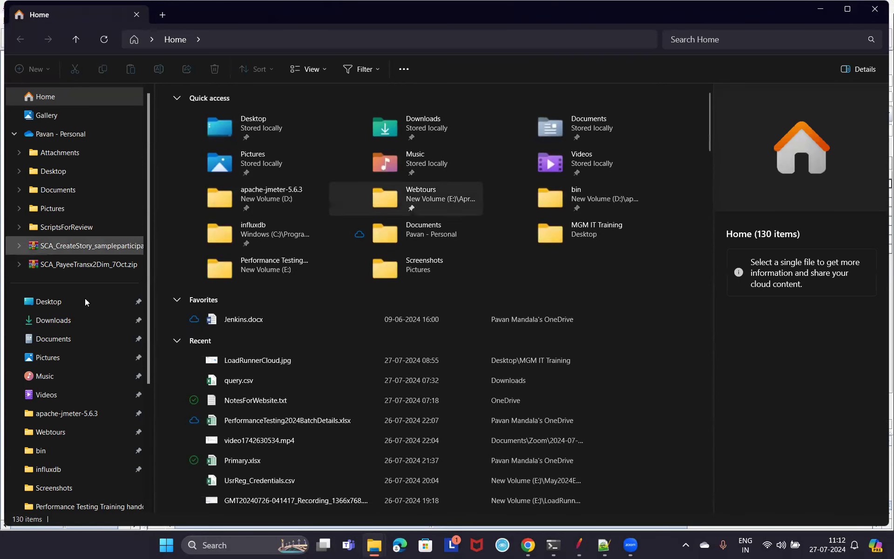
{"action": "scroll", "coordinate": [112, 252], "scroll_direction": "down", "scroll_amount": 3}
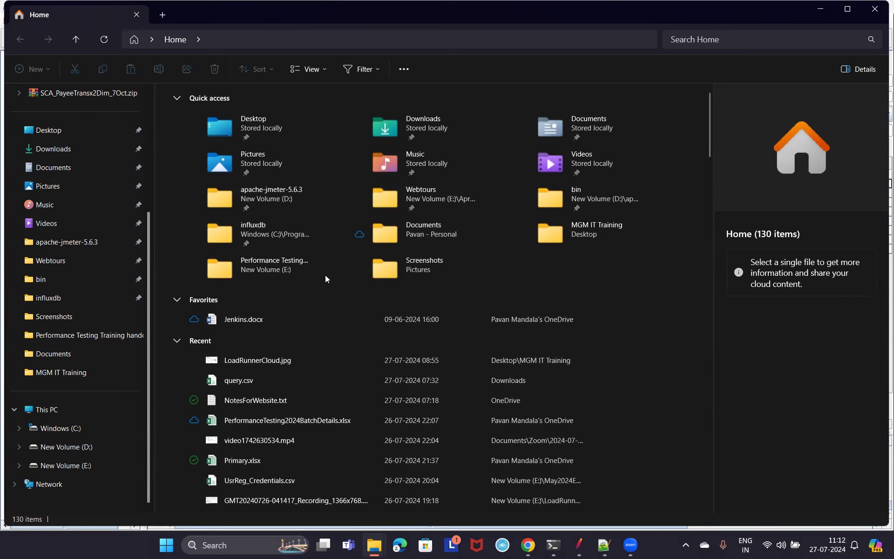
{"action": "left_click", "coordinate": [55, 301]}
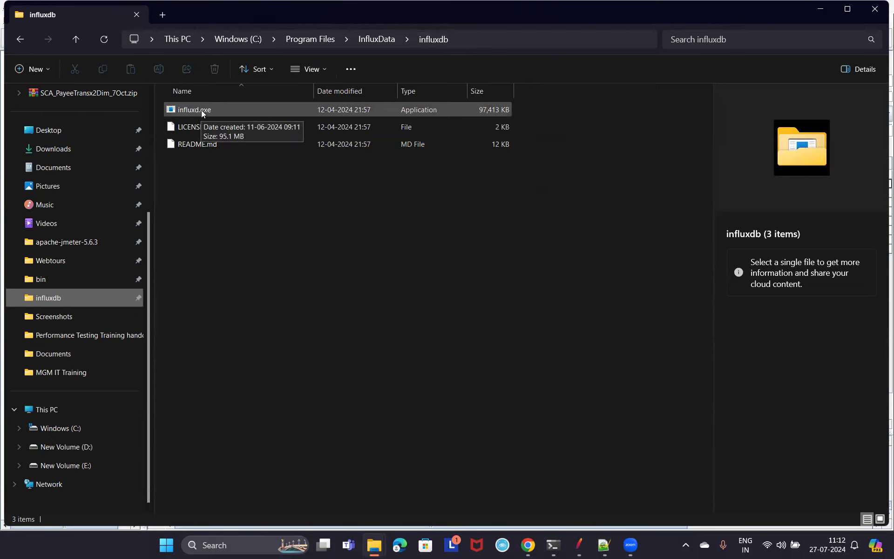
{"action": "left_click", "coordinate": [479, 40]}
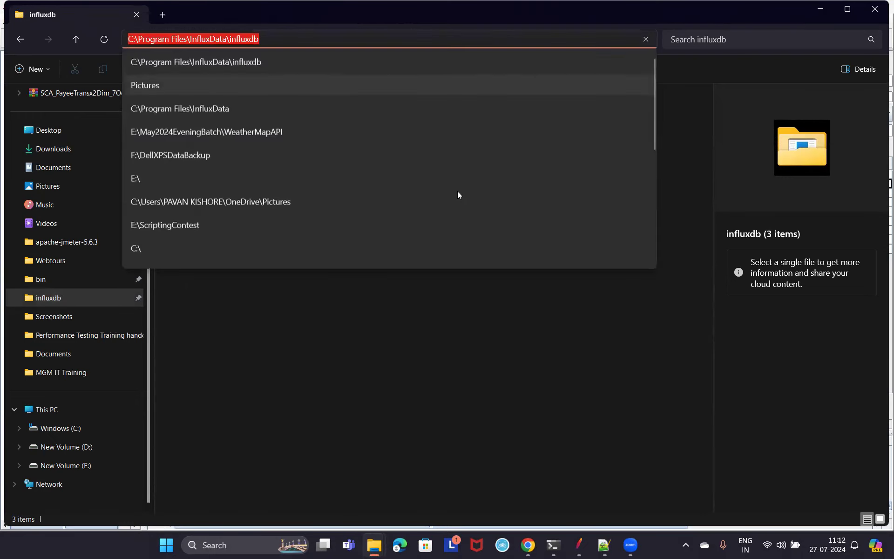
{"action": "key", "text": "Escape"}
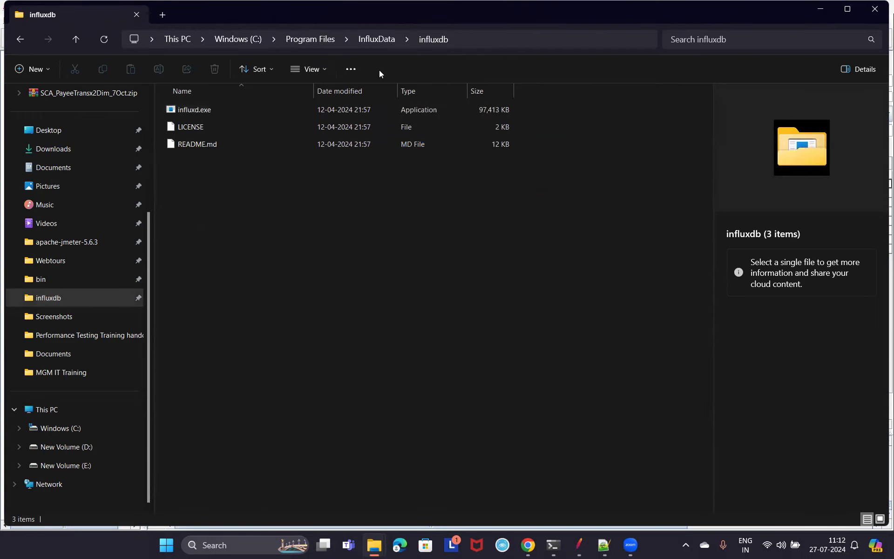
Try to launch influxd.exe directly from the influxdb folder and highlight the instruction in its console window.
{"action": "left_click", "coordinate": [196, 111]}
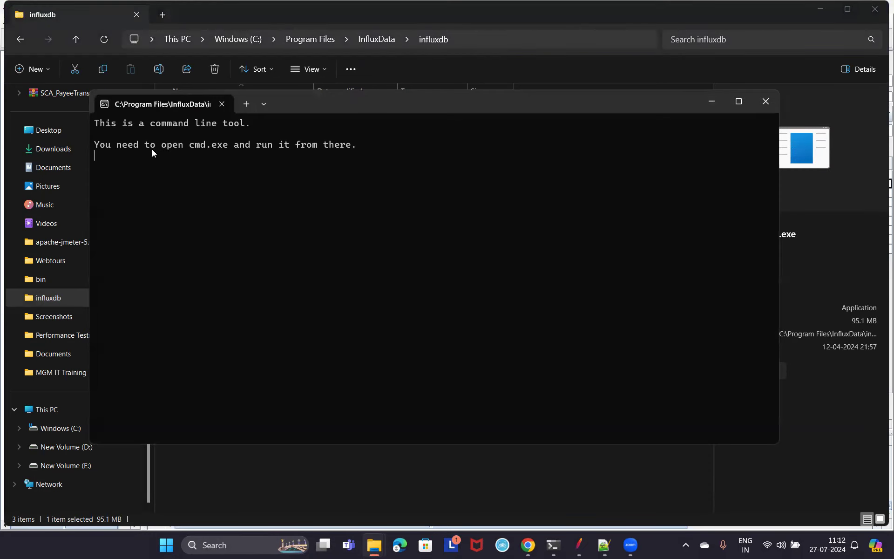
{"action": "left_click_drag", "start_coordinate": [145, 145], "coordinate": [341, 146]}
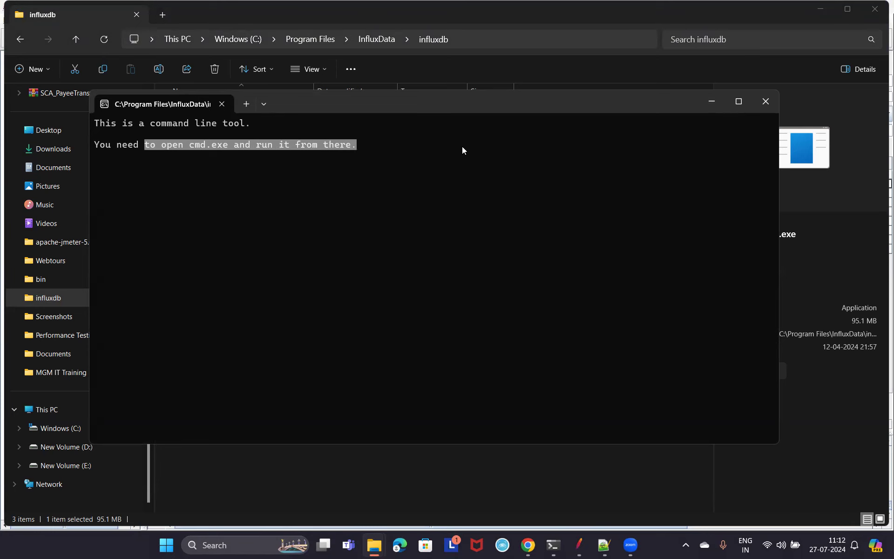
Close the influxd.exe console and open a command prompt in the C:\Program Files\InfluxData\influxdb folder from File Explorer.
{"action": "left_click", "coordinate": [764, 108]}
{"action": "key", "text": "alt+Tab"}
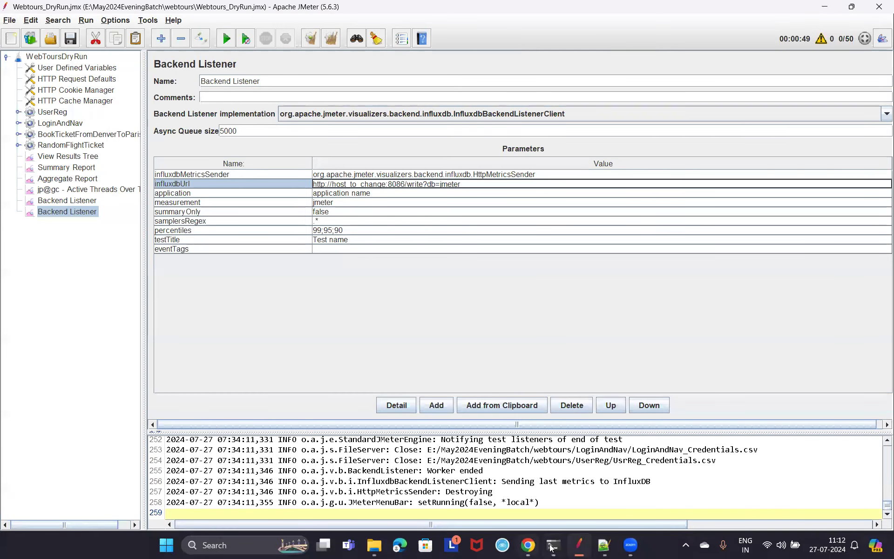
{"action": "left_click", "coordinate": [386, 533]}
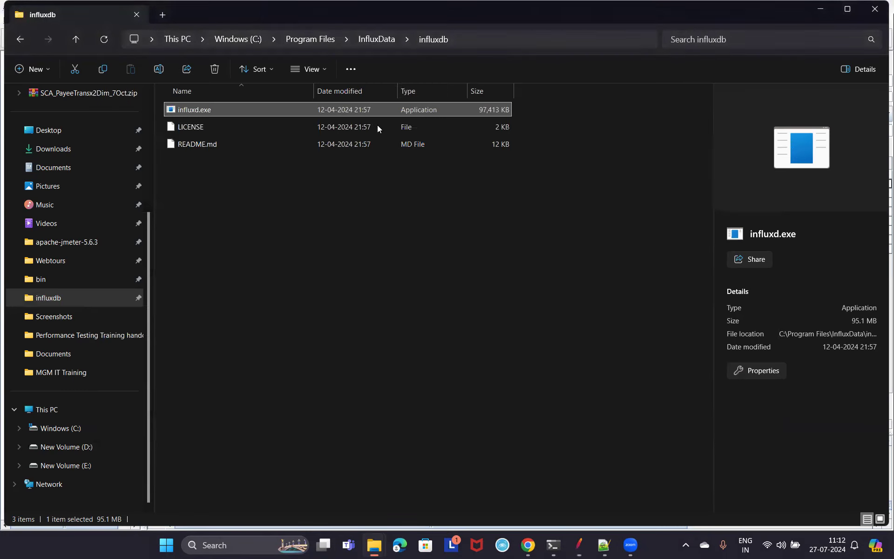
{"action": "left_click", "coordinate": [538, 39]}
{"action": "type", "text": "cmd"}
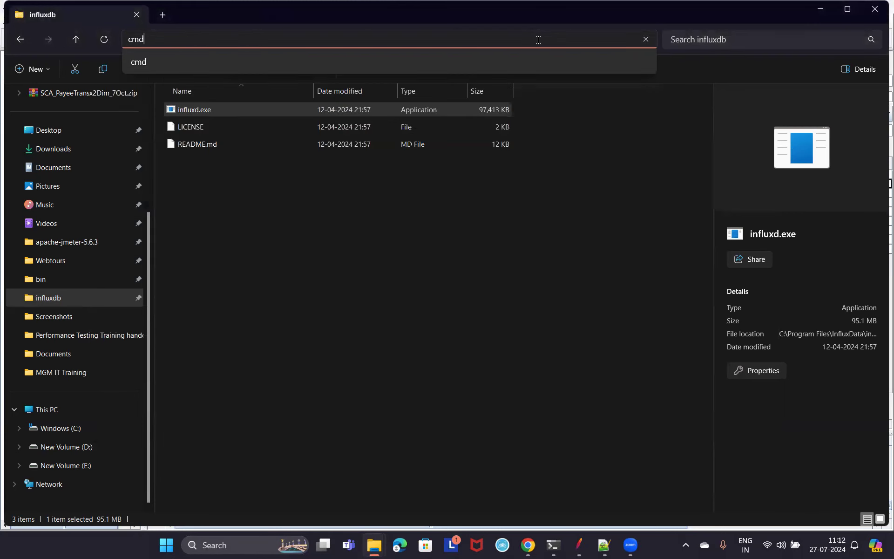
{"action": "key", "text": "Return"}
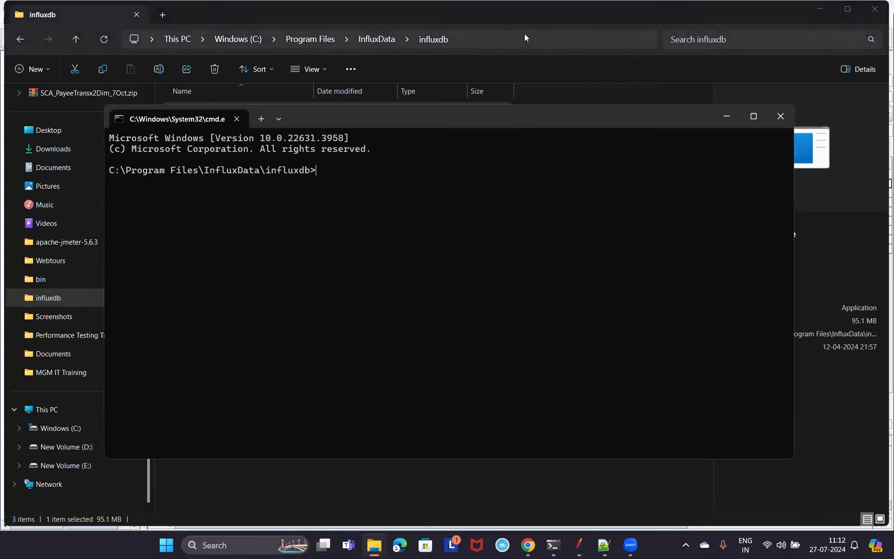
Start the InfluxDB server by running influxd.exe from the influxdb folder's command prompt.
{"action": "left_click_drag", "start_coordinate": [527, 124], "coordinate": [552, 217]}
{"action": "type", "text": "in"}
{"action": "key", "text": "Tab"}
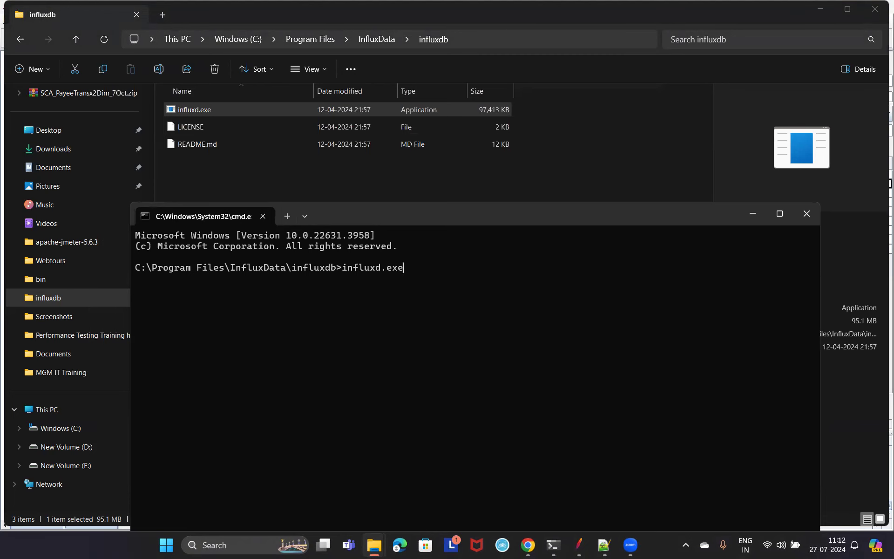
{"action": "key", "text": "Return"}
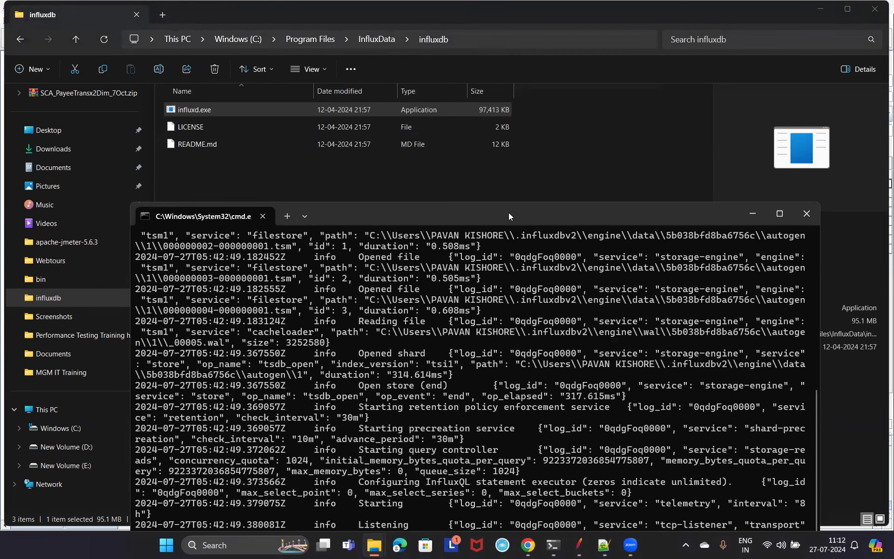
Highlight the Listening entry and its port in the server log, and minimize the console and File Explorer windows.
{"action": "left_click_drag", "start_coordinate": [509, 216], "coordinate": [483, 70]}
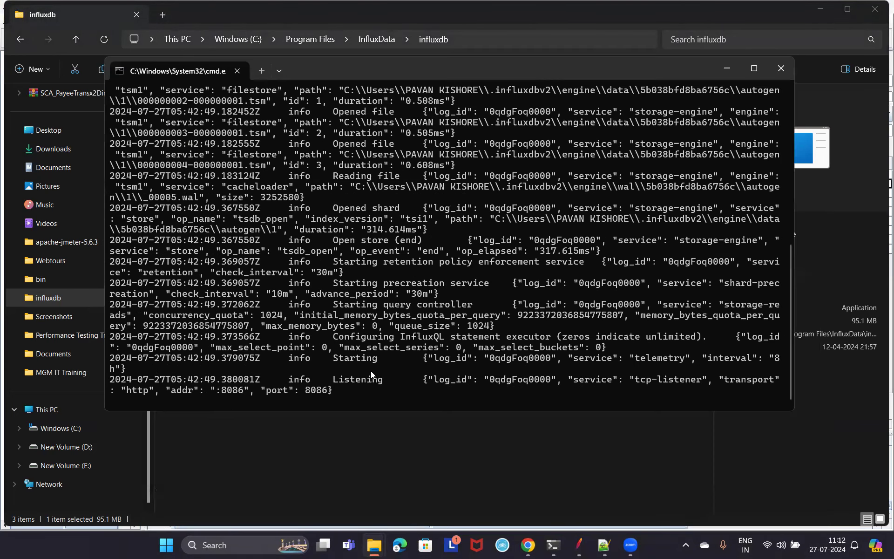
{"action": "left_click_drag", "start_coordinate": [331, 379], "coordinate": [374, 363]}
{"action": "left_click_drag", "start_coordinate": [307, 389], "coordinate": [311, 393]}
{"action": "left_click", "coordinate": [729, 68]}
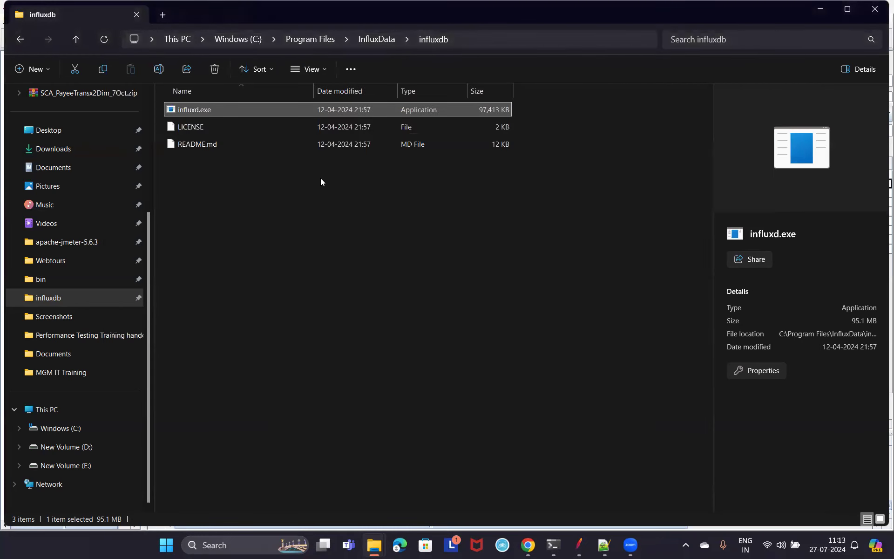
{"action": "left_click", "coordinate": [821, 9]}
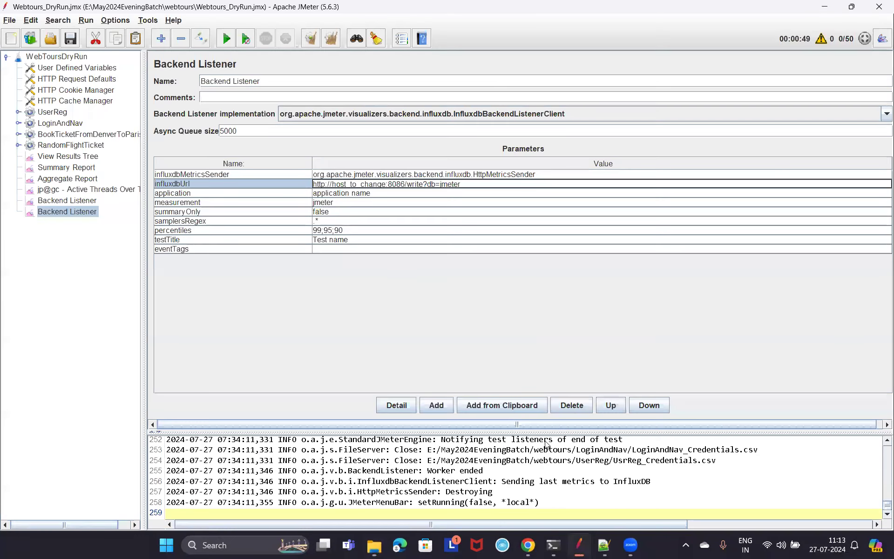
Switch to Chrome and close the old InfluxDB sign-in tab.
{"action": "left_click", "coordinate": [529, 545]}
{"action": "left_click", "coordinate": [776, 13]}
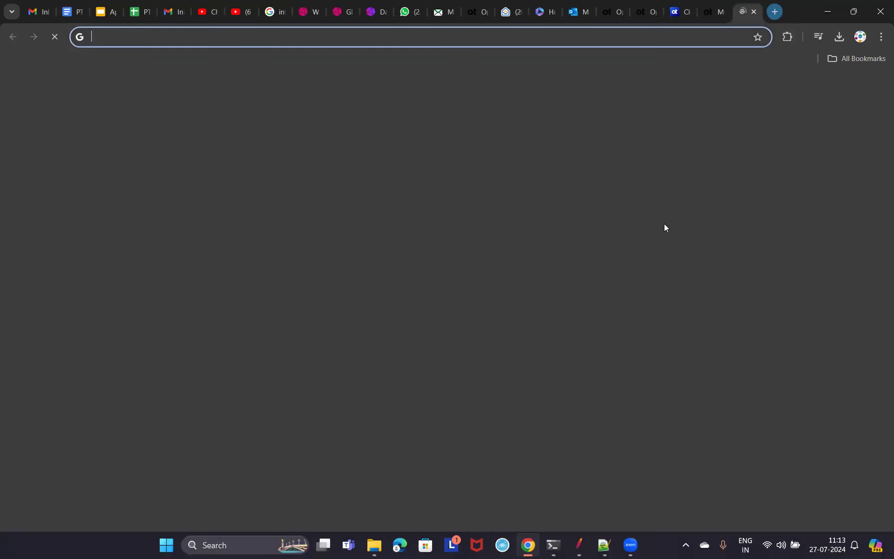
{"action": "left_click", "coordinate": [369, 11]}
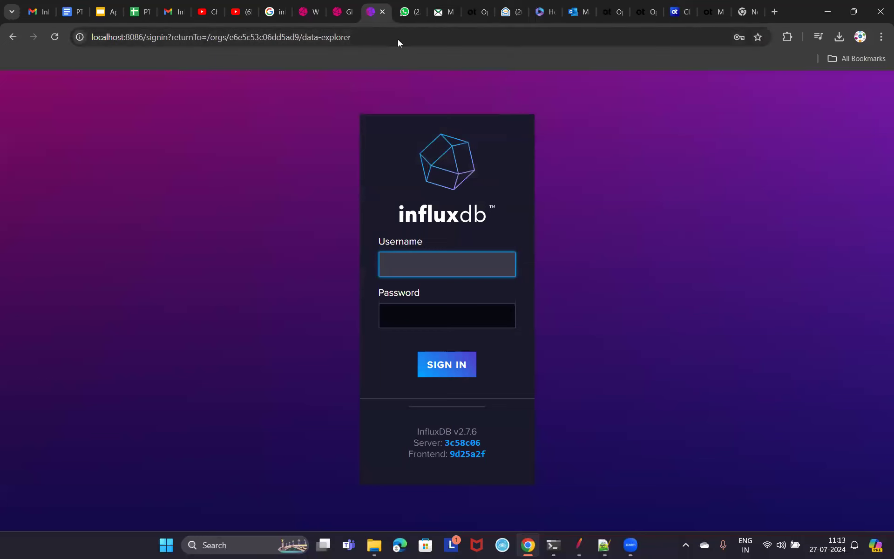
{"action": "left_click", "coordinate": [383, 12]}
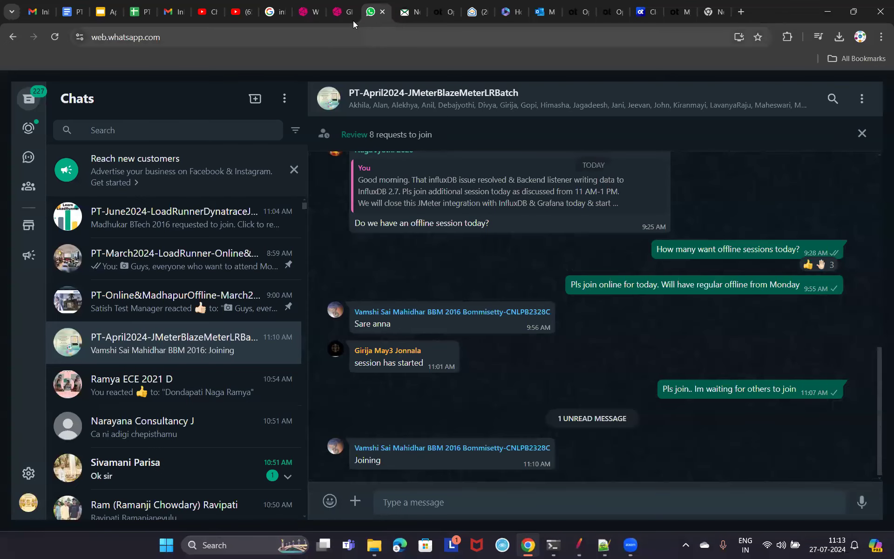
Load localhost:8086 in a new browser tab.
{"action": "left_click", "coordinate": [741, 11]}
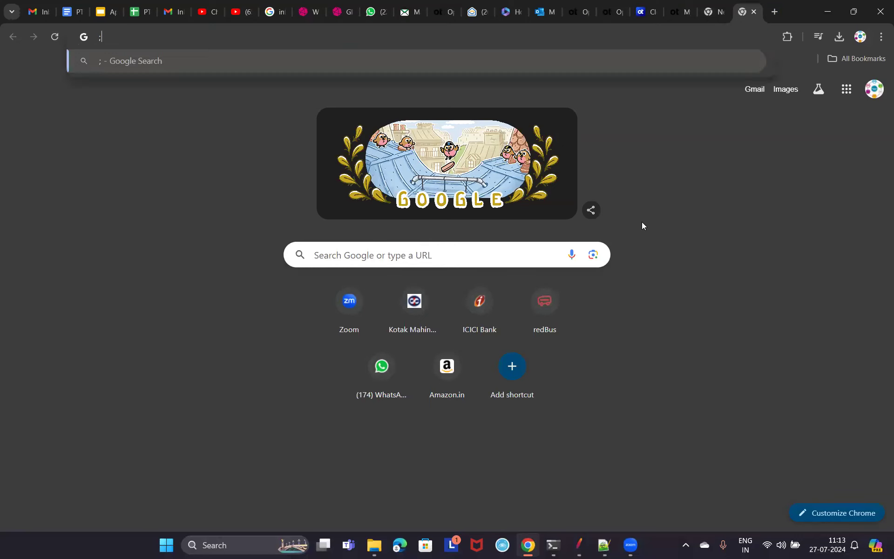
{"action": "type", "text": "loc"}
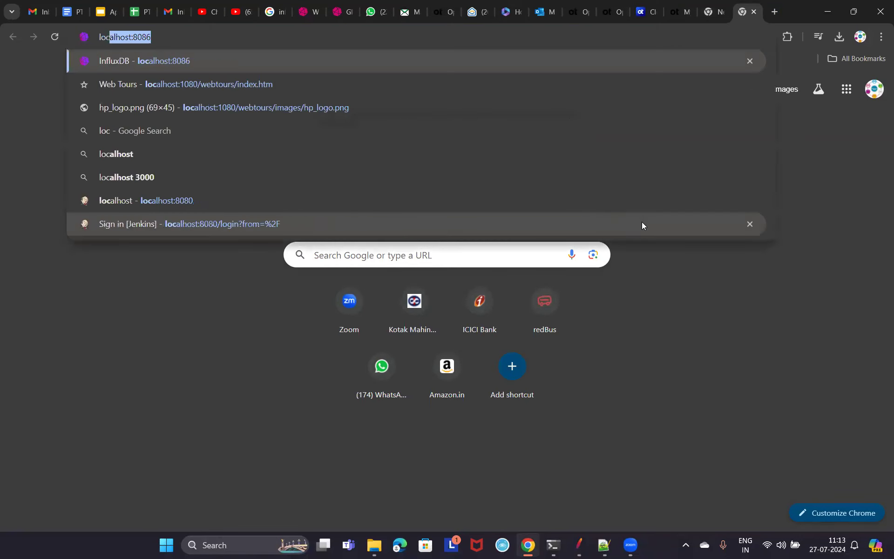
{"action": "key", "text": "Right"}
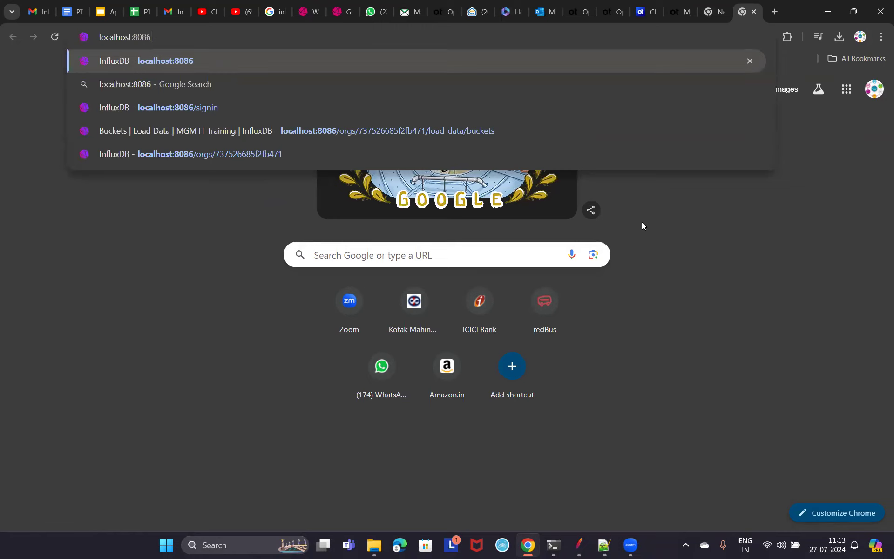
{"action": "key", "text": "Return"}
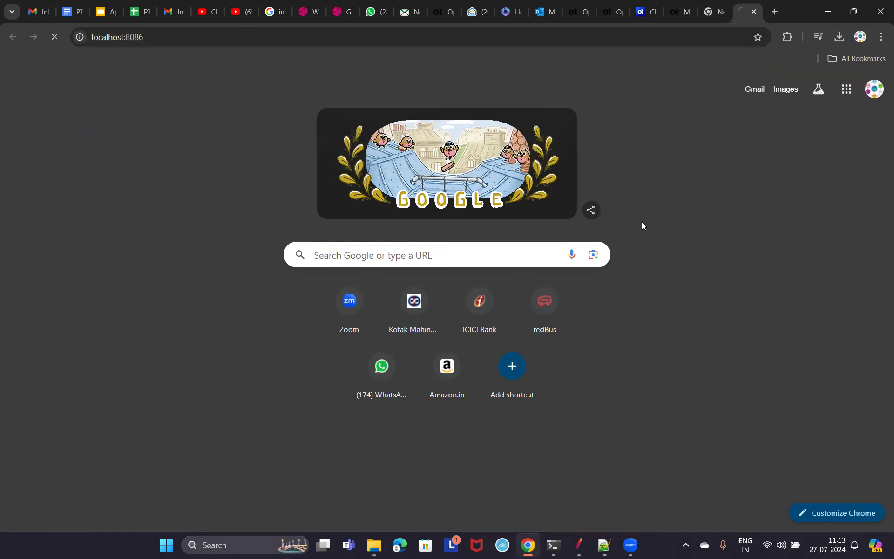
Sign in to InfluxDB with the account username and the saved account password.
{"action": "type", "text": "pavan"}
{"action": "key", "text": "Tab"}
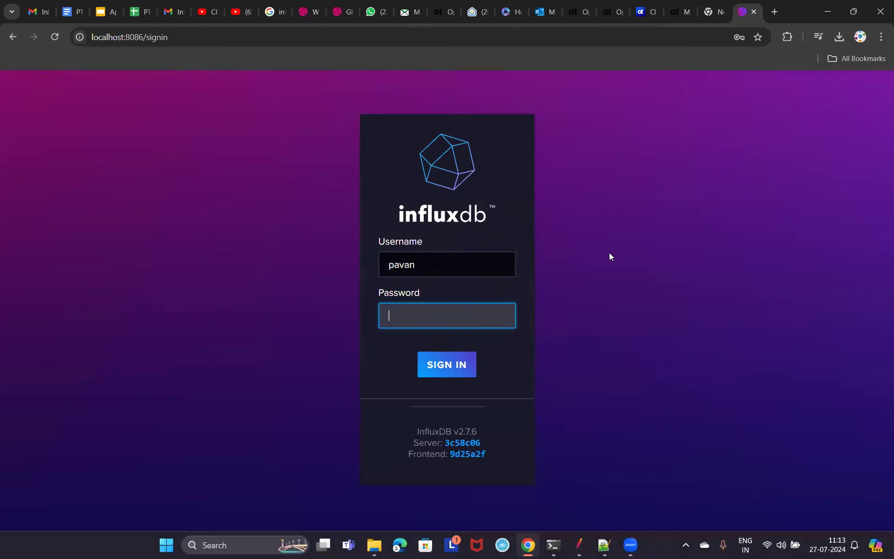
{"action": "left_click", "coordinate": [468, 261]}
{"action": "left_click", "coordinate": [511, 307]}
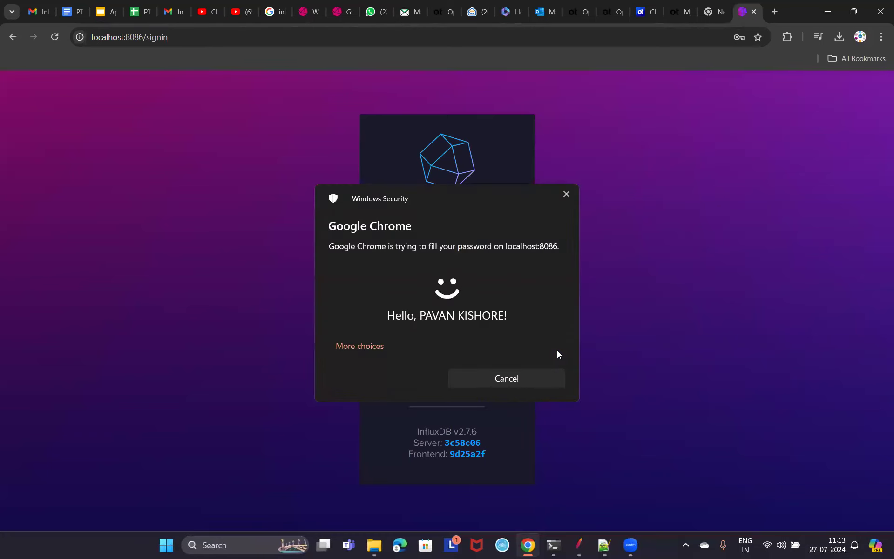
{"action": "left_click", "coordinate": [459, 365]}
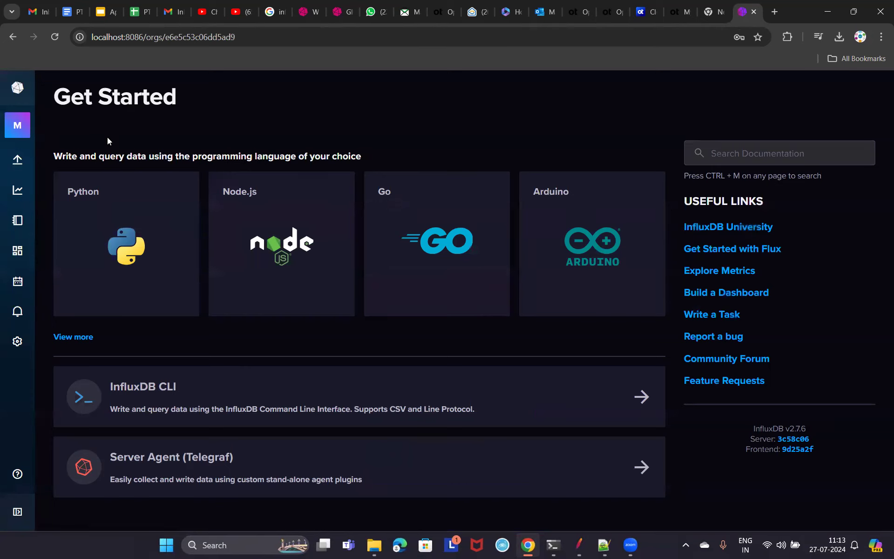
{"action": "mouse_move", "coordinate": [25, 167]}
{"action": "mouse_move", "coordinate": [380, 546]}
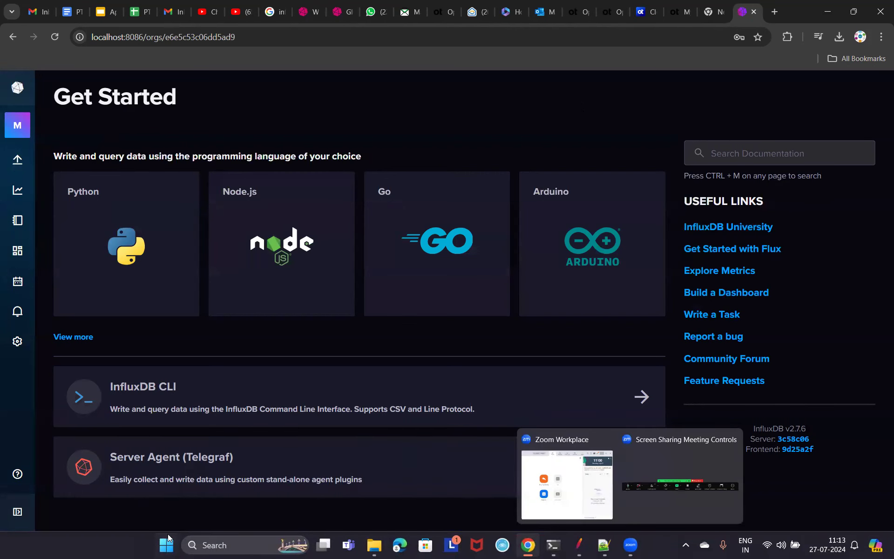
{"action": "left_click", "coordinate": [229, 547]}
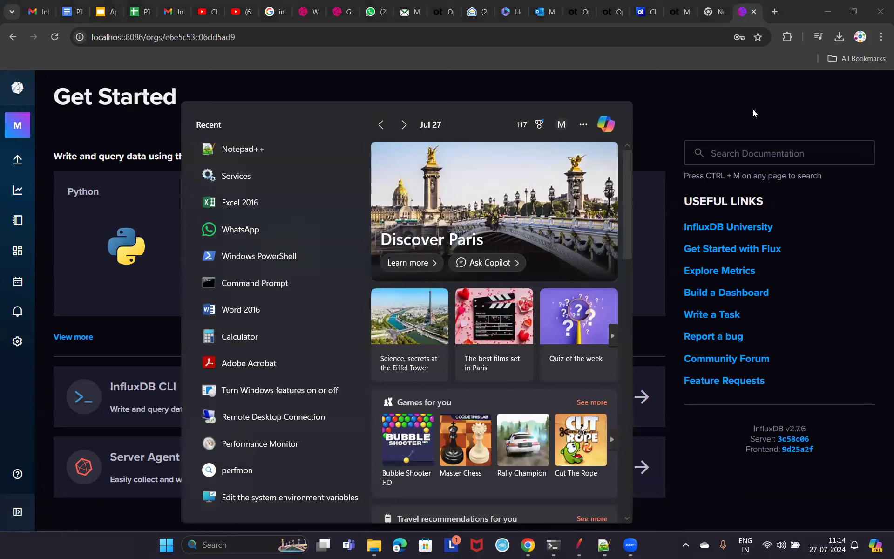
{"action": "left_click", "coordinate": [737, 185]}
Switch to InfluxDB API Token.txt in Notepad++ and highlight the username and the date in the 27 July token line.
{"action": "mouse_move", "coordinate": [605, 547]}
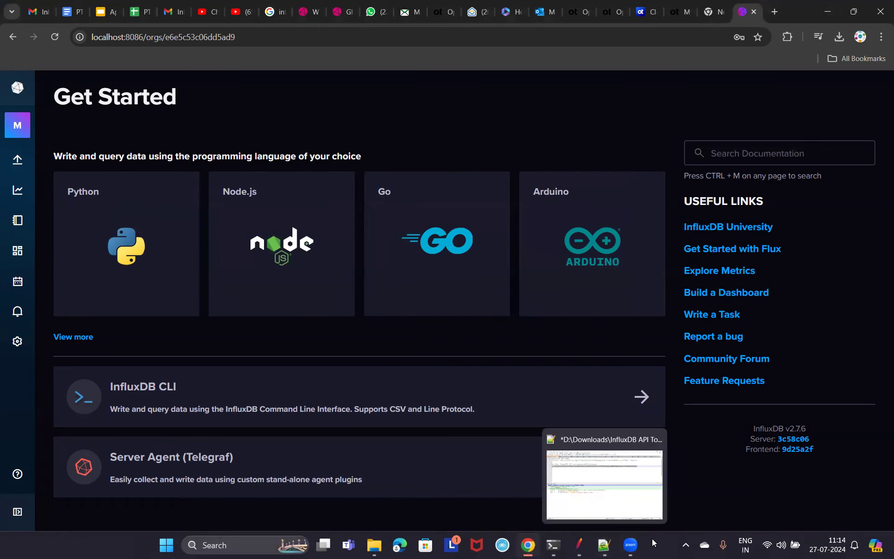
{"action": "left_click", "coordinate": [606, 545]}
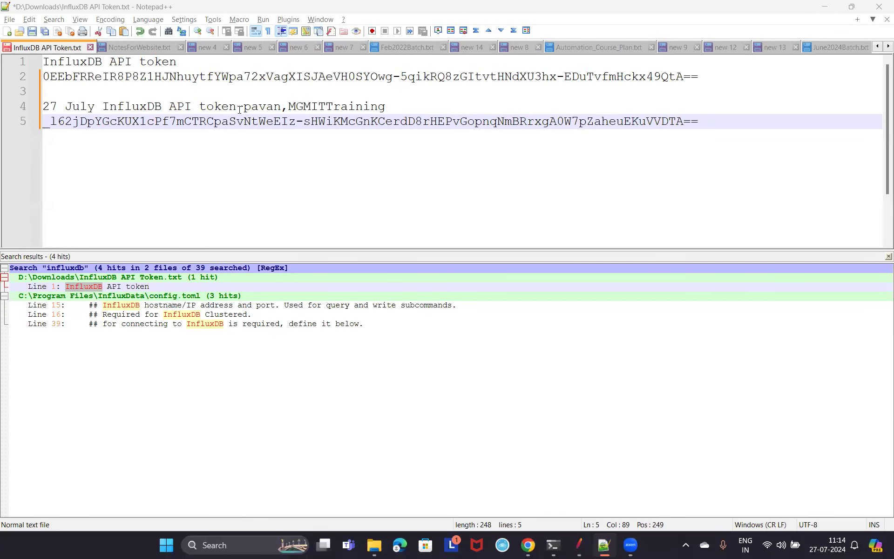
{"action": "left_click", "coordinate": [240, 110]}
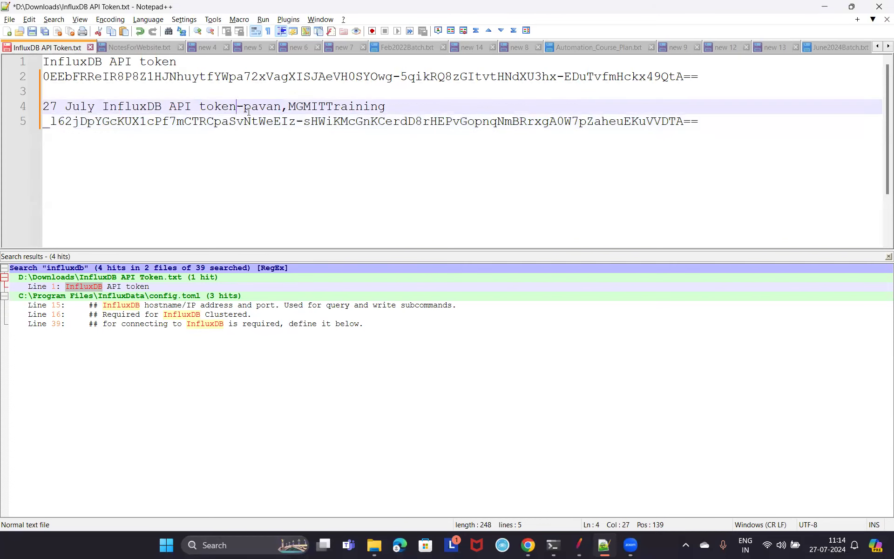
{"action": "left_click_drag", "start_coordinate": [245, 106], "coordinate": [281, 106]}
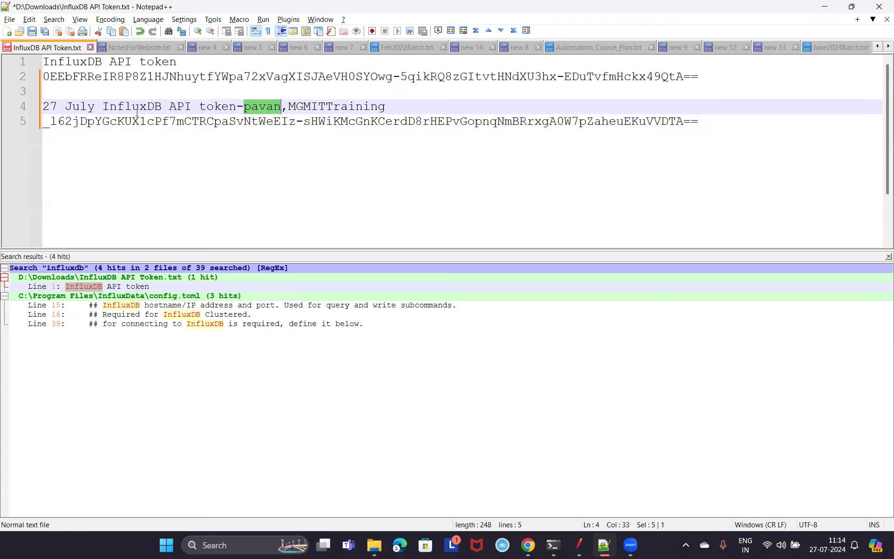
{"action": "left_click", "coordinate": [96, 106]}
{"action": "key", "text": "ctrl+shift+Left"}
{"action": "key", "text": "ctrl+shift+Left"}
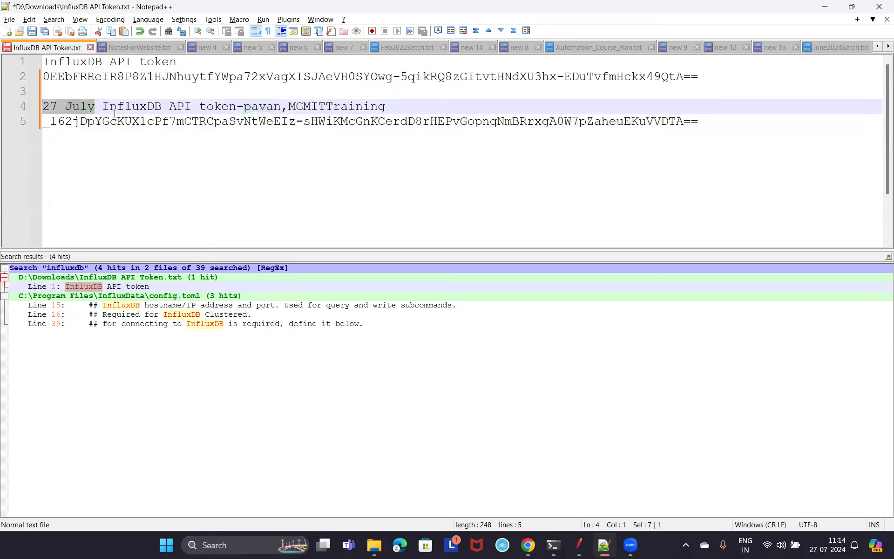
Highlight MGMITTraining in the 27 July token line and insert the label "OrganizationName=" in front of it.
{"action": "left_click", "coordinate": [288, 106]}
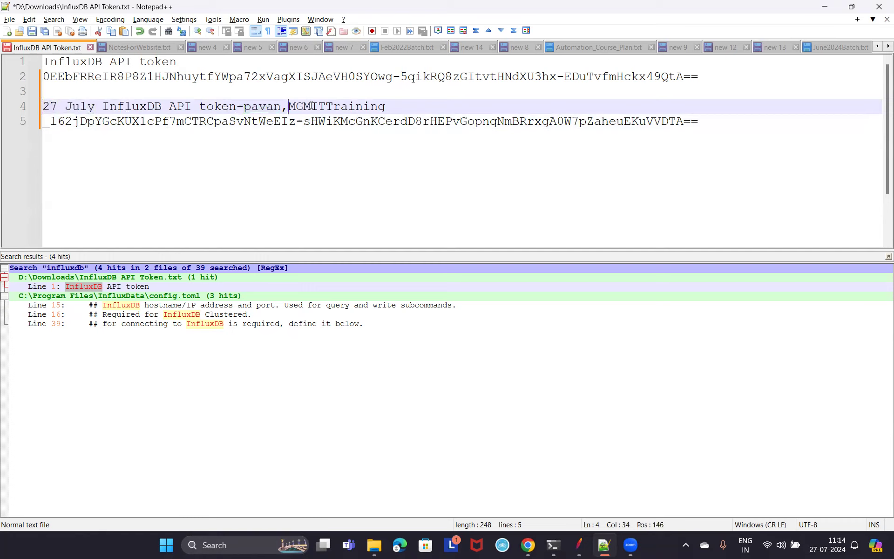
{"action": "key", "text": "shift+Right"}
{"action": "key", "text": "shift+Right"}
{"action": "key", "text": "shift+Right"}
{"action": "key", "text": "shift+Right"}
{"action": "key", "text": "shift+Right"}
{"action": "key", "text": "shift+Right"}
{"action": "key", "text": "shift+Right"}
{"action": "key", "text": "shift+Right"}
{"action": "key", "text": "shift+Right"}
{"action": "key", "text": "shift+Right"}
{"action": "key", "text": "shift+Right"}
{"action": "key", "text": "shift+Right"}
{"action": "key", "text": "shift+Right"}
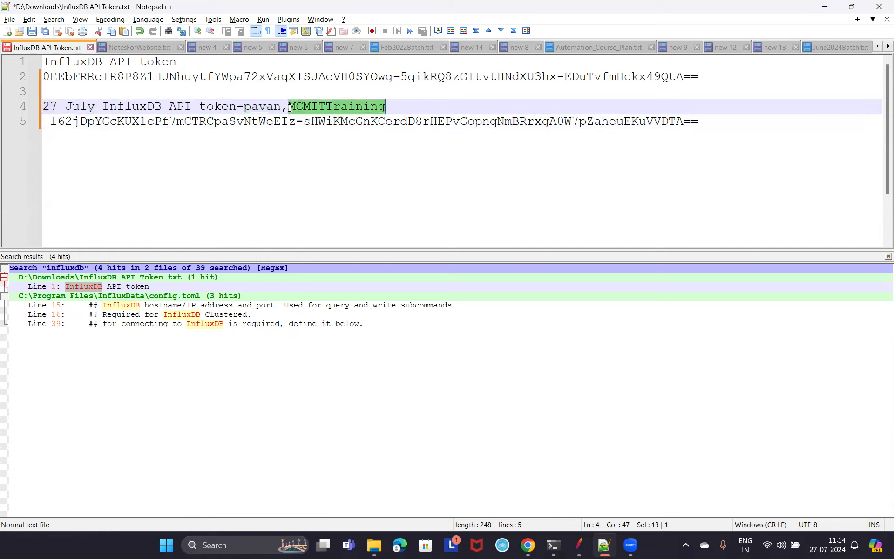
{"action": "left_click", "coordinate": [290, 106]}
{"action": "type", "text": "Organis"}
{"action": "type", "text": "ation"}
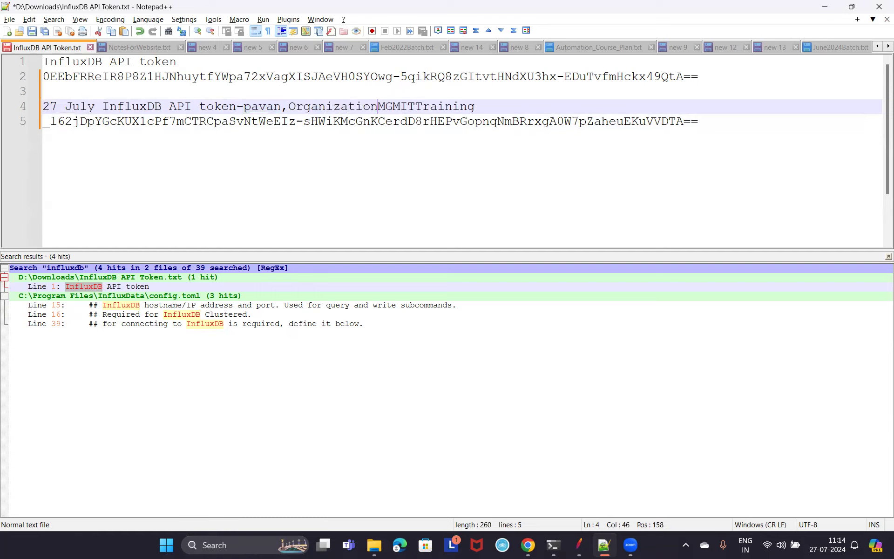
{"action": "type", "text": "Name="}
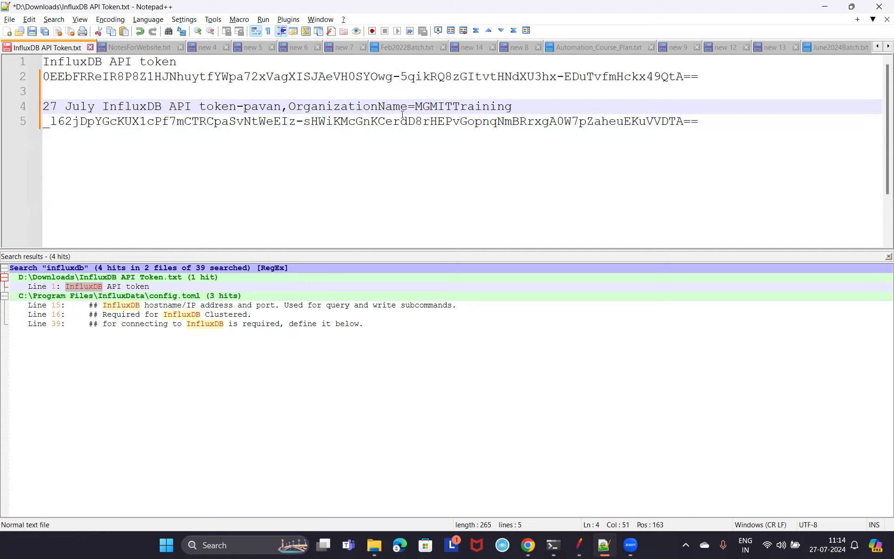
Highlight the organization value MGMITTraining at the end of the 27 July token line.
{"action": "left_click", "coordinate": [512, 107]}
{"action": "key", "text": "shift+Left"}
{"action": "key", "text": "shift+Left"}
{"action": "key", "text": "shift+Left"}
{"action": "key", "text": "shift+Left"}
{"action": "key", "text": "shift+Left"}
{"action": "key", "text": "shift+Left"}
{"action": "key", "text": "shift+Left"}
{"action": "key", "text": "shift+Left"}
{"action": "key", "text": "shift+Left"}
{"action": "key", "text": "shift+Left"}
{"action": "key", "text": "shift+Left"}
{"action": "key", "text": "shift+Left"}
{"action": "key", "text": "shift+Left"}
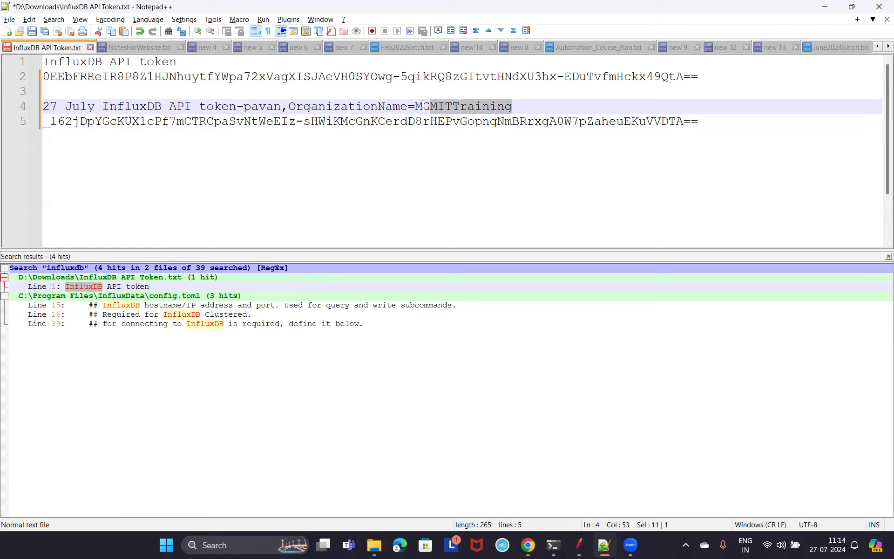
Insert the label "Username=" before the account username in the 27 July token line and save the file.
{"action": "left_click", "coordinate": [247, 107]}
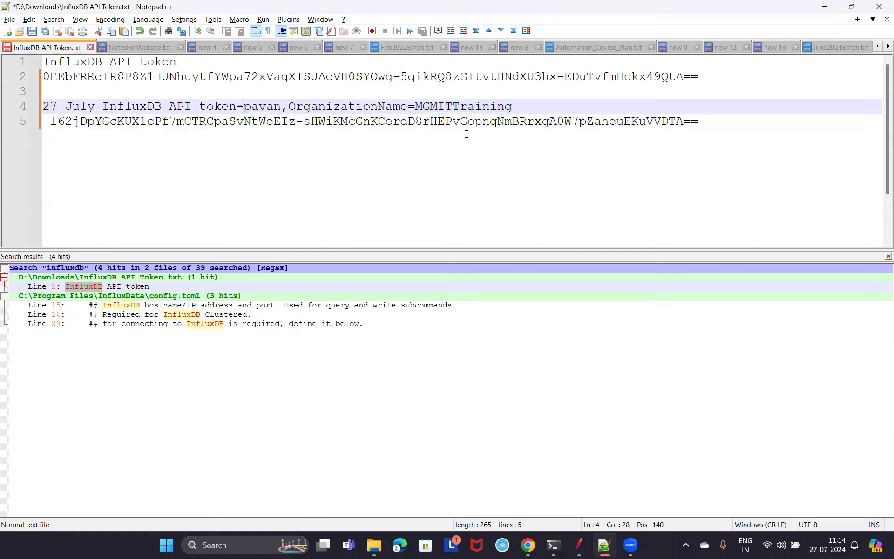
{"action": "type", "text": "Username"}
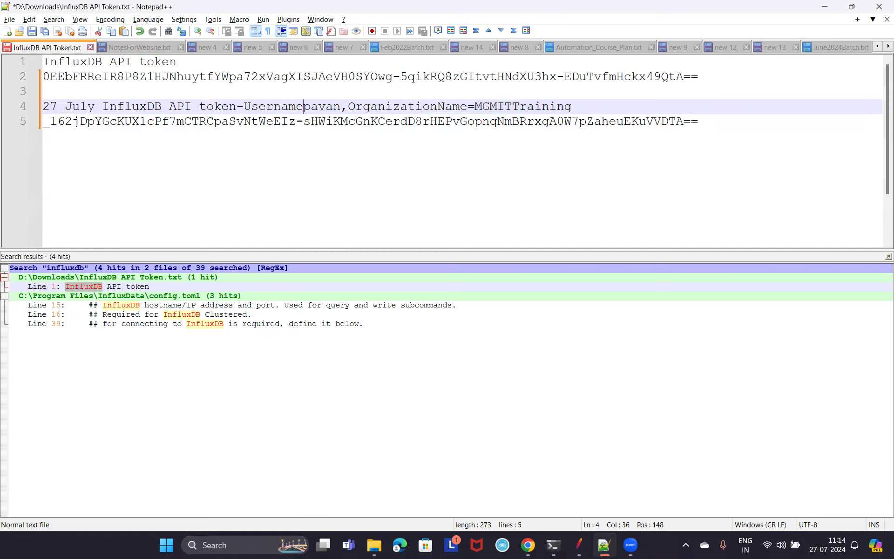
{"action": "type", "text": "="}
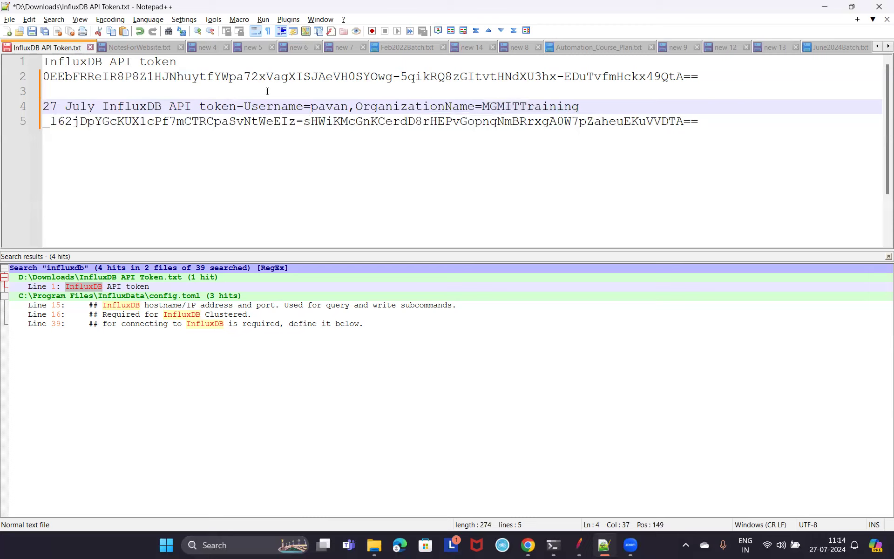
{"action": "left_click", "coordinate": [33, 33]}
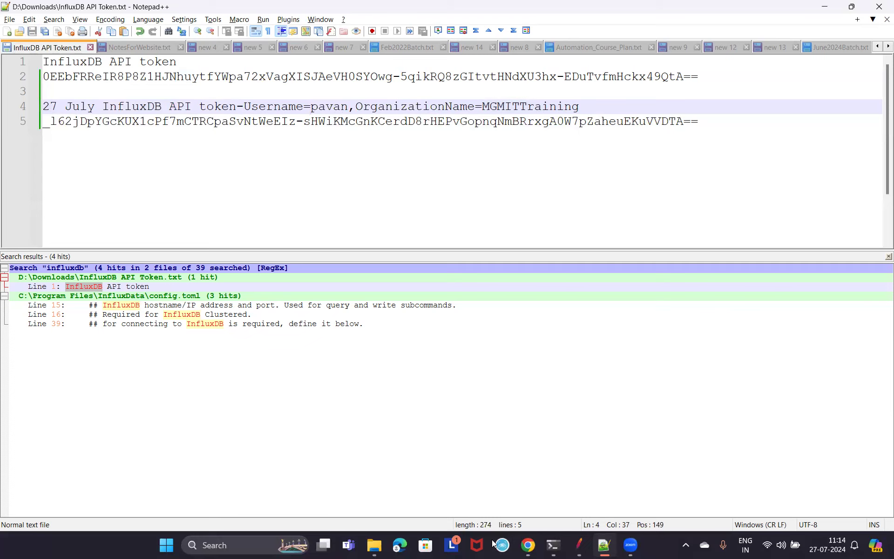
Switch to Chrome, open an Incognito window and load the InfluxDB sign-in page at localhost:8086.
{"action": "mouse_move", "coordinate": [526, 546]}
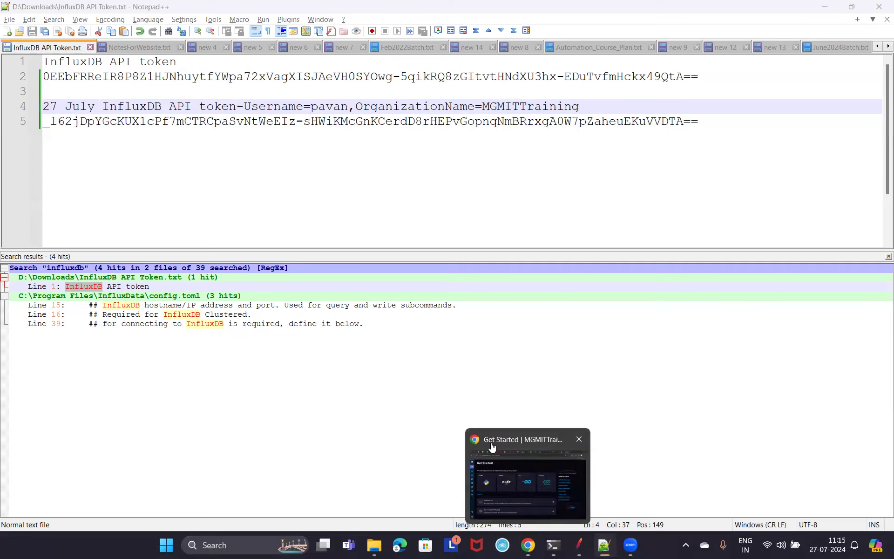
{"action": "left_click", "coordinate": [492, 447]}
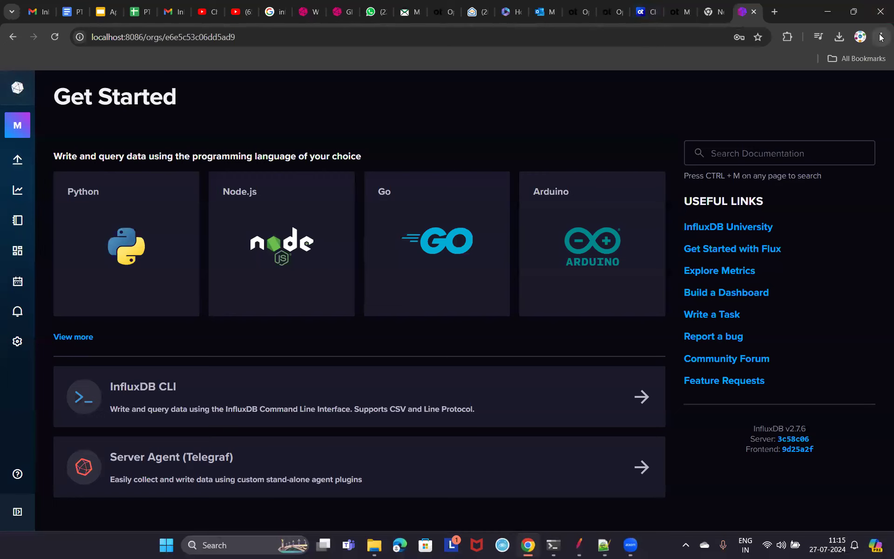
{"action": "left_click", "coordinate": [881, 36]}
{"action": "left_click", "coordinate": [748, 119]}
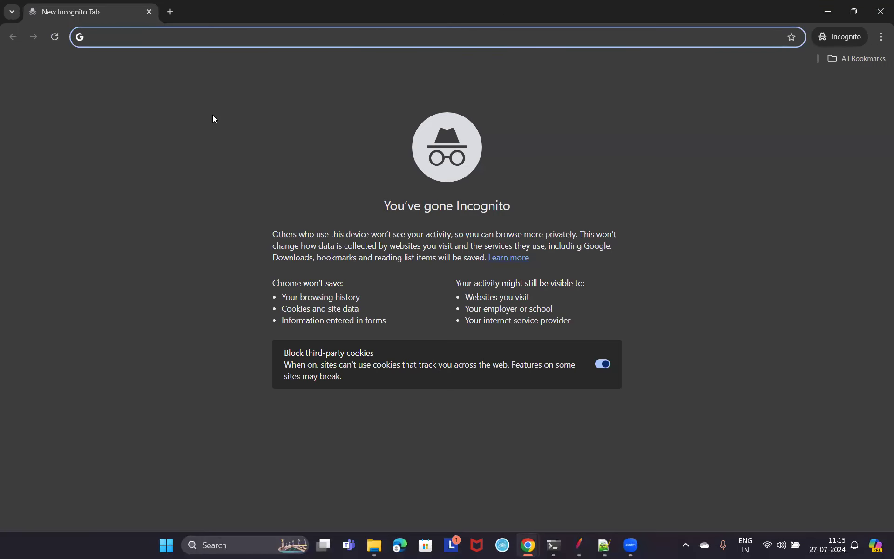
{"action": "type", "text": "loc"}
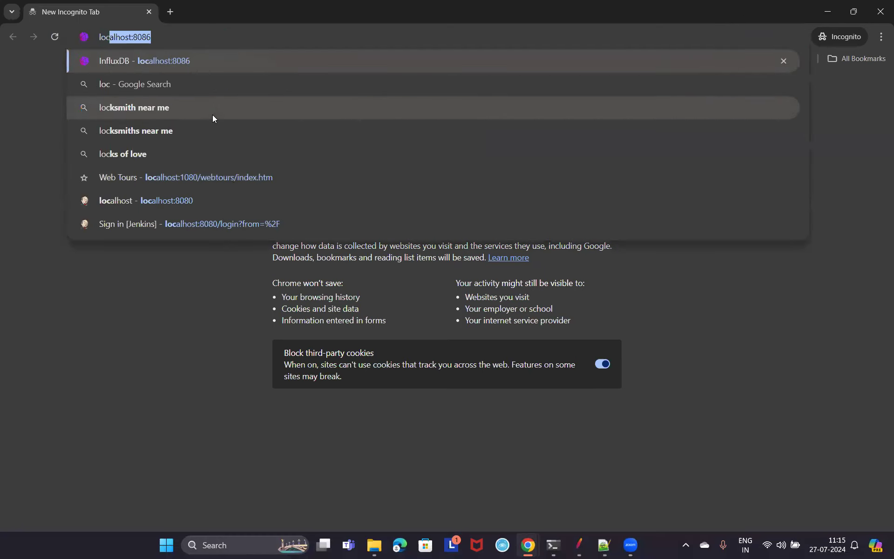
{"action": "key", "text": "Right"}
{"action": "key", "text": "Return"}
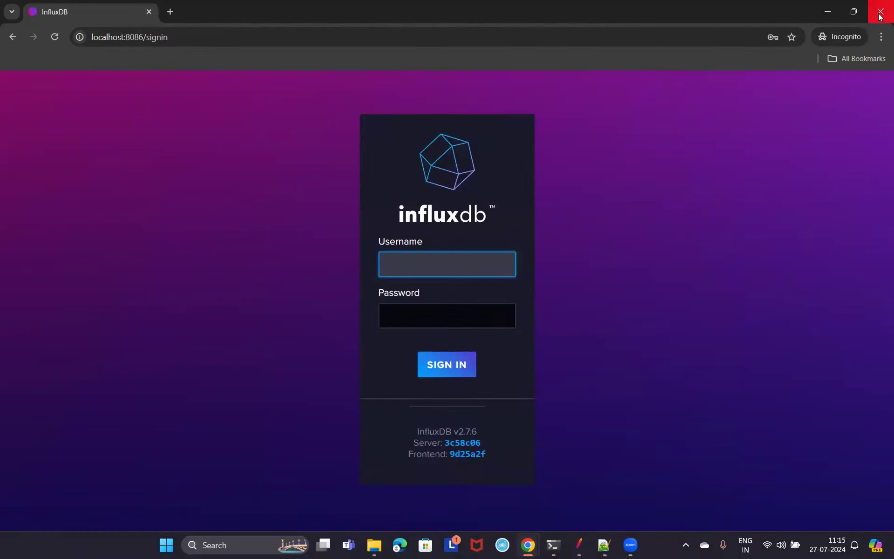
Return to InfluxDB API Token.txt in Notepad++ and close the search results pane.
{"action": "left_click", "coordinate": [827, 11]}
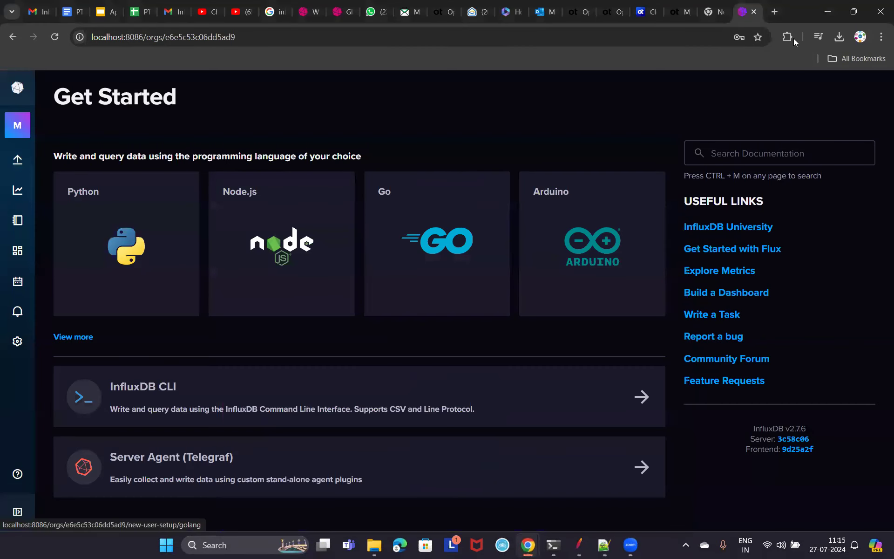
{"action": "left_click", "coordinate": [832, 15]}
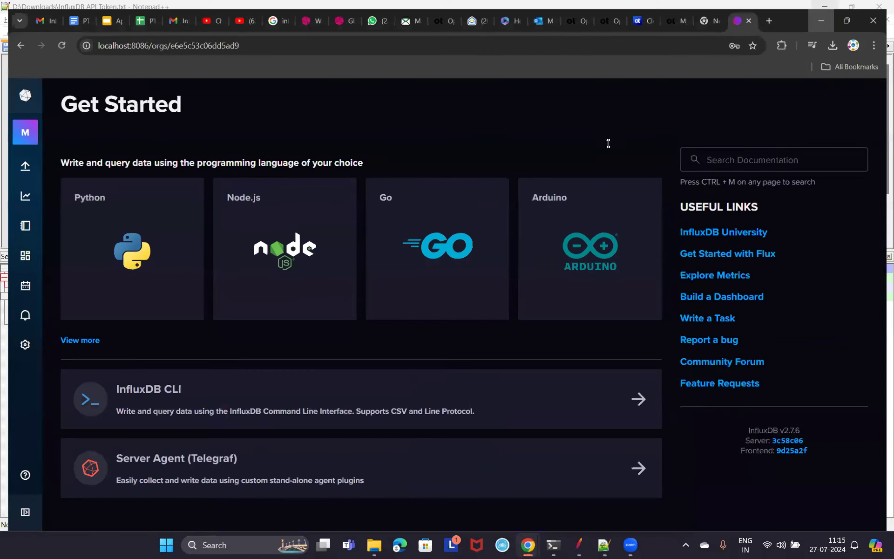
{"action": "left_click", "coordinate": [888, 256]}
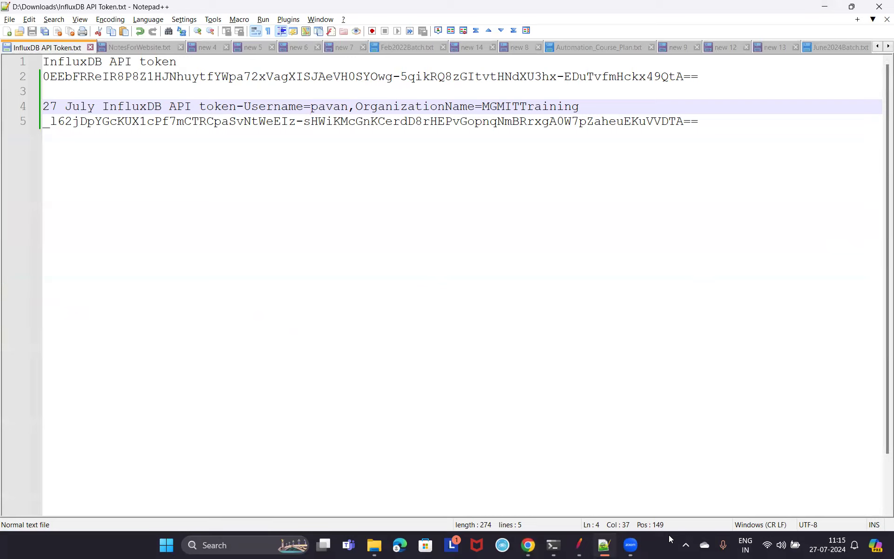
Bring up the Incognito InfluxDB sign-in window again and dismiss it.
{"action": "mouse_move", "coordinate": [534, 544]}
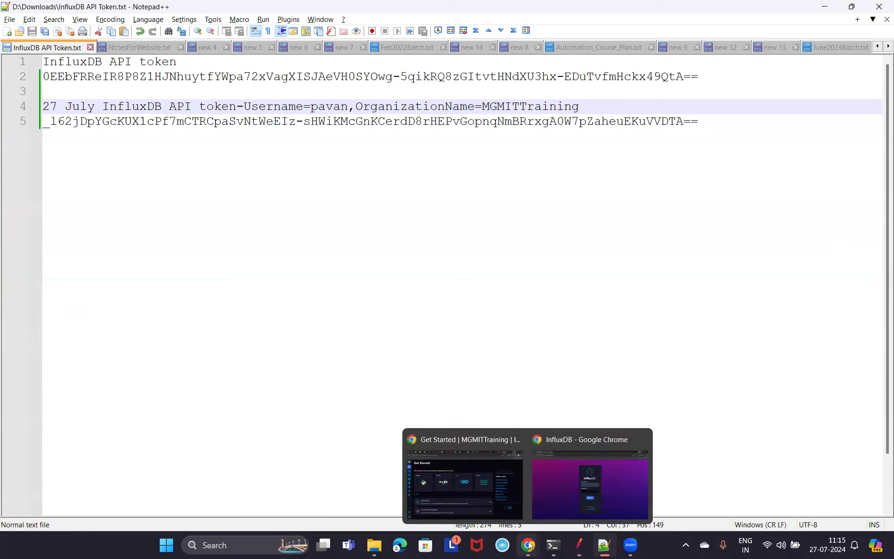
{"action": "left_click", "coordinate": [591, 477]}
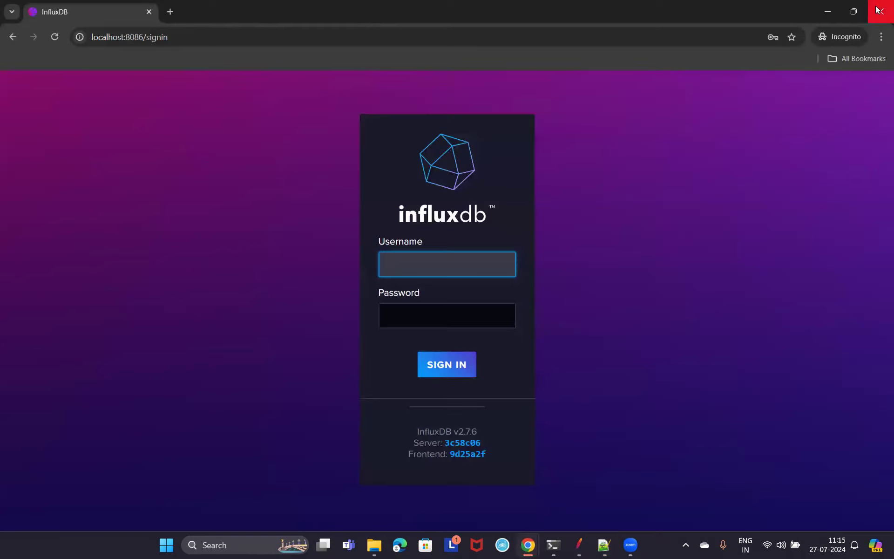
{"action": "left_click", "coordinate": [879, 9]}
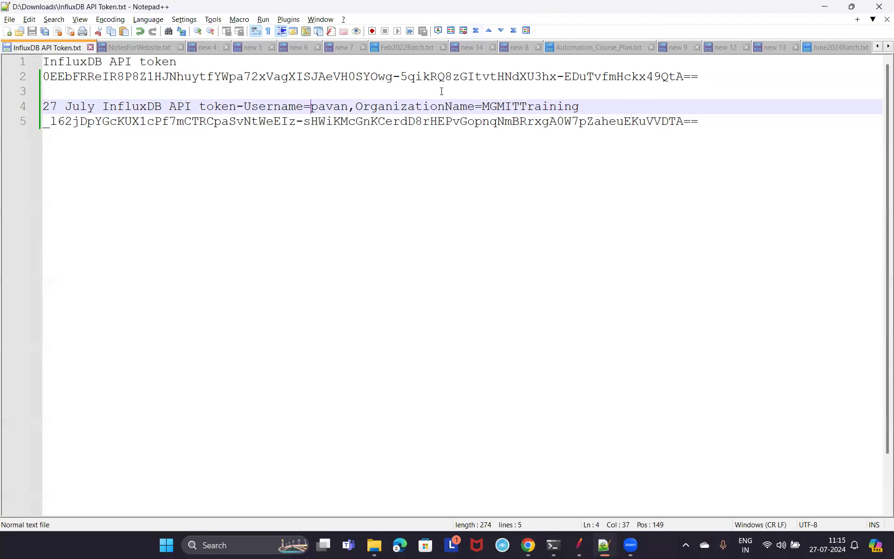
Switch to the signed-in InfluxDB page in Chrome and open the organization's members list to view usernames and roles.
{"action": "left_click", "coordinate": [529, 545]}
{"action": "mouse_move", "coordinate": [18, 161]}
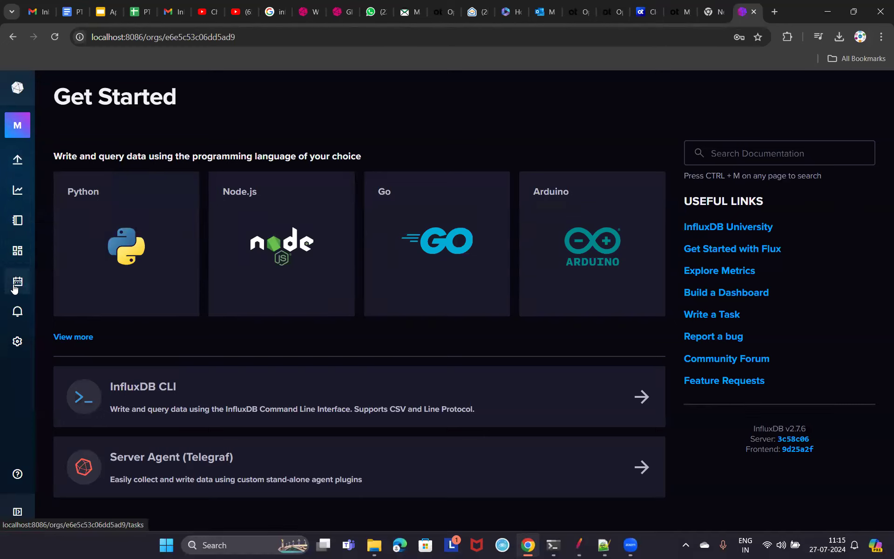
{"action": "mouse_move", "coordinate": [18, 342]}
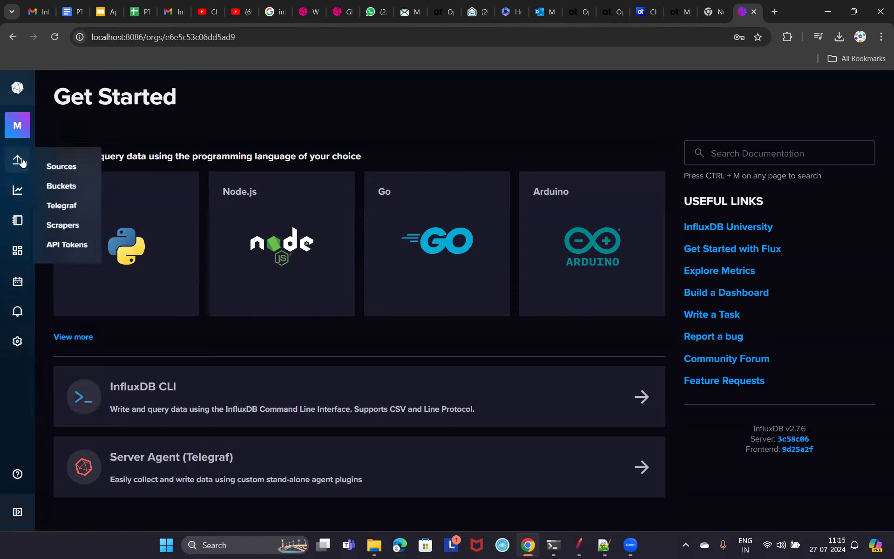
{"action": "mouse_move", "coordinate": [22, 127]}
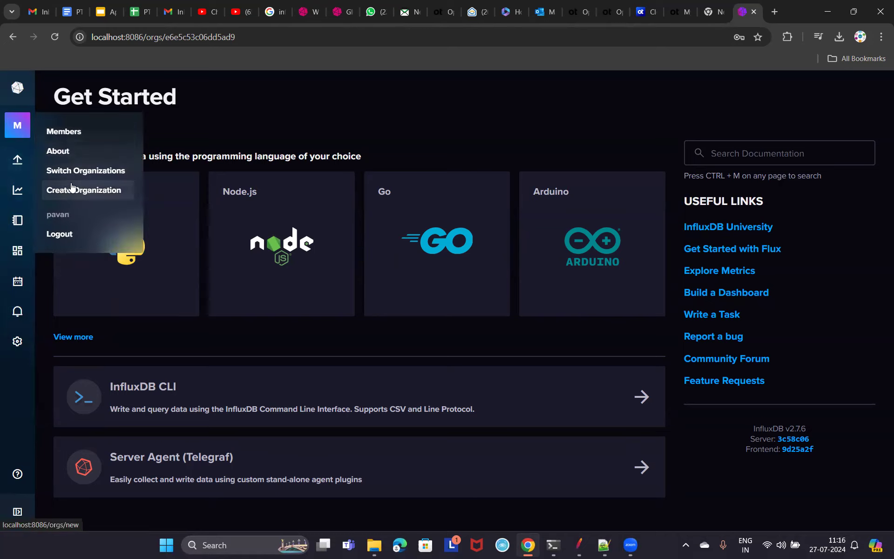
{"action": "left_click", "coordinate": [71, 132]}
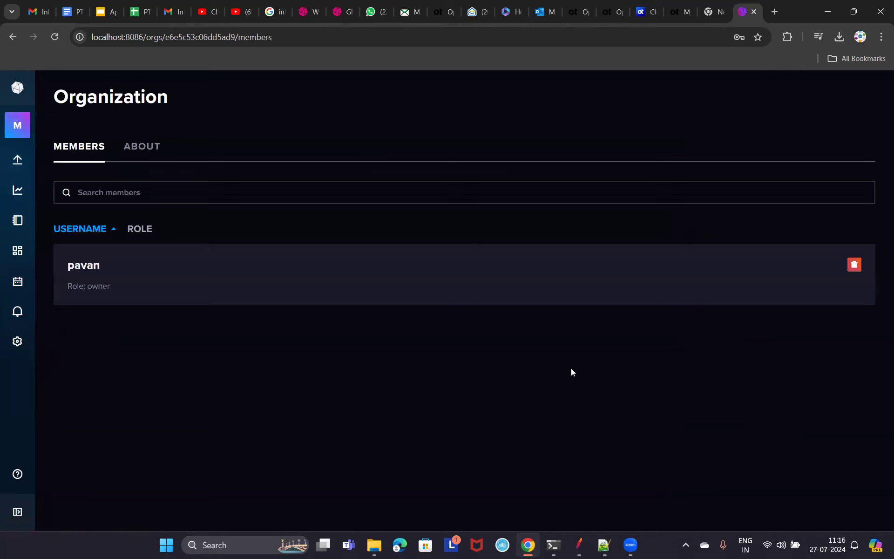
{"action": "left_click", "coordinate": [140, 230]}
Compare the organization's About details with its members list, highlighting the organization name MGMITTraining.
{"action": "left_click", "coordinate": [144, 148]}
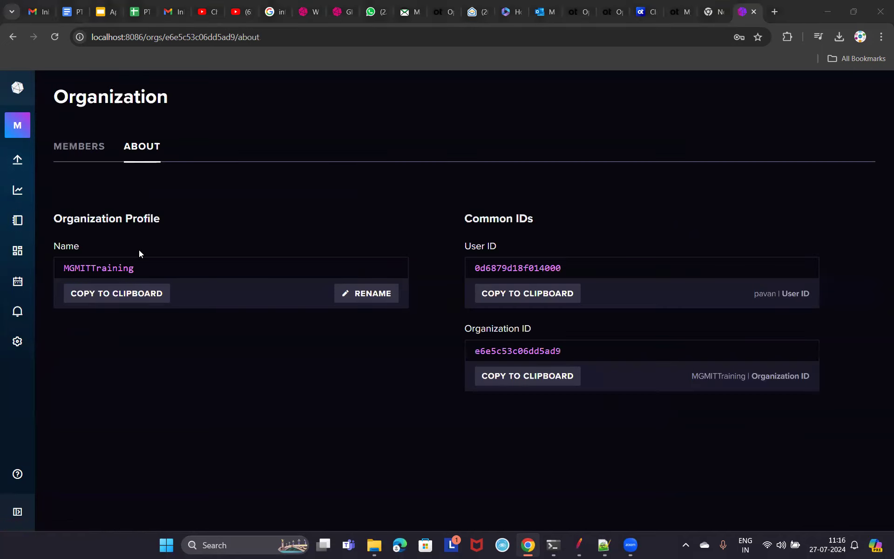
{"action": "left_click", "coordinate": [86, 144]}
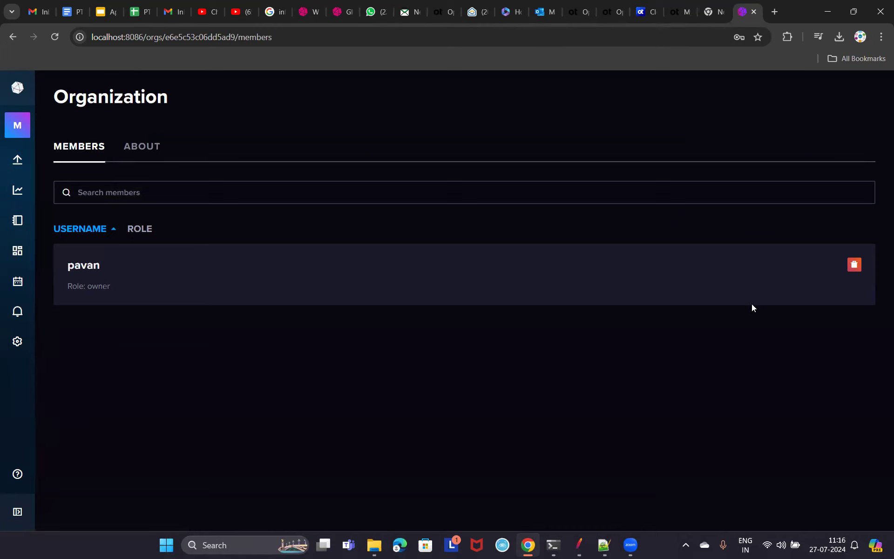
{"action": "left_click", "coordinate": [136, 152]}
{"action": "double_click", "coordinate": [75, 269]}
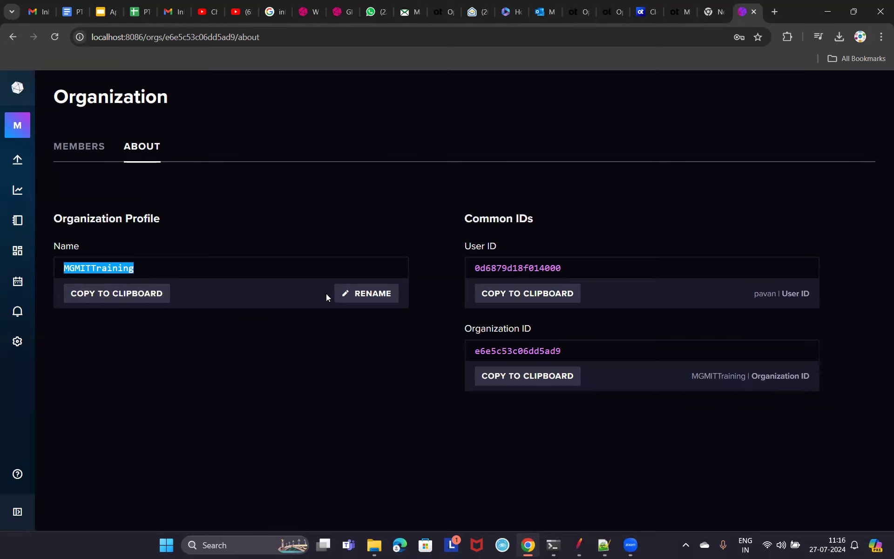
{"action": "left_click", "coordinate": [86, 147]}
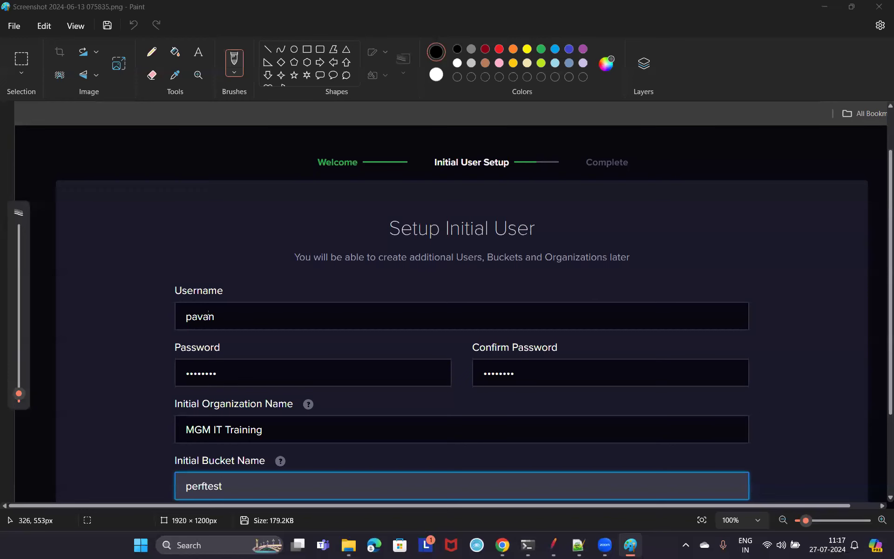
Underline the username with a brush stroke on the Setup Initial User screenshot in Paint and undo the stroke.
{"action": "left_click_drag", "start_coordinate": [188, 317], "coordinate": [223, 335]}
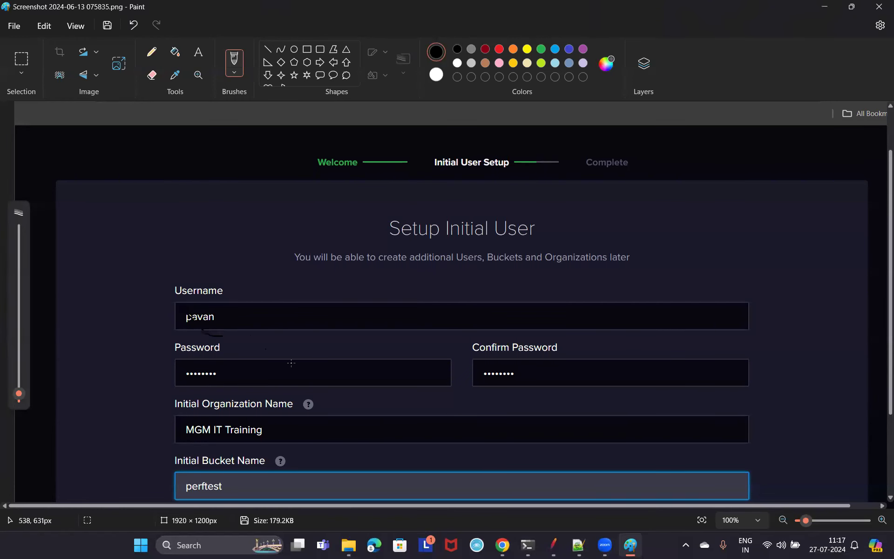
{"action": "key", "text": "ctrl+z"}
{"action": "key", "text": "ctrl+y"}
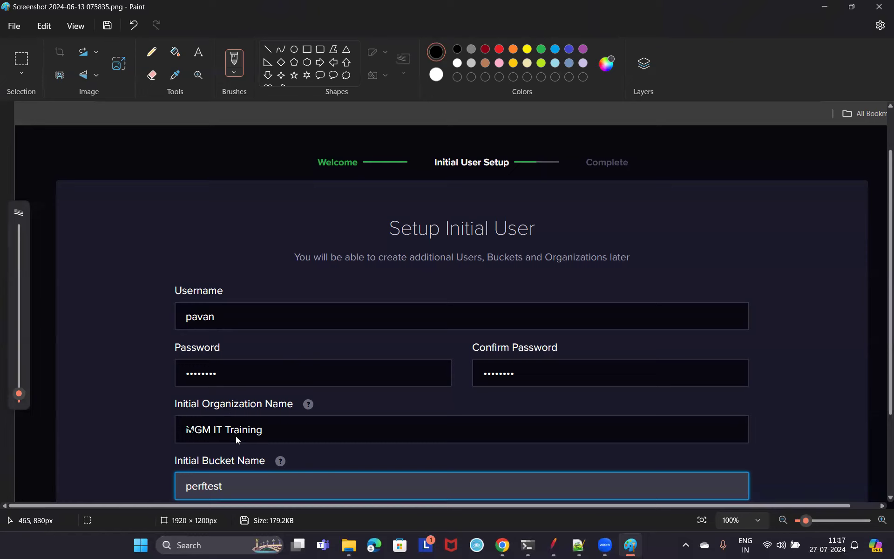
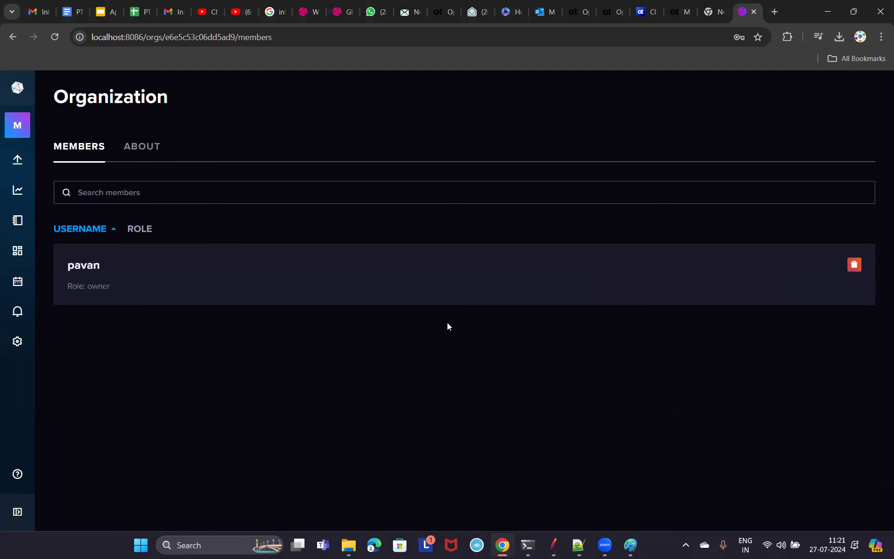
Check the Backend Listener's influxdbUrl in JMeter and open the InfluxDB documentation page on writing data with the API in Chrome.
{"action": "left_click", "coordinate": [561, 548]}
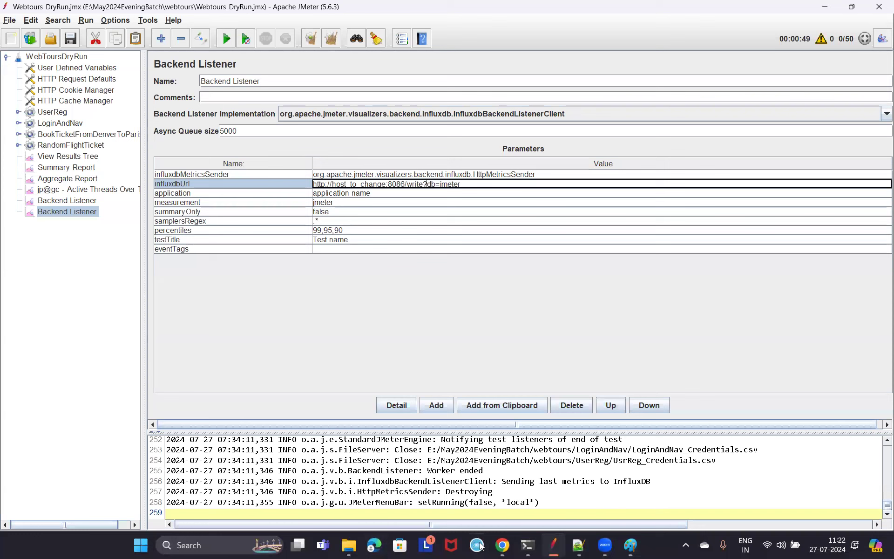
{"action": "mouse_move", "coordinate": [504, 545]}
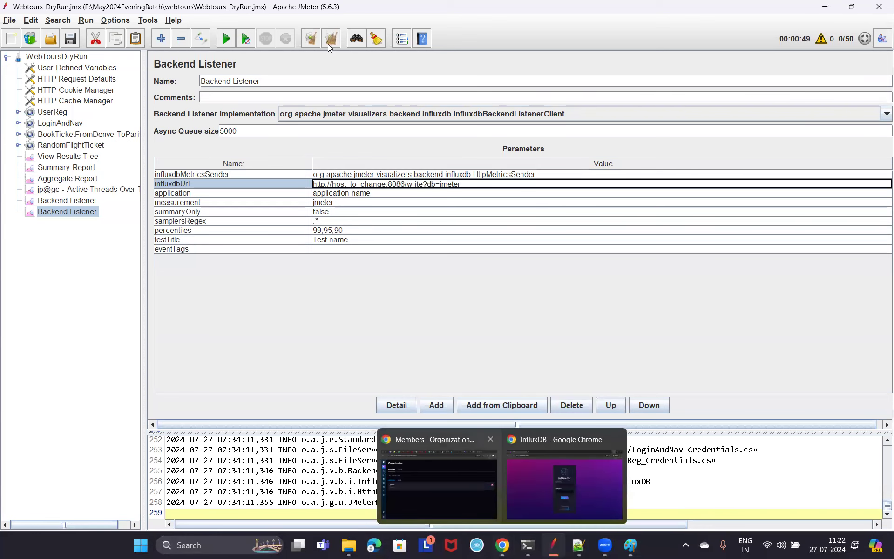
{"action": "key", "text": "alt+Tab"}
{"action": "left_click", "coordinate": [280, 14]}
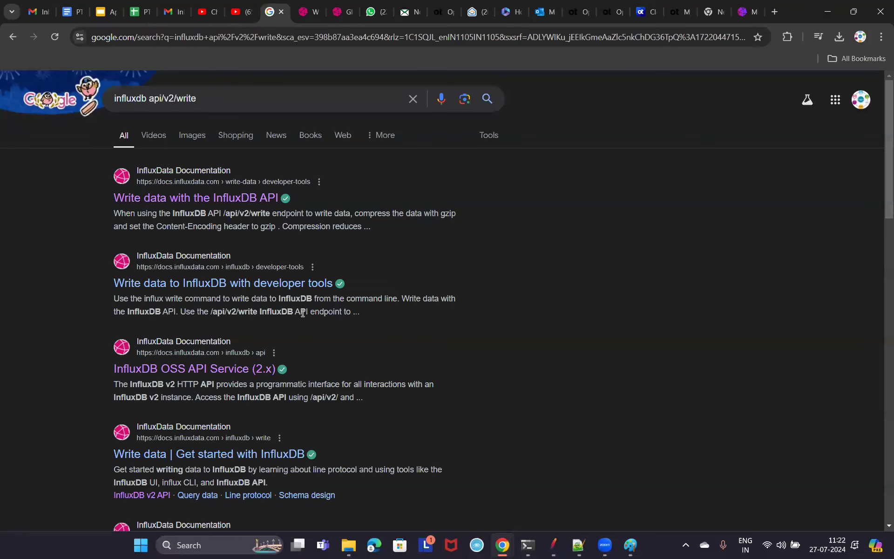
{"action": "left_click", "coordinate": [303, 14]}
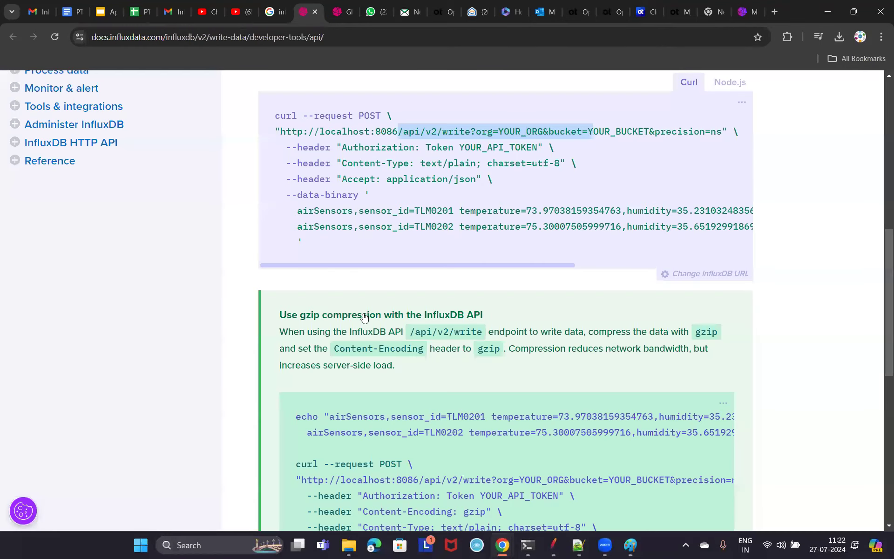
Find the introduction of "Write data with the InfluxDB API" and highlight the /api/v2/write endpoint.
{"action": "scroll", "coordinate": [340, 215], "scroll_direction": "up", "scroll_amount": 4}
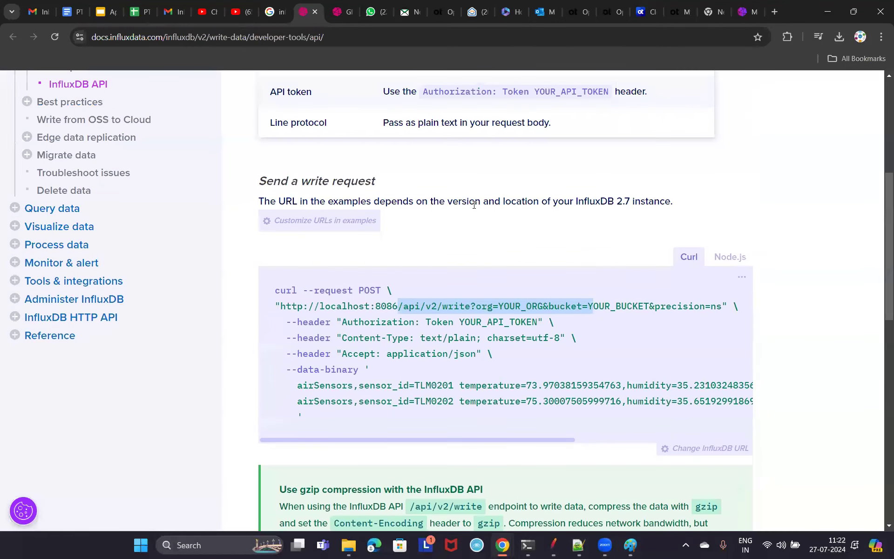
{"action": "scroll", "coordinate": [513, 210], "scroll_direction": "up", "scroll_amount": 3}
{"action": "scroll", "coordinate": [541, 227], "scroll_direction": "up", "scroll_amount": 2}
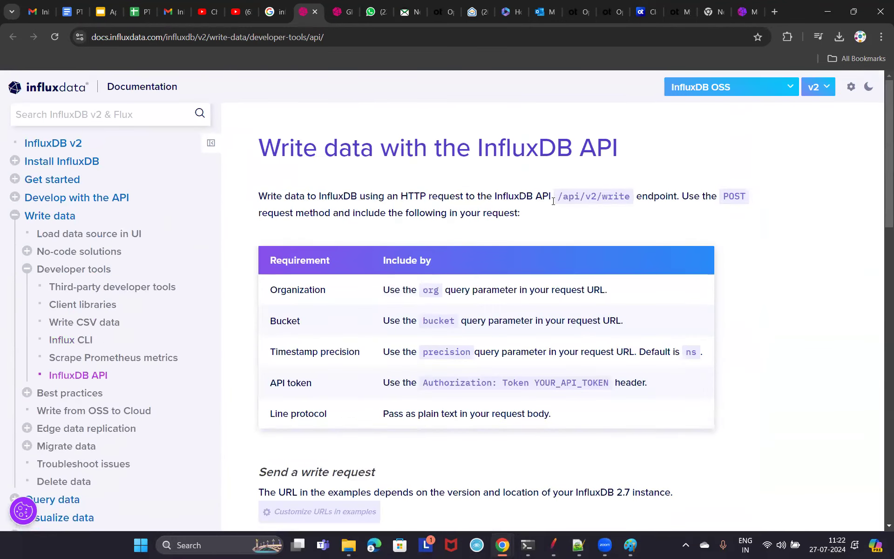
{"action": "left_click_drag", "start_coordinate": [260, 196], "coordinate": [642, 197]}
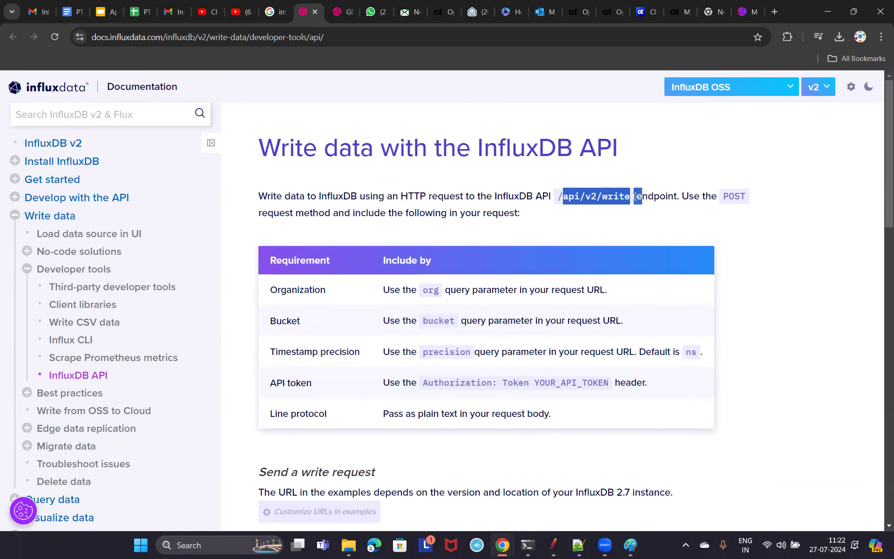
{"action": "left_click", "coordinate": [630, 197]}
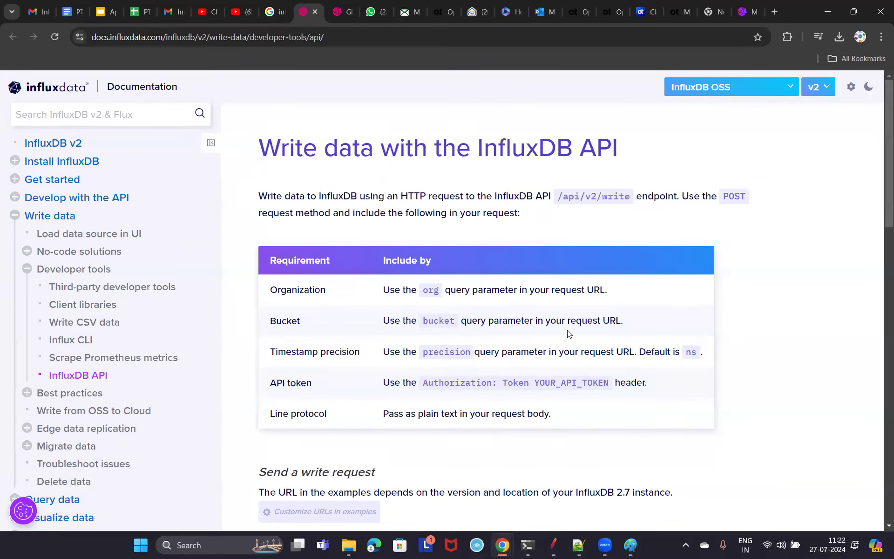
Highlight api/v2/write?org=YOUR_ORG&bucket= in the curl write request example and compare it with influxdbUrl in JMeter's Backend Listener.
{"action": "scroll", "coordinate": [567, 331], "scroll_direction": "down", "scroll_amount": 7}
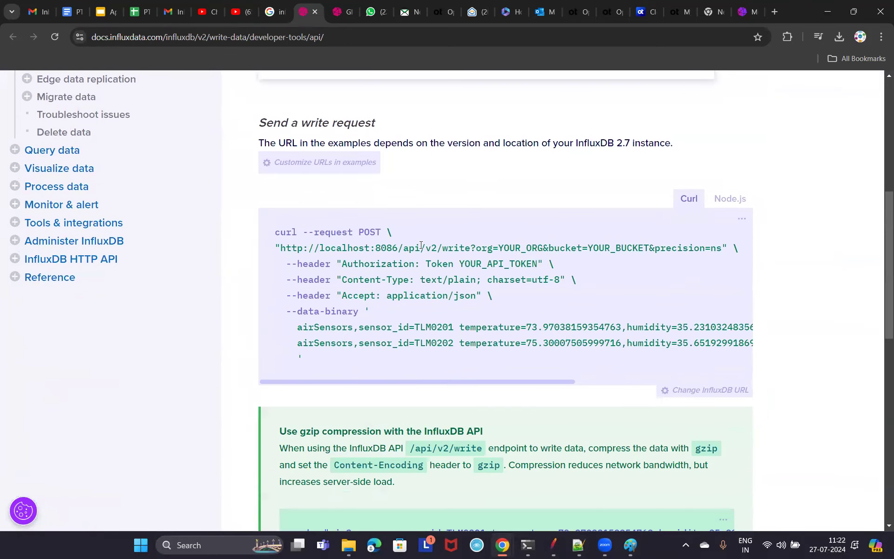
{"action": "left_click_drag", "start_coordinate": [403, 248], "coordinate": [588, 245]}
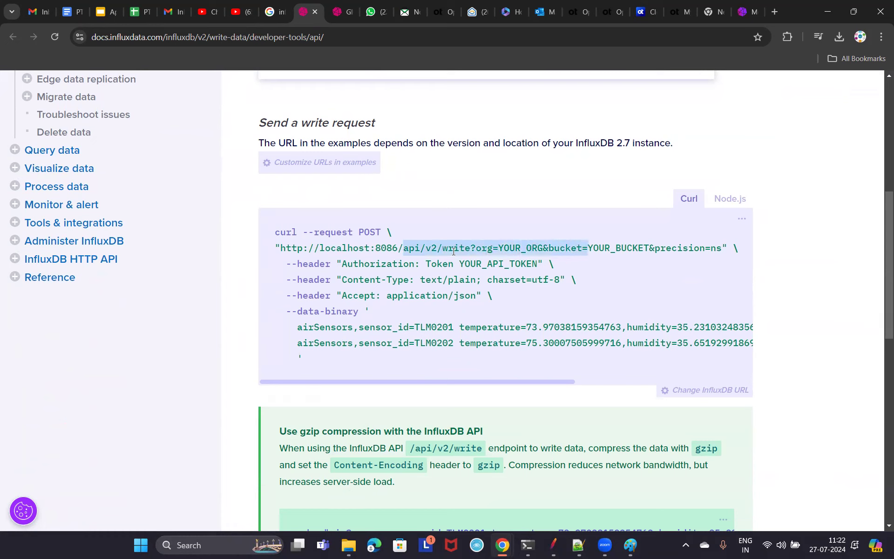
{"action": "left_click", "coordinate": [556, 549]}
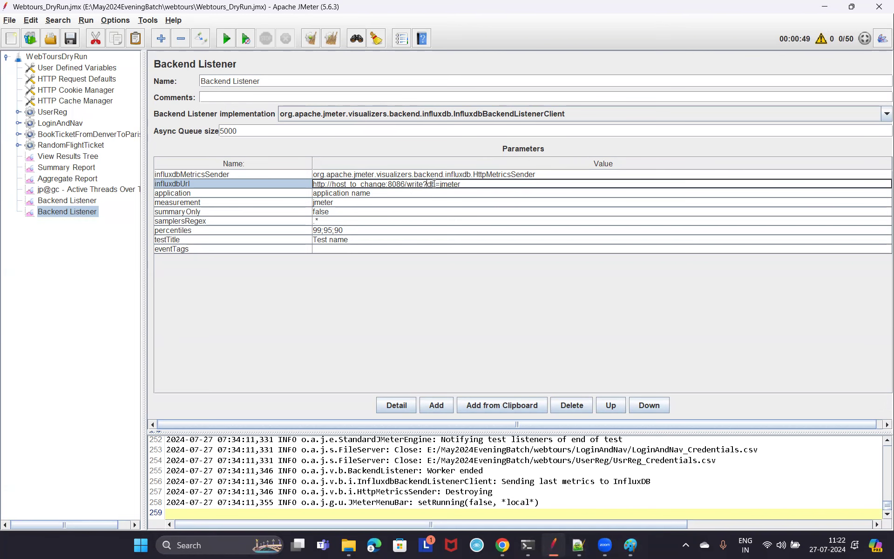
{"action": "key", "text": "alt+Tab"}
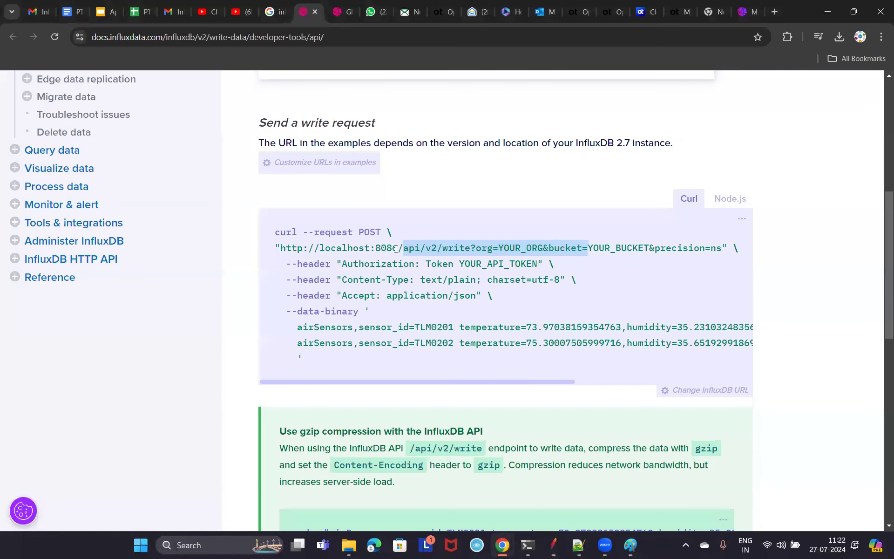
Copy localhost:8086/api/v2/write?org=YOUR_ORG&bucket= from the curl write request example and switch to JMeter's Backend Listener.
{"action": "left_click_drag", "start_coordinate": [320, 249], "coordinate": [586, 250]}
{"action": "key", "text": "ctrl+c"}
{"action": "left_click", "coordinate": [550, 548]}
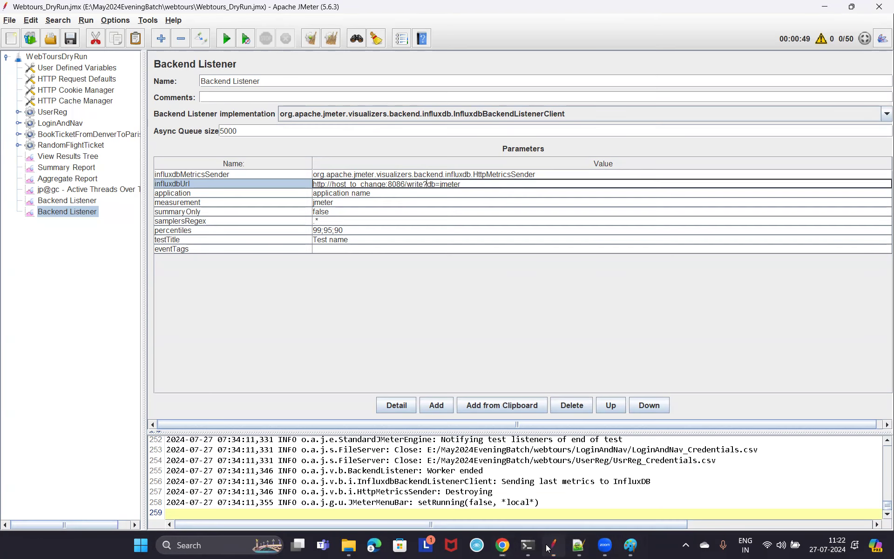
Paste api/v2/write?org=YOUR_ORG&bucket= into the Comments of the first Backend Listener, which already has a v2 write URL.
{"action": "left_click", "coordinate": [72, 201]}
{"action": "left_click", "coordinate": [460, 186]}
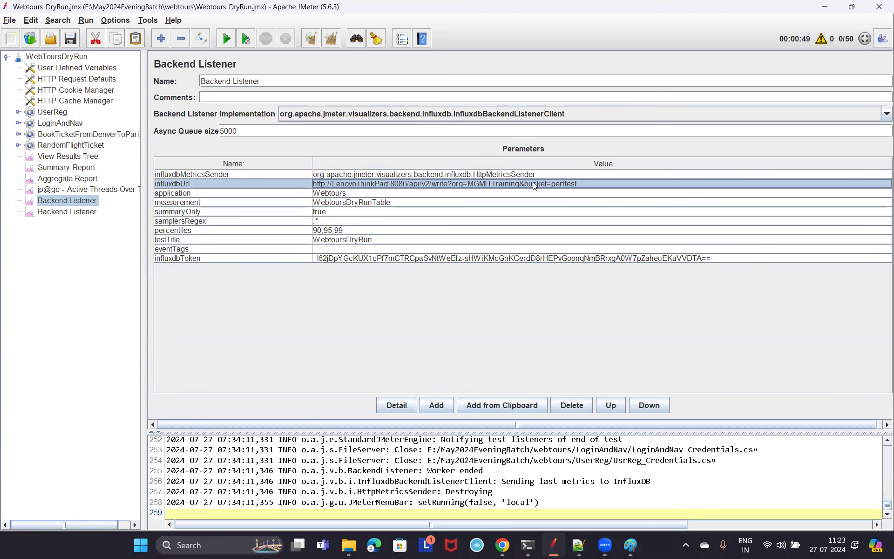
{"action": "left_click", "coordinate": [280, 98]}
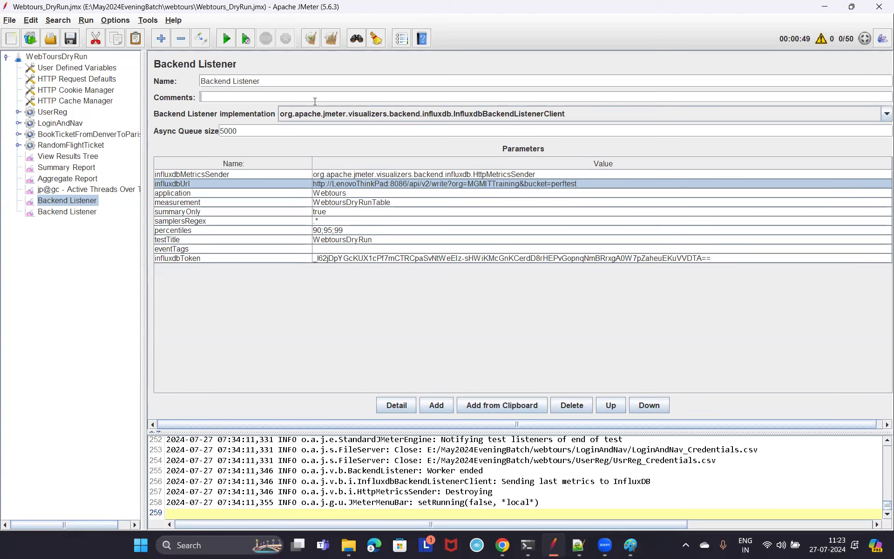
{"action": "key", "text": "ctrl+v"}
{"action": "double_click", "coordinate": [408, 184]}
{"action": "left_click_drag", "start_coordinate": [410, 185], "coordinate": [310, 194]}
{"action": "key", "text": "ctrl+c"}
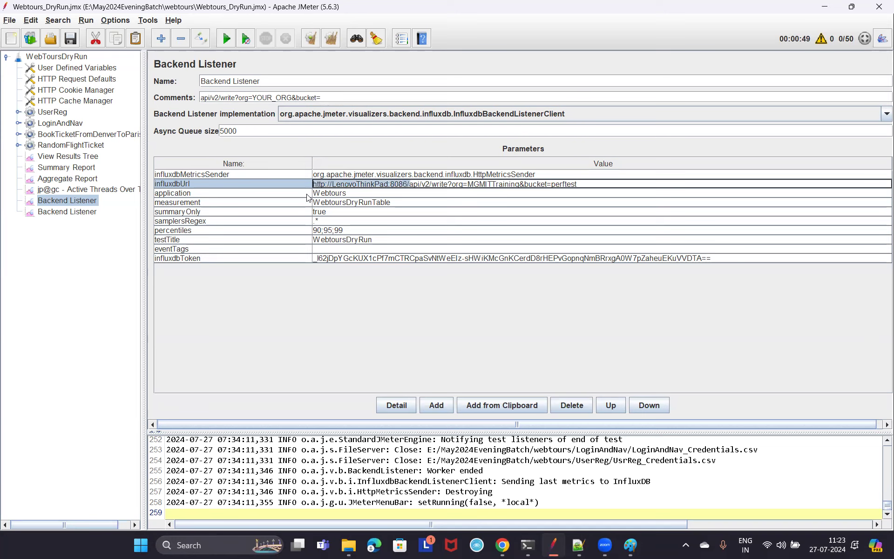
{"action": "left_click", "coordinate": [201, 98]}
{"action": "key", "text": "ctrl+v"}
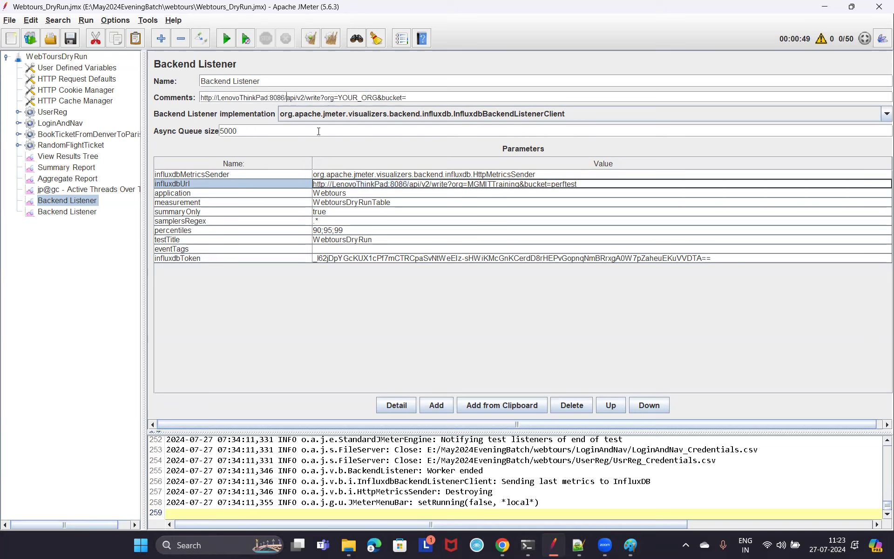
Replace the host name LenovoThinkPad in the Comments URL with InfluxDBHost.
{"action": "mouse_move", "coordinate": [266, 98]}
{"action": "left_mouse_down"}
{"action": "mouse_move", "coordinate": [225, 97]}
{"action": "mouse_move", "coordinate": [269, 103]}
{"action": "left_mouse_up"}
{"action": "left_click", "coordinate": [268, 98]}
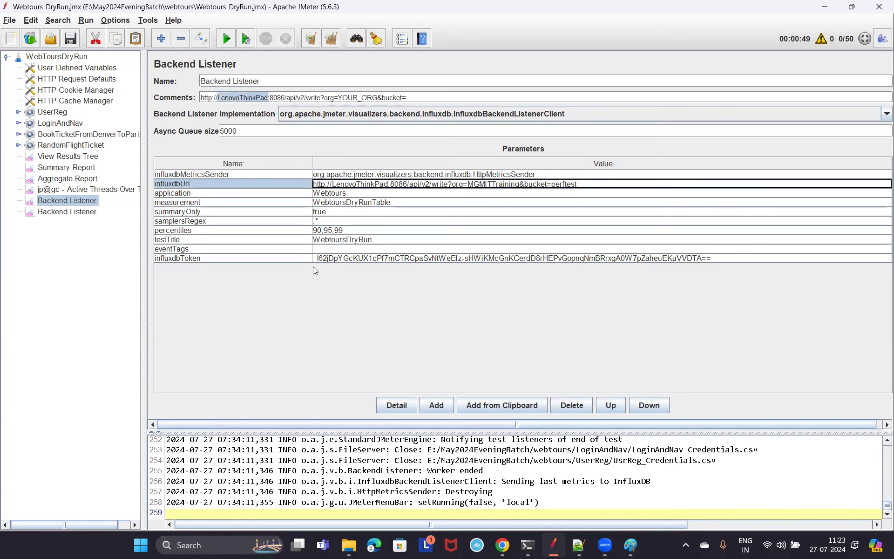
{"action": "type", "text": "Influx"}
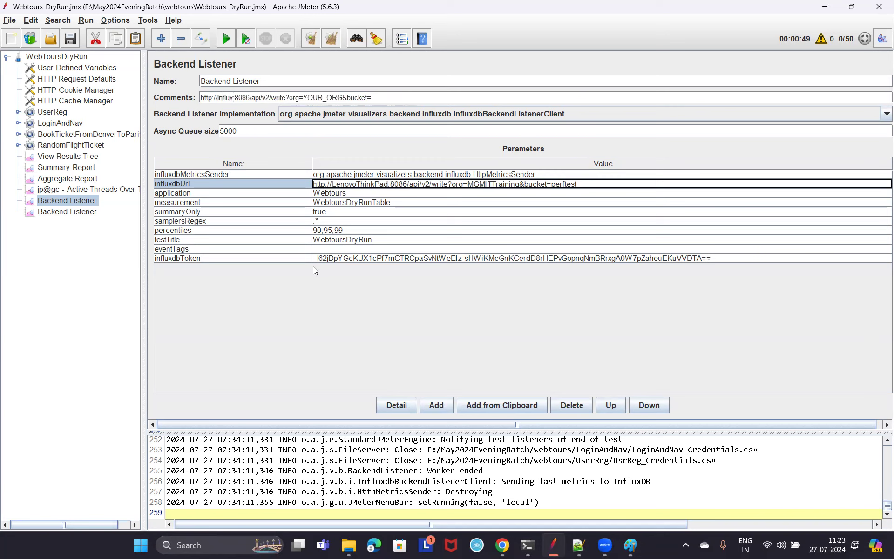
{"action": "type", "text": "DBHost"}
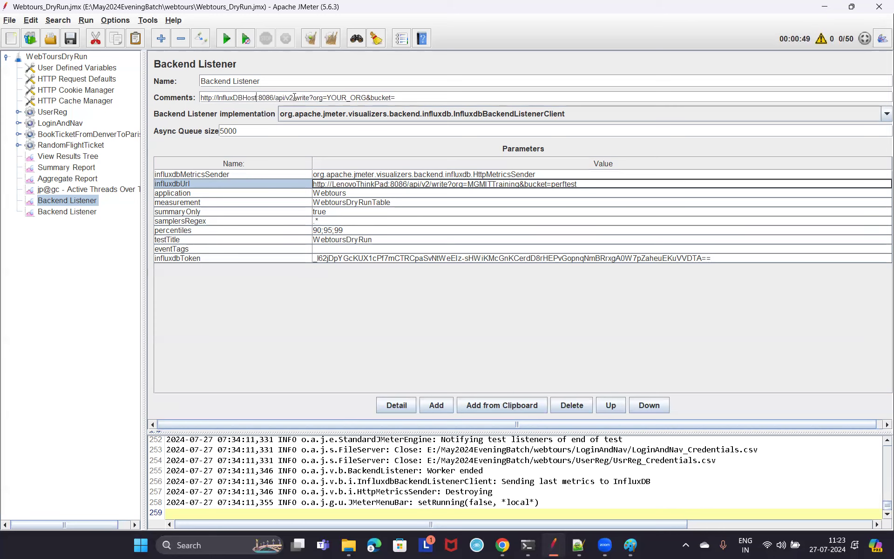
Compare the org and bucket placeholders in the Comments URL with the org and bucket part of influxdbUrl.
{"action": "left_click_drag", "start_coordinate": [323, 98], "coordinate": [363, 98]}
{"action": "left_click", "coordinate": [404, 98]}
{"action": "left_click_drag", "start_coordinate": [452, 187], "coordinate": [578, 187]}
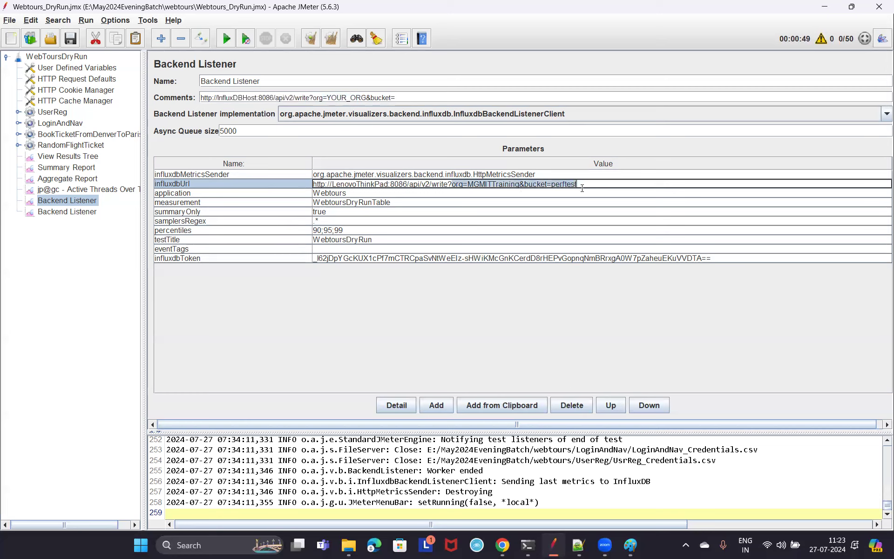
Examine the measurement, application and testTitle values of the first Backend Listener.
{"action": "left_click", "coordinate": [416, 203]}
{"action": "double_click", "coordinate": [398, 201]}
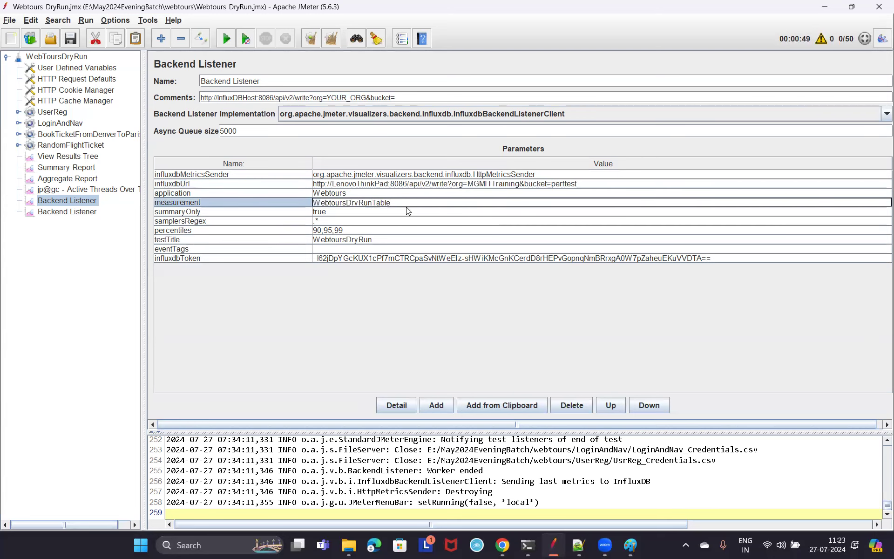
{"action": "left_click_drag", "start_coordinate": [391, 203], "coordinate": [313, 203]}
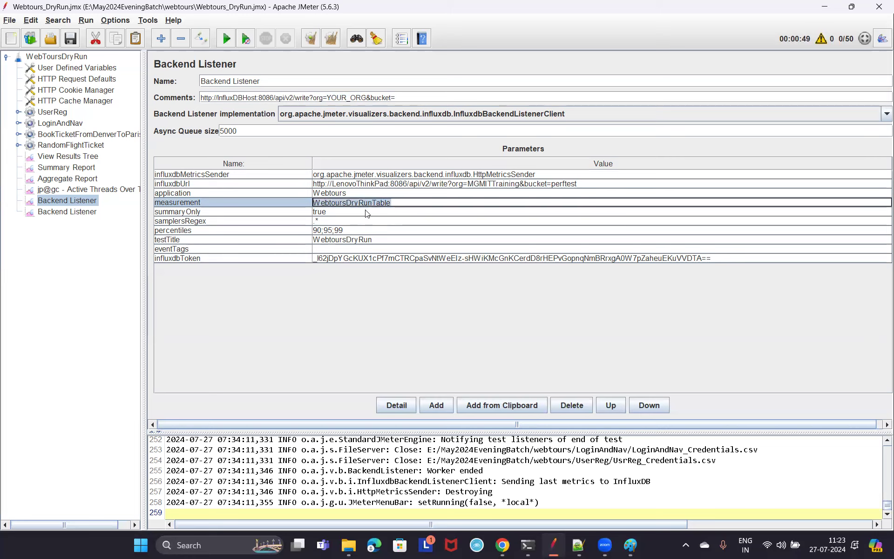
{"action": "left_click", "coordinate": [369, 206]}
{"action": "left_click", "coordinate": [359, 193]}
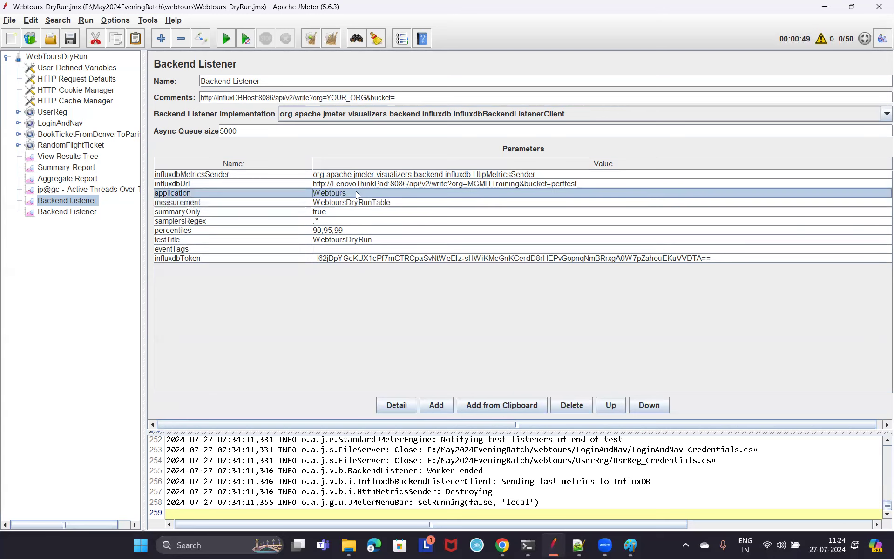
{"action": "double_click", "coordinate": [358, 194]}
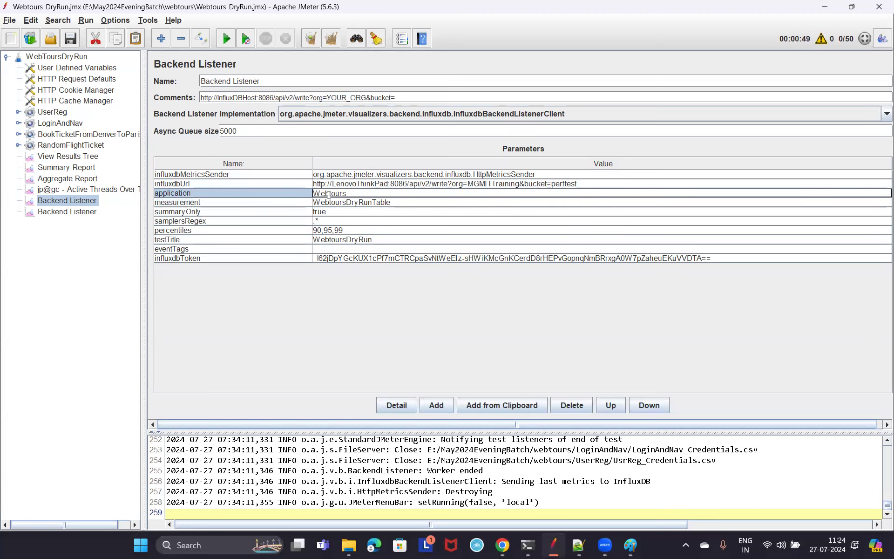
{"action": "left_click", "coordinate": [382, 236]}
{"action": "double_click", "coordinate": [382, 236]}
{"action": "left_click_drag", "start_coordinate": [382, 236], "coordinate": [308, 240]}
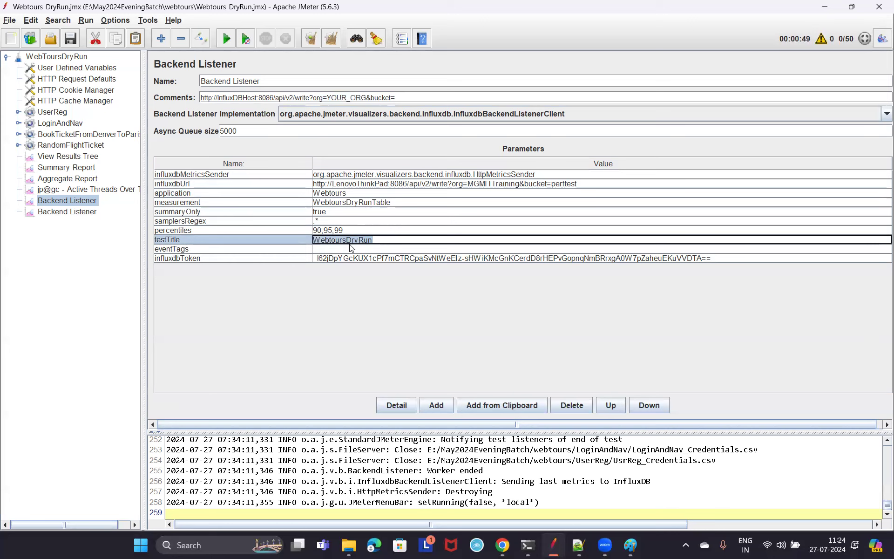
Compare influxdbToken with the second Backend Listener's parameters and with the 27 July token in InfluxDB API Token.txt in Notepad++, then return to JMeter.
{"action": "left_click", "coordinate": [377, 259]}
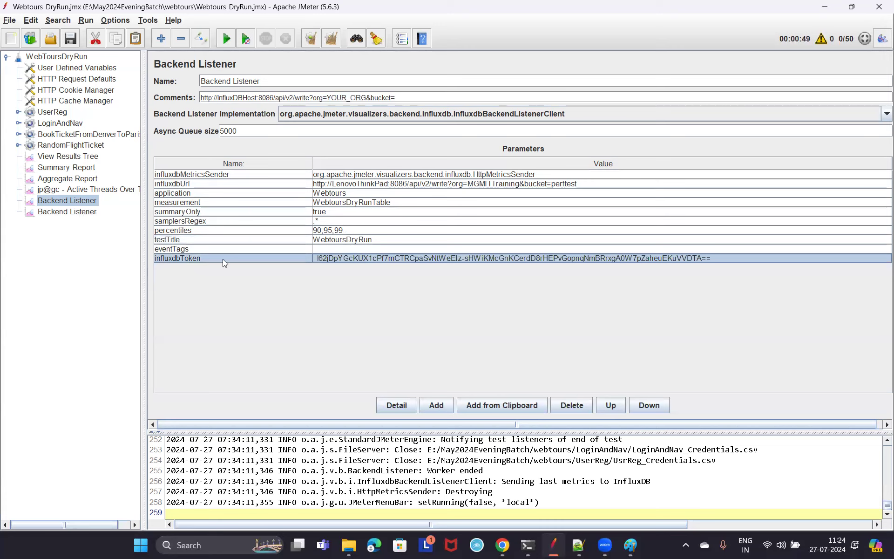
{"action": "left_click", "coordinate": [79, 212]}
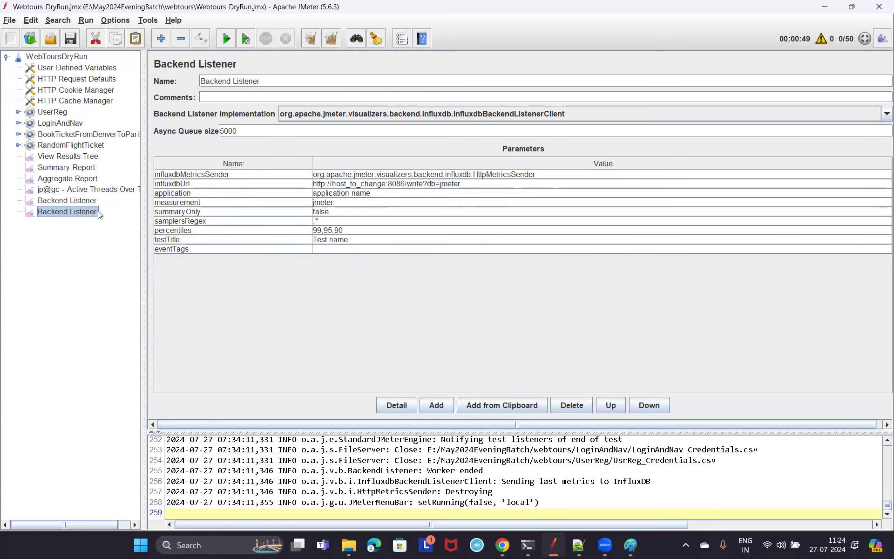
{"action": "key", "text": "Up"}
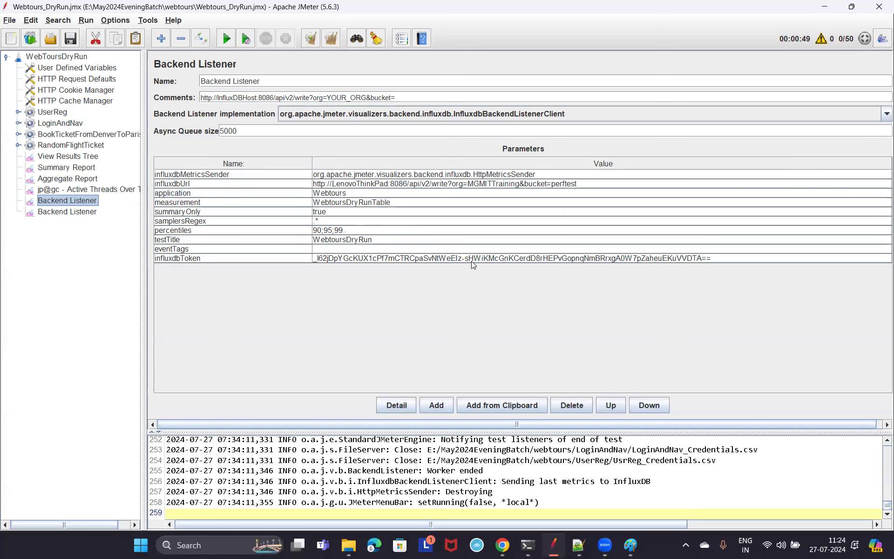
{"action": "left_click", "coordinate": [578, 545]}
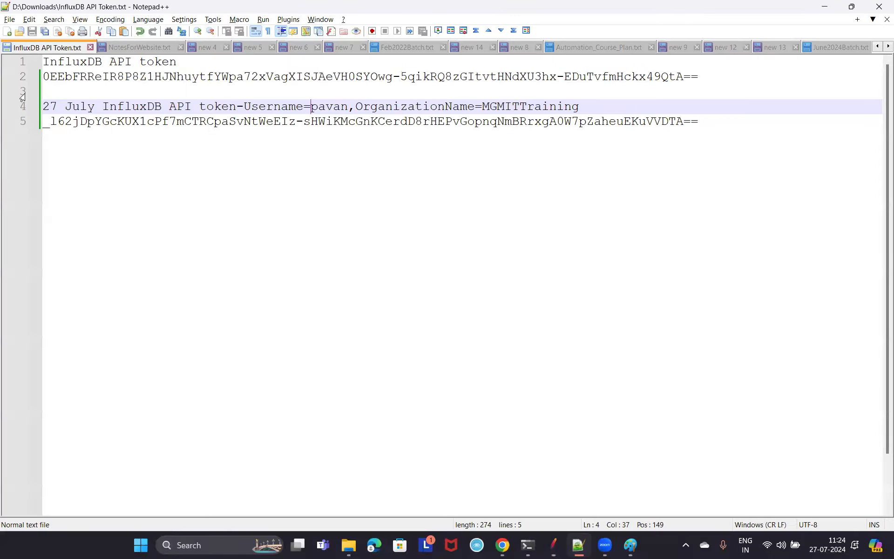
{"action": "left_click_drag", "start_coordinate": [47, 123], "coordinate": [676, 123]}
{"action": "left_click", "coordinate": [827, 5]}
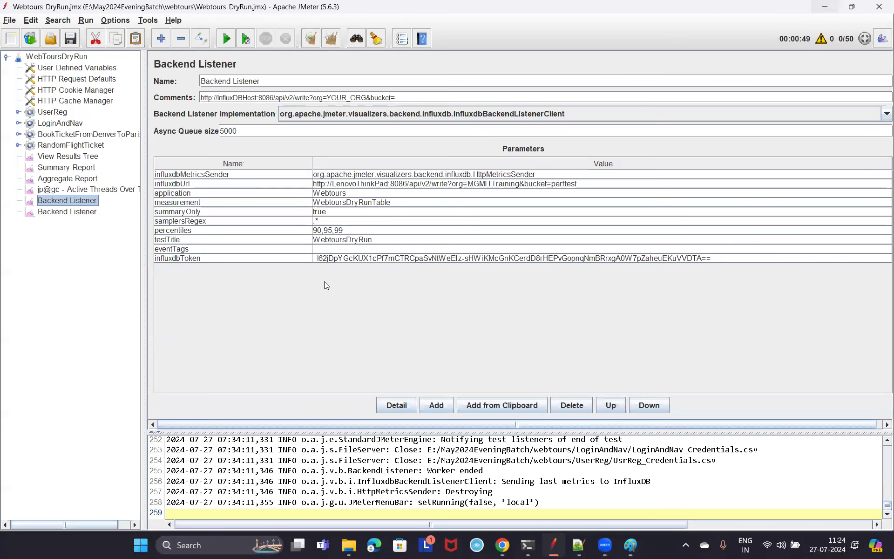
Add an empty parameter row below influxdbToken in the Backend Listener and delete it again.
{"action": "left_click", "coordinate": [436, 405]}
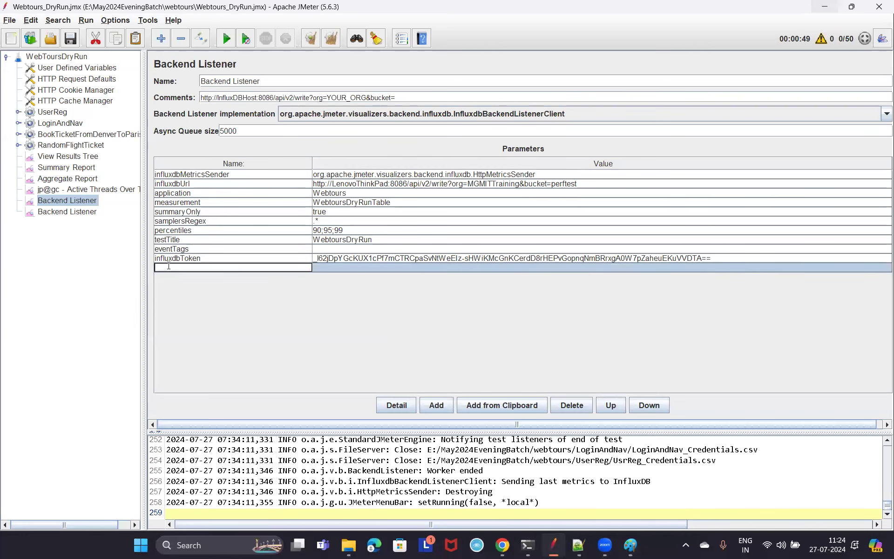
{"action": "left_click", "coordinate": [360, 259]}
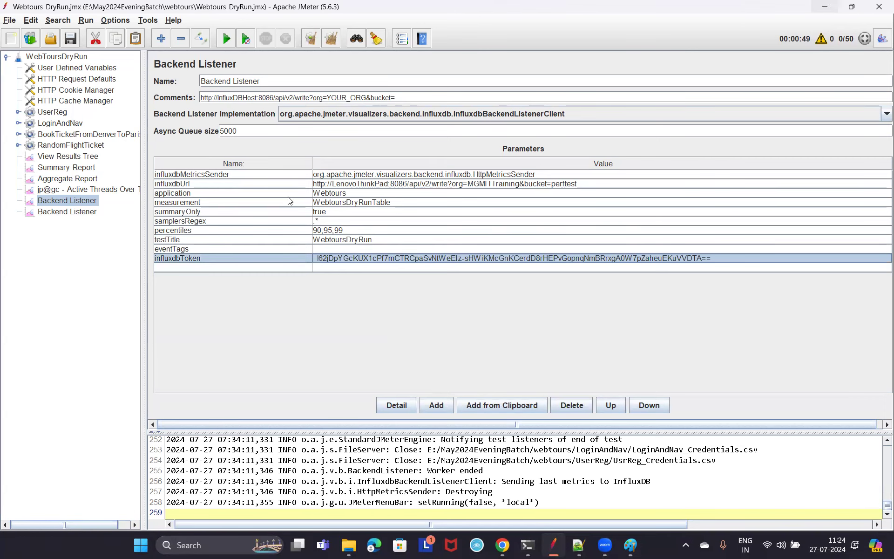
{"action": "left_click", "coordinate": [346, 266]}
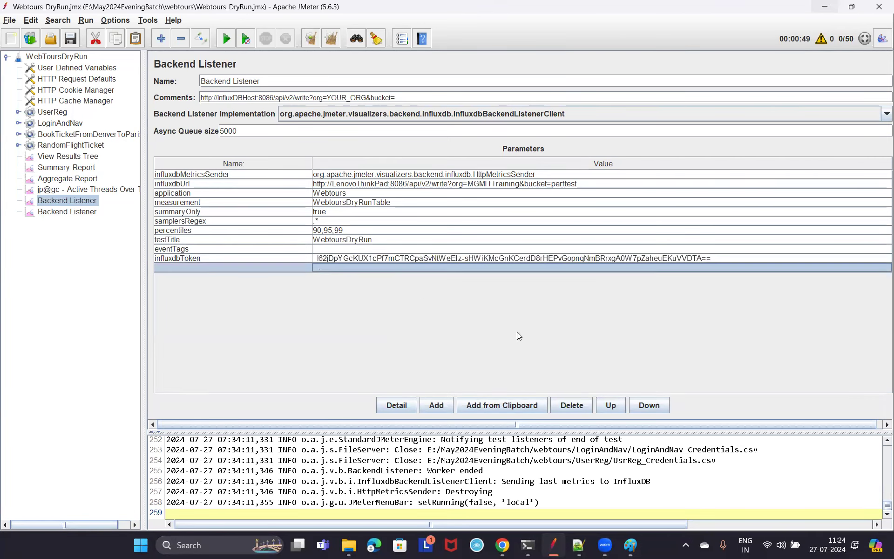
{"action": "left_click", "coordinate": [571, 405]}
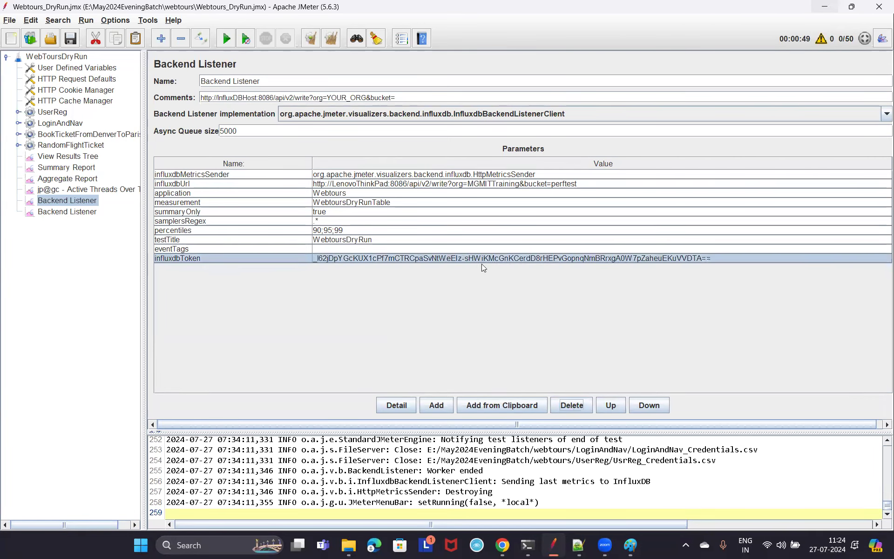
Compare the influxdbUrl and influxdbToken parameters of the first Backend Listener with the default parameters of the second one.
{"action": "left_click", "coordinate": [407, 185]}
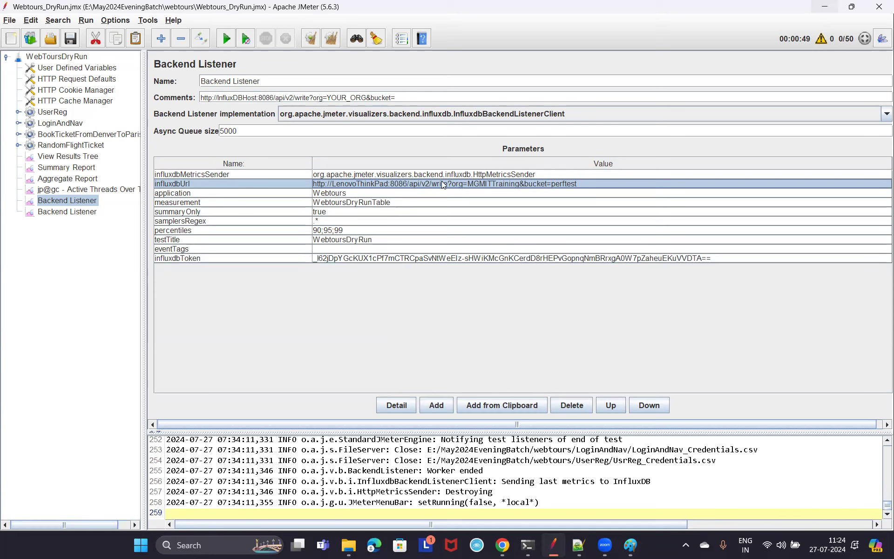
{"action": "left_click", "coordinate": [440, 258]}
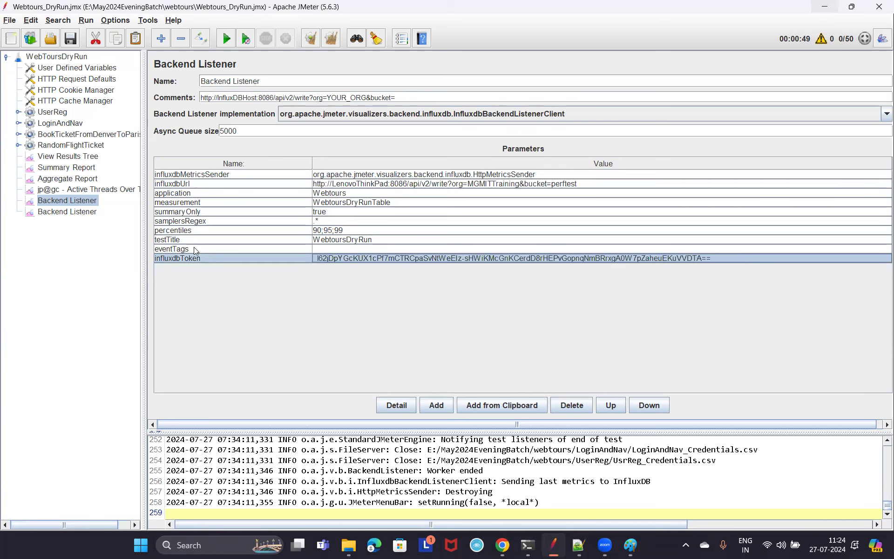
{"action": "left_click", "coordinate": [92, 214]}
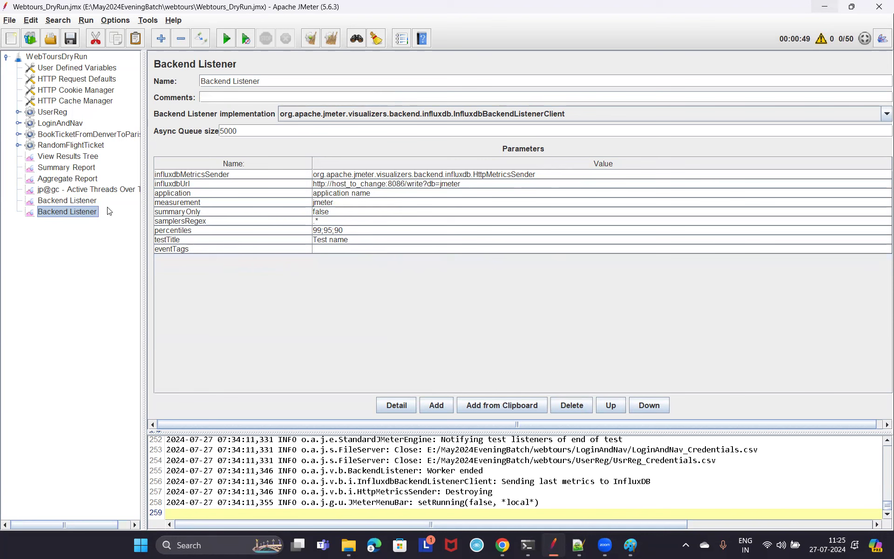
{"action": "left_click", "coordinate": [91, 200]}
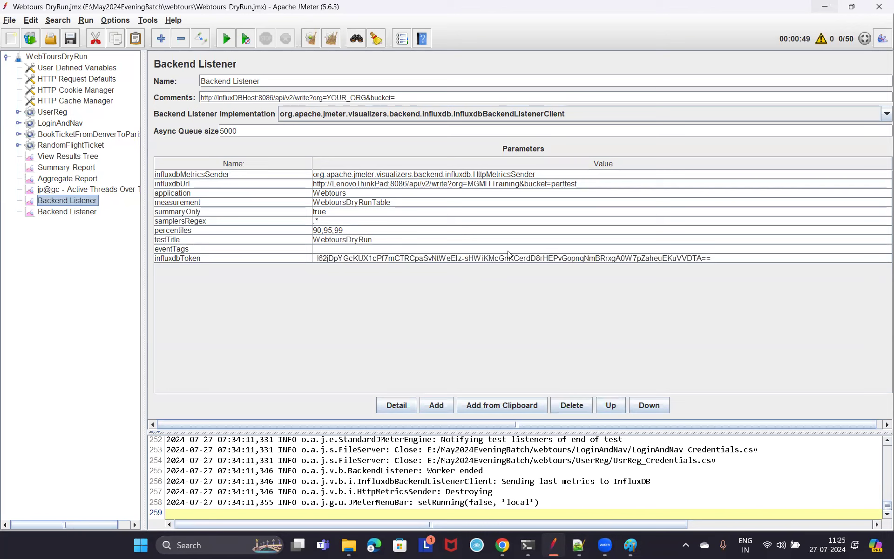
{"action": "left_click", "coordinate": [709, 259]}
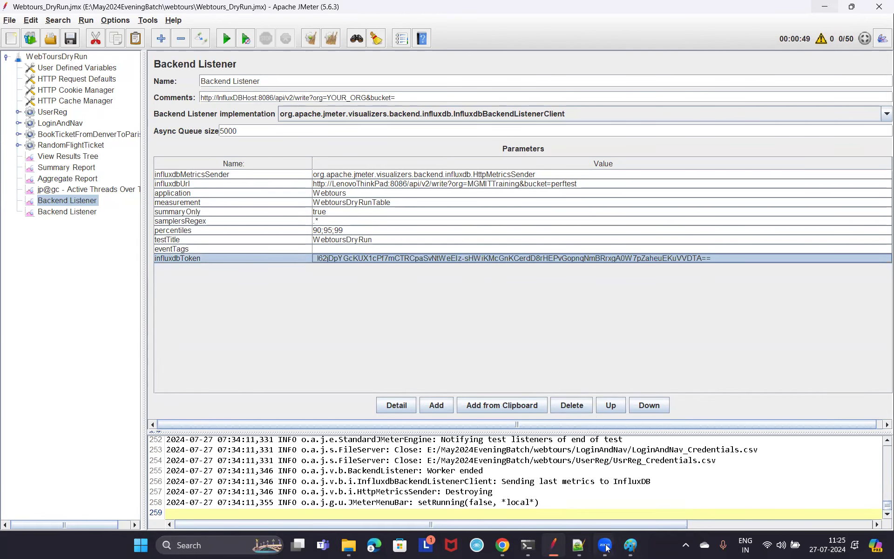
Rename the second Backend Listener in JMeter as Backend Listener-old Implementation.
{"action": "left_click", "coordinate": [556, 544]}
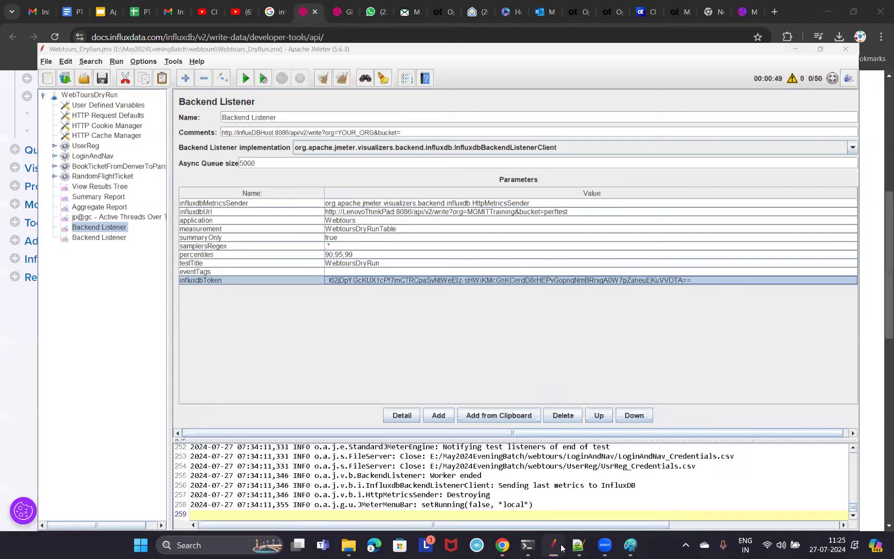
{"action": "key", "text": "alt+Tab"}
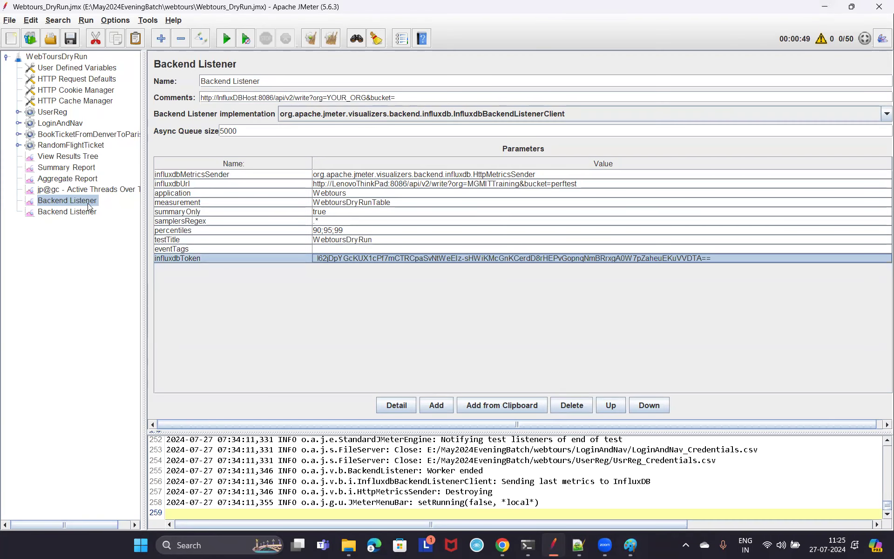
{"action": "left_click", "coordinate": [70, 212]}
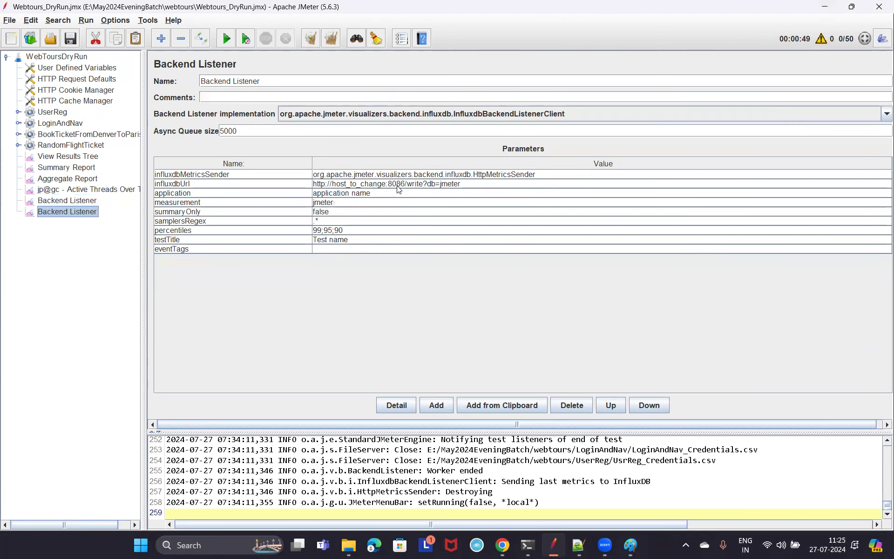
{"action": "left_click", "coordinate": [297, 83]}
{"action": "type", "text": "-old Implementation"}
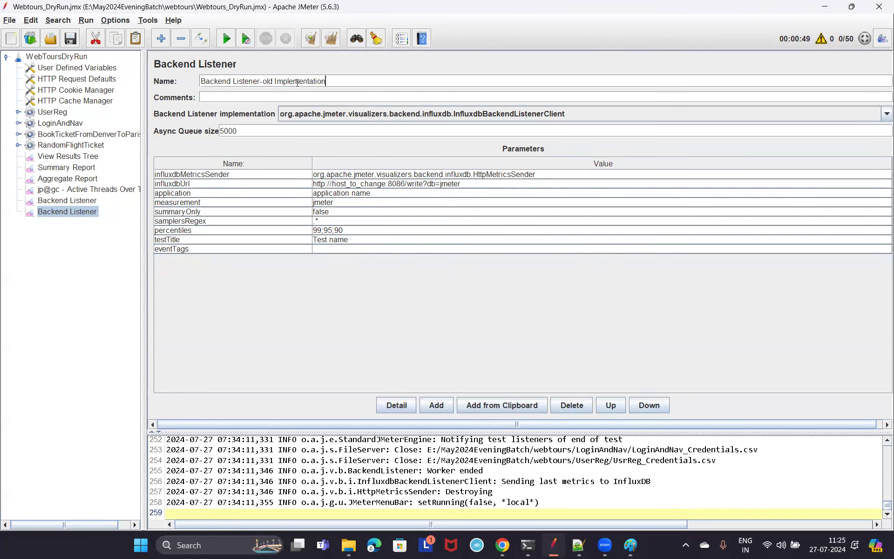
Disable Backend Listener-old Implementation in the test plan and return to the first Backend Listener.
{"action": "left_click", "coordinate": [68, 201]}
{"action": "left_click", "coordinate": [75, 212]}
{"action": "key", "text": "Up"}
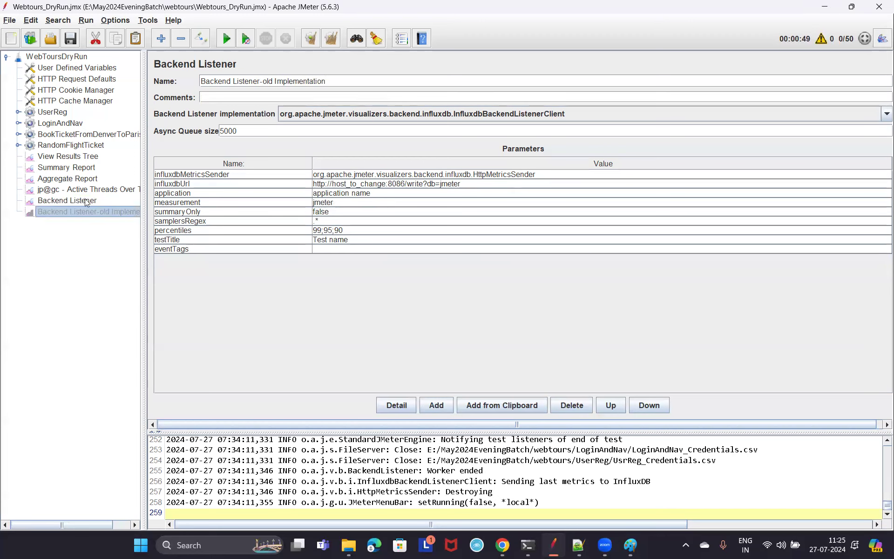
Check the measurement and testTitle values of the active Backend Listener and switch to the InfluxDB server's command prompt window.
{"action": "left_click", "coordinate": [375, 204]}
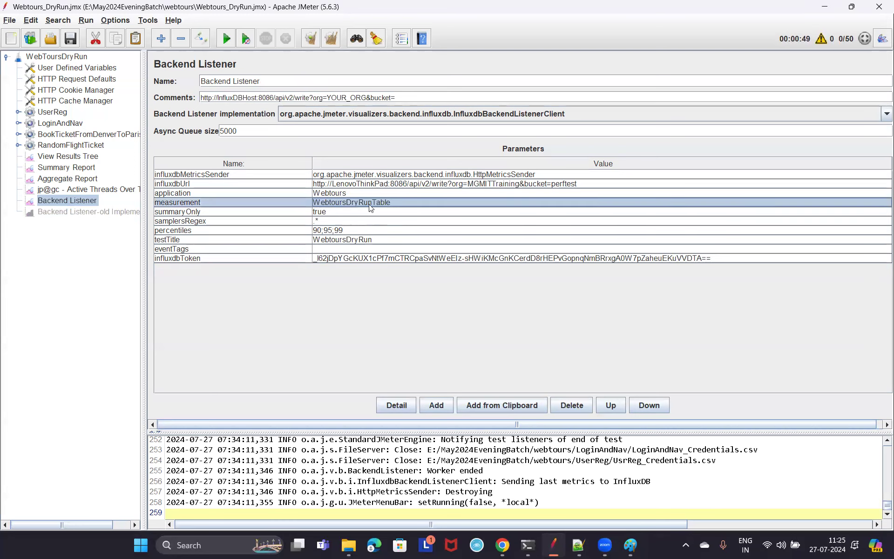
{"action": "left_click", "coordinate": [380, 239]}
{"action": "left_click", "coordinate": [380, 240]}
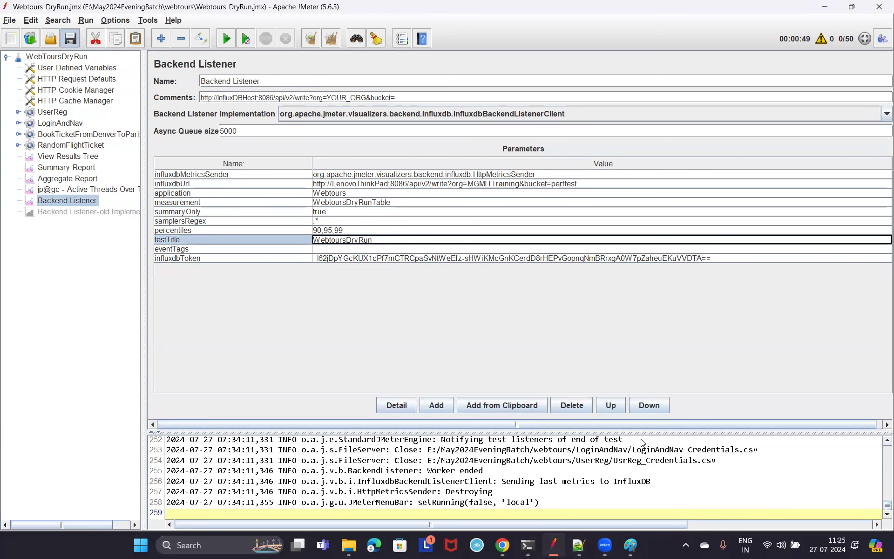
{"action": "left_click", "coordinate": [675, 489]}
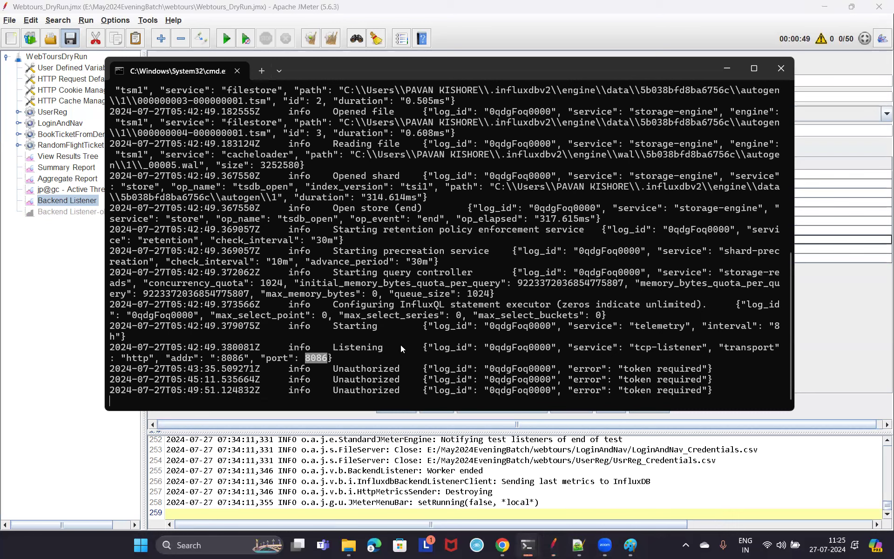
Examine the Unauthorized entries at the end of the InfluxDB server log.
{"action": "left_click_drag", "start_coordinate": [336, 351], "coordinate": [399, 375]}
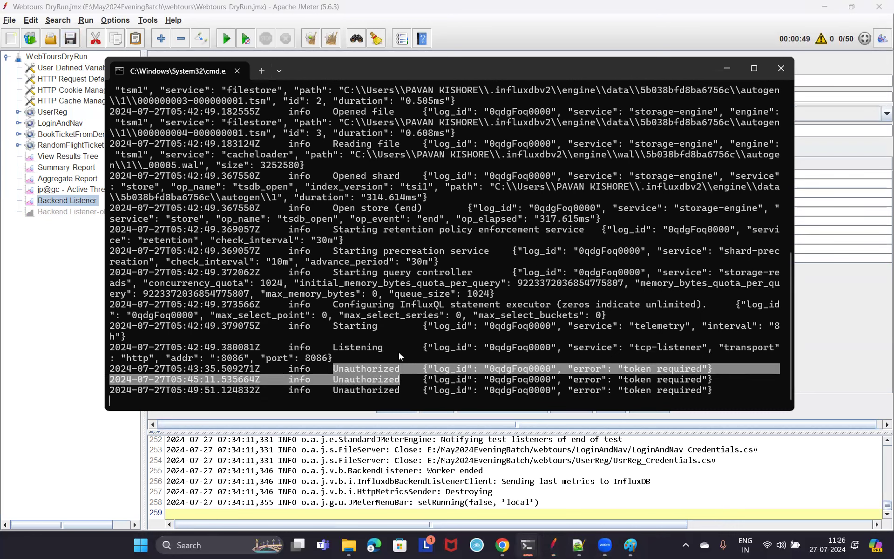
{"action": "left_click", "coordinate": [727, 68]}
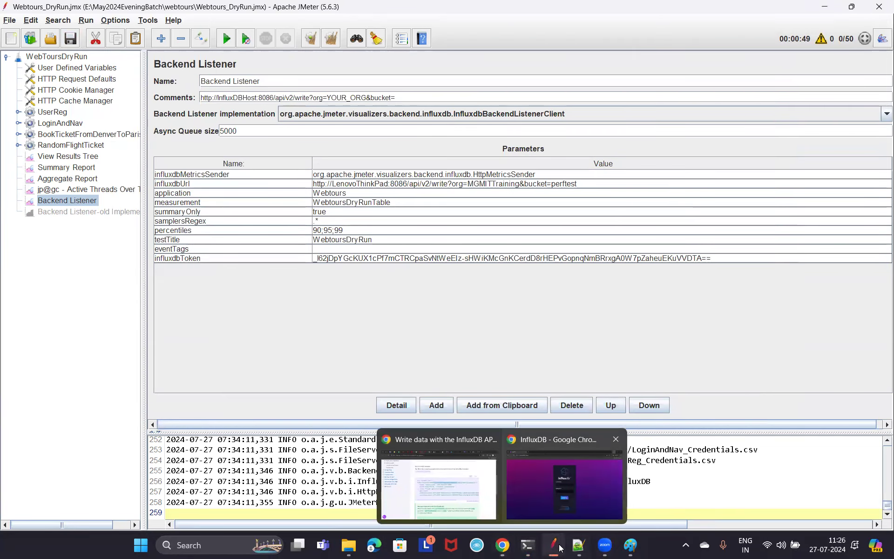
{"action": "left_click", "coordinate": [538, 533]}
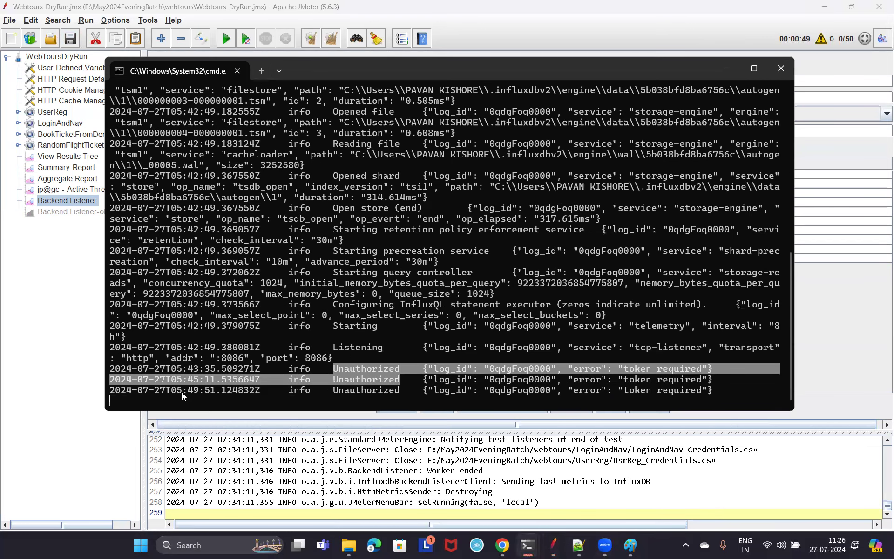
Examine the date and time of the last Unauthorized entry in the InfluxDB server log, and return to JMeter.
{"action": "left_click_drag", "start_coordinate": [178, 391], "coordinate": [192, 392]}
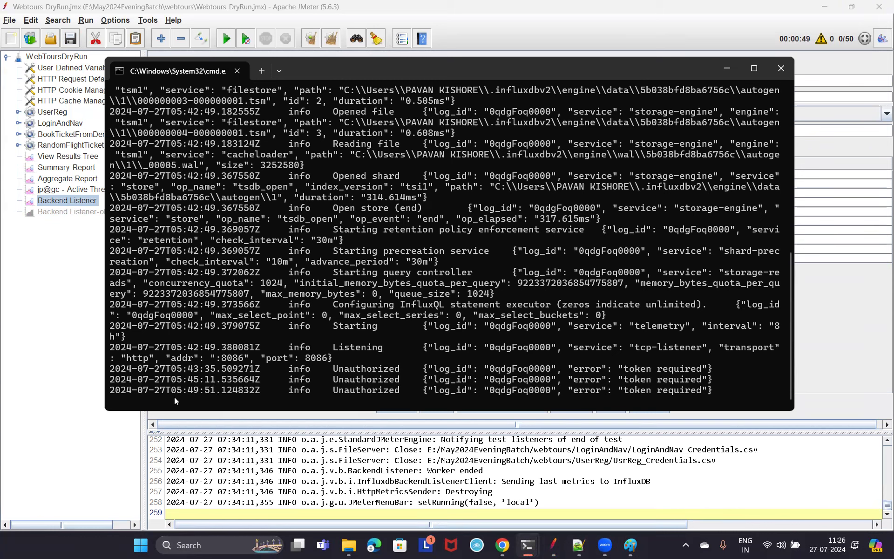
{"action": "left_click_drag", "start_coordinate": [177, 391], "coordinate": [210, 391]}
{"action": "left_click_drag", "start_coordinate": [112, 392], "coordinate": [155, 394]}
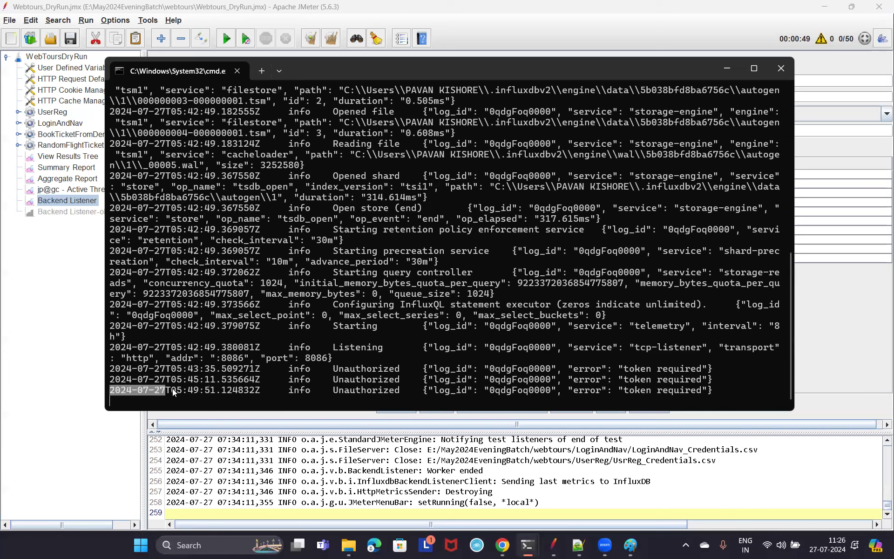
{"action": "left_click_drag", "start_coordinate": [171, 393], "coordinate": [209, 392]}
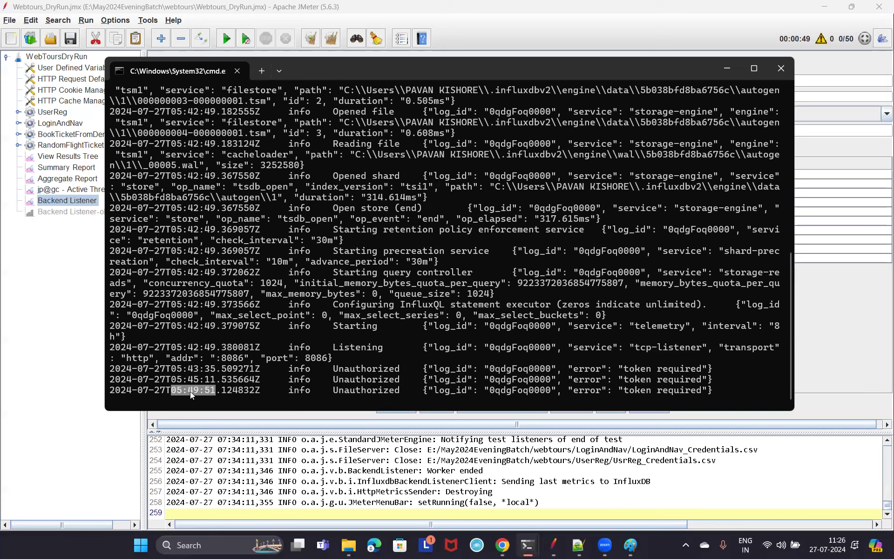
{"action": "left_click_drag", "start_coordinate": [210, 395], "coordinate": [221, 393]}
{"action": "left_click", "coordinate": [178, 394]}
{"action": "left_click_drag", "start_coordinate": [208, 394], "coordinate": [212, 391]}
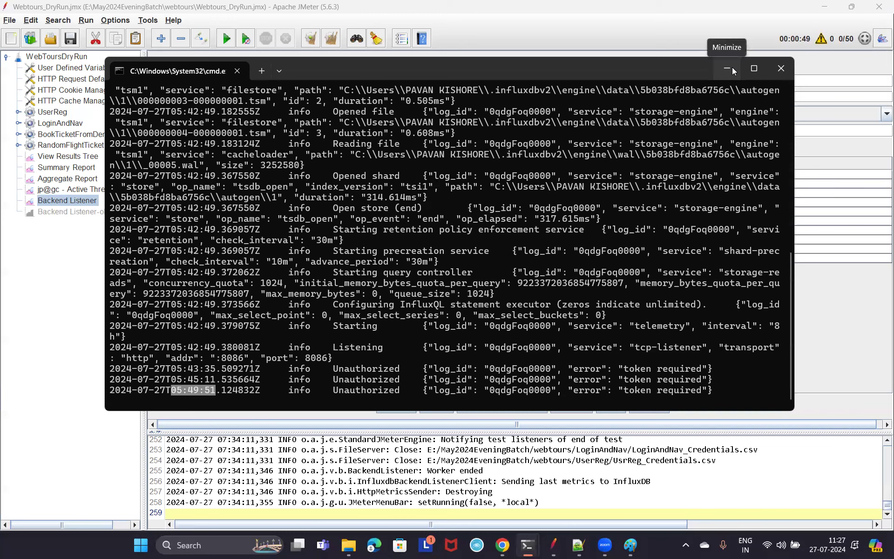
{"action": "left_click", "coordinate": [185, 389]}
{"action": "left_click_drag", "start_coordinate": [175, 389], "coordinate": [209, 389]}
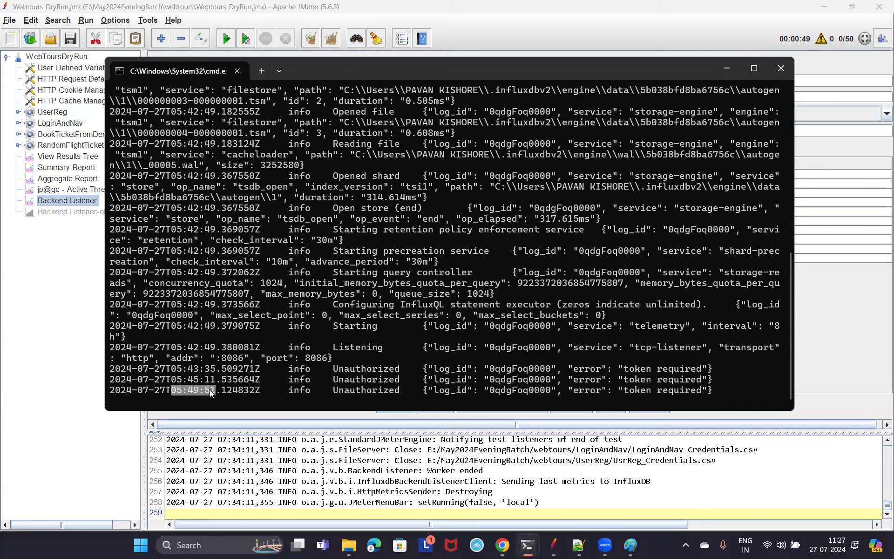
{"action": "left_click", "coordinate": [186, 391]}
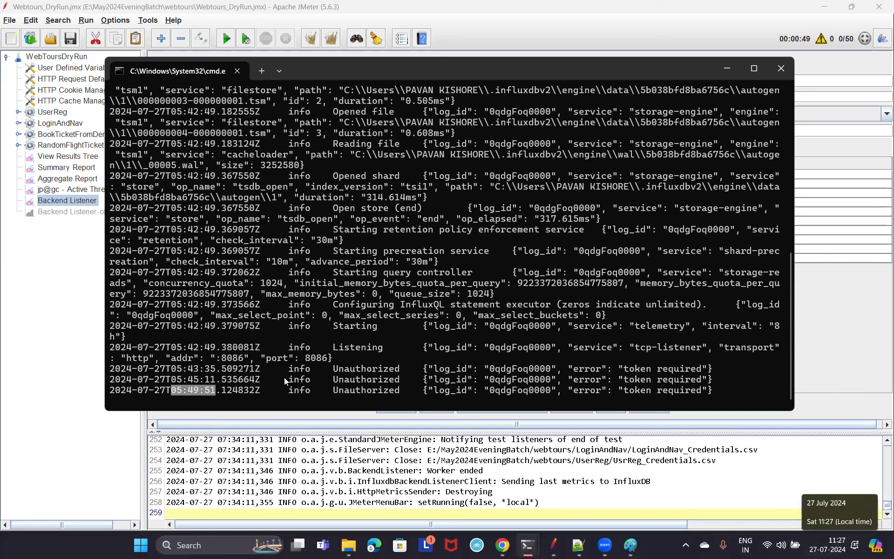
{"action": "left_click", "coordinate": [181, 394]}
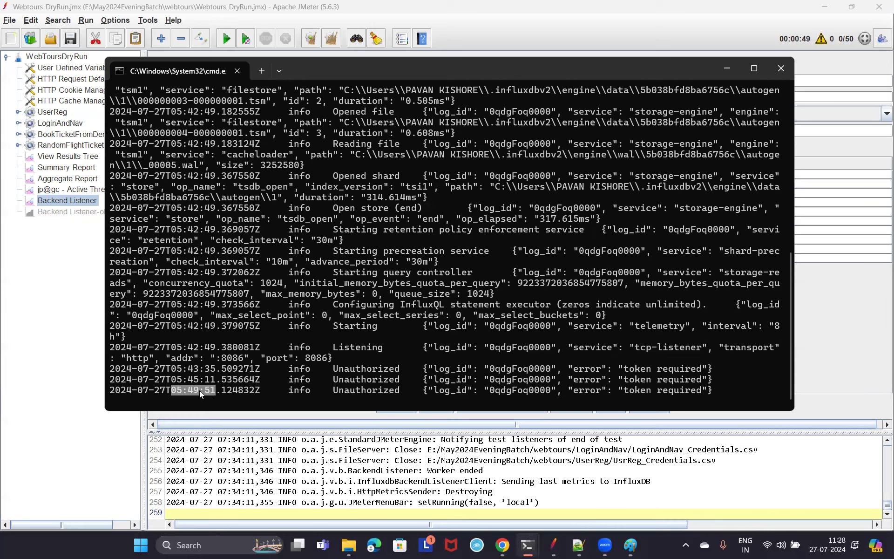
{"action": "left_click", "coordinate": [728, 69]}
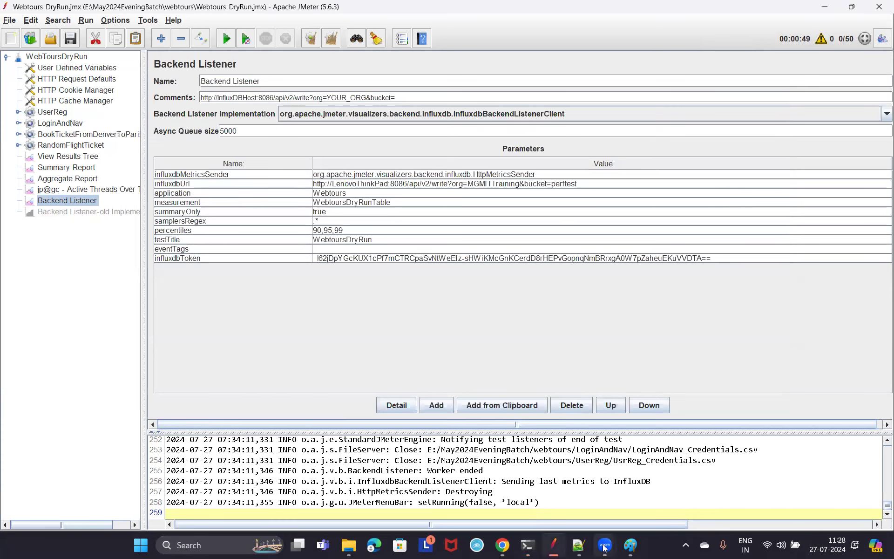
Search Google in Chrome for gmt time now and highlight the time shown in the result.
{"action": "mouse_move", "coordinate": [576, 548]}
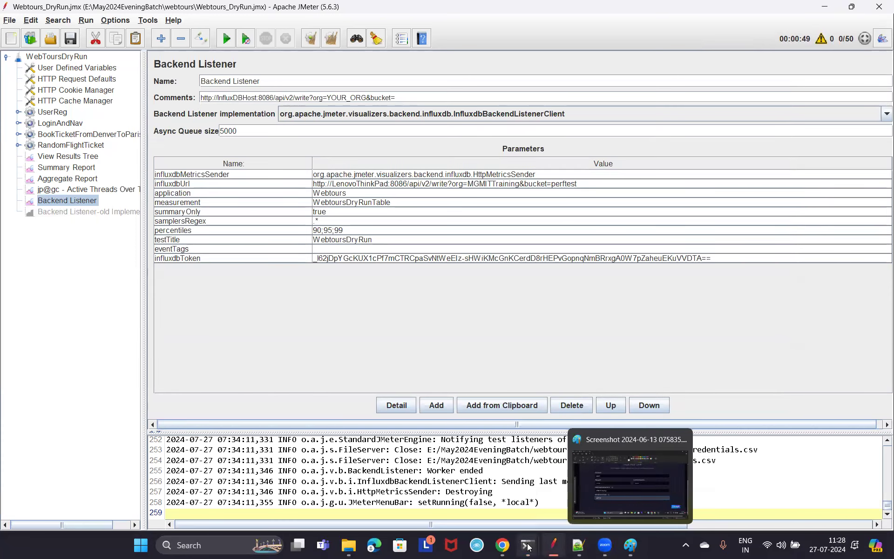
{"action": "mouse_move", "coordinate": [528, 545]}
{"action": "left_click", "coordinate": [421, 482]}
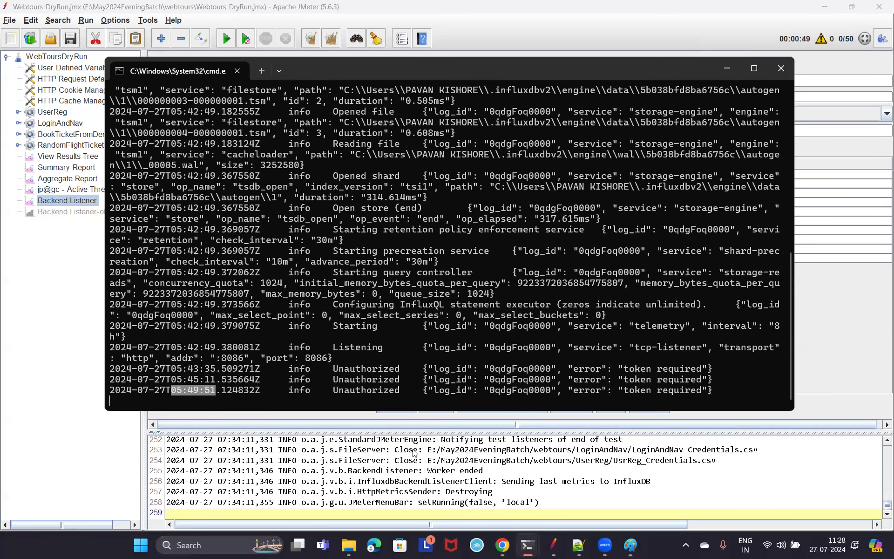
{"action": "mouse_move", "coordinate": [505, 549]}
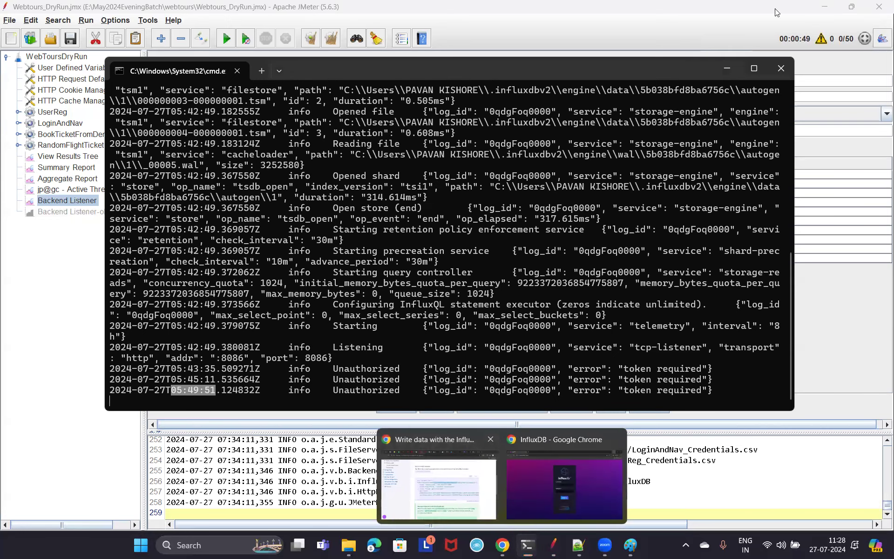
{"action": "key", "text": "alt+Tab"}
{"action": "left_click", "coordinate": [398, 262]}
{"action": "type", "text": "gmt t"}
{"action": "type", "text": "im"}
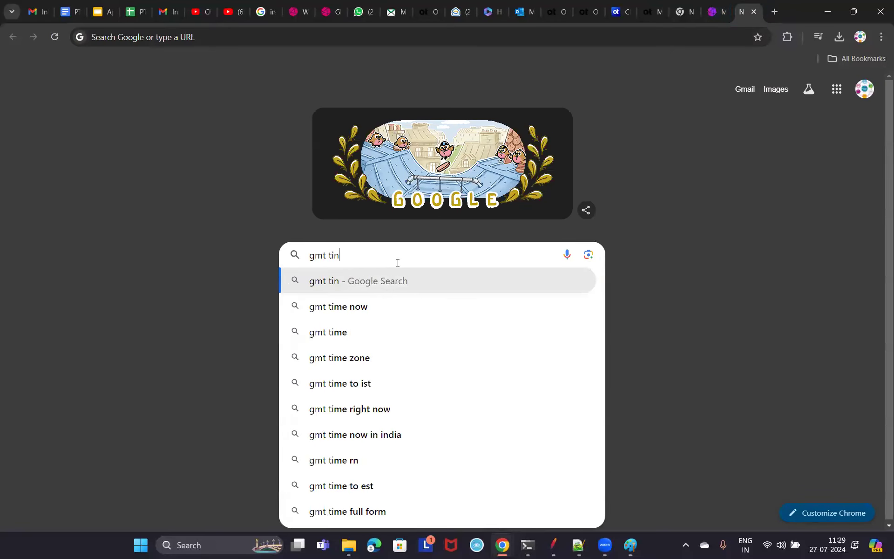
{"action": "type", "text": "e now"}
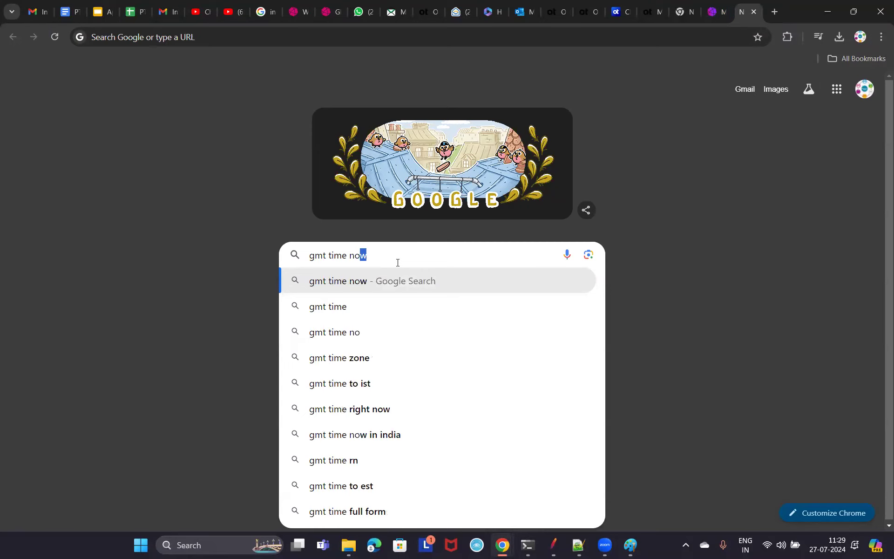
{"action": "key", "text": "Return"}
{"action": "left_click_drag", "start_coordinate": [115, 176], "coordinate": [190, 180]}
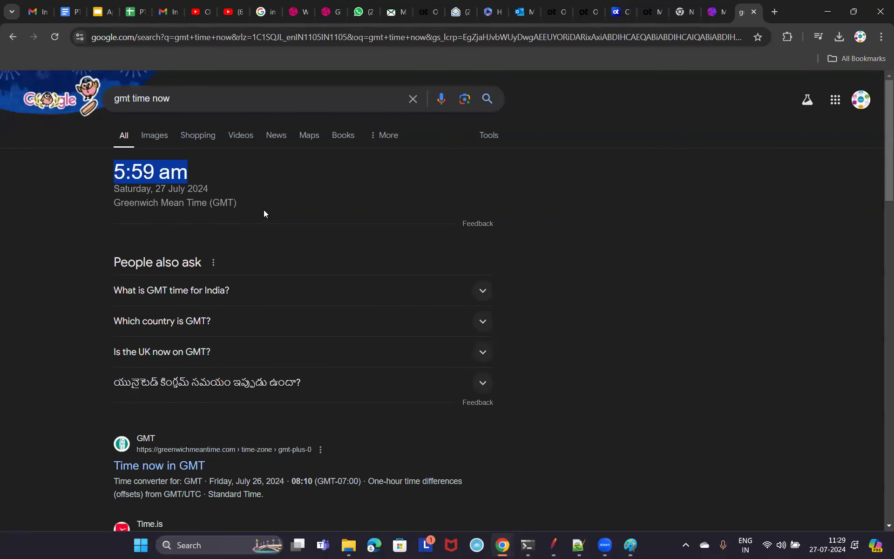
Compare the GMT time in the Google result with the timestamps in the InfluxDB server log.
{"action": "mouse_move", "coordinate": [538, 533]}
{"action": "left_click", "coordinate": [547, 453]}
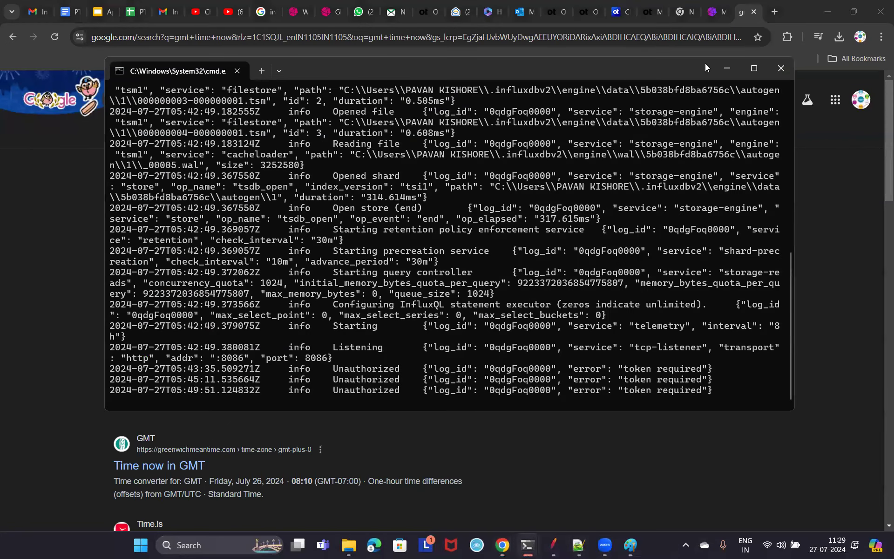
{"action": "left_click", "coordinate": [726, 68]}
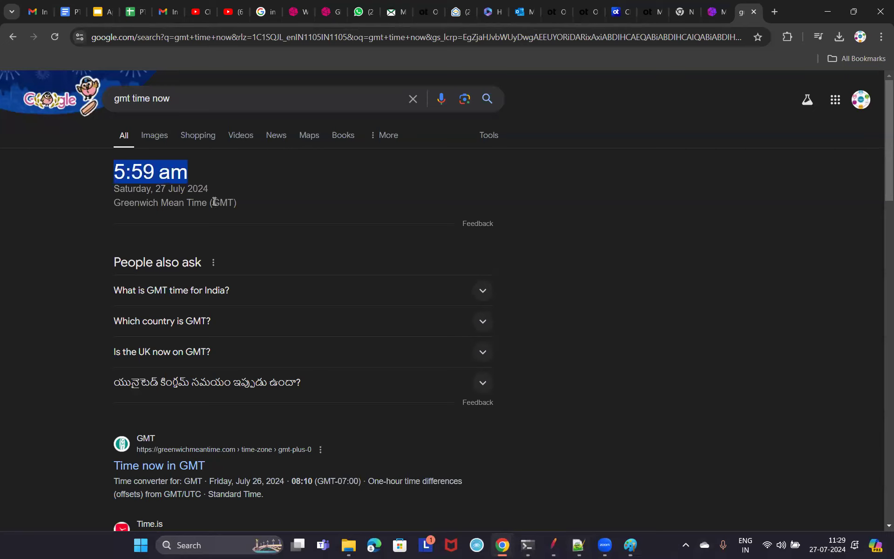
{"action": "left_click_drag", "start_coordinate": [215, 201], "coordinate": [241, 204]}
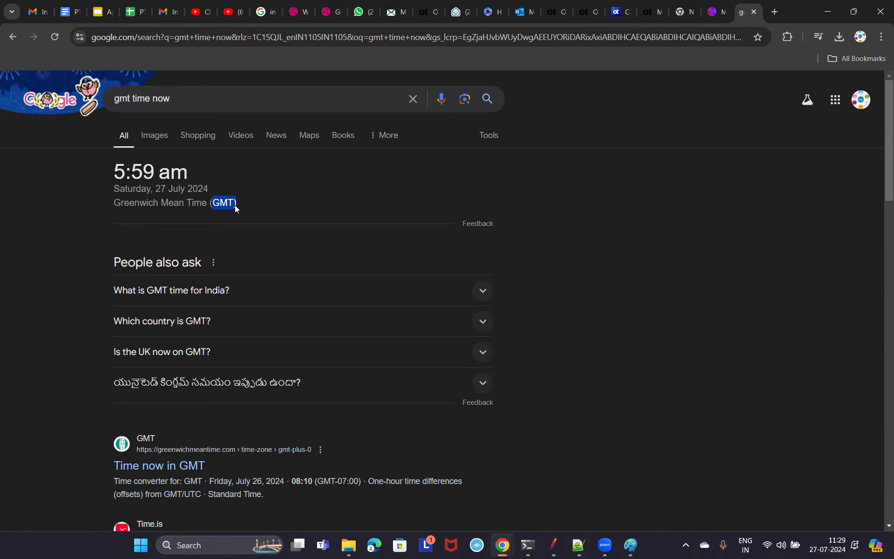
Search the PT-April2024MorningBatchClassNotes document for gmt and select the line relating IST to GMT.
{"action": "left_click", "coordinate": [70, 12]}
{"action": "scroll", "coordinate": [511, 360], "scroll_direction": "down", "scroll_amount": 18}
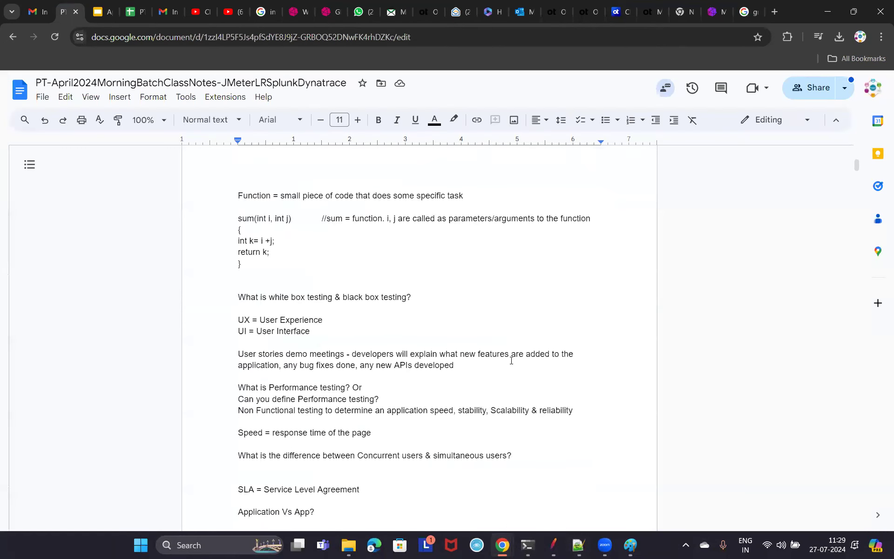
{"action": "key", "text": "ctrl+f"}
{"action": "type", "text": "gmt"}
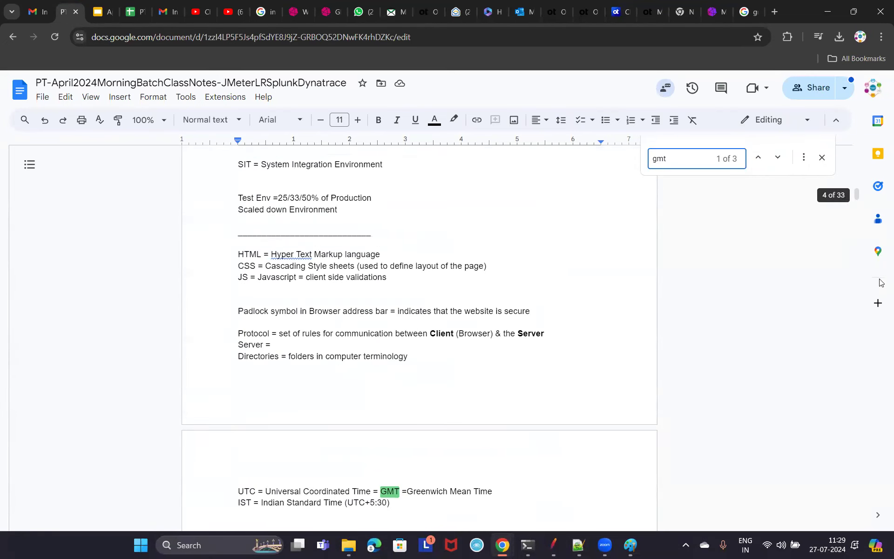
{"action": "left_click", "coordinate": [758, 161]}
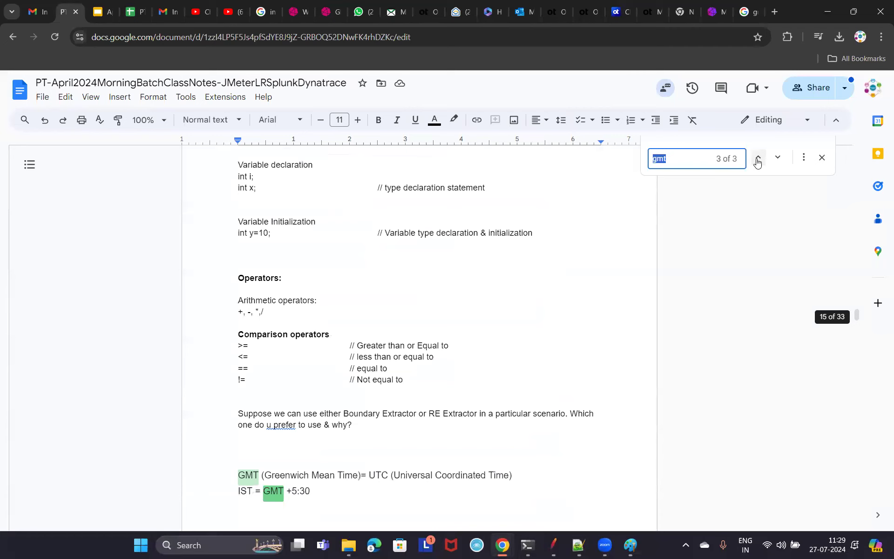
{"action": "scroll", "coordinate": [472, 319], "scroll_direction": "down", "scroll_amount": 4}
{"action": "left_click_drag", "start_coordinate": [303, 300], "coordinate": [509, 316]}
{"action": "left_click_drag", "start_coordinate": [236, 323], "coordinate": [320, 316]}
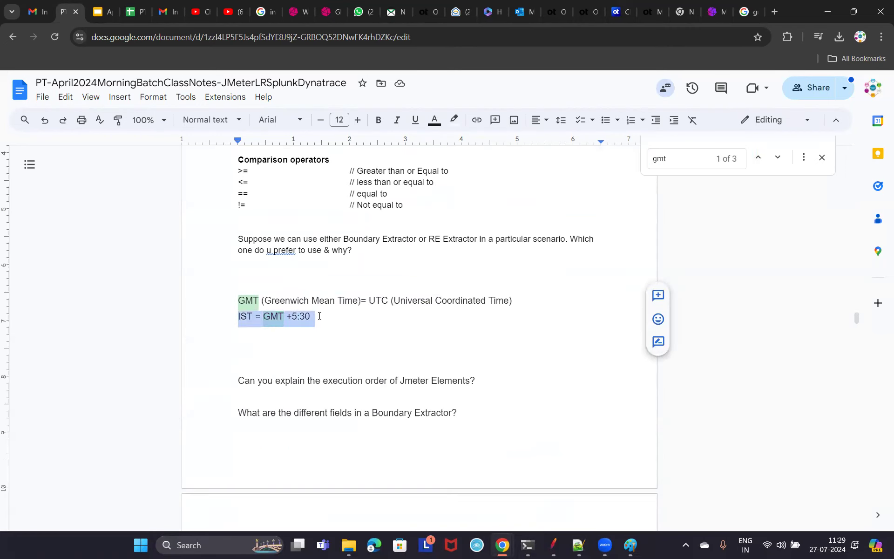
Check the InfluxDB log timestamps again, view the WebTours server console and return to JMeter.
{"action": "left_click", "coordinate": [530, 545]}
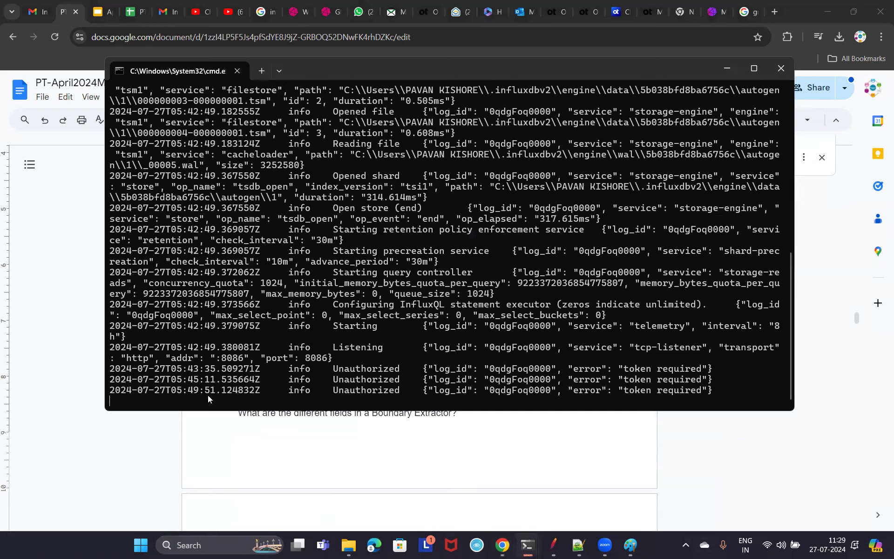
{"action": "left_click", "coordinate": [725, 69]}
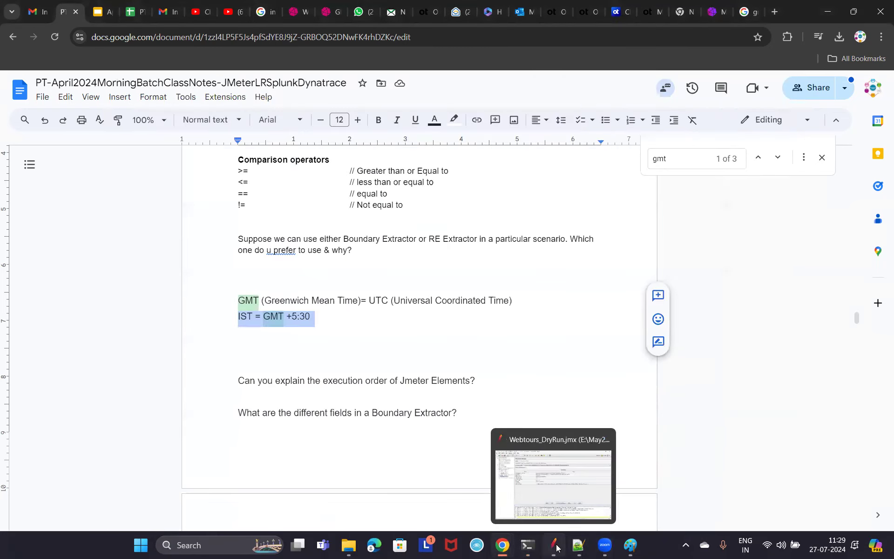
{"action": "left_click", "coordinate": [559, 546]}
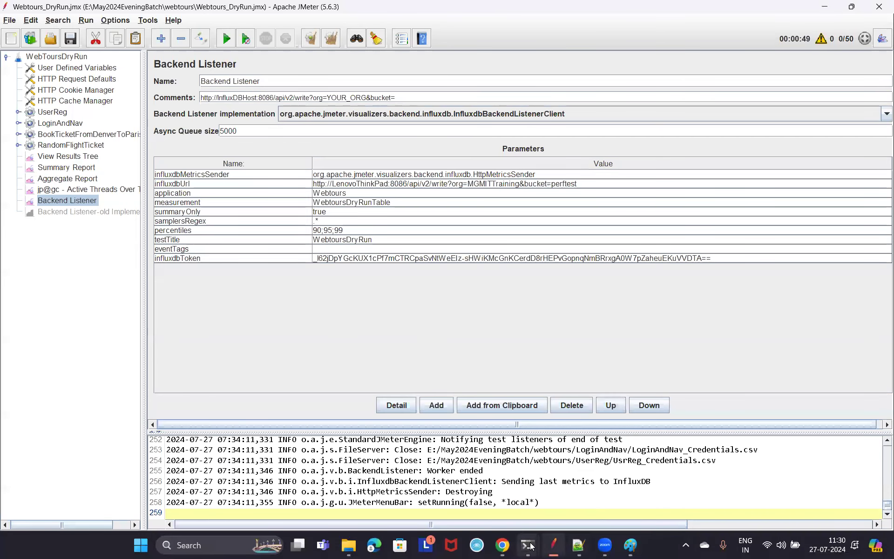
{"action": "mouse_move", "coordinate": [531, 546]}
{"action": "left_click", "coordinate": [528, 494]}
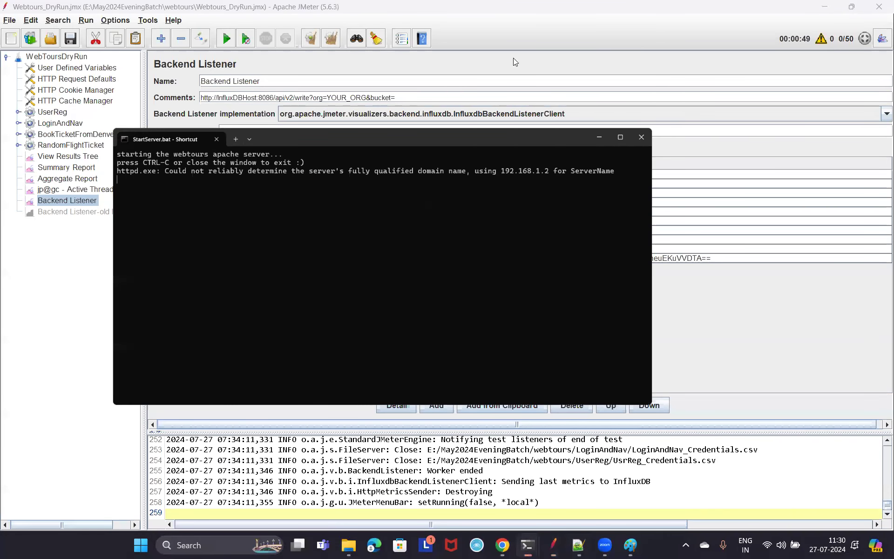
{"action": "left_click", "coordinate": [638, 28]}
{"action": "mouse_move", "coordinate": [554, 546]}
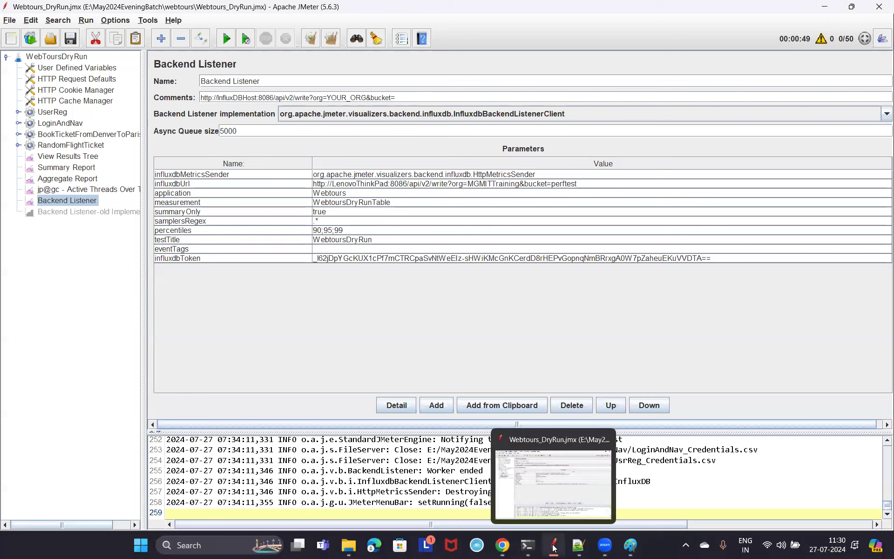
Expand the UserReg thread group in the test plan and open New Volume (E:) in File Explorer.
{"action": "left_click", "coordinate": [19, 112]}
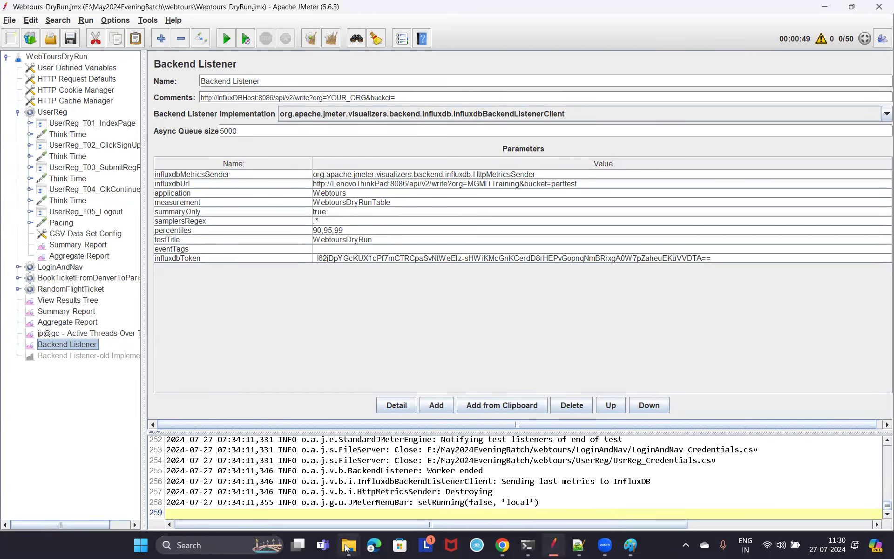
{"action": "mouse_move", "coordinate": [345, 545]}
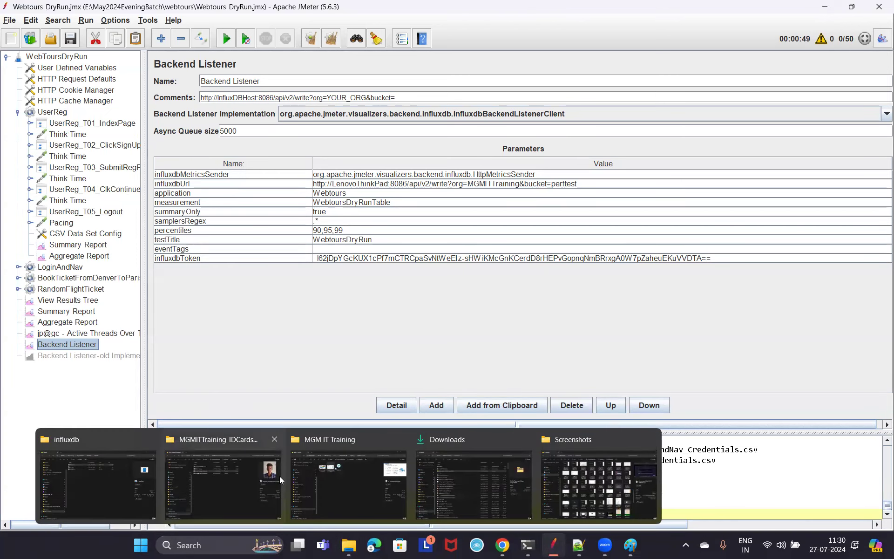
{"action": "left_click", "coordinate": [83, 480]}
{"action": "scroll", "coordinate": [119, 478], "scroll_direction": "down", "scroll_amount": 2}
{"action": "left_click", "coordinate": [100, 466]}
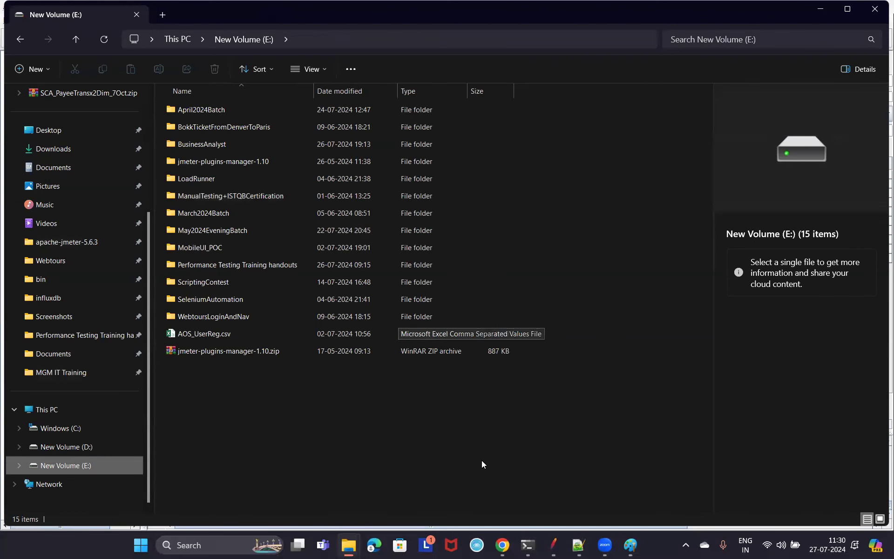
Switch to InfluxDB in Chrome and view the organization's About page.
{"action": "mouse_move", "coordinate": [506, 546]}
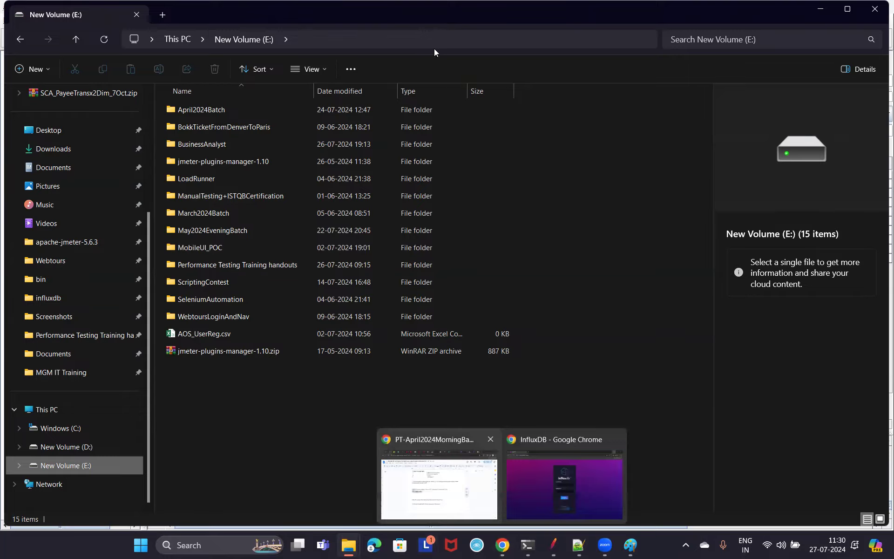
{"action": "left_click", "coordinate": [438, 484]}
{"action": "left_click", "coordinate": [720, 15]}
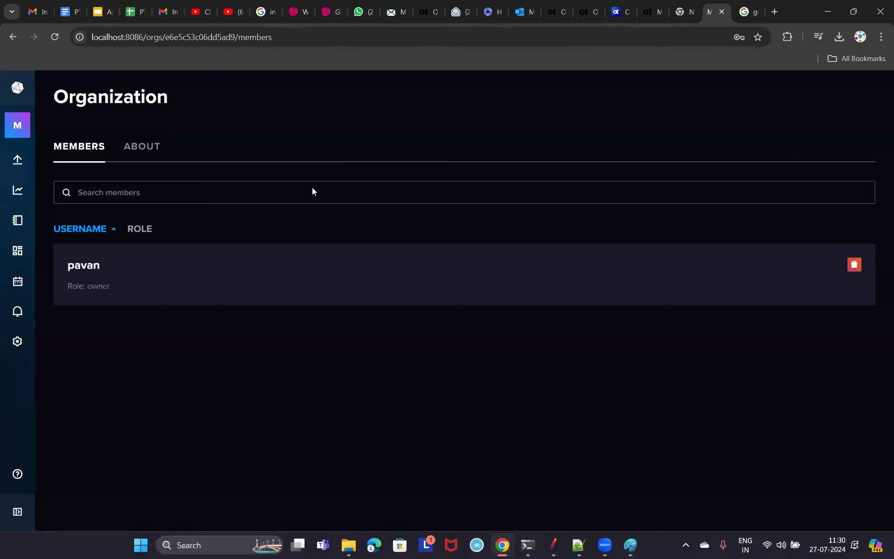
{"action": "left_click", "coordinate": [135, 146]}
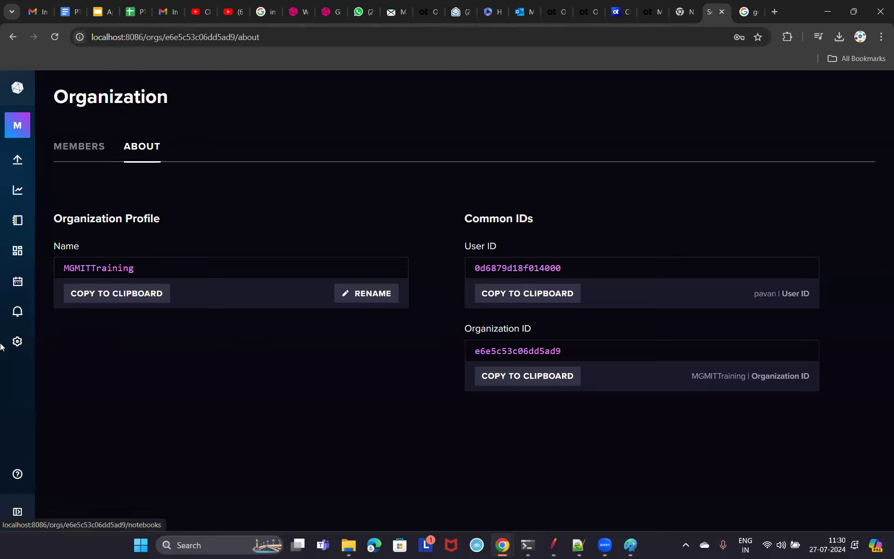
View the organization's members, sort them by username and by role, and return to the Get Started page.
{"action": "mouse_move", "coordinate": [18, 342]}
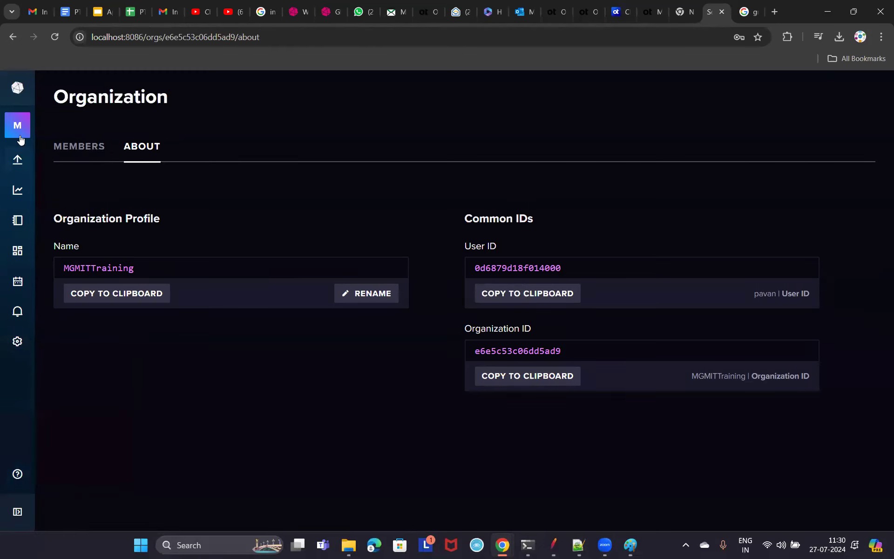
{"action": "left_click", "coordinate": [70, 157]}
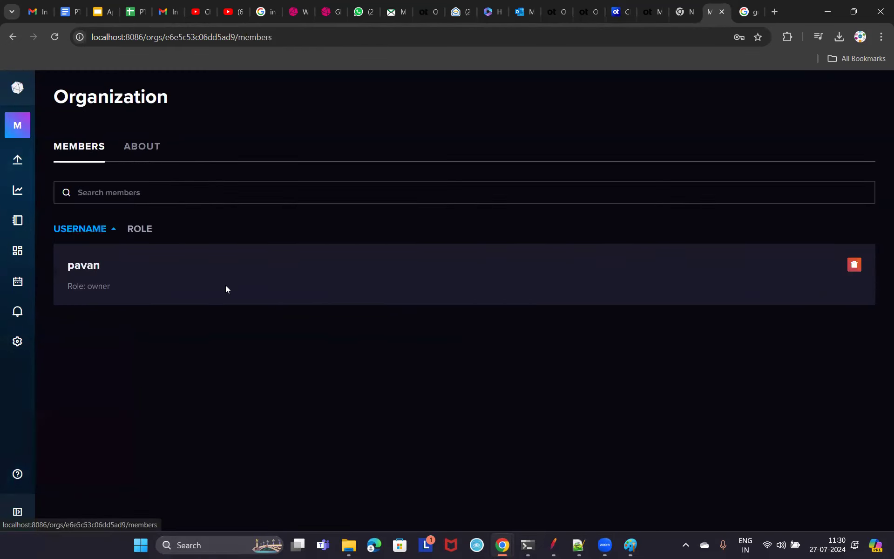
{"action": "left_click", "coordinate": [95, 228]}
{"action": "left_click", "coordinate": [147, 229]}
{"action": "mouse_move", "coordinate": [20, 160]}
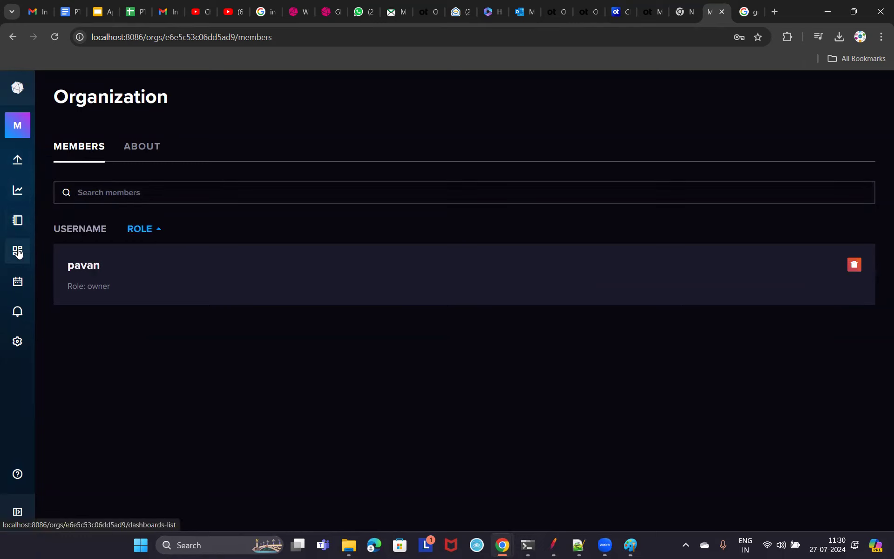
{"action": "left_click", "coordinate": [29, 95]}
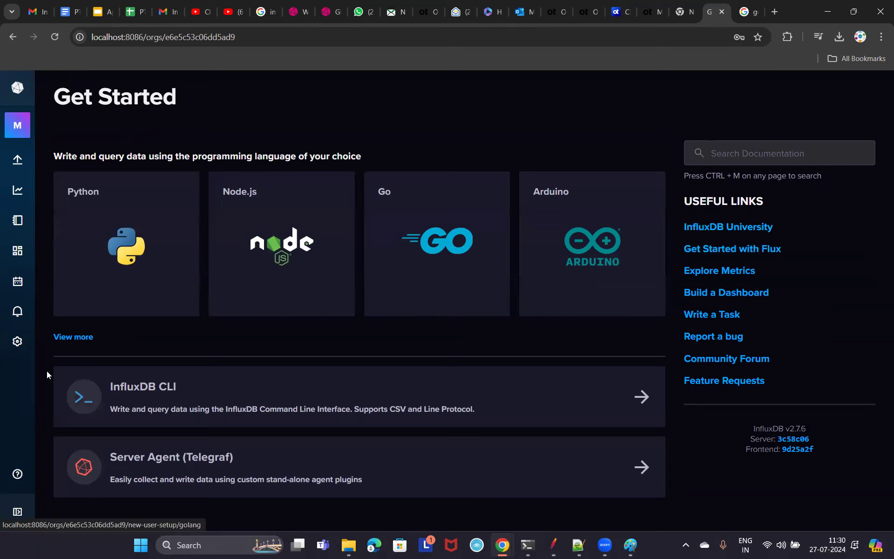
Generate an All Access API token in Load Data with the description left blank, and dismiss the new token's display.
{"action": "left_click", "coordinate": [69, 338]}
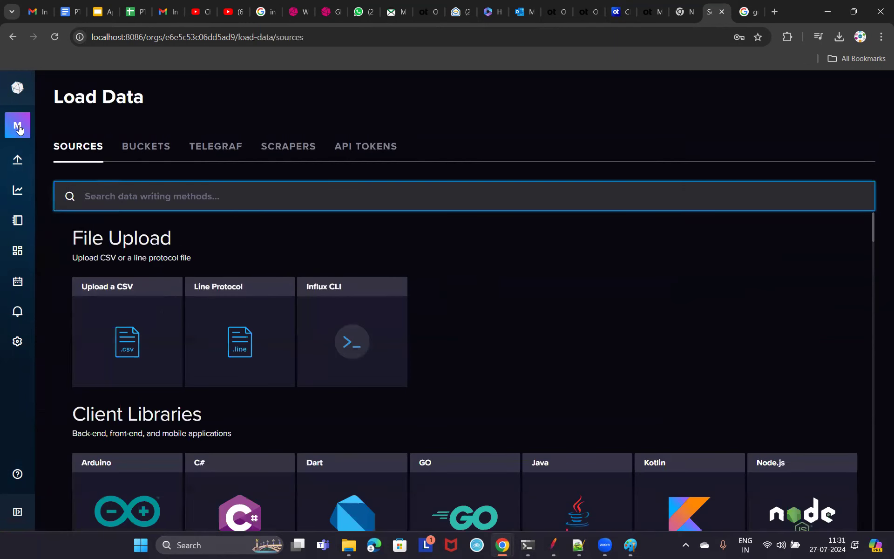
{"action": "left_click", "coordinate": [359, 148]}
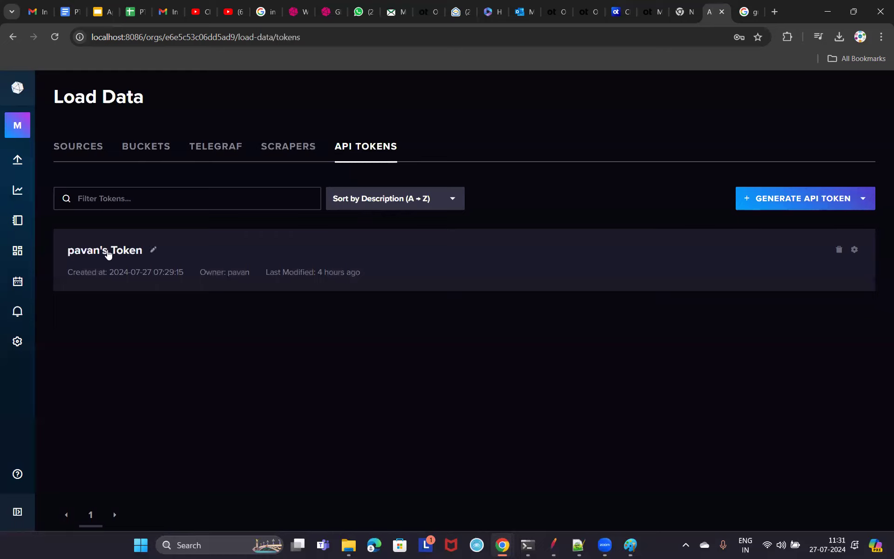
{"action": "left_click", "coordinate": [813, 206]}
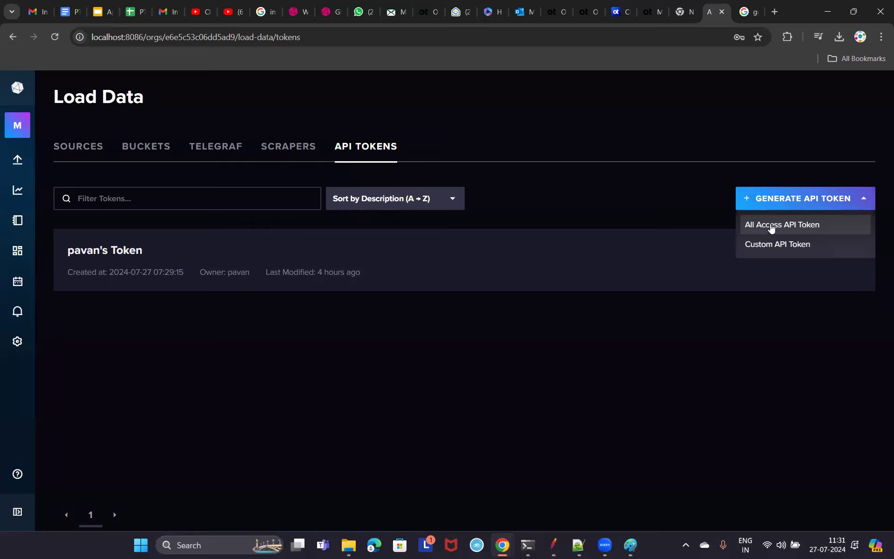
{"action": "left_click", "coordinate": [794, 197]}
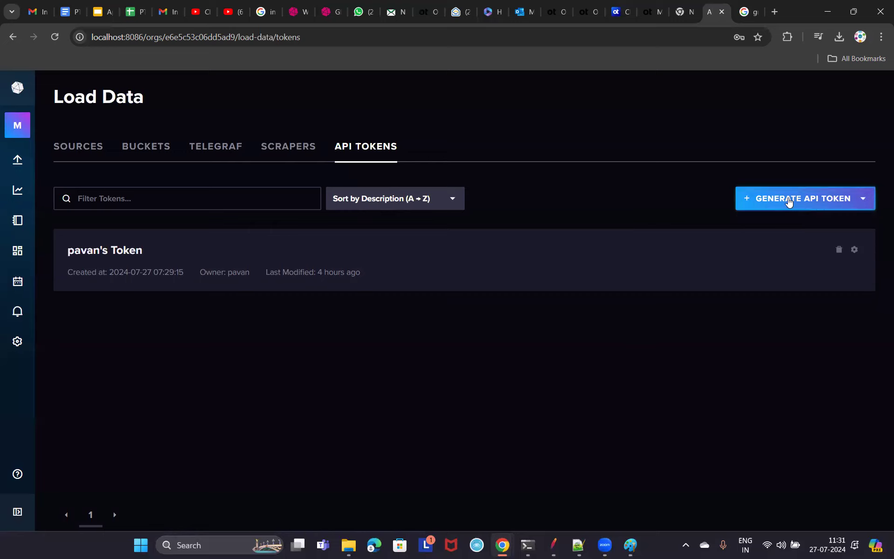
{"action": "left_click", "coordinate": [789, 199]}
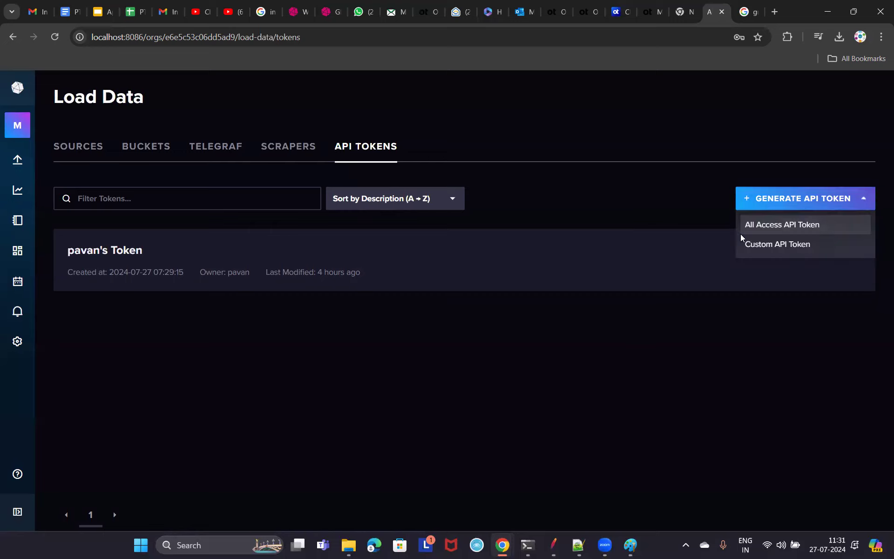
{"action": "left_click", "coordinate": [774, 225]}
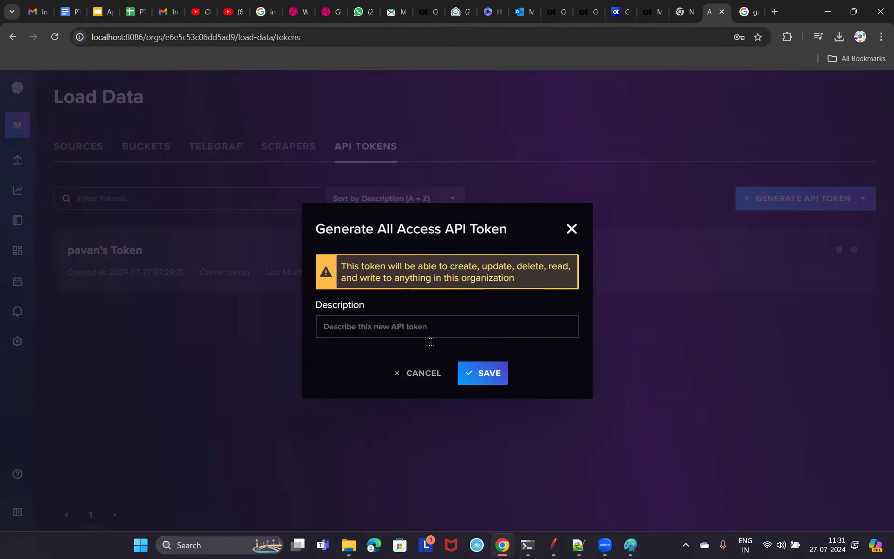
{"action": "left_click", "coordinate": [486, 375]}
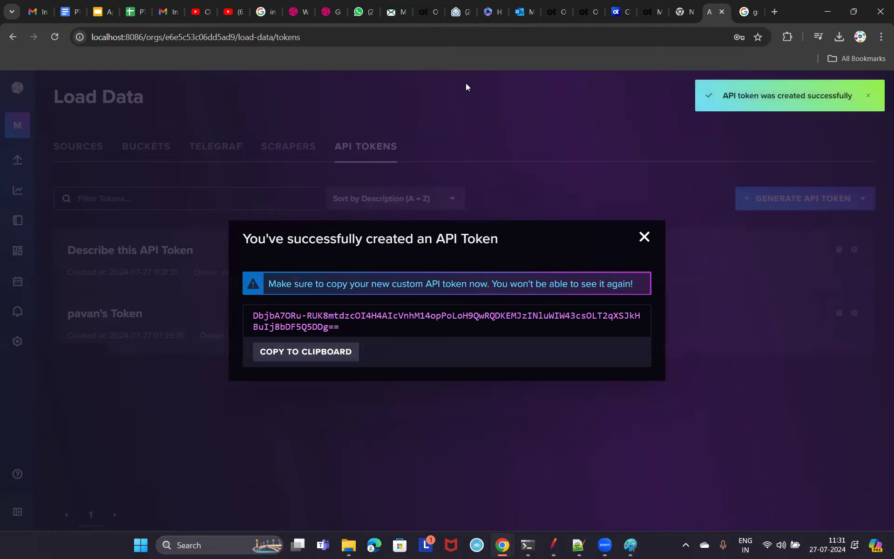
{"action": "left_click", "coordinate": [645, 237]}
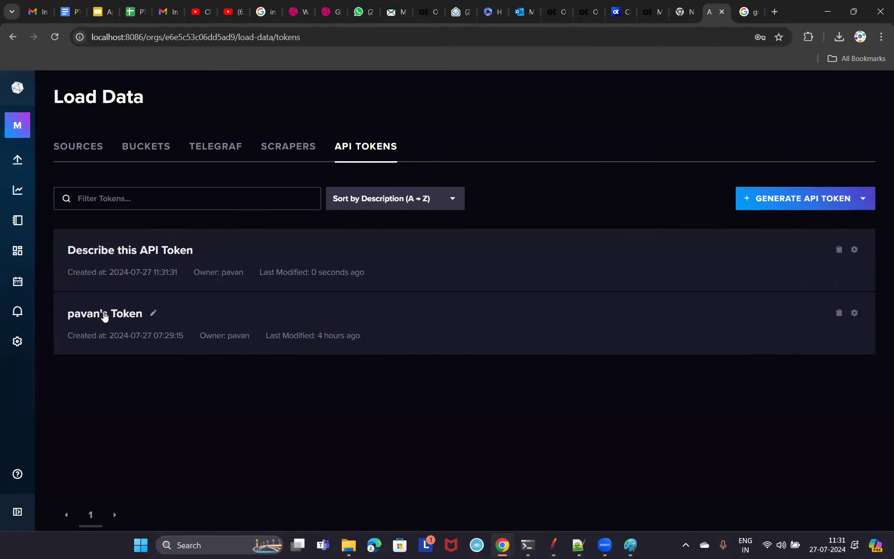
Review the access permissions in the summary of the older API token, then close it.
{"action": "left_click", "coordinate": [104, 314]}
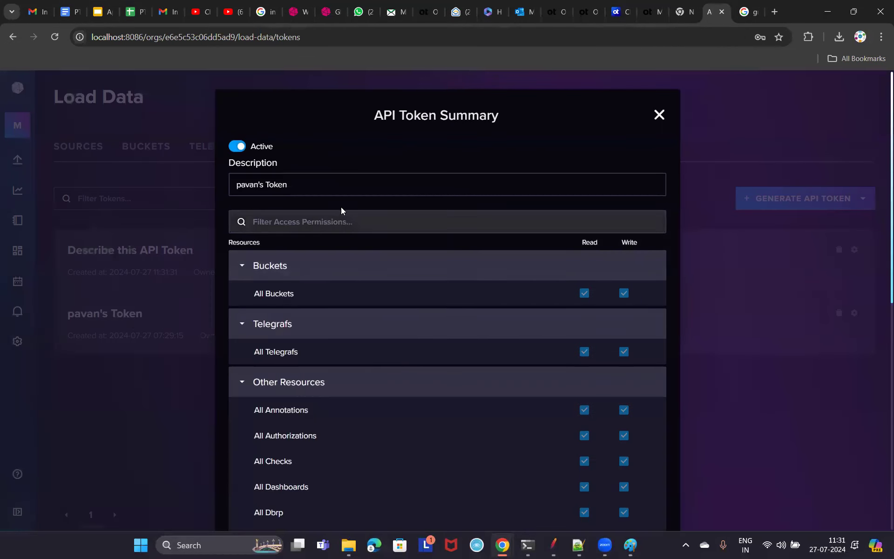
{"action": "scroll", "coordinate": [390, 265], "scroll_direction": "down", "scroll_amount": 10}
{"action": "scroll", "coordinate": [610, 93], "scroll_direction": "up", "scroll_amount": 7}
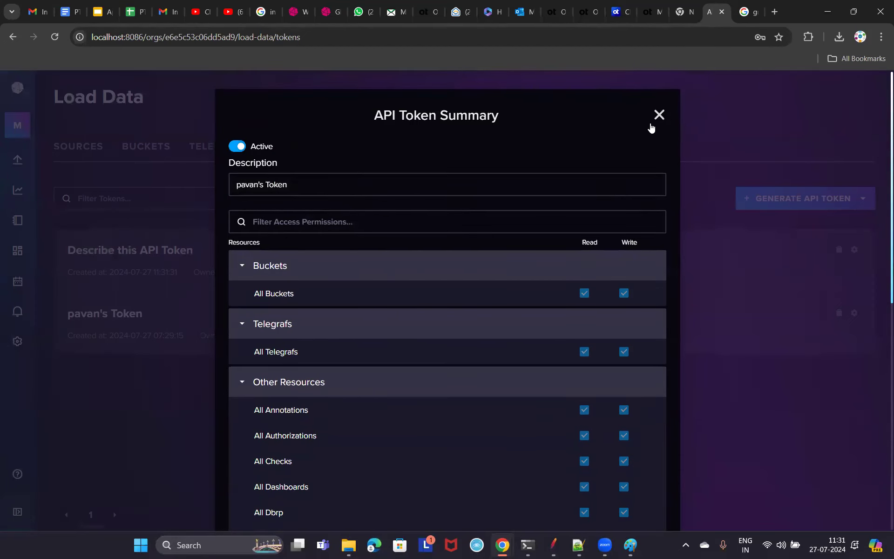
{"action": "left_click", "coordinate": [653, 120]}
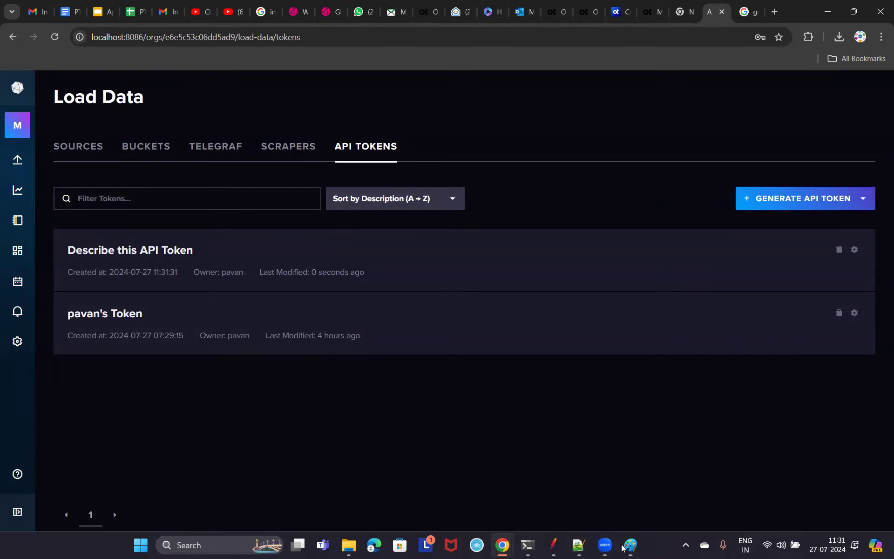
Switch to Paint and review the InfluxDB Initial User Setup screenshot, then return to the API tokens page.
{"action": "mouse_move", "coordinate": [582, 546]}
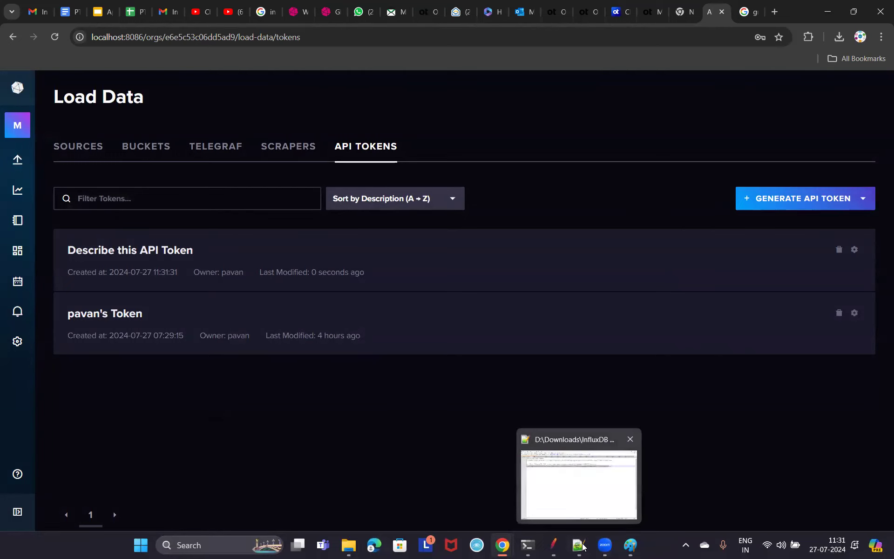
{"action": "left_click", "coordinate": [633, 544]}
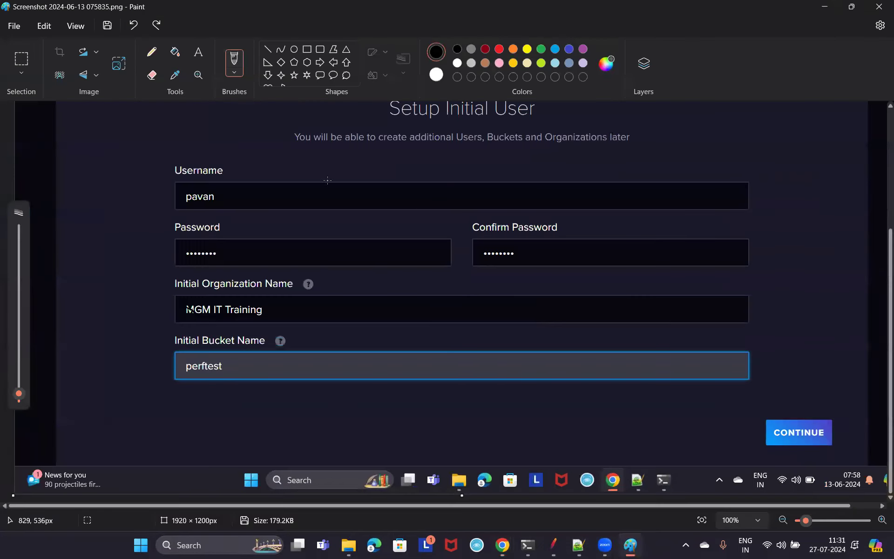
{"action": "scroll", "coordinate": [425, 340], "scroll_direction": "up", "scroll_amount": 4}
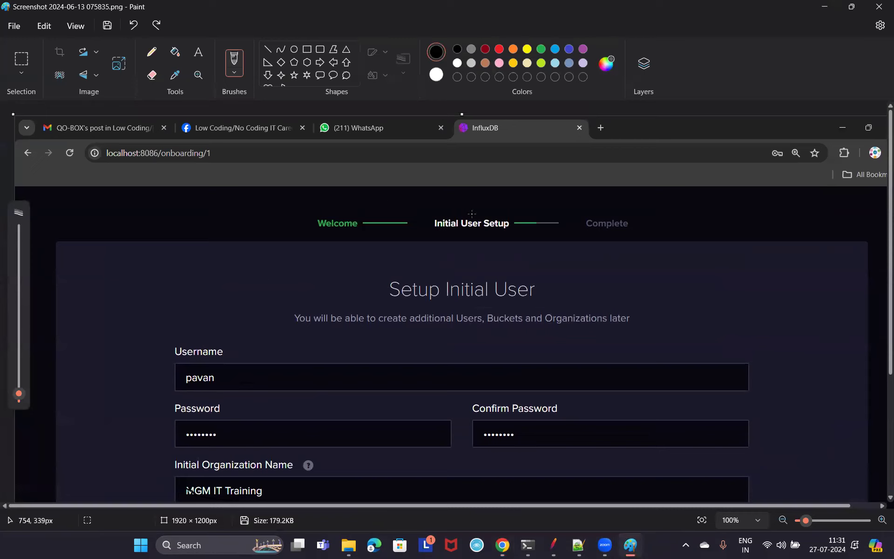
{"action": "scroll", "coordinate": [744, 401], "scroll_direction": "down", "scroll_amount": 4}
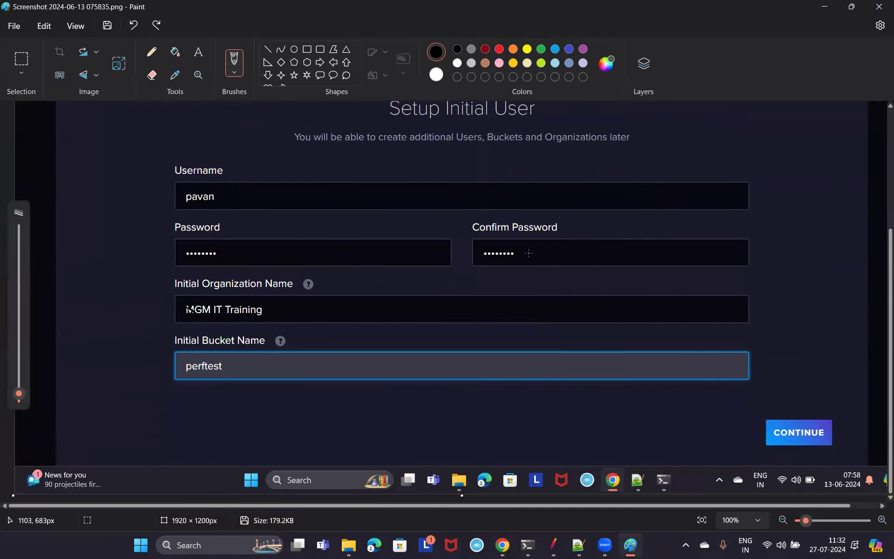
{"action": "scroll", "coordinate": [797, 441], "scroll_direction": "up", "scroll_amount": 4}
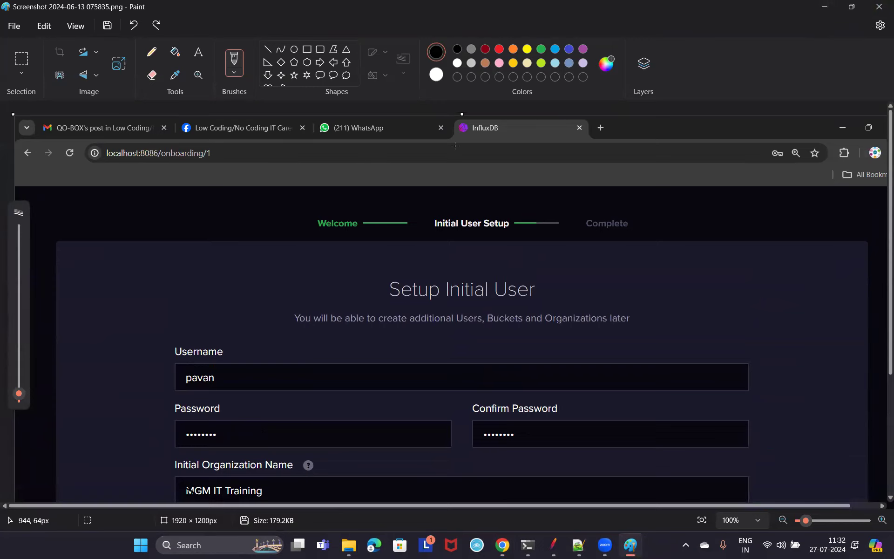
{"action": "scroll", "coordinate": [455, 145], "scroll_direction": "down", "scroll_amount": 4}
{"action": "left_click", "coordinate": [825, 7]}
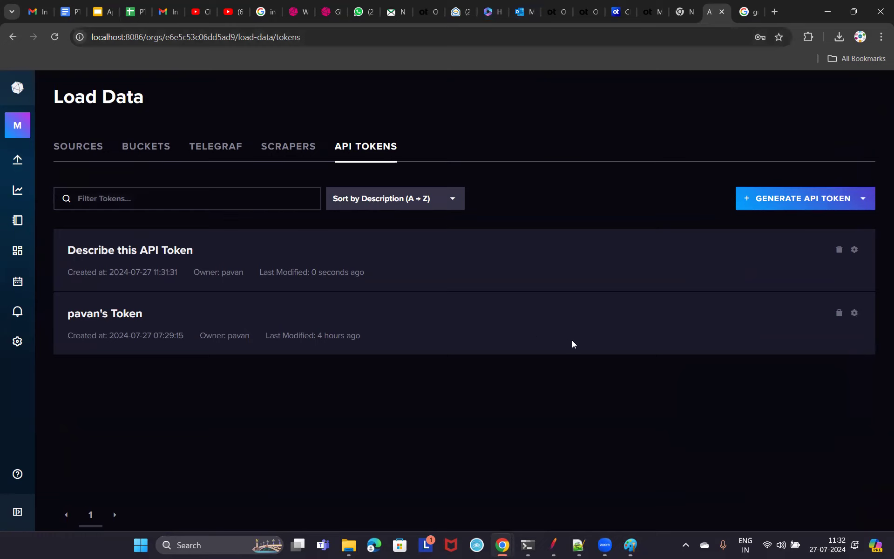
Look at the API token generation options and recheck the older token's description and permissions.
{"action": "mouse_move", "coordinate": [580, 547]}
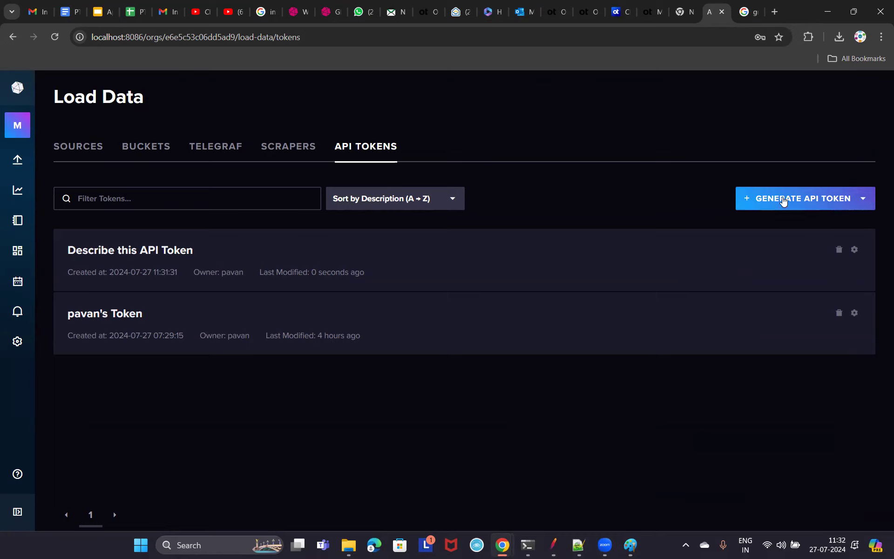
{"action": "left_click", "coordinate": [842, 201]}
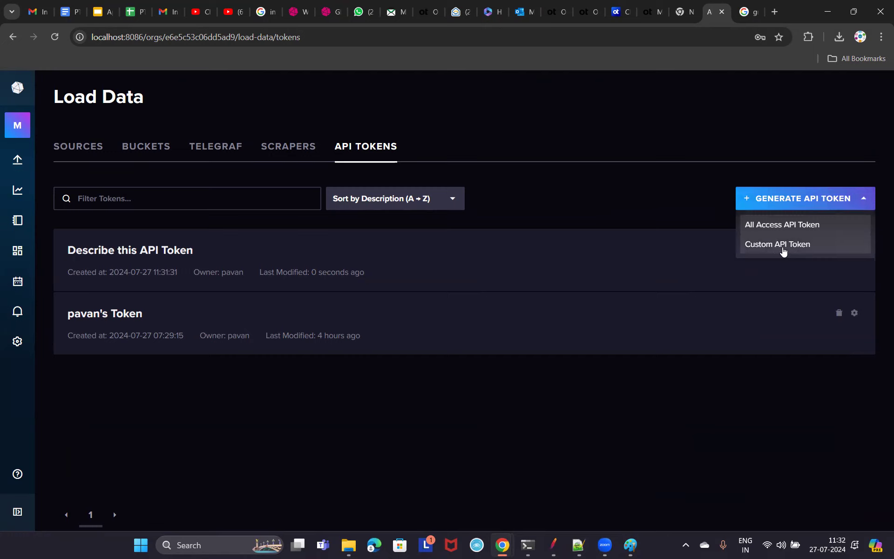
{"action": "left_click", "coordinate": [680, 210]}
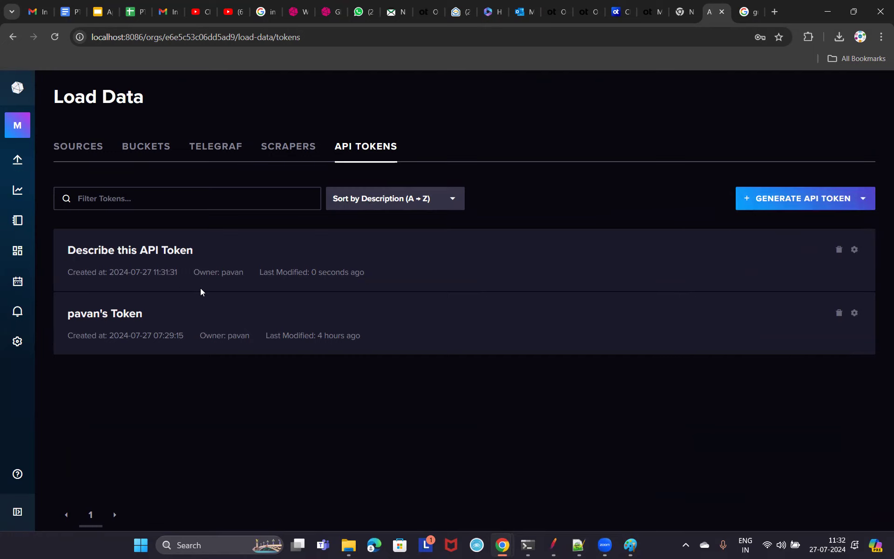
{"action": "left_click", "coordinate": [117, 315]}
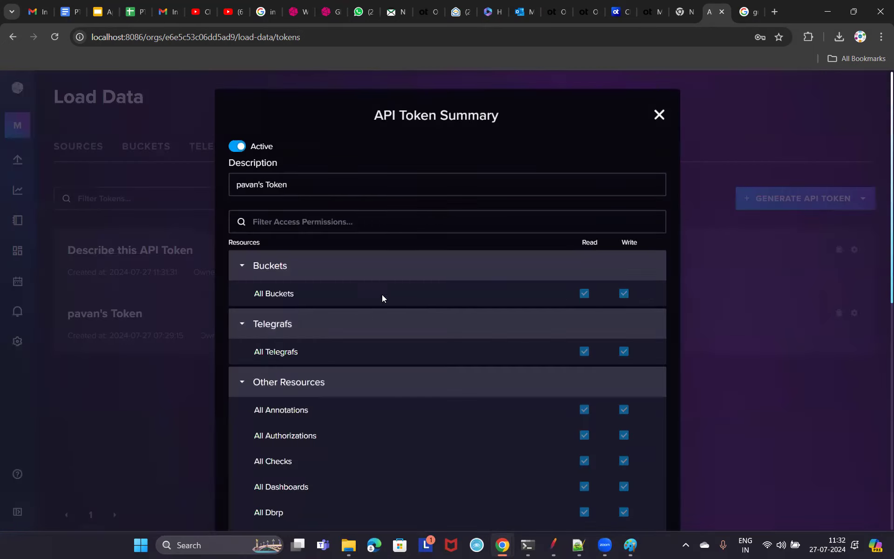
{"action": "scroll", "coordinate": [399, 301], "scroll_direction": "down", "scroll_amount": 10}
{"action": "scroll", "coordinate": [391, 379], "scroll_direction": "up", "scroll_amount": 9}
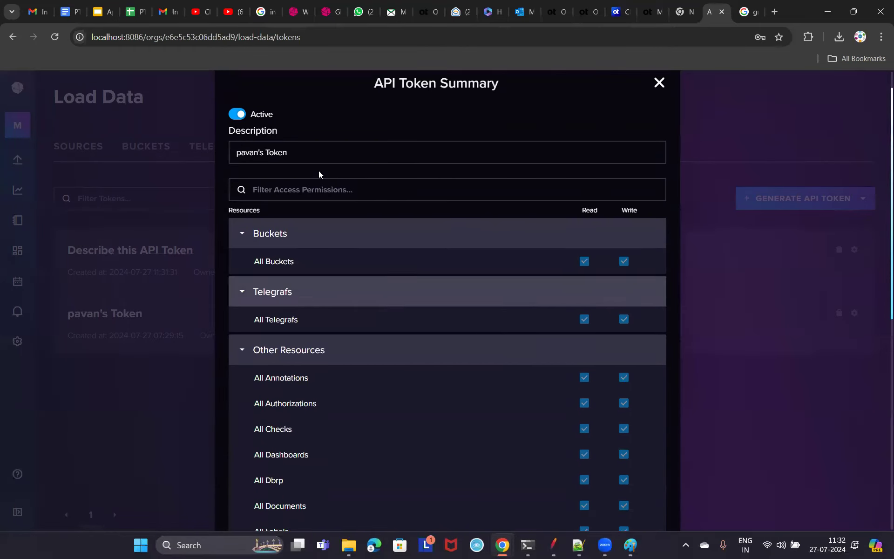
{"action": "left_click", "coordinate": [658, 113]}
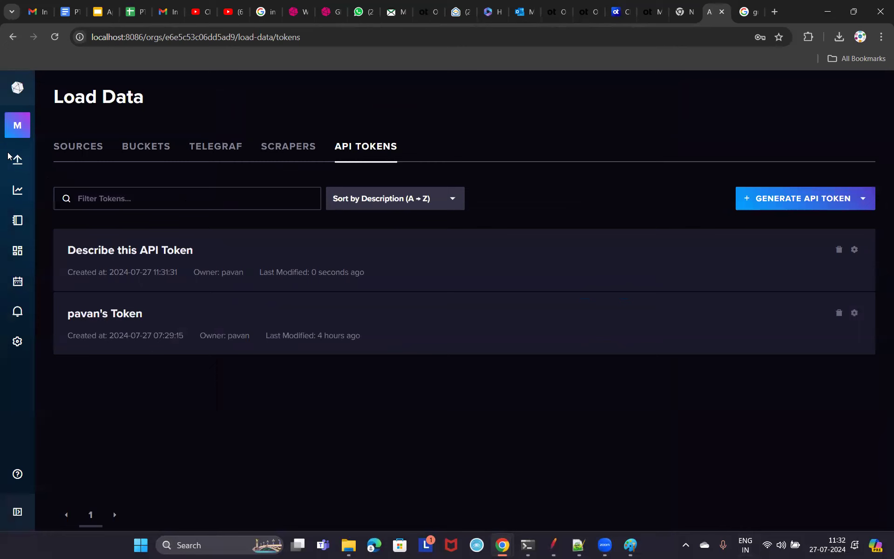
Switch to JMeter, clear all previous results and log output, and hide the log viewer.
{"action": "left_click", "coordinate": [553, 545]}
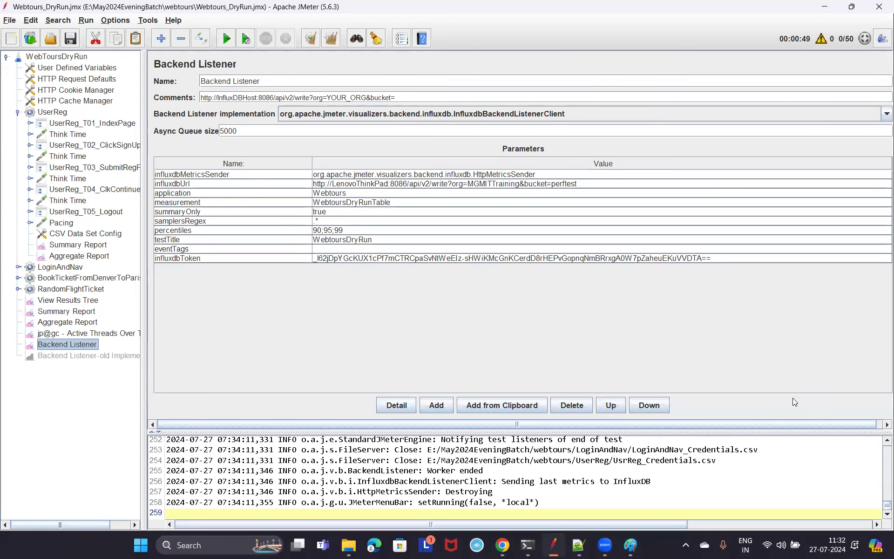
{"action": "left_click", "coordinate": [331, 38]}
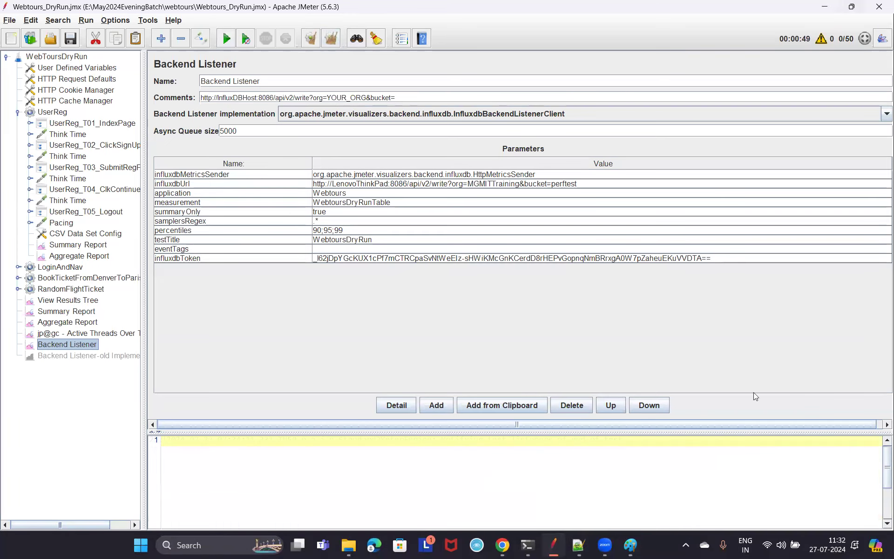
{"action": "left_click", "coordinate": [822, 40]}
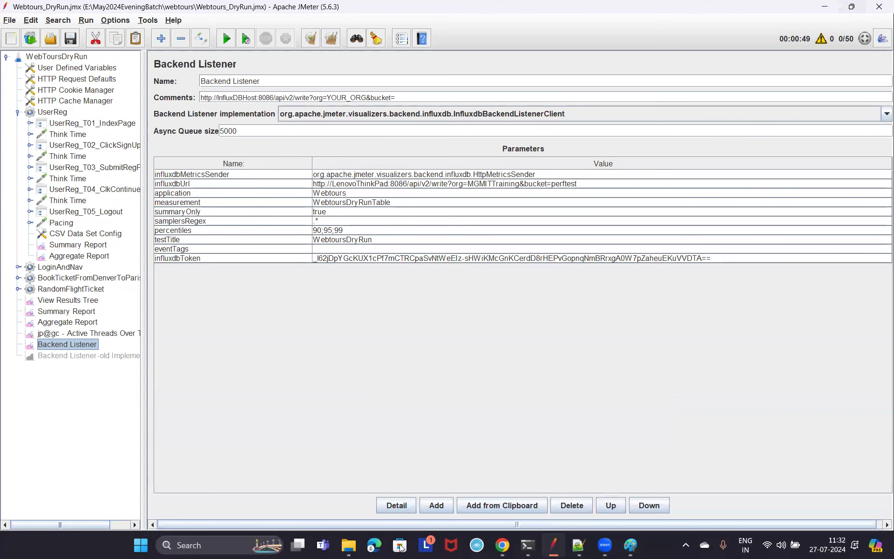
View New Volume (E:) in File Explorer, then bring up InfluxDB API Token.txt in Notepad++ to check the saved token notes.
{"action": "mouse_move", "coordinate": [353, 544]}
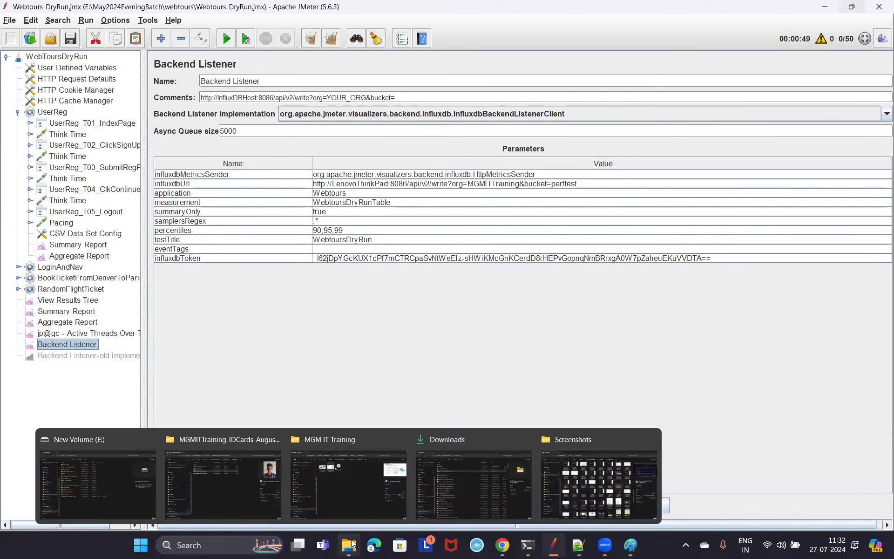
{"action": "left_click", "coordinate": [72, 472]}
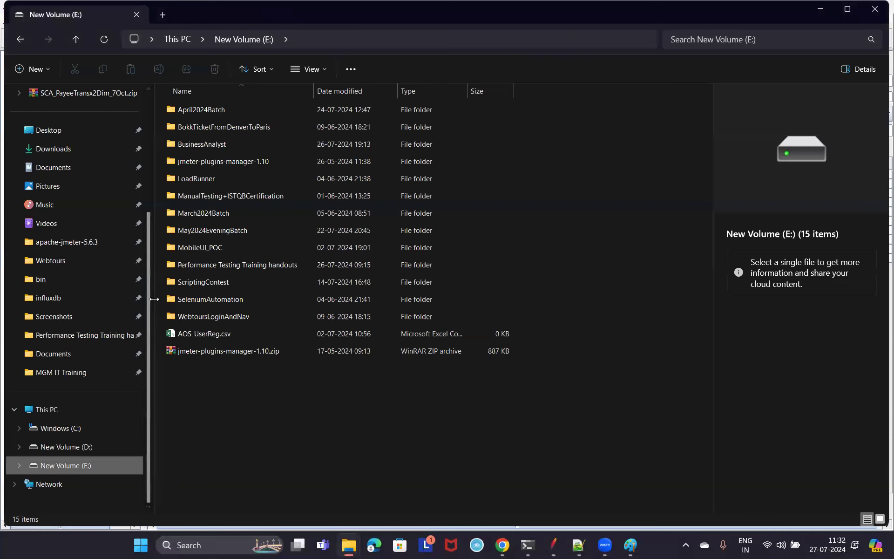
{"action": "mouse_move", "coordinate": [635, 547]}
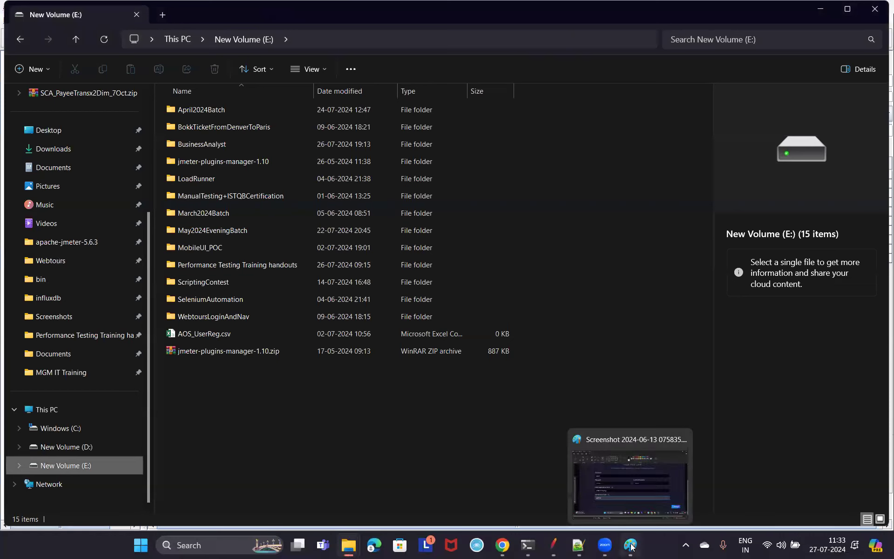
{"action": "mouse_move", "coordinate": [586, 548]}
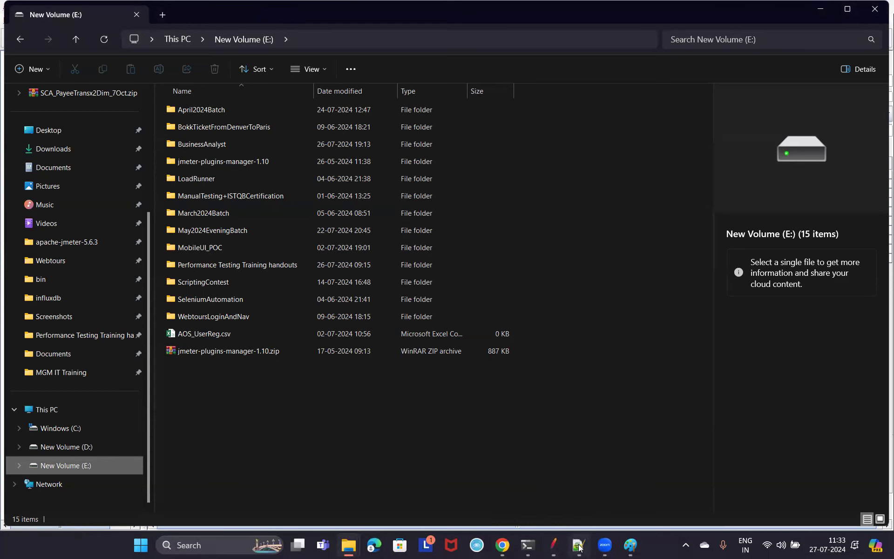
{"action": "left_click", "coordinate": [582, 545]}
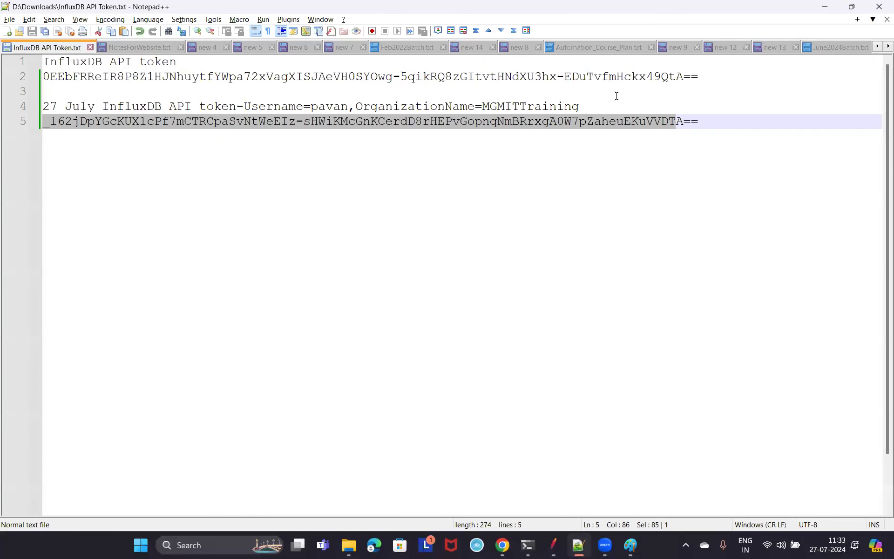
Highlight the 27 July InfluxDB API token in the notes, then return to File Explorer.
{"action": "left_click", "coordinate": [681, 114]}
{"action": "left_click_drag", "start_coordinate": [702, 122], "coordinate": [43, 122]}
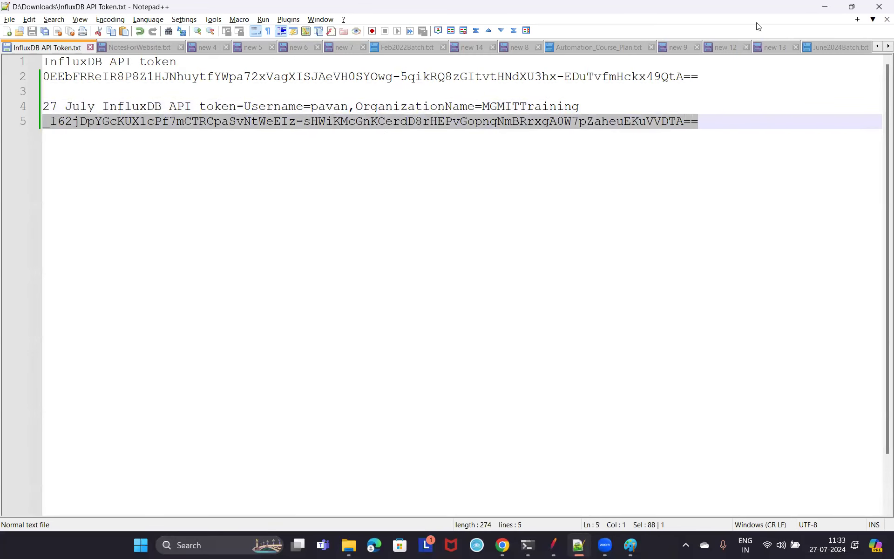
{"action": "left_click", "coordinate": [823, 6]}
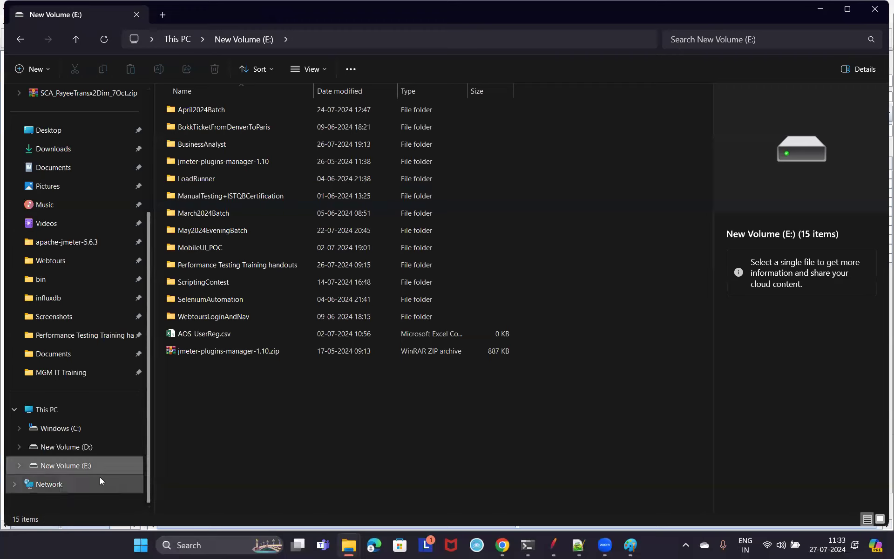
Open UserReg_Credentials.csv from May2024EveningBatch\webtours\UserReg in Notepad++ to check its contents.
{"action": "left_click", "coordinate": [212, 231]}
{"action": "double_click", "coordinate": [211, 229]}
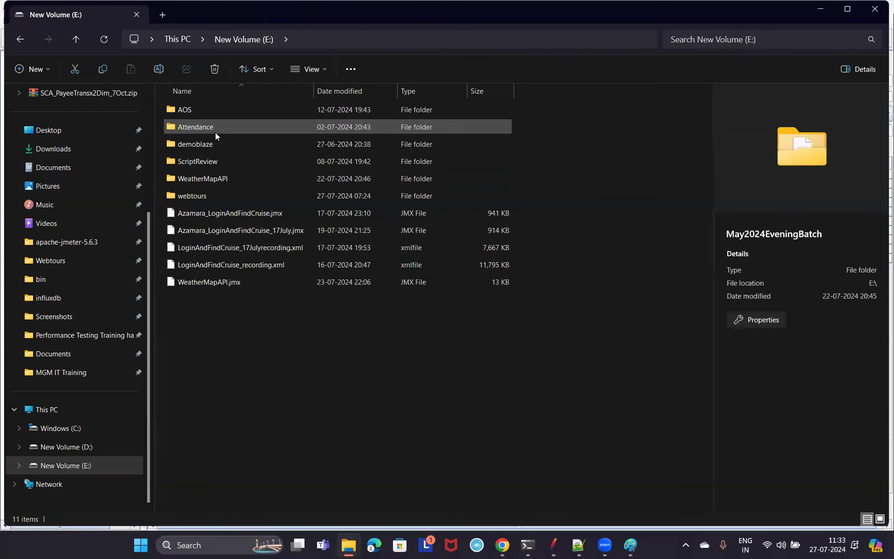
{"action": "double_click", "coordinate": [215, 198]}
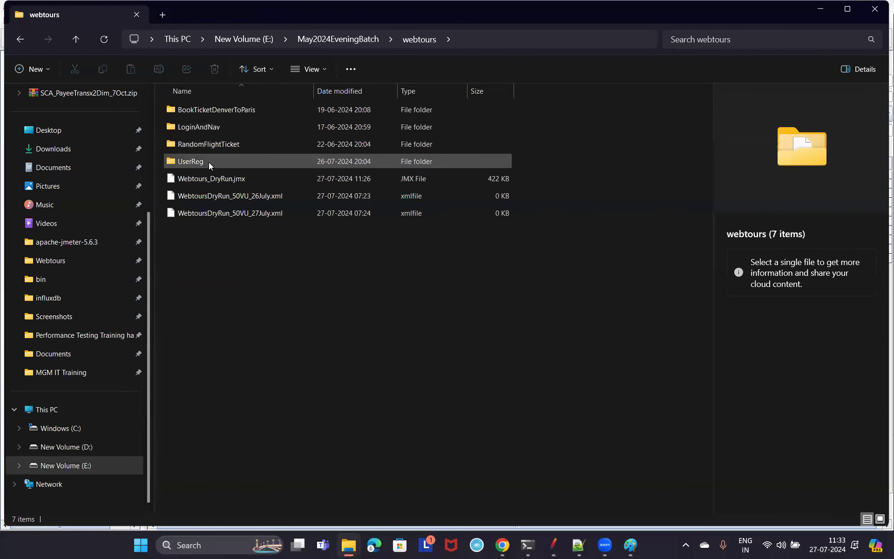
{"action": "double_click", "coordinate": [208, 162]}
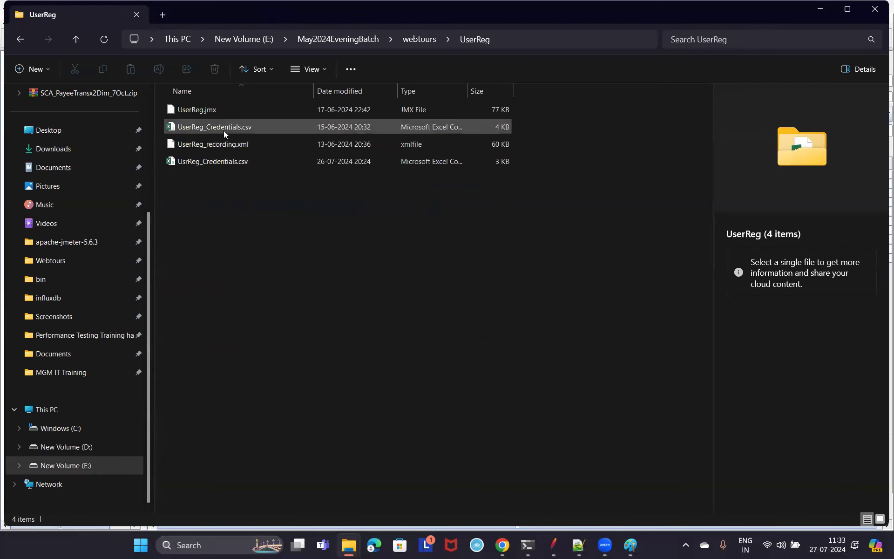
{"action": "left_click", "coordinate": [221, 127]}
{"action": "right_click", "coordinate": [221, 127]}
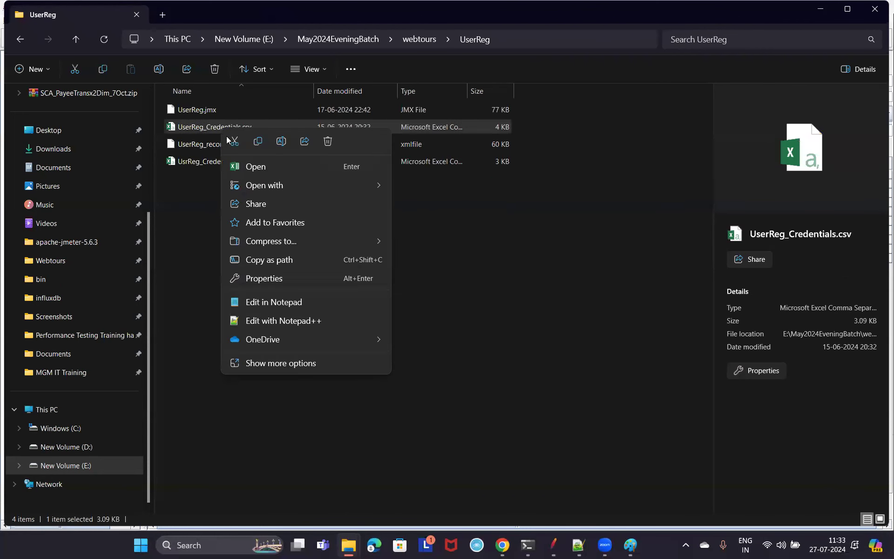
{"action": "left_click", "coordinate": [273, 322]}
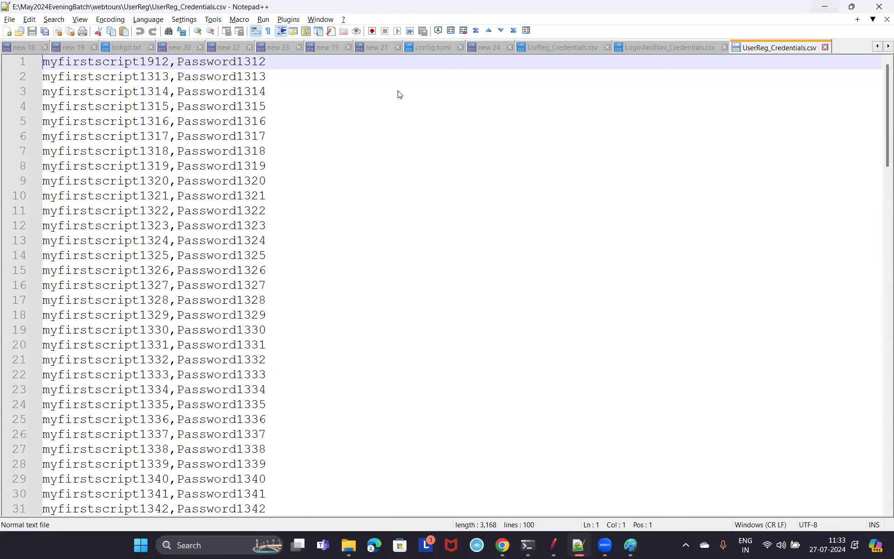
Return to File Explorer and open UsrReg_Credentials.csv from the UserReg folder in Notepad++.
{"action": "key", "text": "alt+Tab"}
{"action": "left_click", "coordinate": [215, 163]}
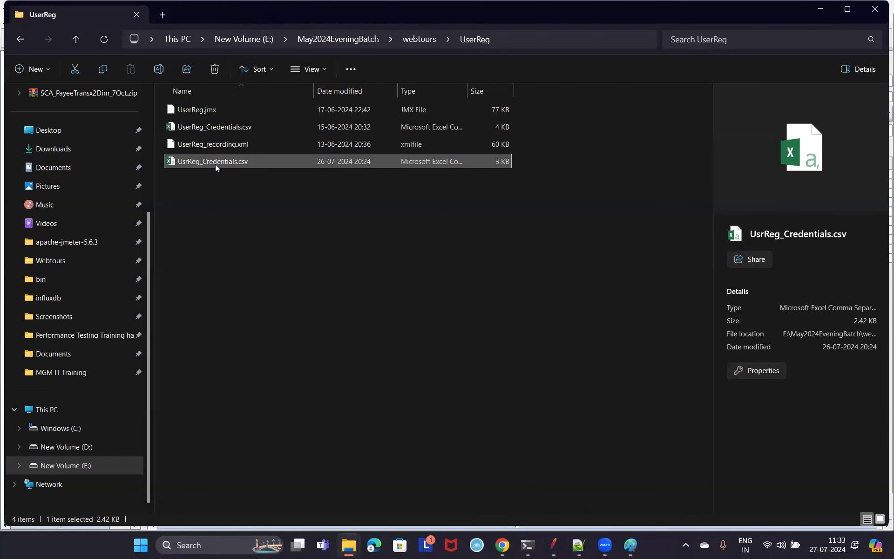
{"action": "right_click", "coordinate": [215, 164]}
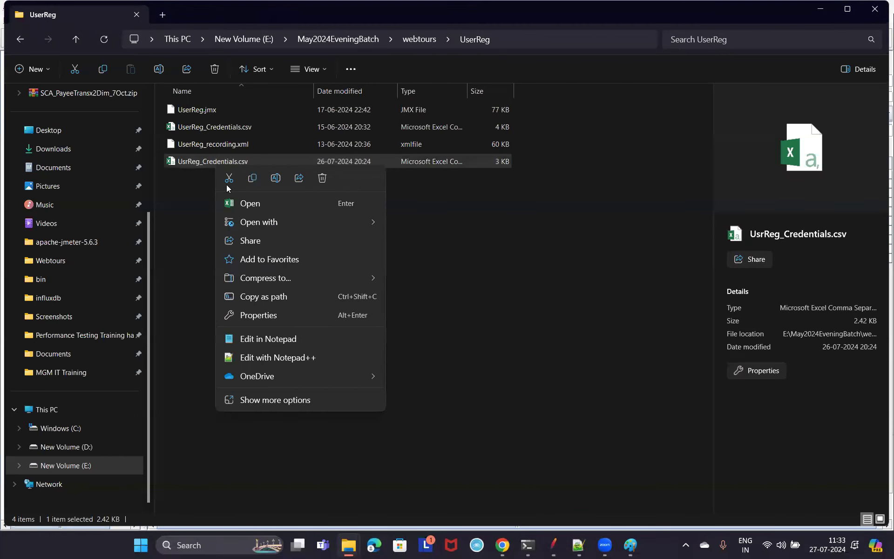
{"action": "left_click", "coordinate": [270, 357]}
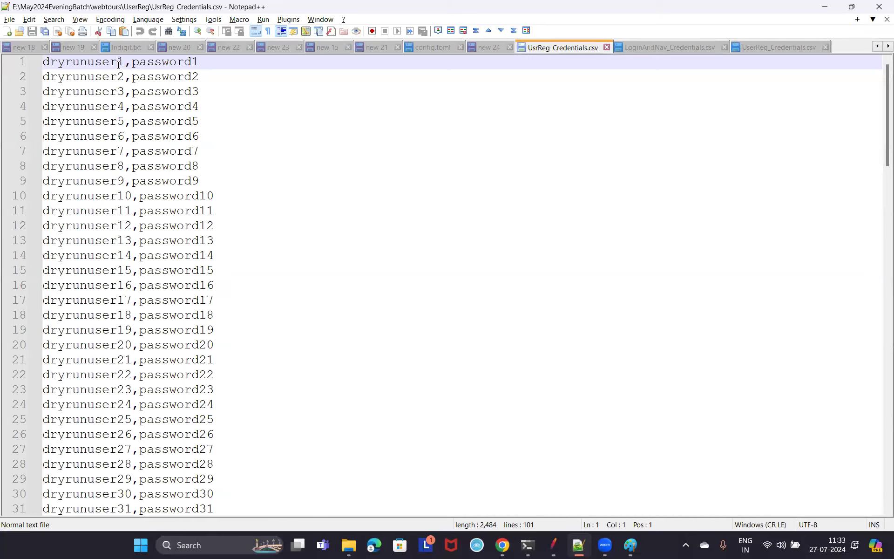
Replace every "dryrunuser" with "warmuptest" in UsrReg_Credentials.csv and save the file.
{"action": "left_click_drag", "start_coordinate": [120, 61], "coordinate": [17, 64]}
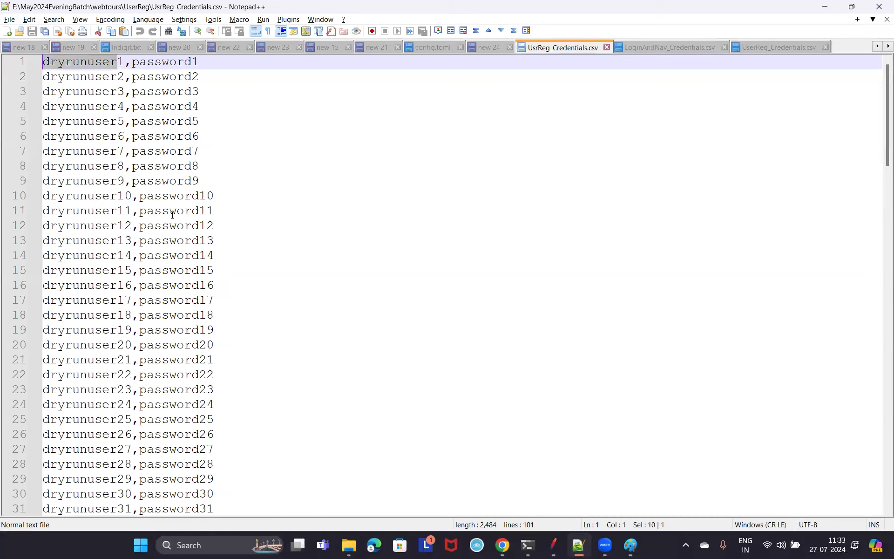
{"action": "key", "text": "ctrl+h"}
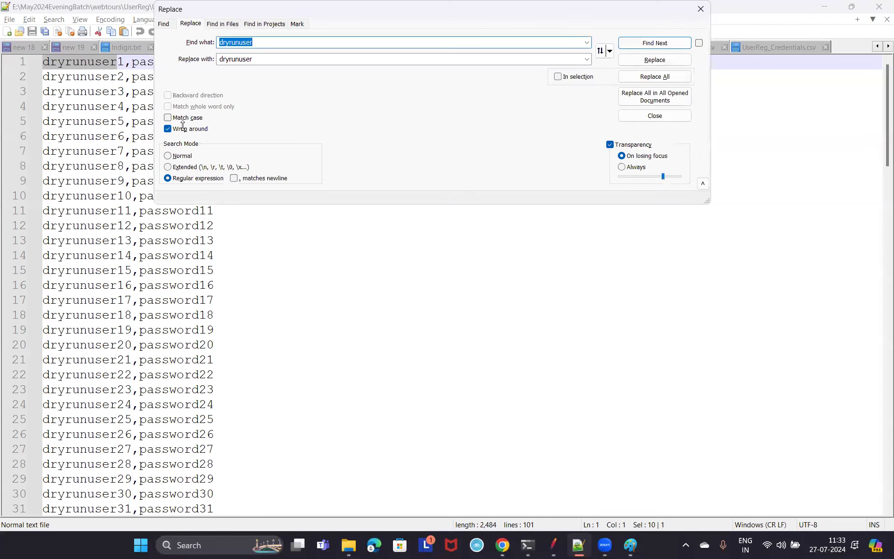
{"action": "double_click", "coordinate": [264, 59]}
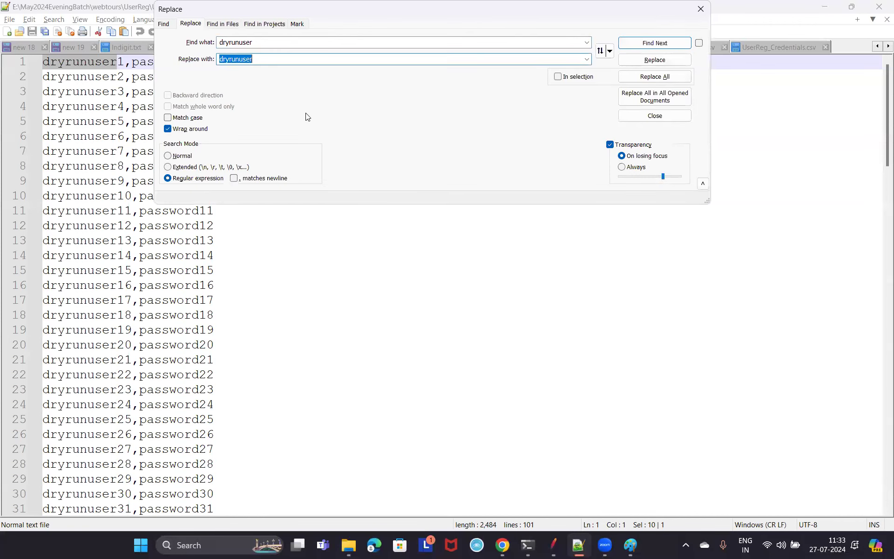
{"action": "type", "text": "tr"}
{"action": "left_click_drag", "start_coordinate": [178, 60], "coordinate": [178, 61]}
{"action": "type", "text": "warmuptest"}
{"action": "left_click", "coordinate": [654, 76]}
{"action": "left_click", "coordinate": [701, 9]}
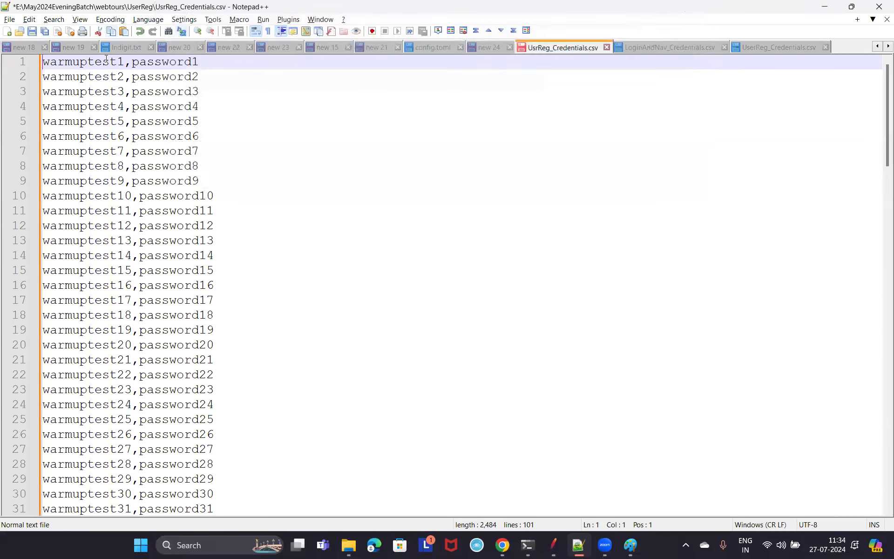
{"action": "left_click", "coordinate": [32, 32]}
Switch to JMeter and start the Webtours_DryRun.jmx test run.
{"action": "left_click", "coordinate": [832, 13]}
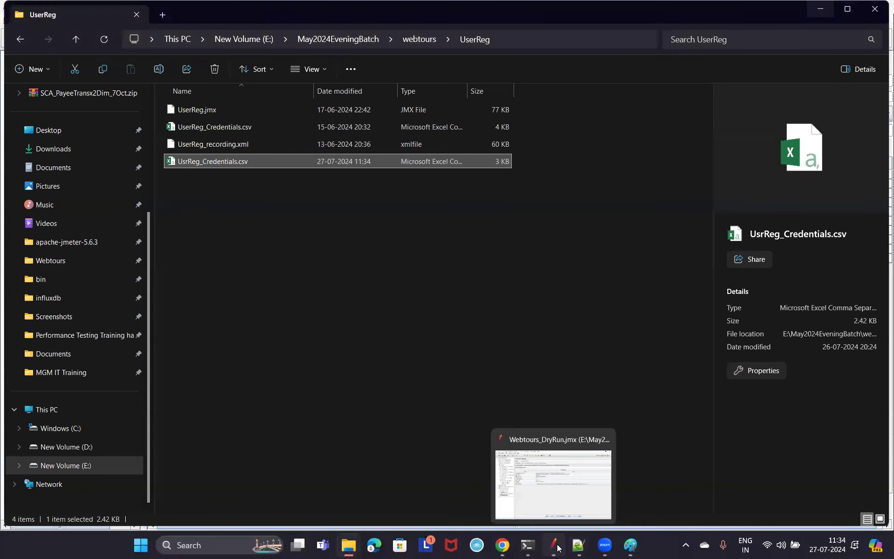
{"action": "left_click", "coordinate": [559, 548]}
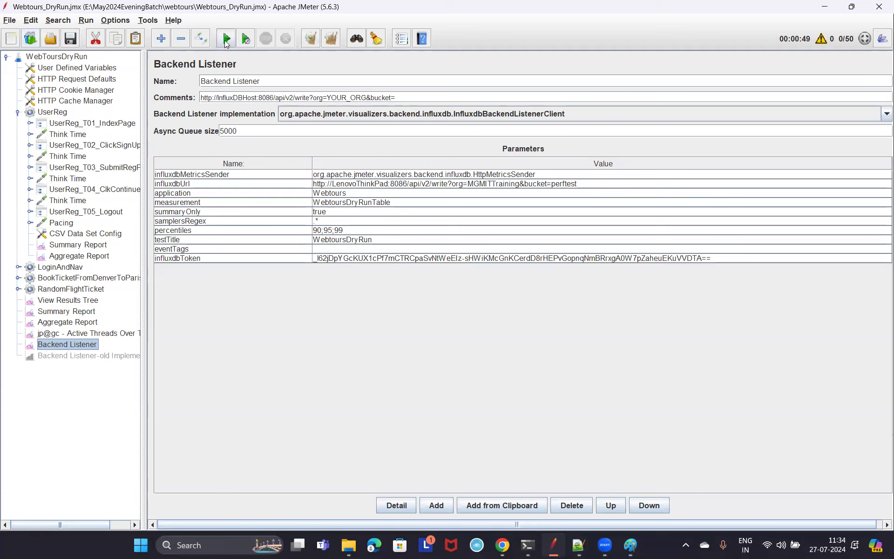
{"action": "left_click", "coordinate": [226, 40]}
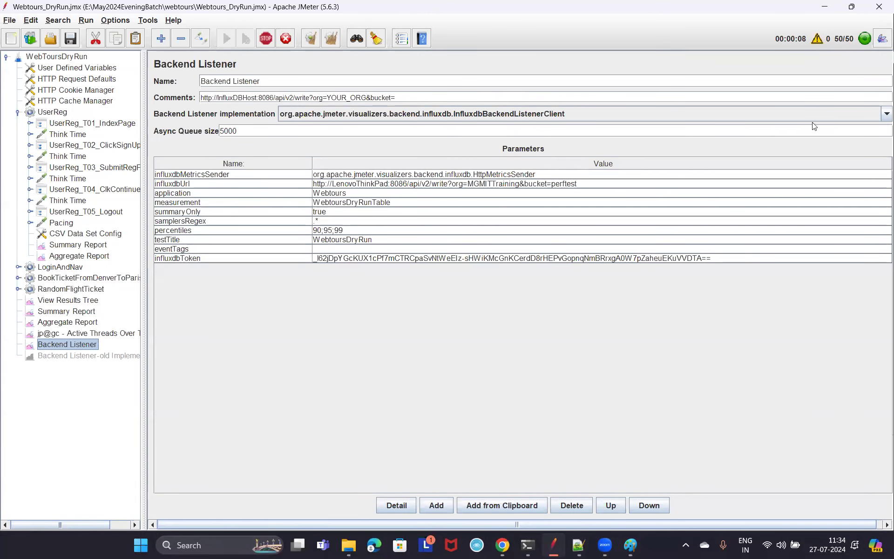
Check the running test's log output, its samples in View Results Tree and the Active Threads Over Time chart.
{"action": "left_click", "coordinate": [817, 42]}
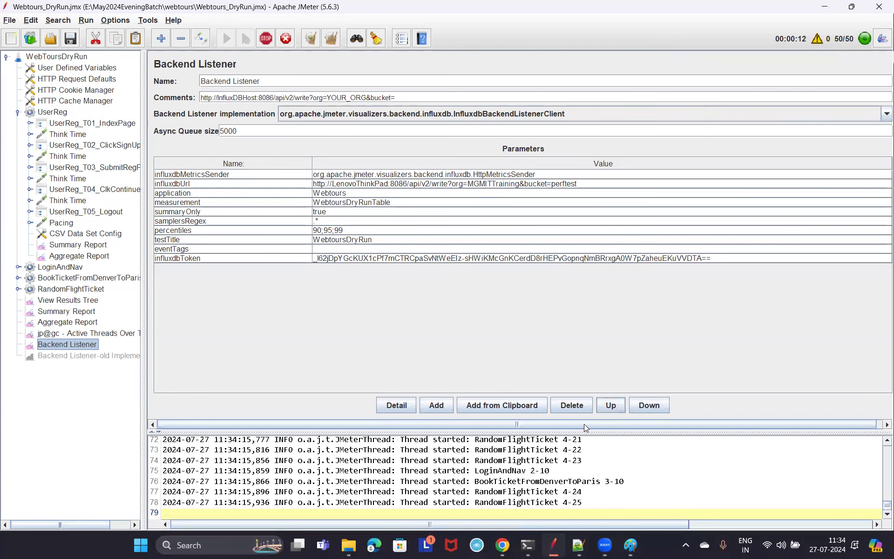
{"action": "left_click_drag", "start_coordinate": [564, 434], "coordinate": [573, 295]}
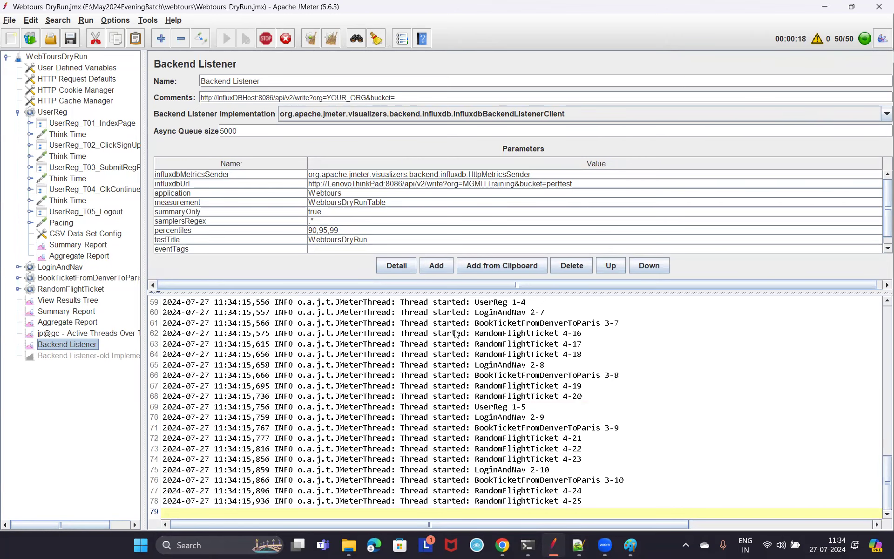
{"action": "left_click", "coordinate": [77, 301]}
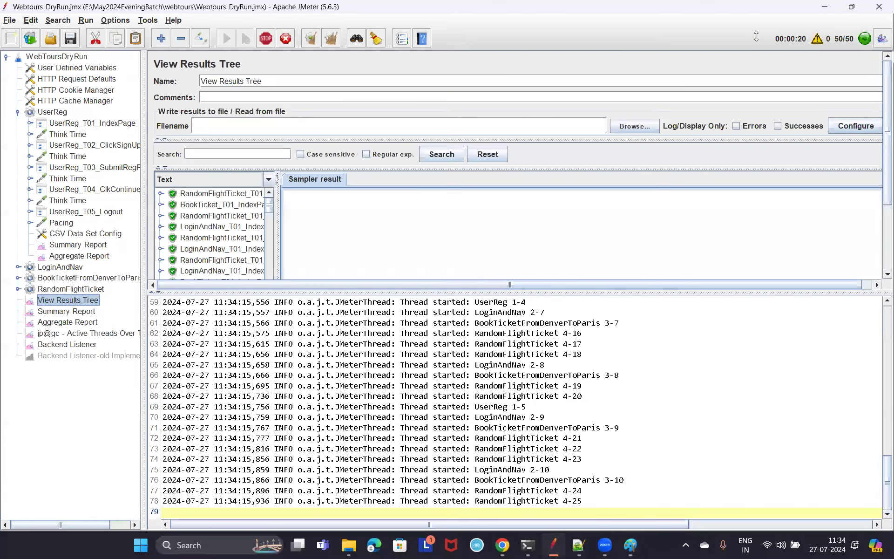
{"action": "left_click", "coordinate": [821, 40]}
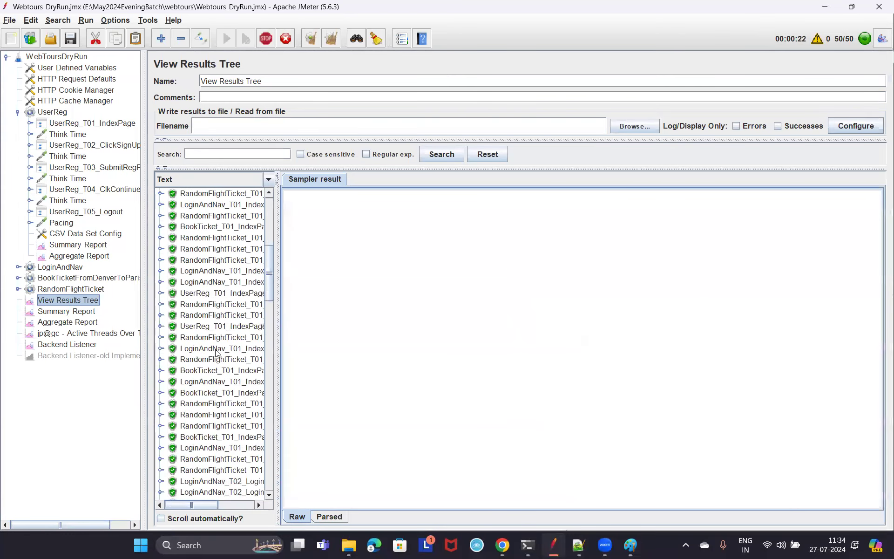
{"action": "left_click", "coordinate": [86, 333]}
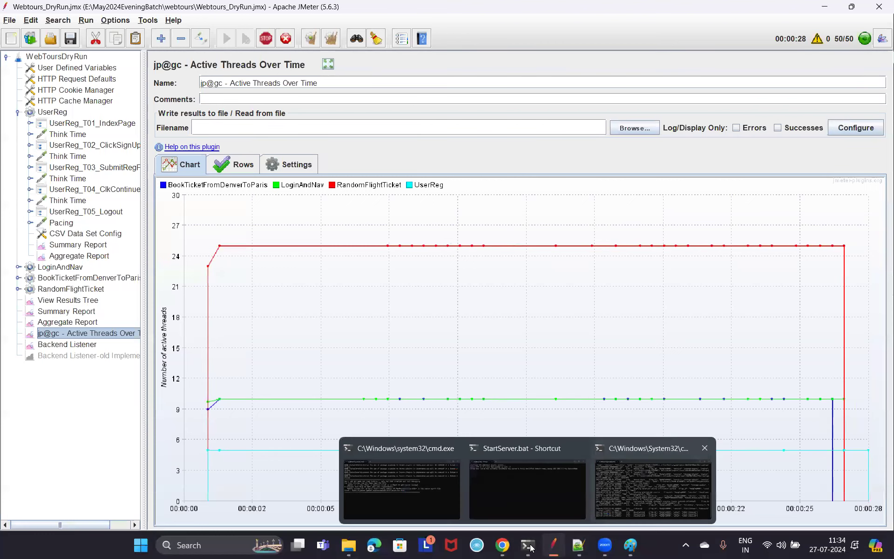
Switch to the InfluxDB server console and check the timestamps of the latest storage-engine entries.
{"action": "left_click", "coordinate": [654, 483]}
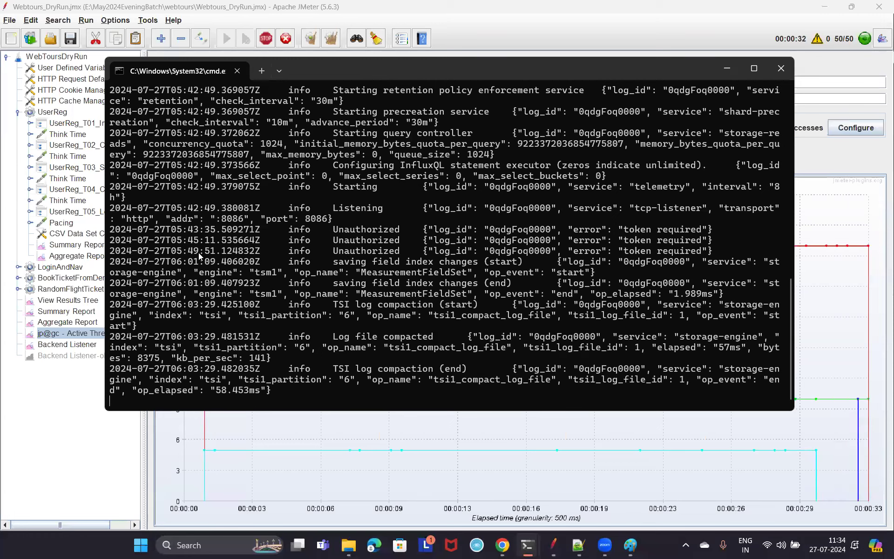
{"action": "left_click_drag", "start_coordinate": [178, 253], "coordinate": [198, 262]}
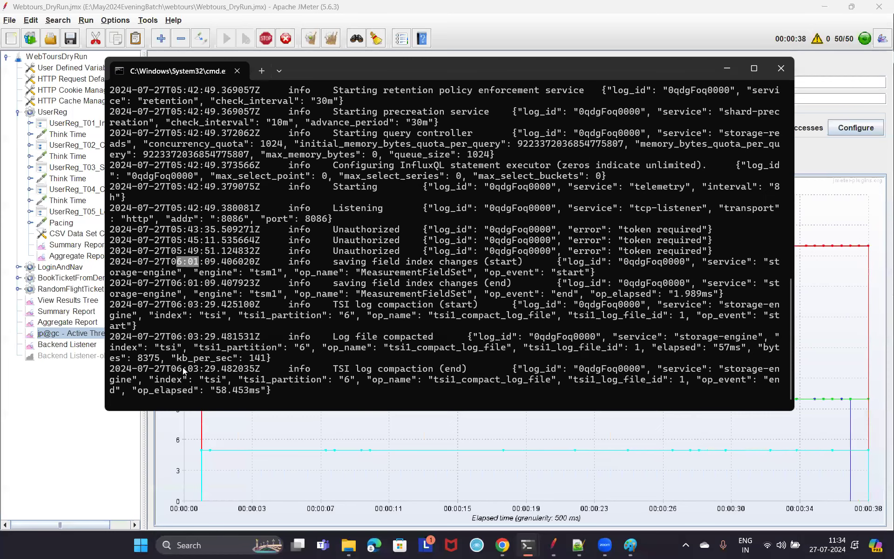
{"action": "left_click_drag", "start_coordinate": [172, 370], "coordinate": [203, 373]}
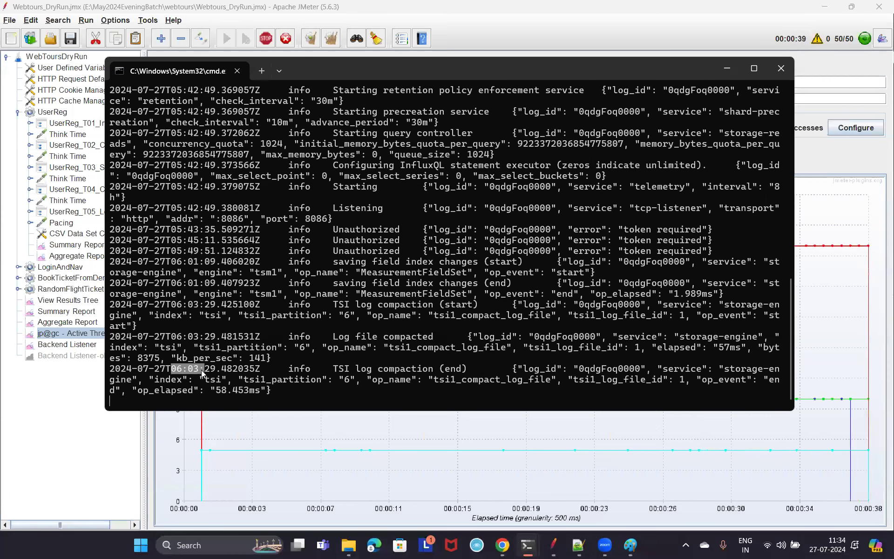
Return to JMeter, read through the running test's log output, and collapse the log viewer.
{"action": "left_click", "coordinate": [555, 546]}
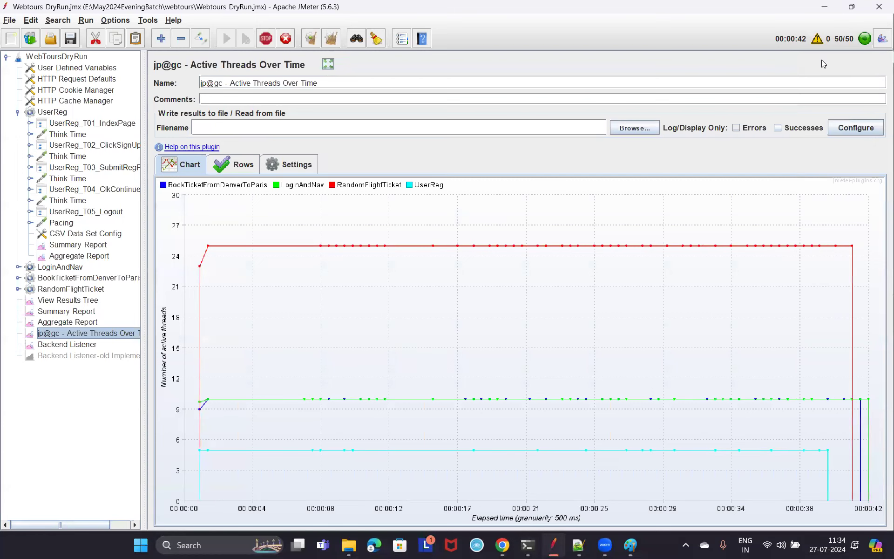
{"action": "left_click", "coordinate": [817, 41]}
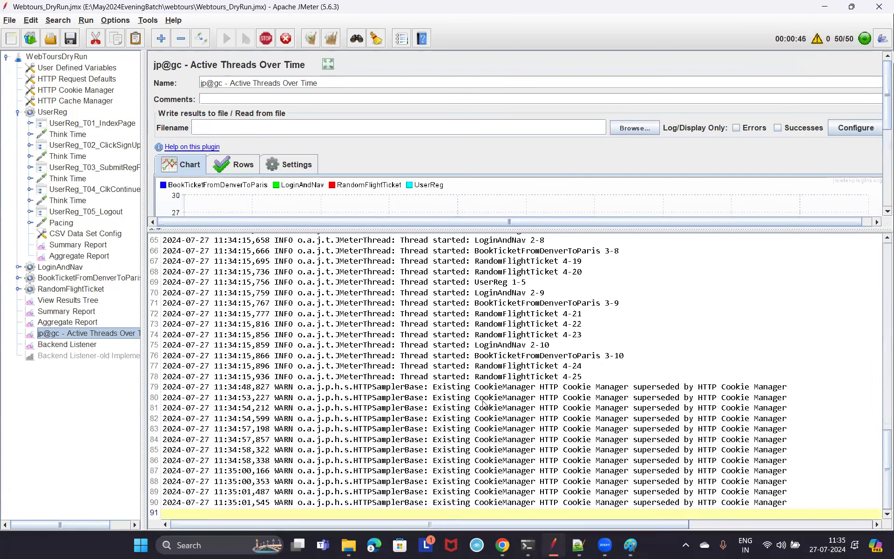
{"action": "scroll", "coordinate": [480, 397], "scroll_direction": "up", "scroll_amount": 12}
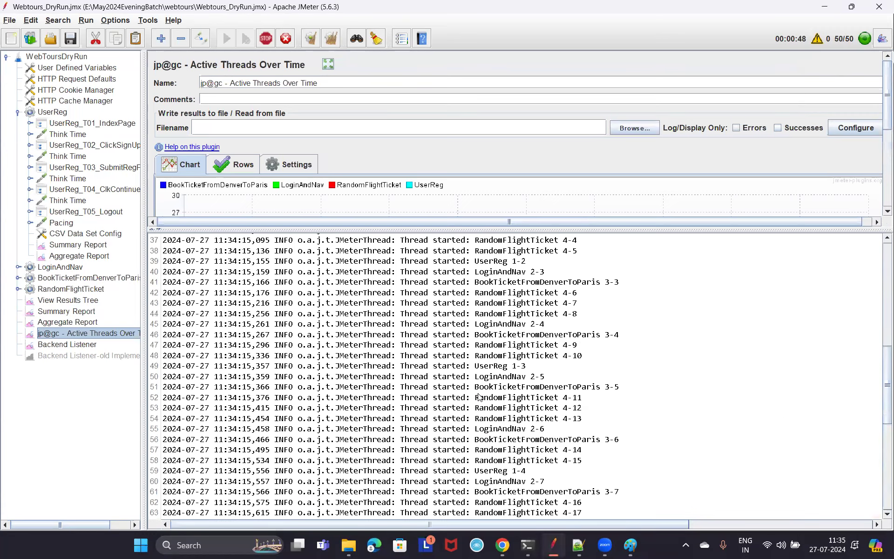
{"action": "scroll", "coordinate": [515, 288], "scroll_direction": "down", "scroll_amount": 14}
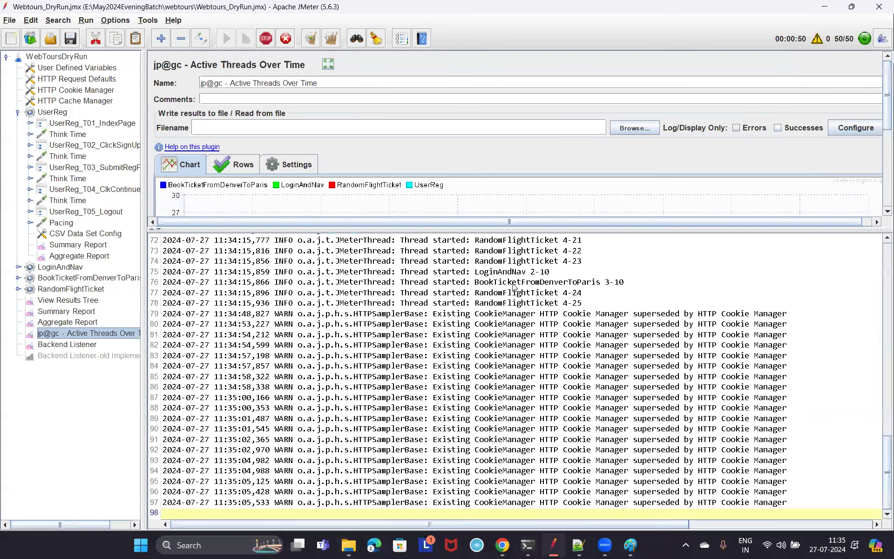
{"action": "left_click_drag", "start_coordinate": [517, 229], "coordinate": [531, 527]}
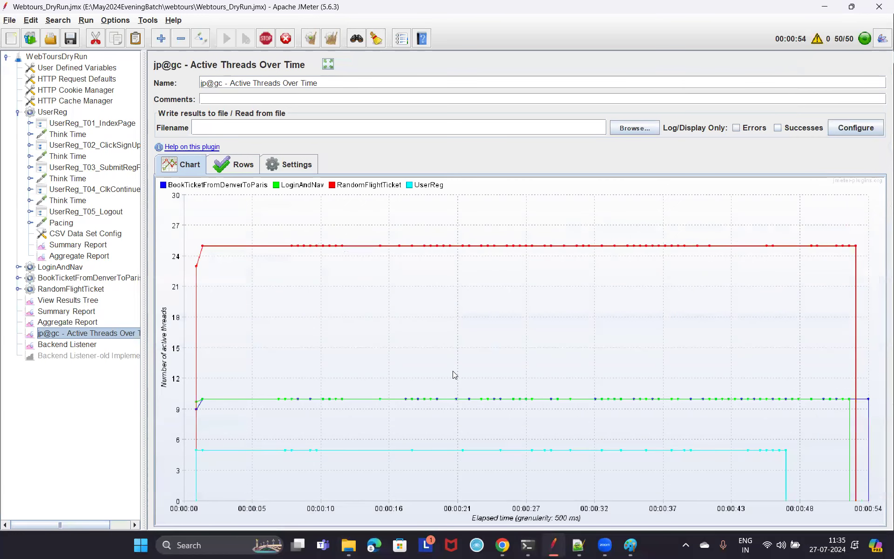
Switch to File Explorer and open jmeter.log from the apache-jmeter-5.6.3 bin folder in Notepad++.
{"action": "mouse_move", "coordinate": [350, 544]}
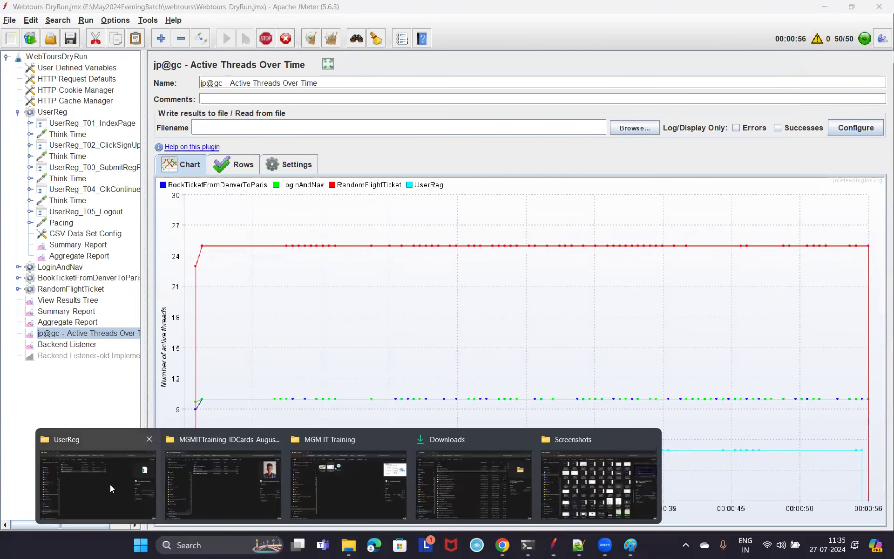
{"action": "left_click", "coordinate": [110, 484]}
{"action": "left_click", "coordinate": [73, 241]}
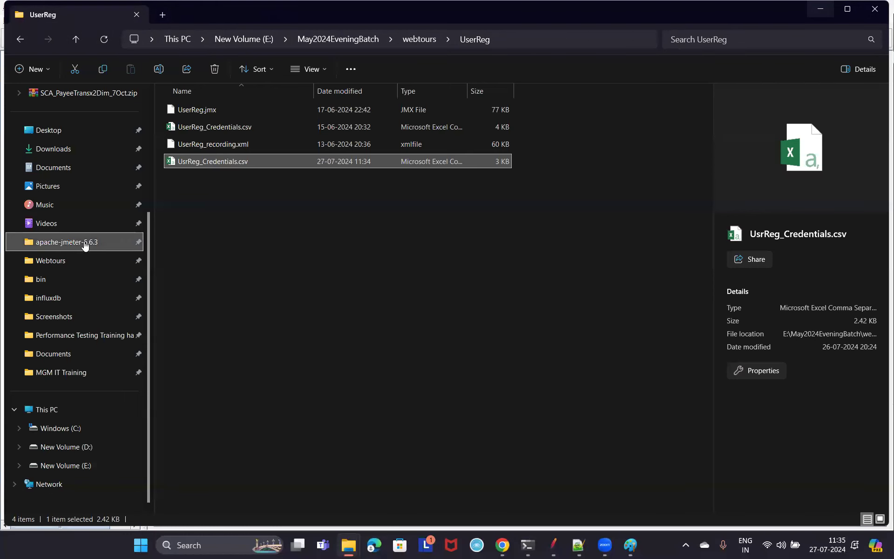
{"action": "double_click", "coordinate": [202, 126]}
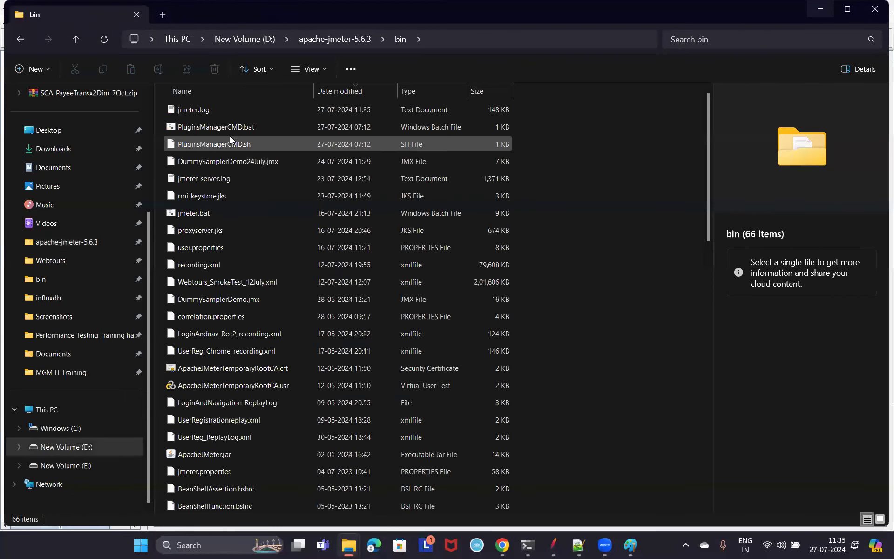
{"action": "right_click", "coordinate": [211, 113]}
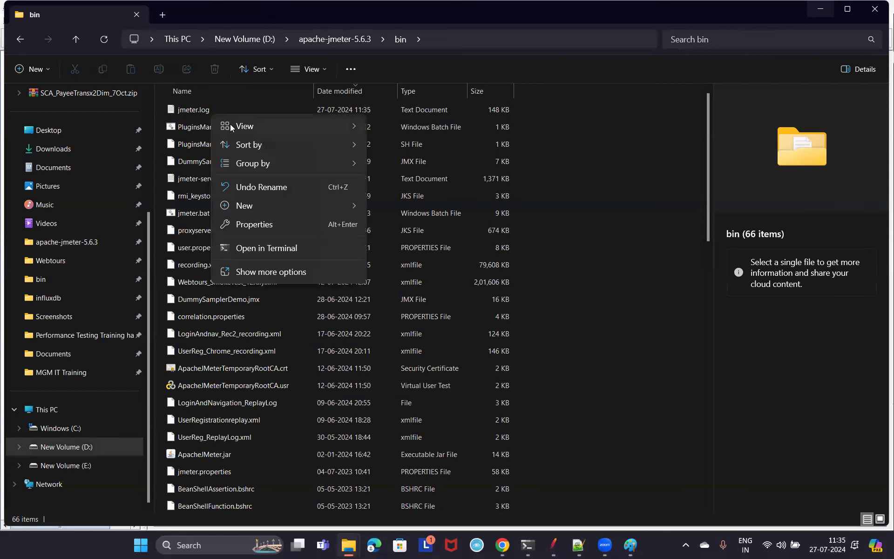
{"action": "left_click", "coordinate": [190, 109]}
{"action": "right_click", "coordinate": [190, 109]}
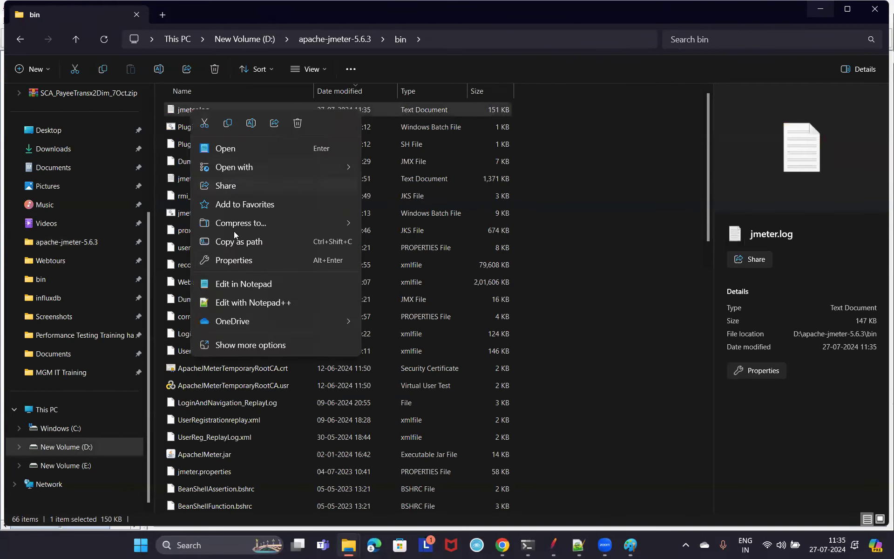
{"action": "left_click", "coordinate": [250, 302]}
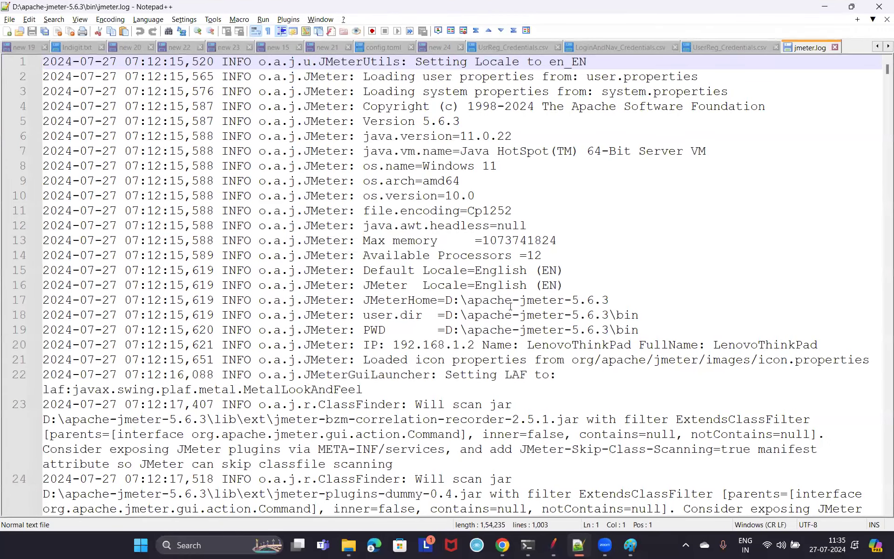
Skim the start of jmeter.log, search it for "Running the test", and highlight the matching entry's text.
{"action": "scroll", "coordinate": [510, 306], "scroll_direction": "down", "scroll_amount": 20}
{"action": "scroll", "coordinate": [510, 306], "scroll_direction": "down", "scroll_amount": 20}
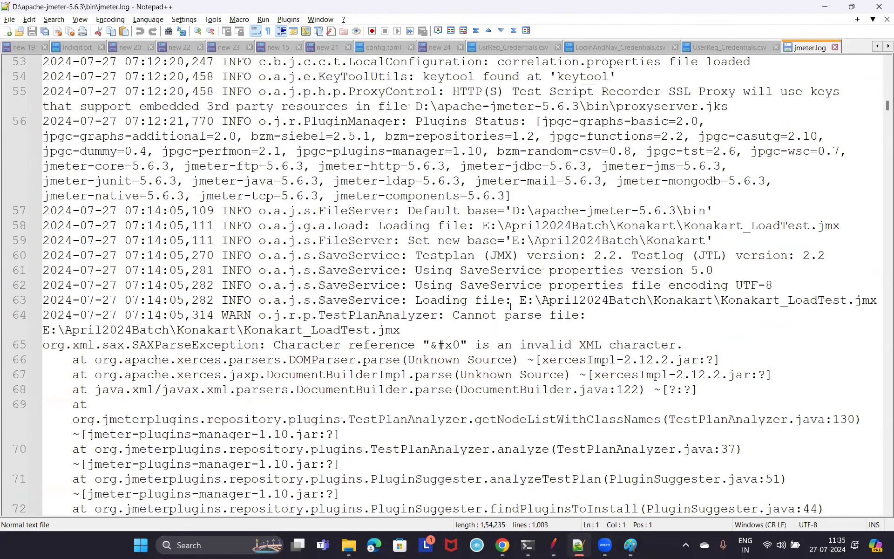
{"action": "scroll", "coordinate": [511, 307], "scroll_direction": "down", "scroll_amount": 20}
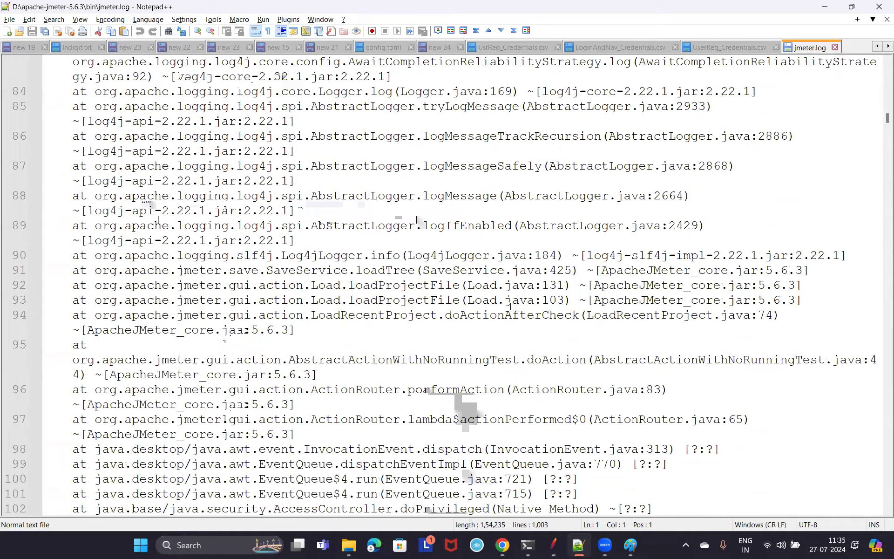
{"action": "scroll", "coordinate": [511, 307], "scroll_direction": "down", "scroll_amount": 10}
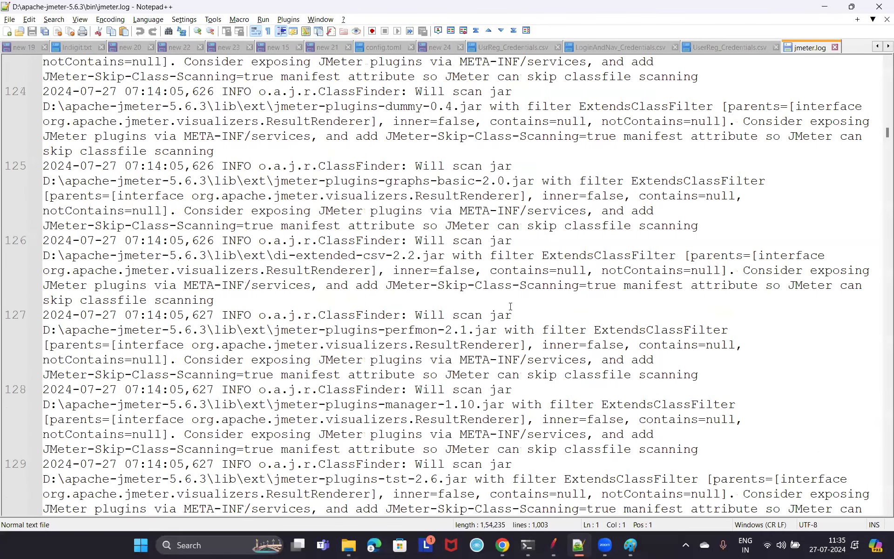
{"action": "key", "text": "ctrl+f"}
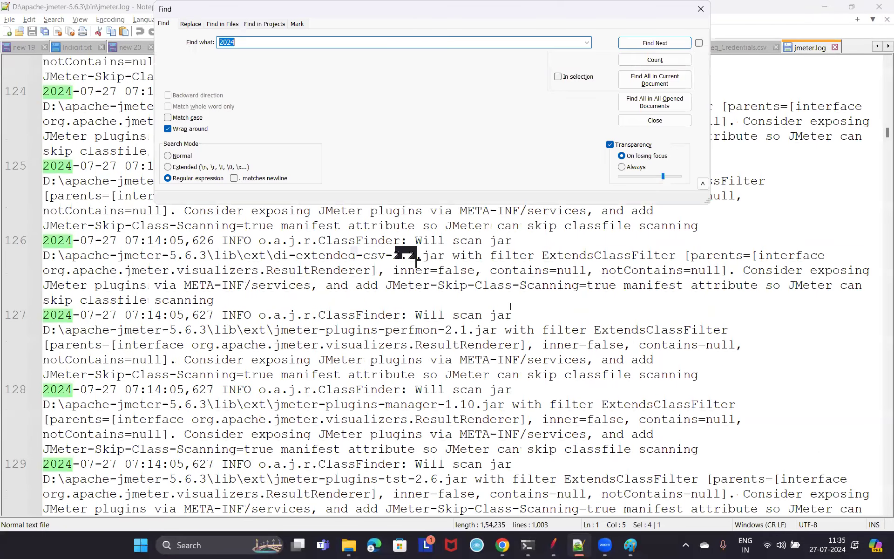
{"action": "type", "text": "Ru"}
{"action": "key", "text": "Return"}
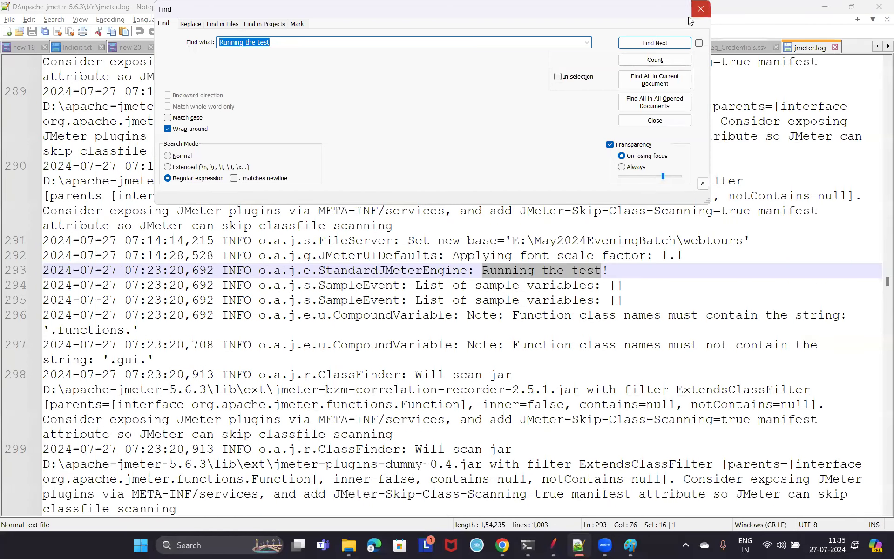
{"action": "left_click", "coordinate": [700, 9]}
{"action": "left_click_drag", "start_coordinate": [136, 272], "coordinate": [318, 270]}
{"action": "left_click_drag", "start_coordinate": [609, 271], "coordinate": [475, 270]}
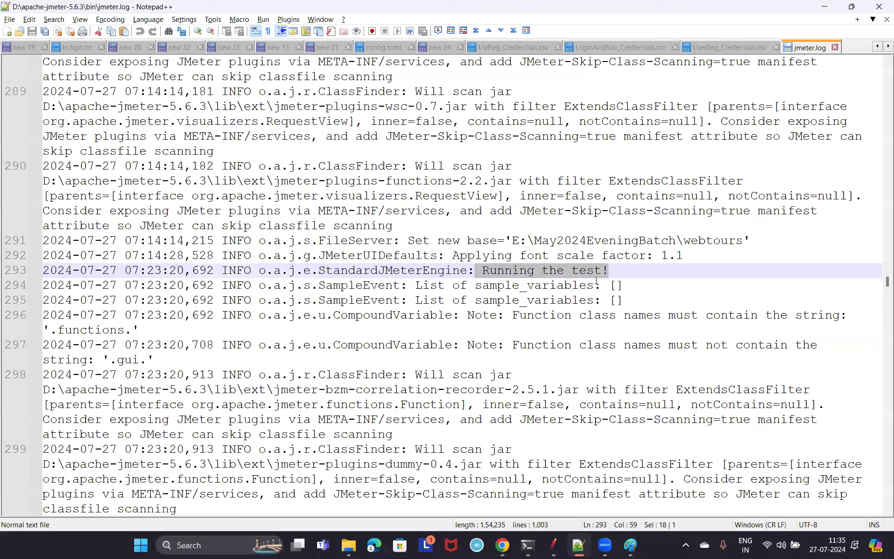
Search for "Running the test!" and step through the matches to the latest test run's start entry.
{"action": "key", "text": "ctrl+f"}
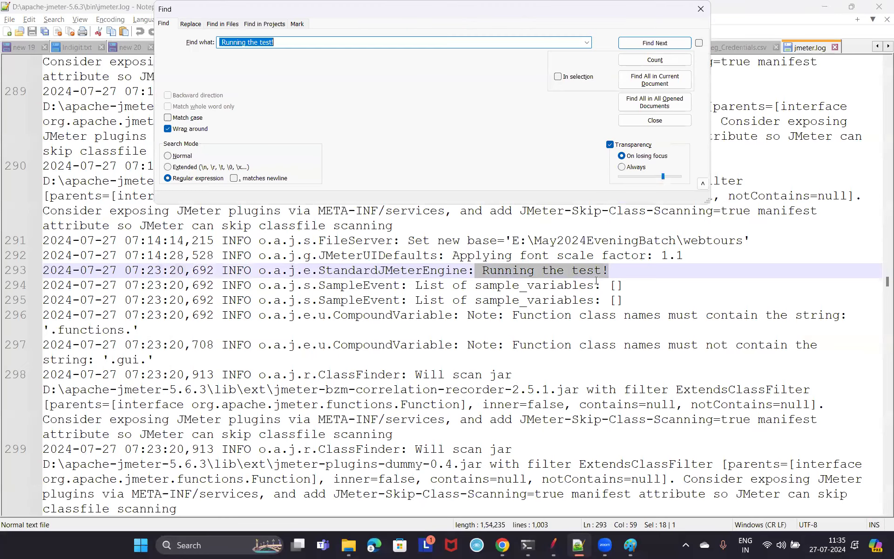
{"action": "left_click", "coordinate": [665, 42]}
{"action": "left_click", "coordinate": [665, 43]}
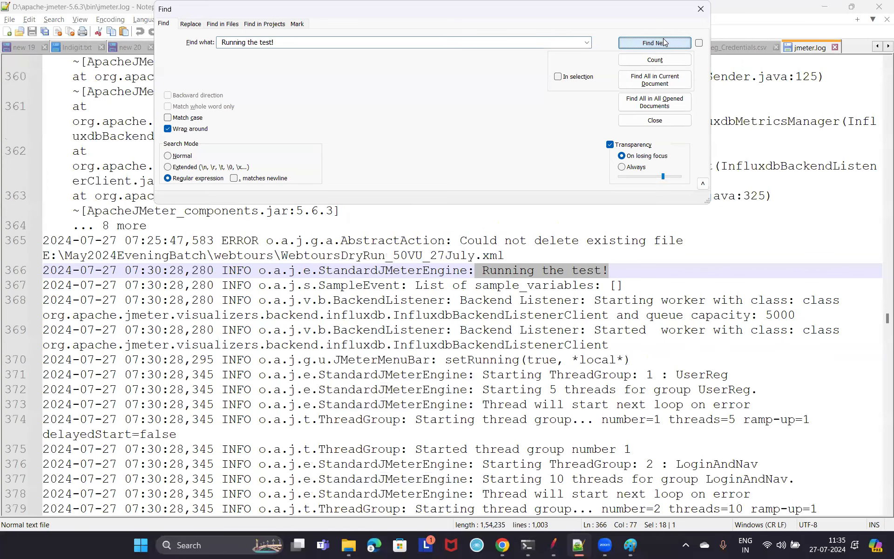
{"action": "left_click", "coordinate": [665, 42]}
{"action": "left_click", "coordinate": [664, 42]}
{"action": "left_click", "coordinate": [665, 42]}
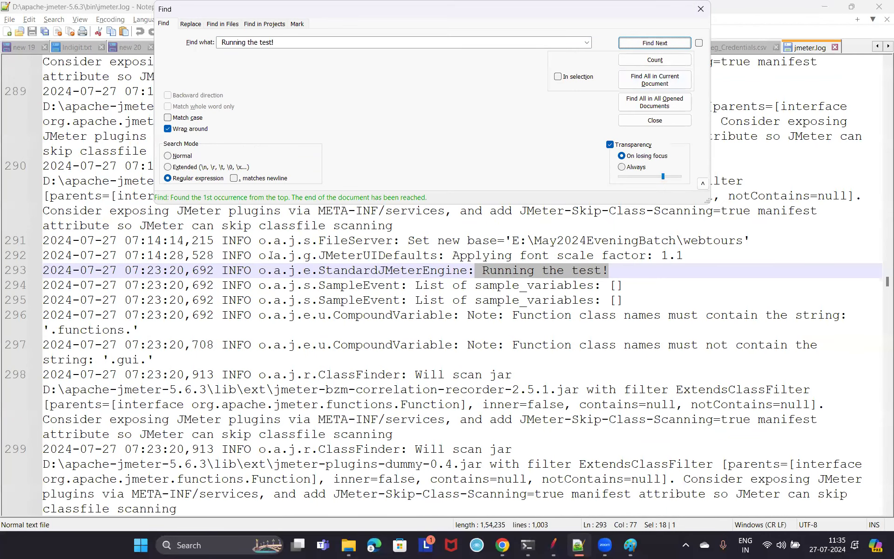
{"action": "left_click", "coordinate": [657, 43]}
{"action": "left_click", "coordinate": [657, 43]}
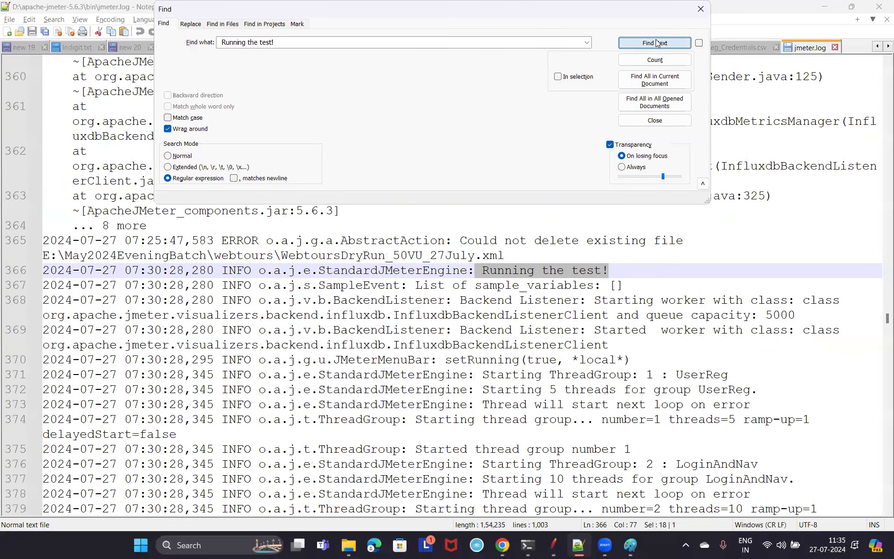
{"action": "left_click", "coordinate": [657, 43]}
{"action": "left_click", "coordinate": [657, 43]}
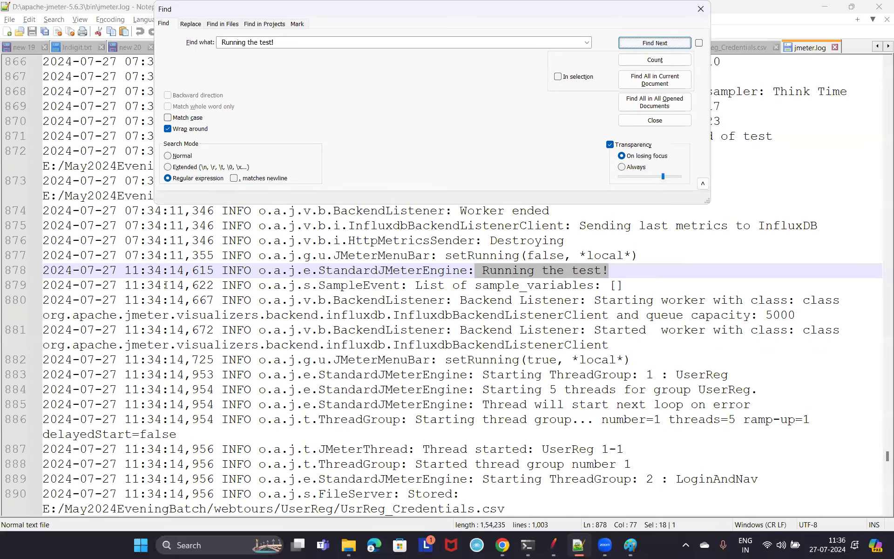
Close the search and highlight the timestamp and message of the latest run's start entry.
{"action": "left_click_drag", "start_coordinate": [128, 271], "coordinate": [167, 271]}
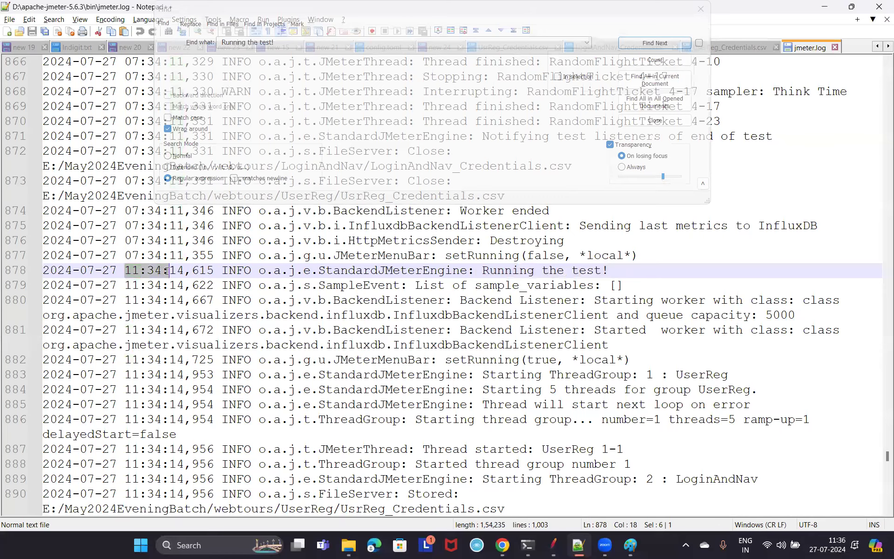
{"action": "left_click", "coordinate": [701, 9]}
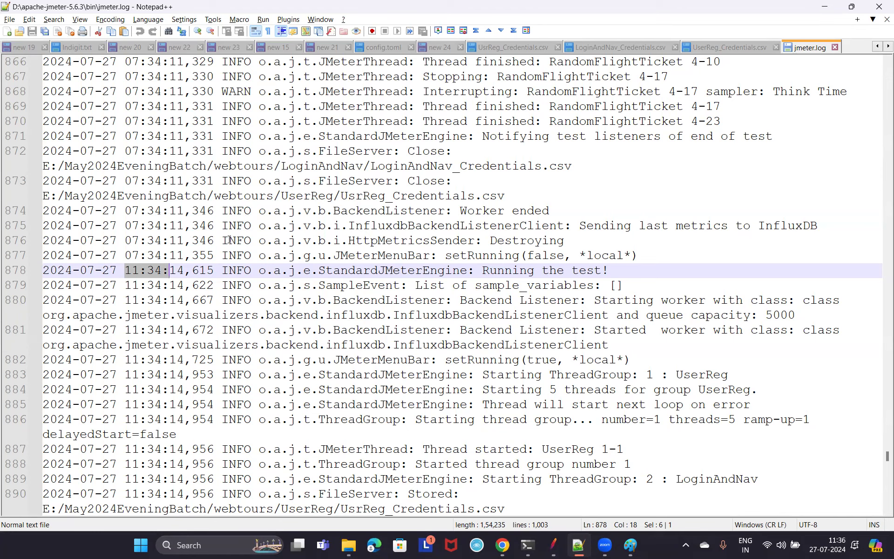
{"action": "left_click_drag", "start_coordinate": [483, 270], "coordinate": [608, 271]}
{"action": "left_click_drag", "start_coordinate": [131, 270], "coordinate": [214, 271]}
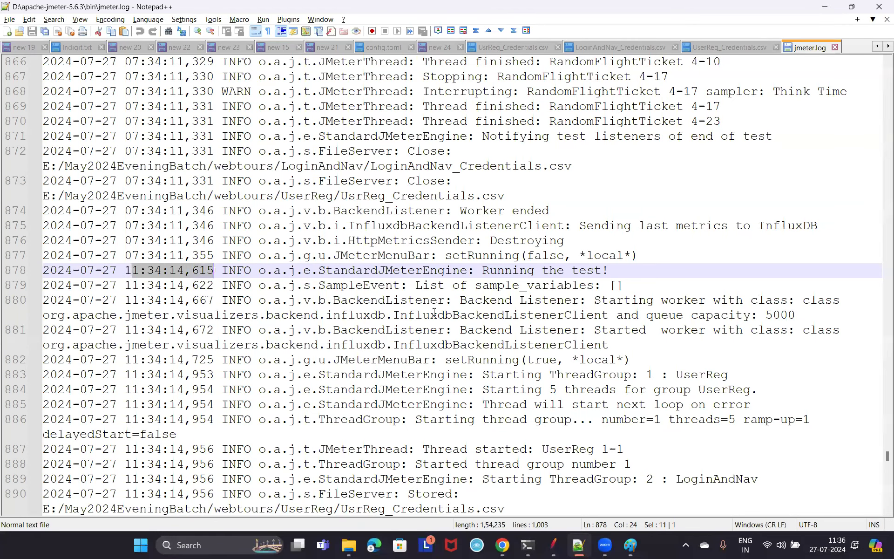
Check the active threads chart in JMeter, and examine the timestamp of the last TSI log compaction in the InfluxDB console.
{"action": "left_click", "coordinate": [553, 545]}
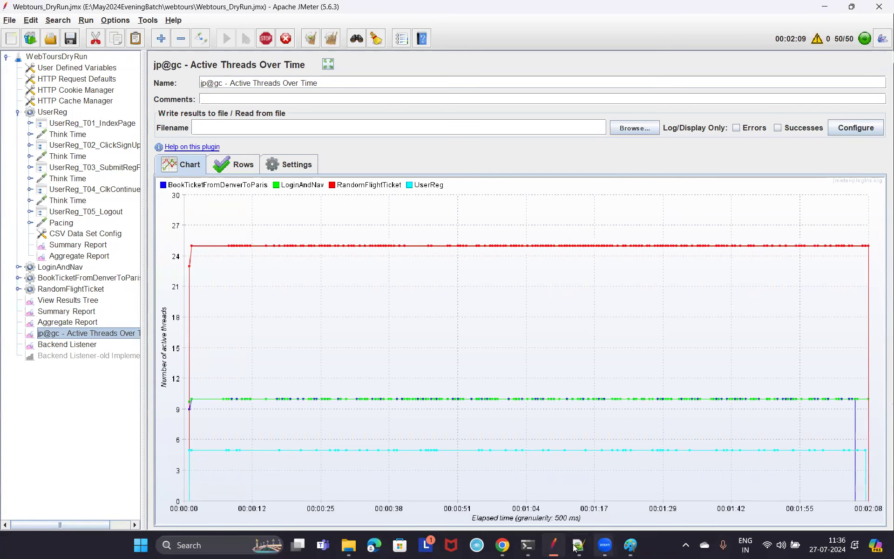
{"action": "mouse_move", "coordinate": [530, 546]}
{"action": "left_click", "coordinate": [657, 484]}
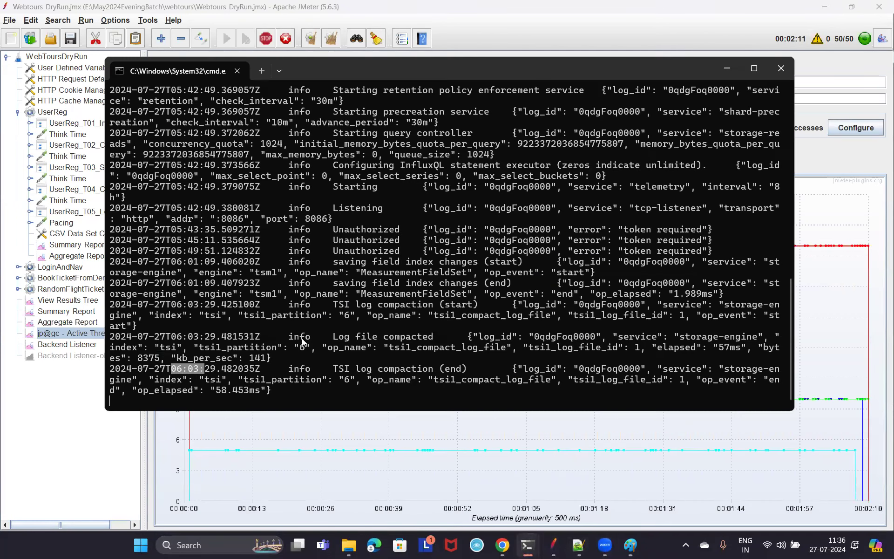
{"action": "left_click", "coordinate": [302, 393]}
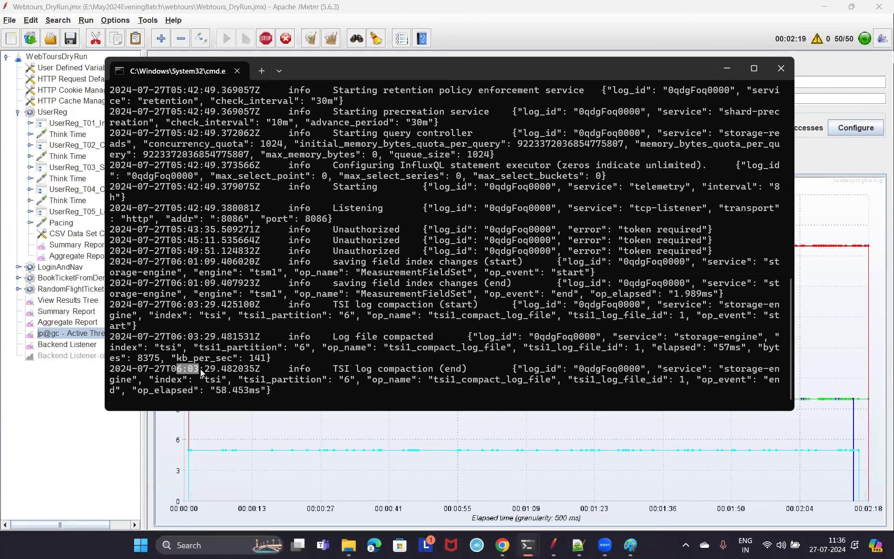
{"action": "left_click_drag", "start_coordinate": [420, 374], "coordinate": [424, 372]}
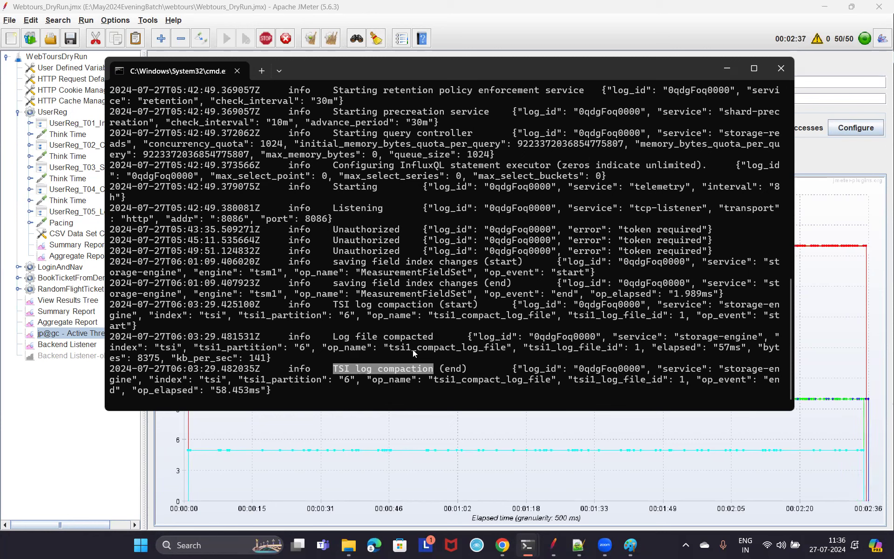
Switch to the InfluxDB browser window, open the Data Explorer and select the perftest bucket.
{"action": "mouse_move", "coordinate": [551, 539]}
{"action": "mouse_move", "coordinate": [504, 538]}
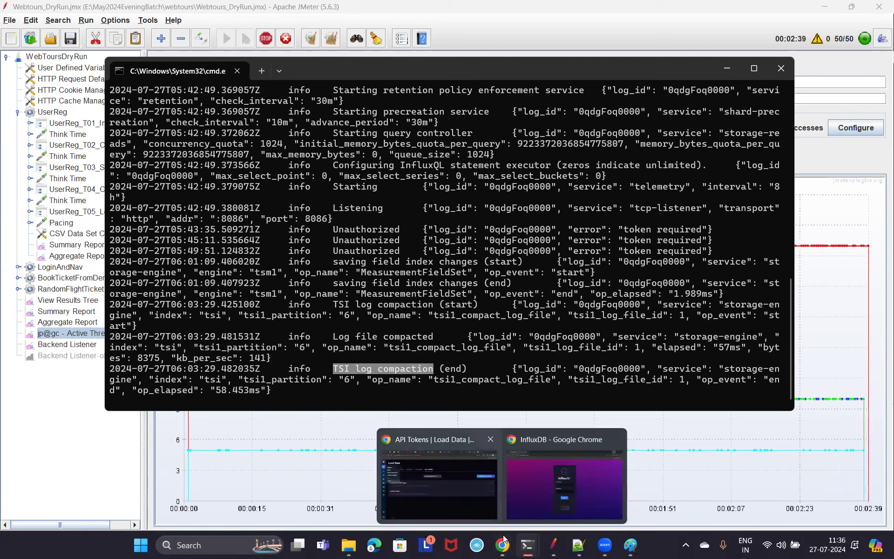
{"action": "key", "text": "alt+Tab"}
{"action": "mouse_move", "coordinate": [17, 168]}
{"action": "left_click", "coordinate": [17, 190]}
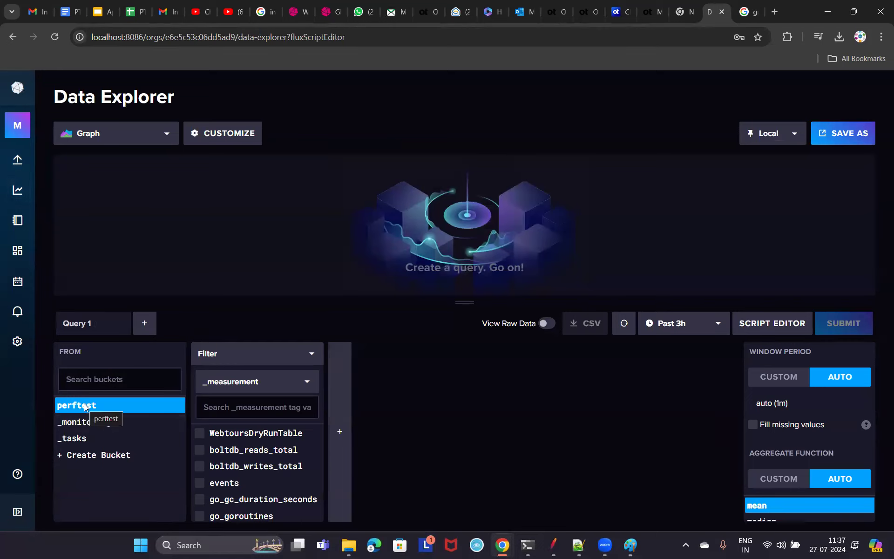
Review the Backend Listener parameters in JMeter, especially the measurement name, and return to the Data Explorer.
{"action": "left_click", "coordinate": [550, 546]}
{"action": "left_click", "coordinate": [90, 347]}
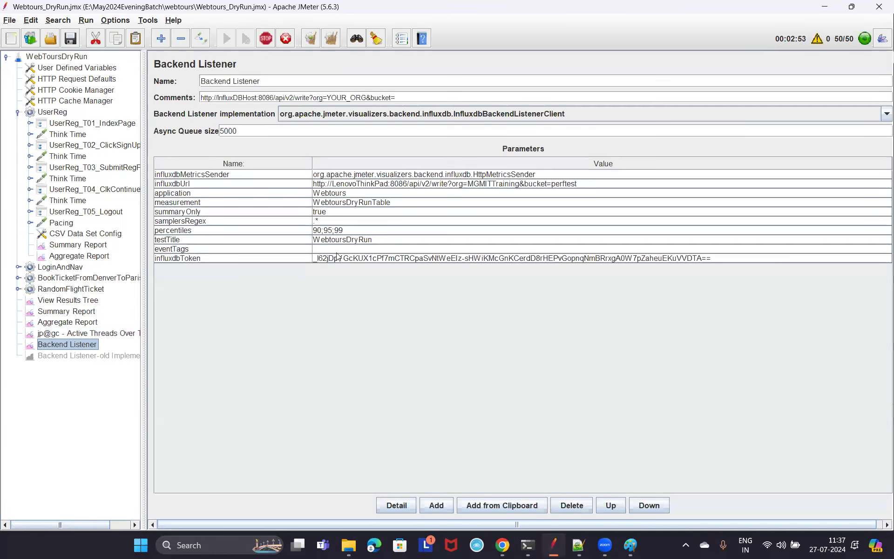
{"action": "left_click", "coordinate": [825, 6]}
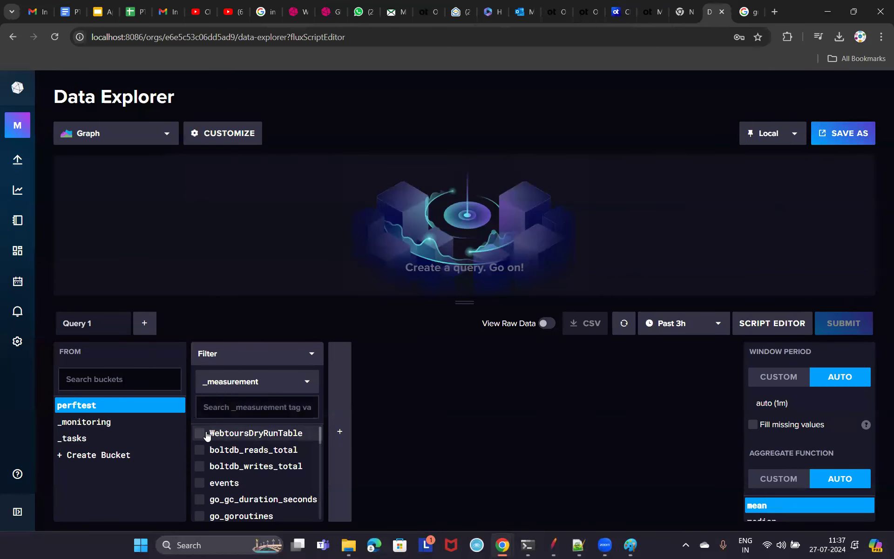
Filter the perftest query by the measurement WebtoursDryRunTable and the field avg.
{"action": "left_click", "coordinate": [202, 435]}
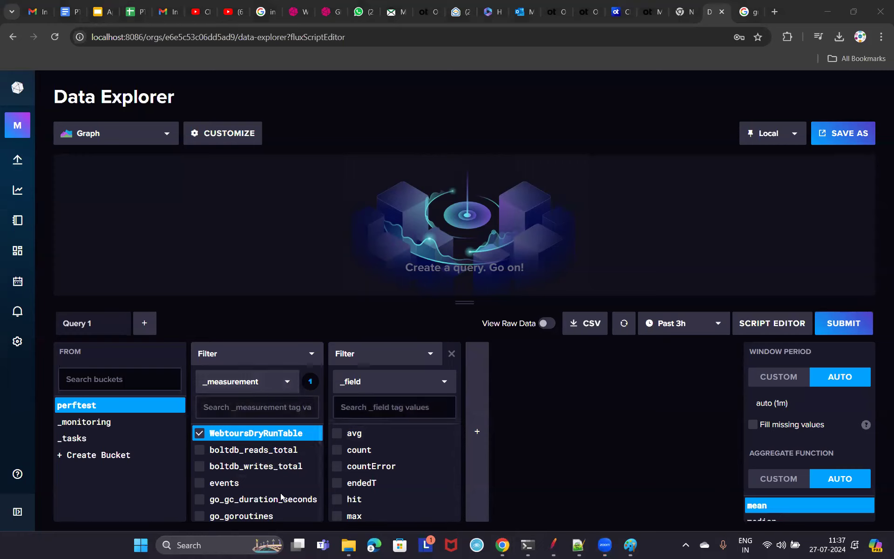
{"action": "scroll", "coordinate": [255, 479], "scroll_direction": "down", "scroll_amount": 5}
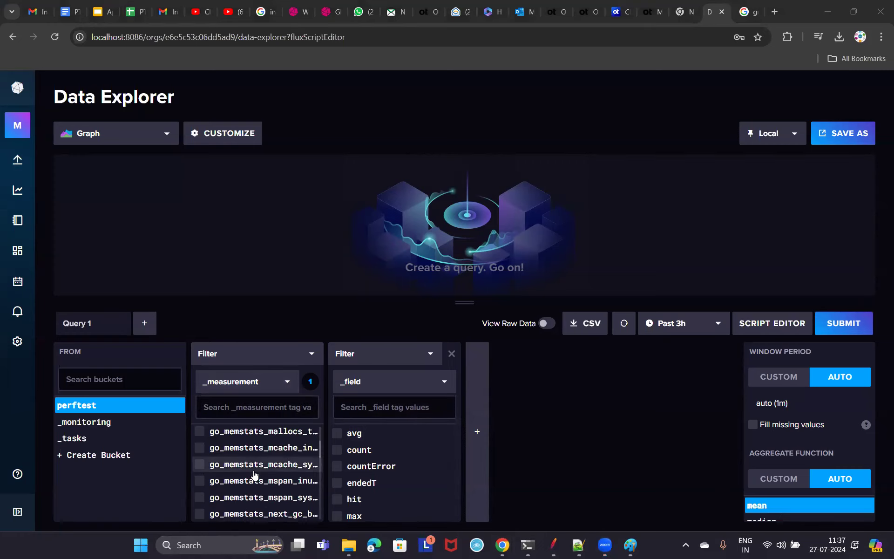
{"action": "scroll", "coordinate": [254, 473], "scroll_direction": "up", "scroll_amount": 5}
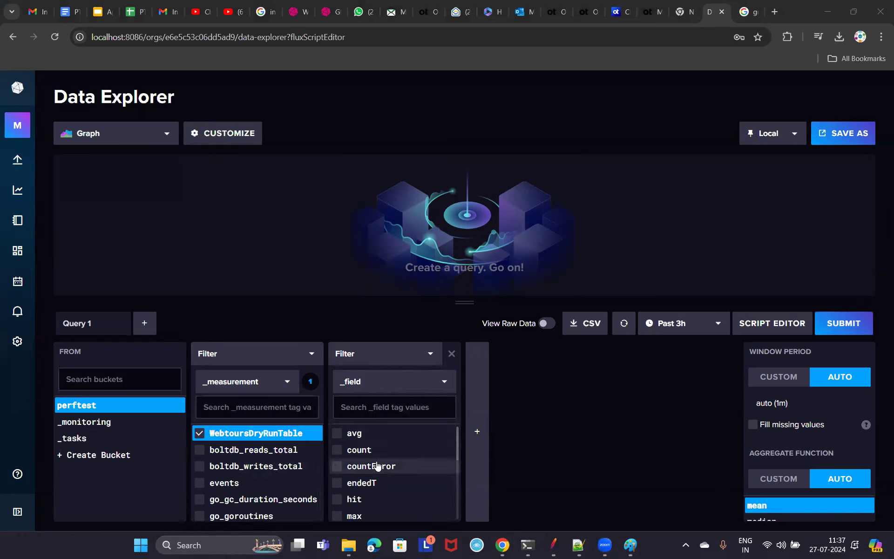
{"action": "left_click", "coordinate": [352, 434]}
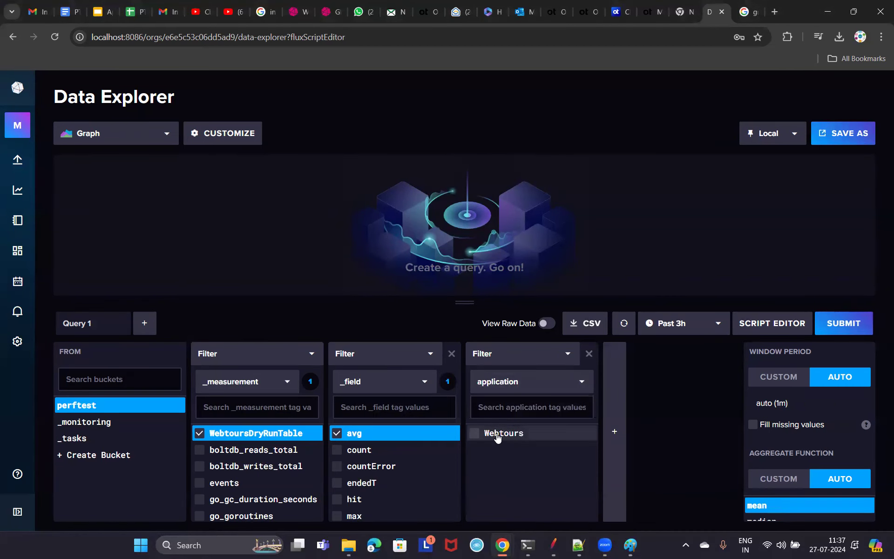
Check the application parameter of the Backend Listener in JMeter and return to the Data Explorer.
{"action": "left_click", "coordinate": [553, 545]}
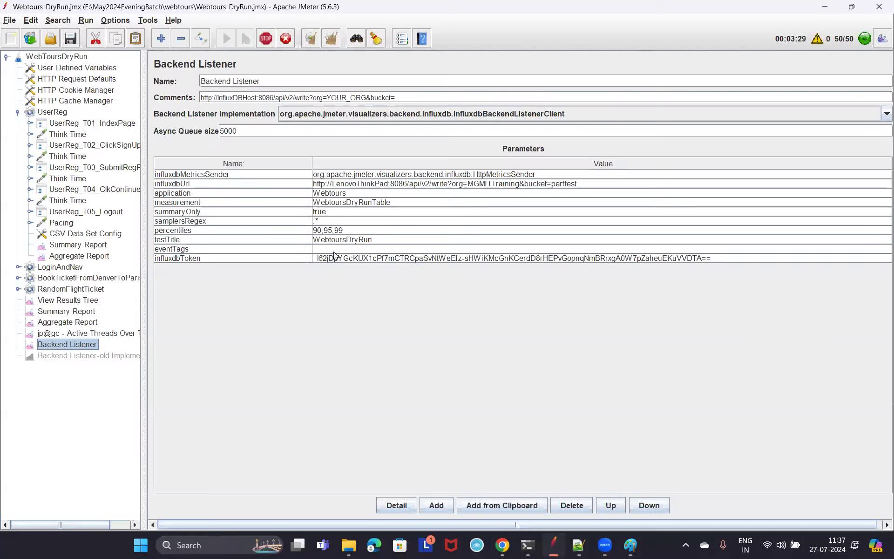
{"action": "left_click", "coordinate": [352, 194]}
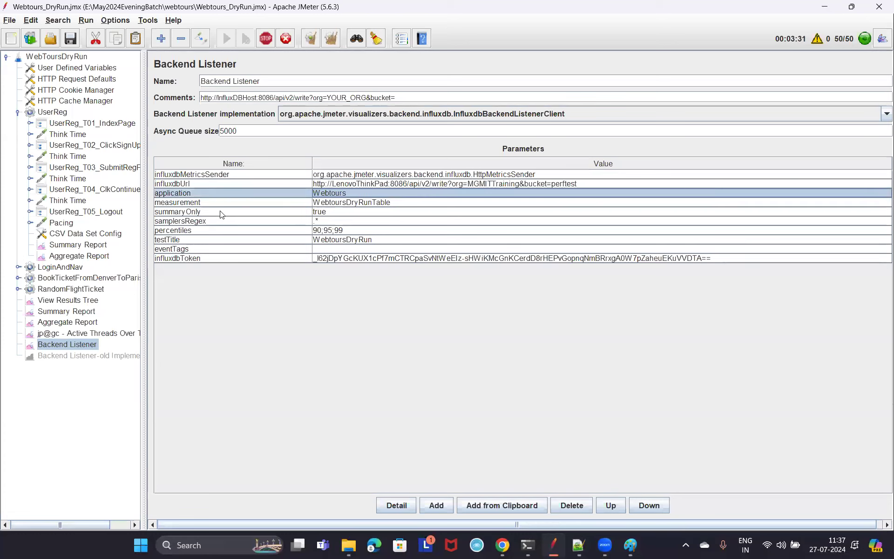
{"action": "left_click", "coordinate": [825, 5]}
Add the filters application Webtours and statut all to the query, and submit it.
{"action": "left_click", "coordinate": [475, 438]}
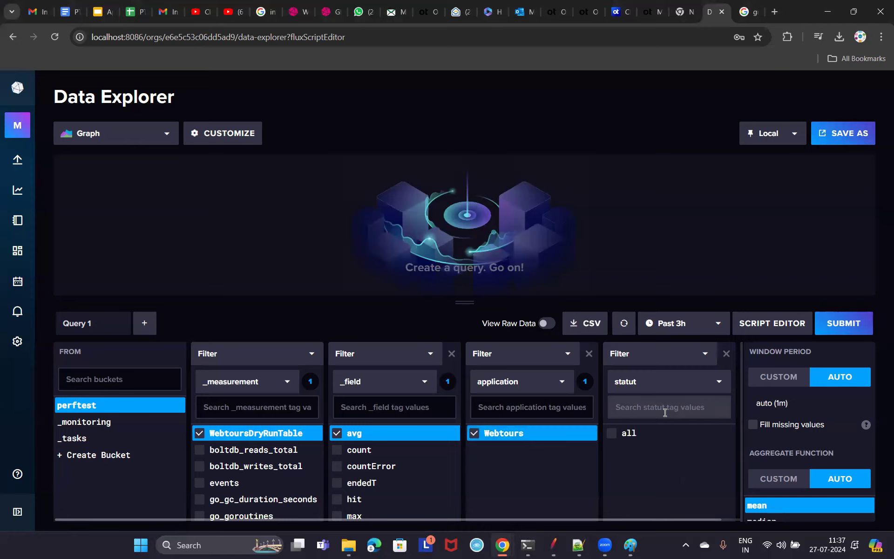
{"action": "left_click", "coordinate": [612, 433]}
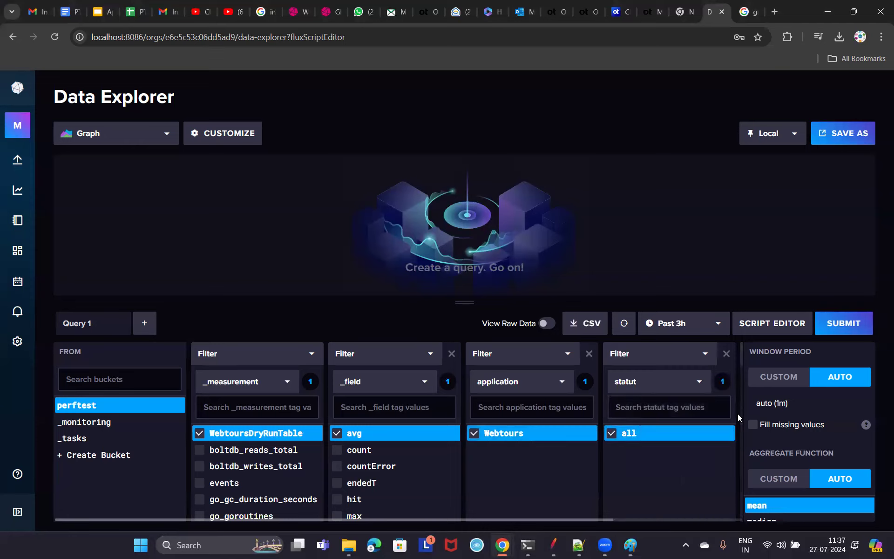
{"action": "left_click", "coordinate": [851, 321]}
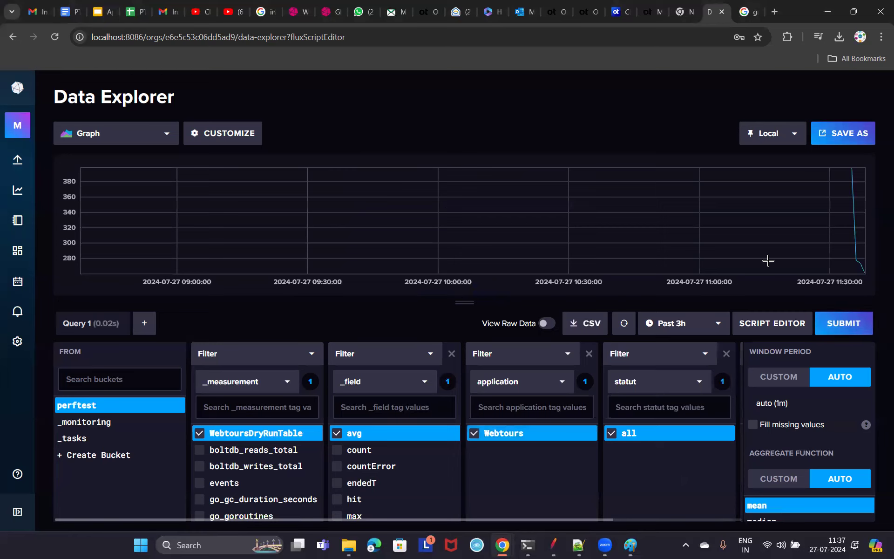
Narrow the graph's time range to Past 15m and finally Past 5m, and compare it with the elapsed test time in JMeter.
{"action": "mouse_move", "coordinate": [848, 172]}
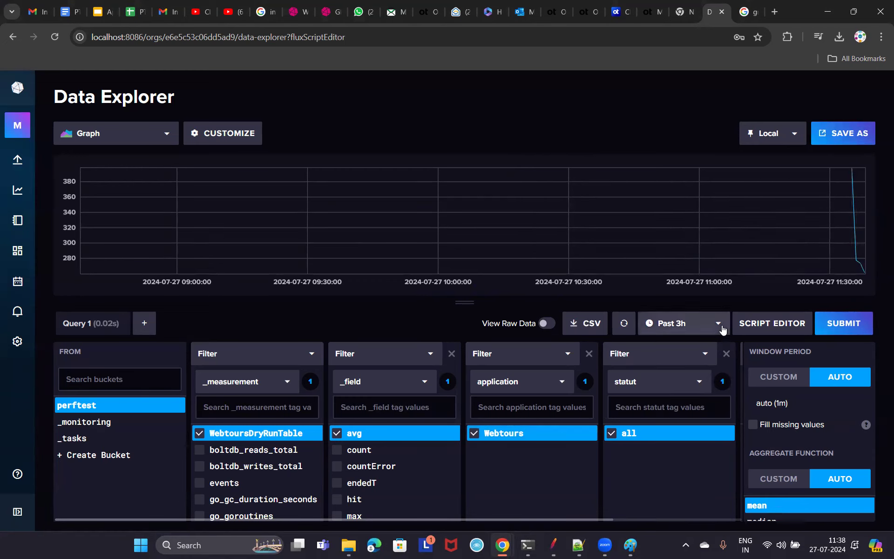
{"action": "left_click", "coordinate": [678, 326]}
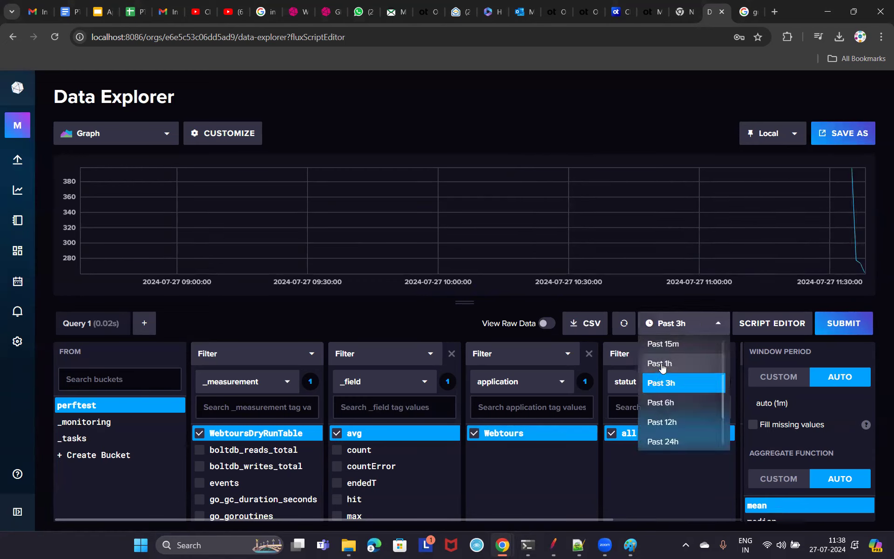
{"action": "left_click", "coordinate": [676, 347]}
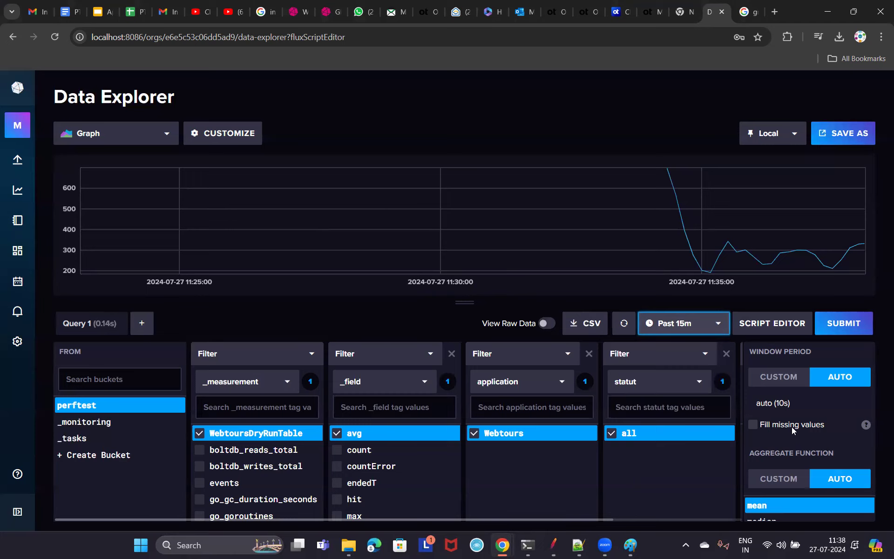
{"action": "left_click", "coordinate": [719, 326]}
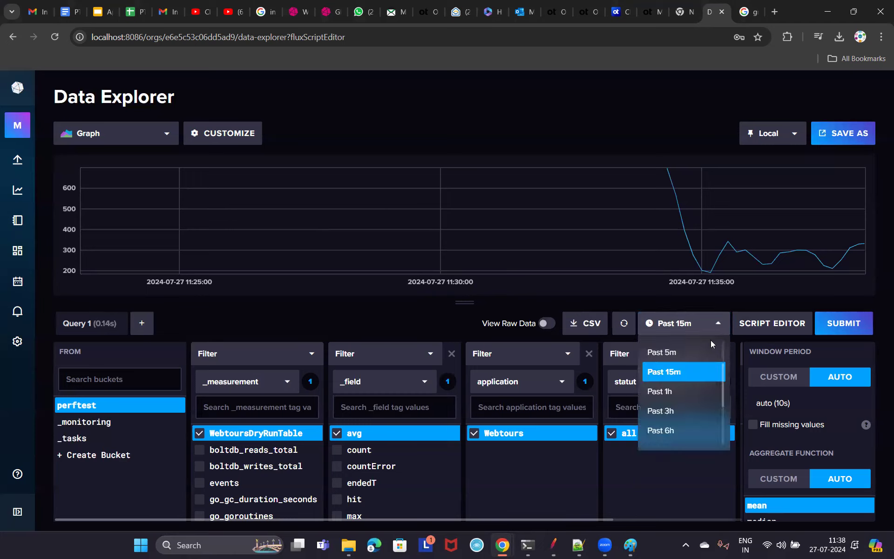
{"action": "left_click", "coordinate": [675, 355]}
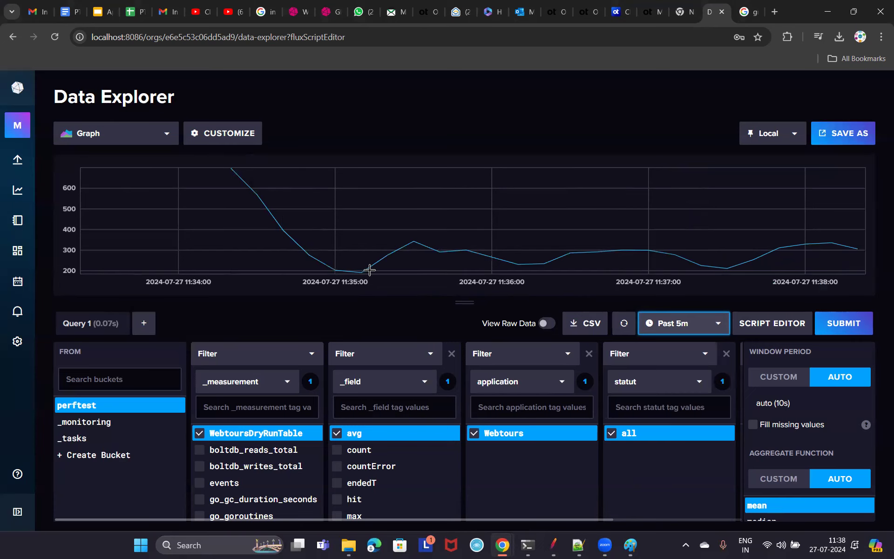
{"action": "left_click", "coordinate": [559, 545]}
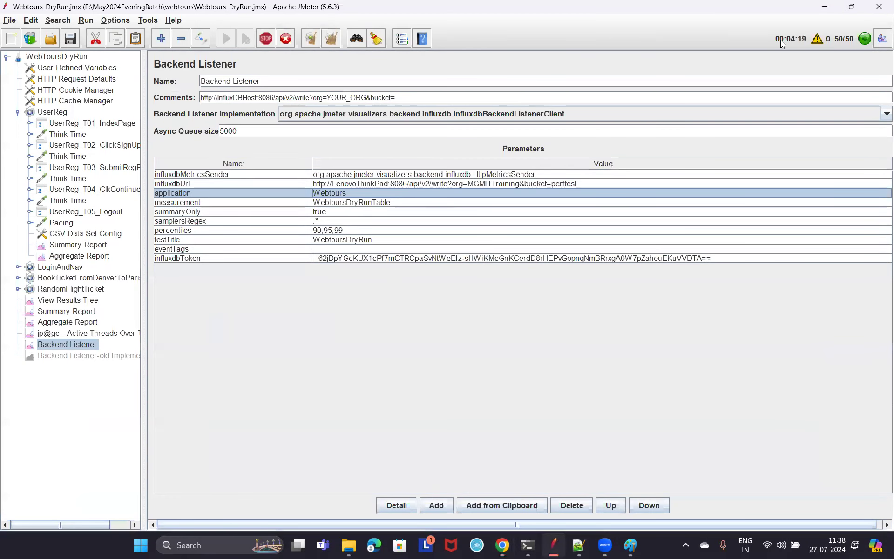
{"action": "left_click", "coordinate": [825, 6]}
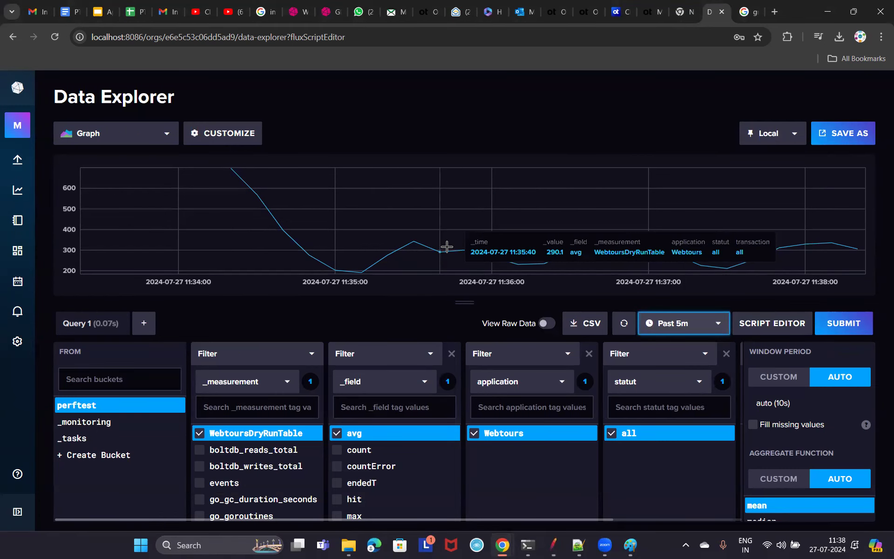
In JMeter's Backend Listener, set the summaryOnly parameter to false and save the test plan.
{"action": "left_click", "coordinate": [554, 545]}
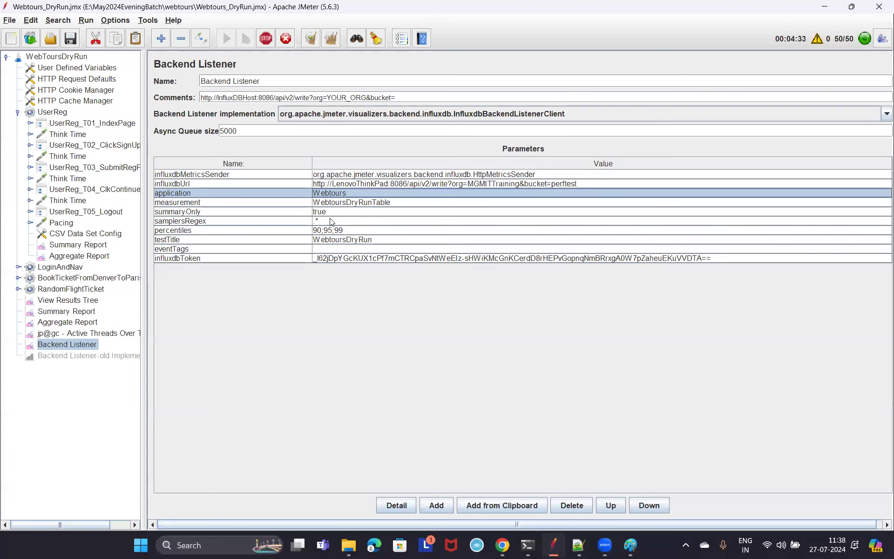
{"action": "left_click", "coordinate": [299, 216]}
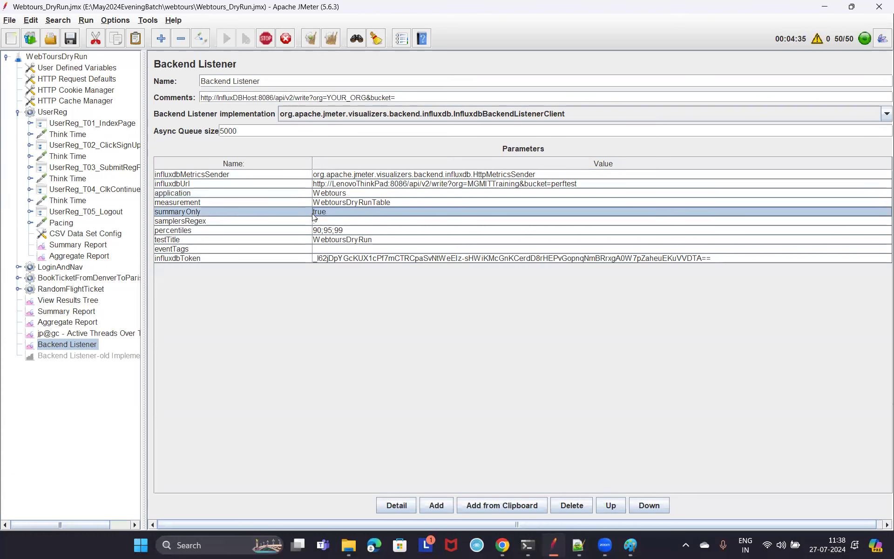
{"action": "double_click", "coordinate": [328, 211]}
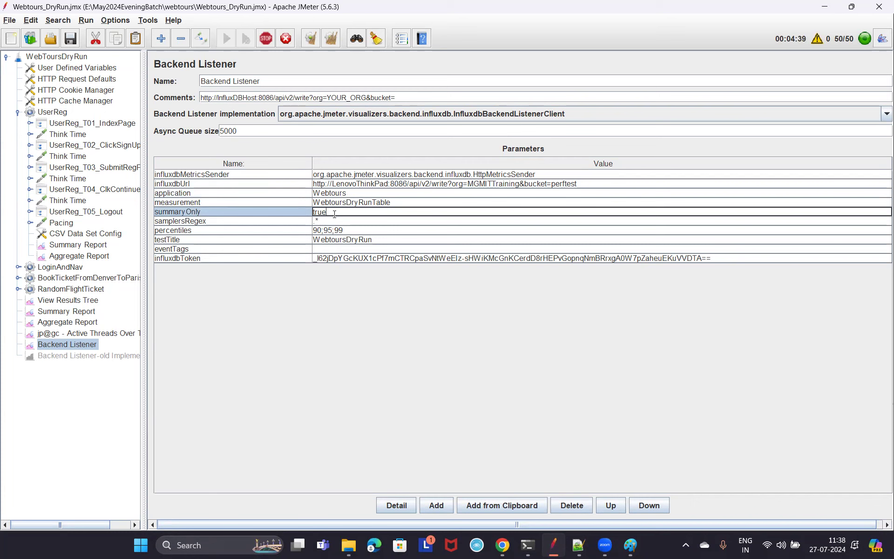
{"action": "double_click", "coordinate": [328, 210]}
{"action": "type", "text": "flas"}
{"action": "type", "text": "e"}
{"action": "key", "text": "BackSpace"}
{"action": "key", "text": "BackSpace"}
{"action": "key", "text": "BackSpace"}
{"action": "key", "text": "BackSpace"}
{"action": "type", "text": "alse"}
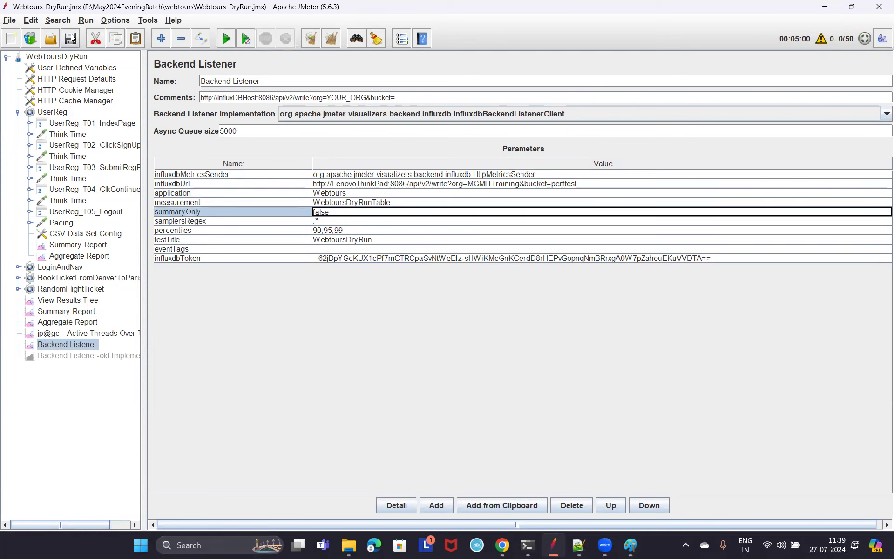
{"action": "left_click", "coordinate": [71, 38]}
{"action": "left_click", "coordinate": [338, 213]}
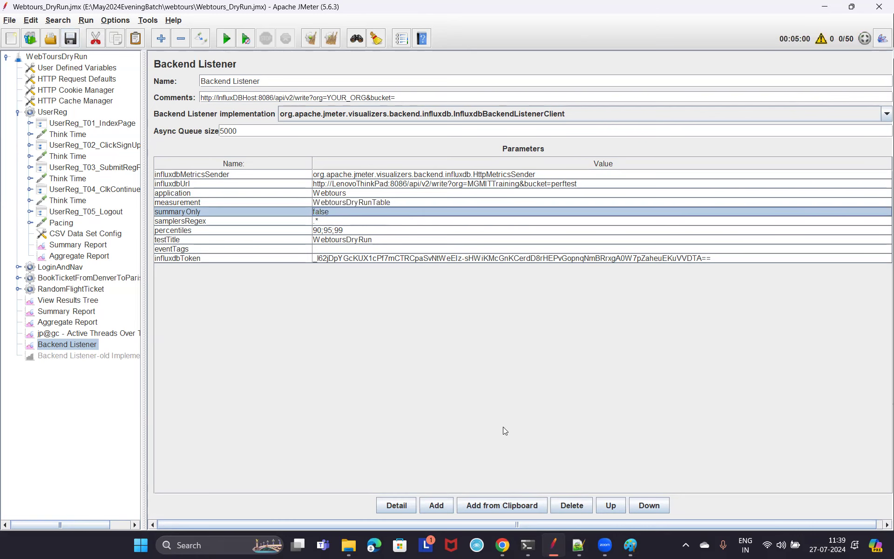
Return to the InfluxDB Data Explorer and review the avg graph and its query filters.
{"action": "mouse_move", "coordinate": [560, 549]}
{"action": "mouse_move", "coordinate": [502, 545]}
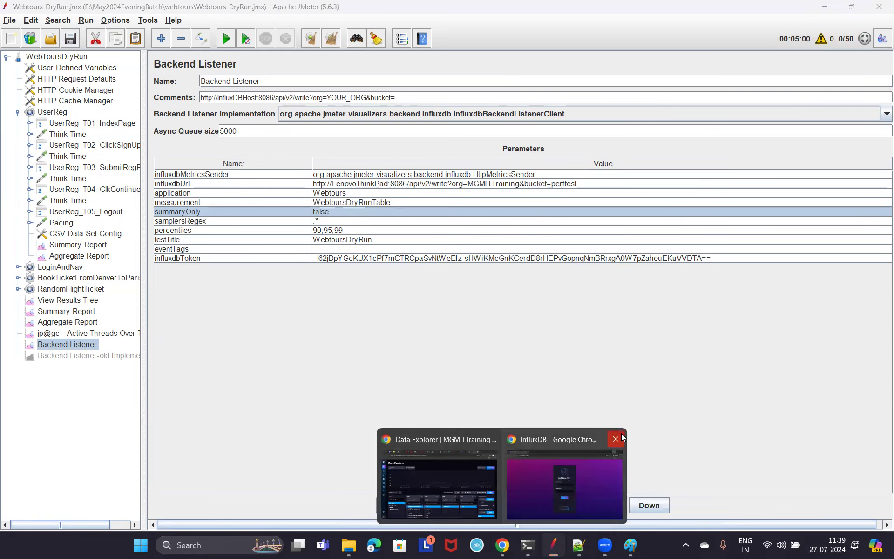
{"action": "left_click", "coordinate": [514, 475]}
{"action": "mouse_move", "coordinate": [267, 186]}
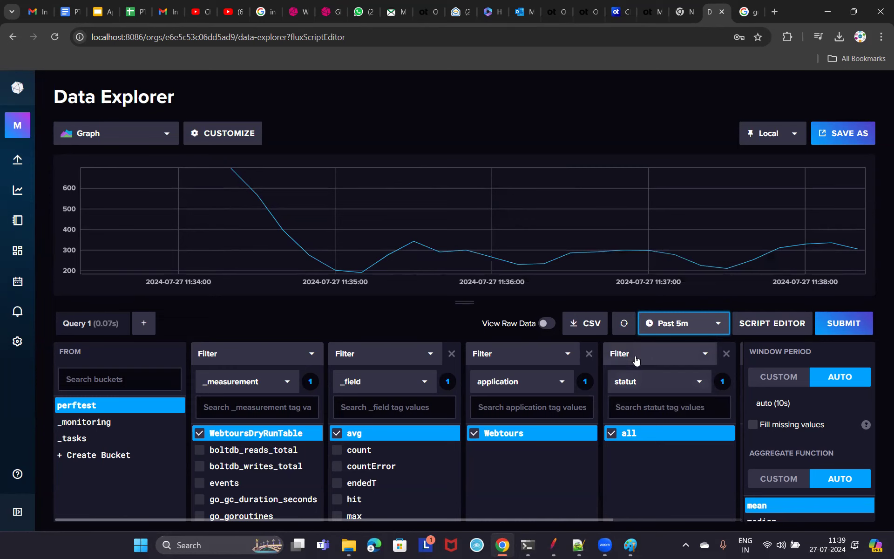
{"action": "mouse_move", "coordinate": [644, 253]}
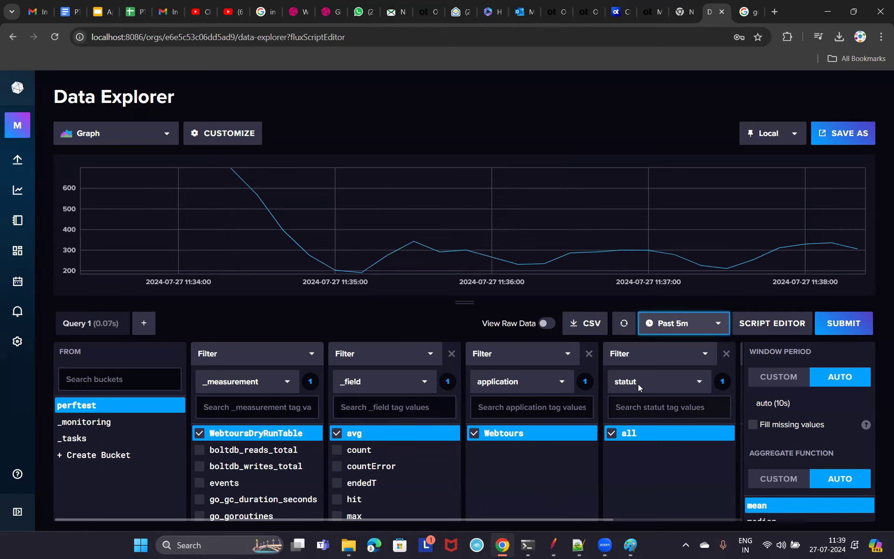
In JMeter's Backend Listener, change the measurement name to WebtoursDryRun27JulyTable.
{"action": "left_click", "coordinate": [553, 545]}
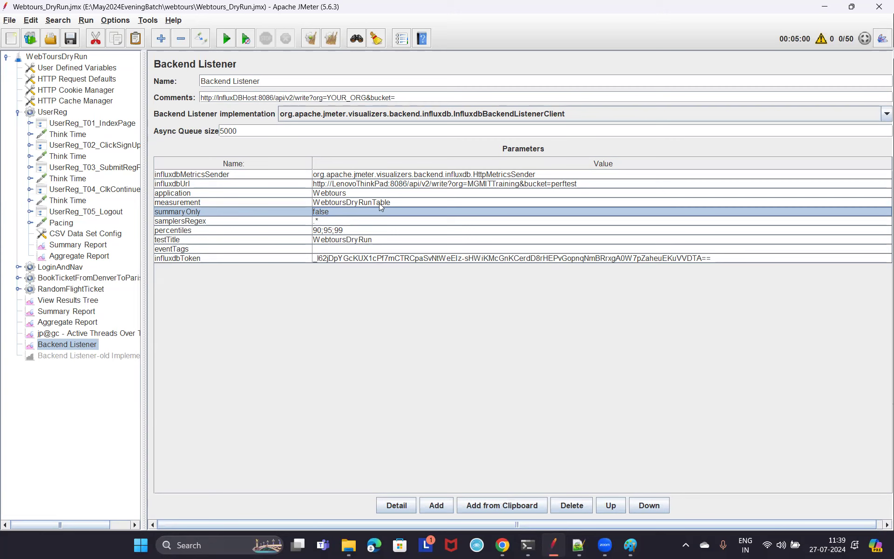
{"action": "left_click", "coordinate": [395, 203]}
{"action": "left_click", "coordinate": [401, 203]}
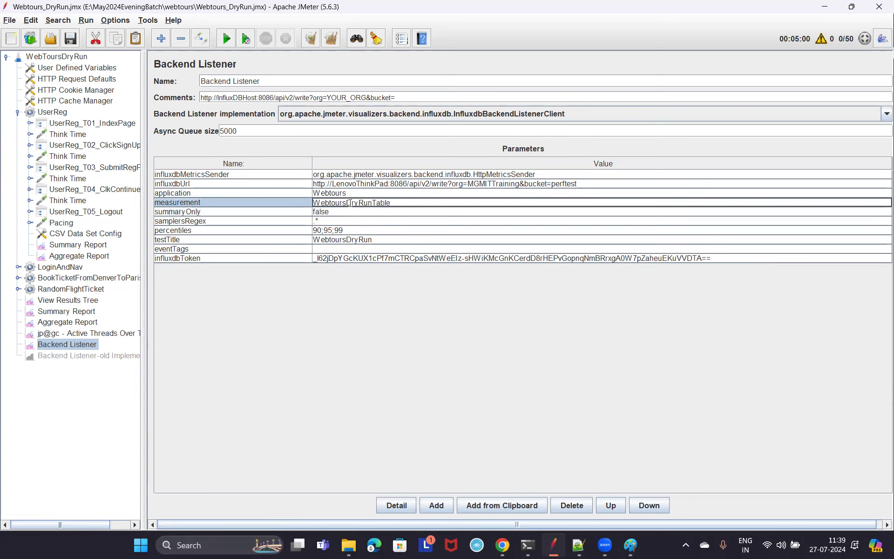
{"action": "type", "text": "2"}
{"action": "type", "text": "27July"}
Change the Backend Listener's testTitle parameter to WebtoursDryRun27July and save the test plan.
{"action": "left_click", "coordinate": [376, 241]}
{"action": "double_click", "coordinate": [378, 239]}
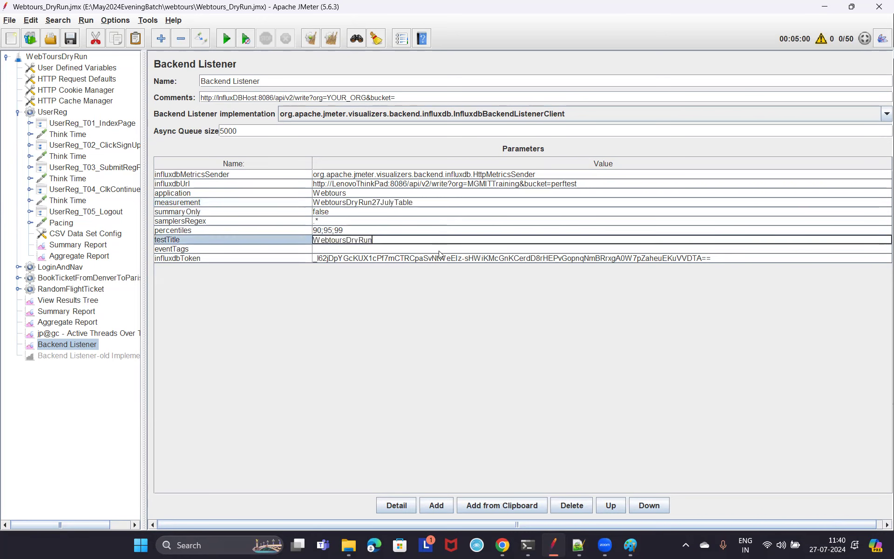
{"action": "type", "text": "27July"}
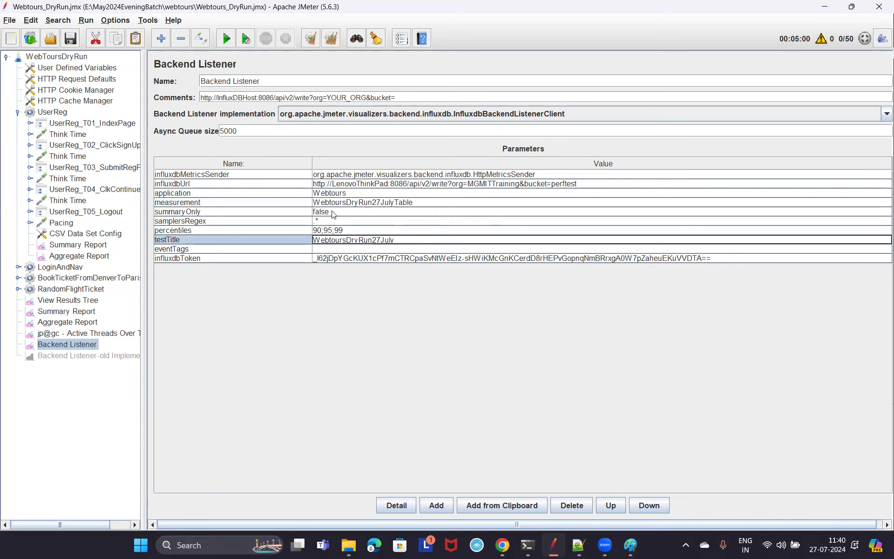
{"action": "left_click", "coordinate": [363, 193]}
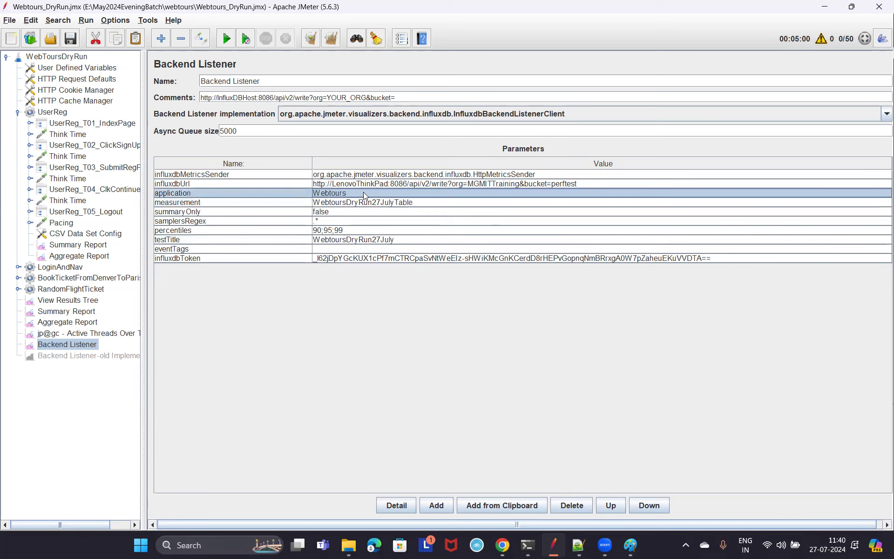
{"action": "left_click", "coordinate": [71, 38]}
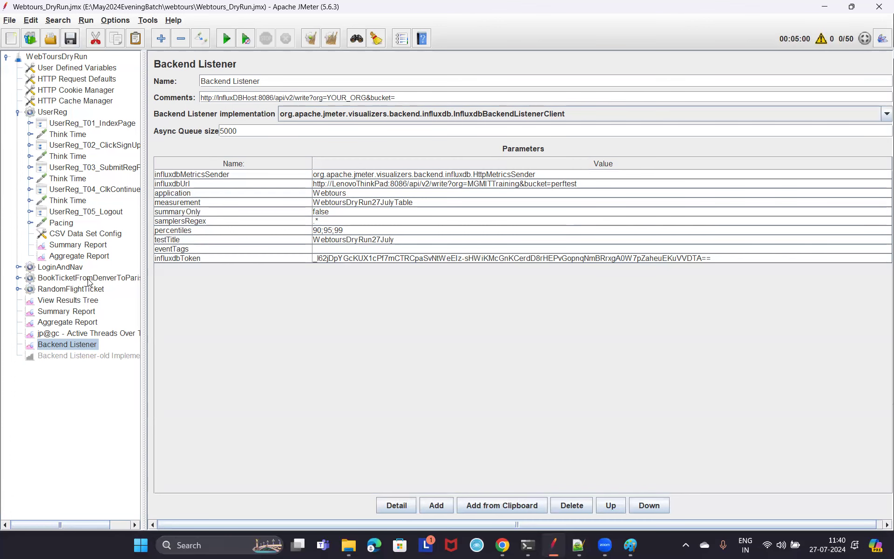
Review the results file settings of the View Results Tree, Summary Report, Aggregate Report and Active Threads Over Time listeners, and revisit the Backend Listener.
{"action": "left_click", "coordinate": [70, 300]}
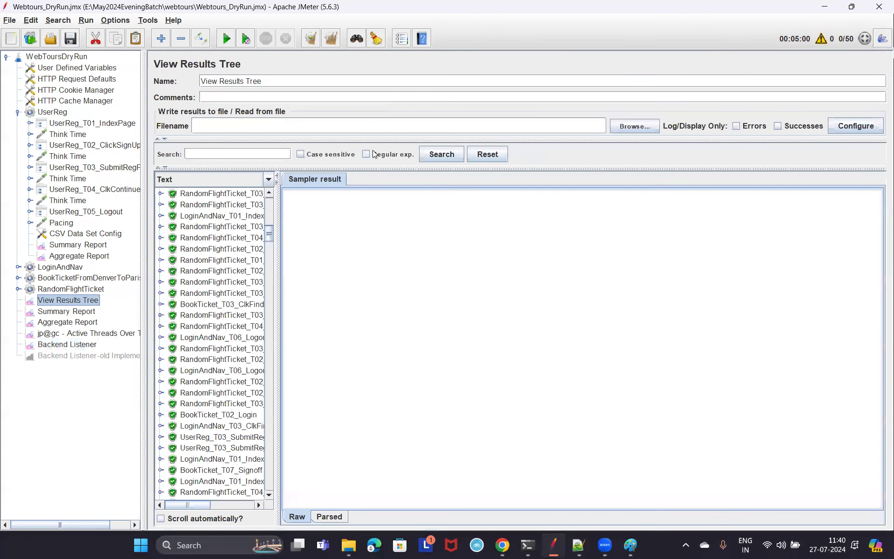
{"action": "left_click", "coordinate": [253, 127]}
{"action": "left_click_drag", "start_coordinate": [277, 255], "coordinate": [313, 254]}
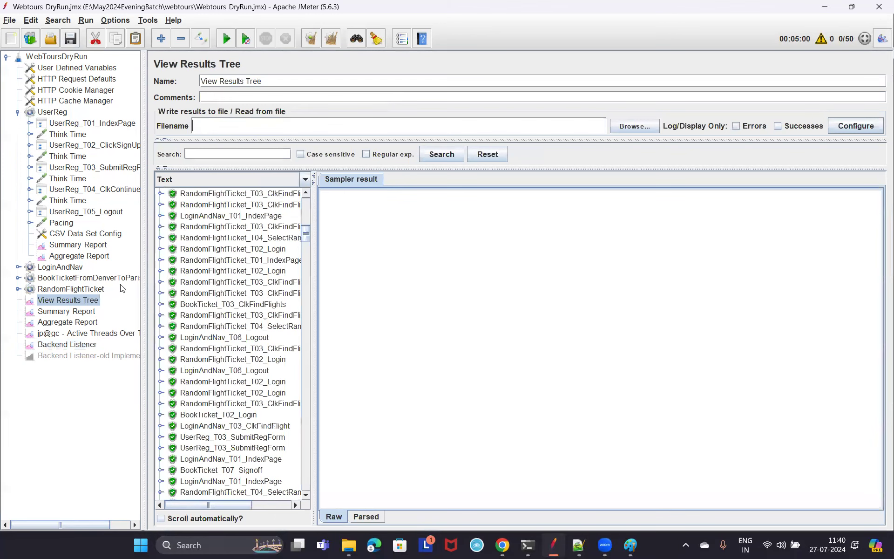
{"action": "left_click", "coordinate": [74, 311]}
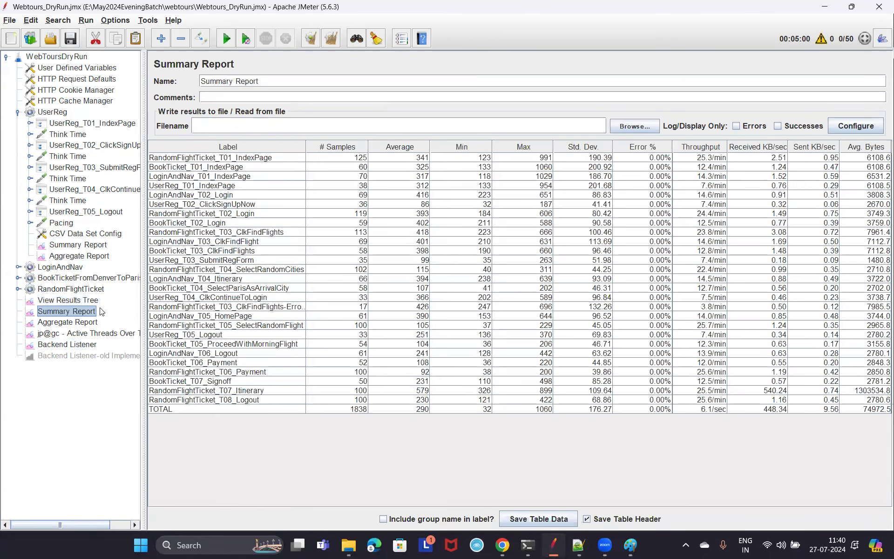
{"action": "left_click", "coordinate": [68, 324]}
{"action": "left_click", "coordinate": [84, 334]}
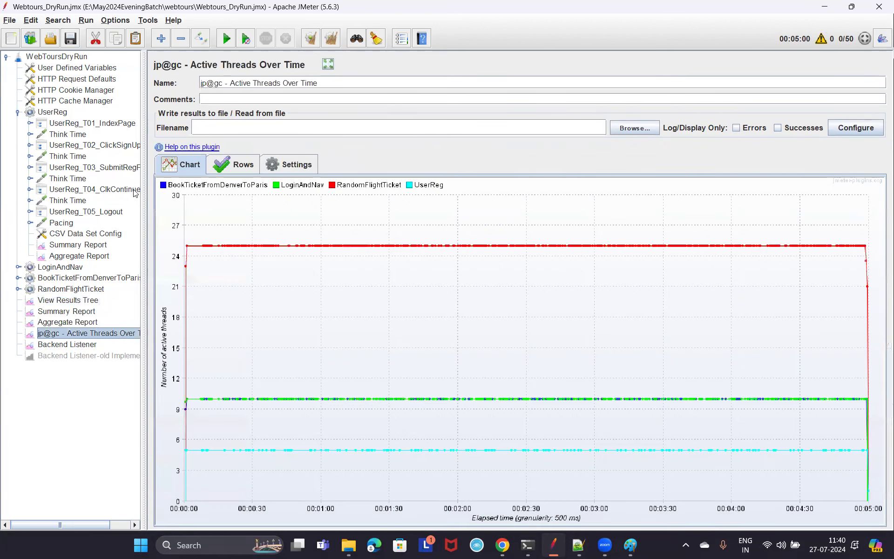
{"action": "left_click", "coordinate": [70, 301]}
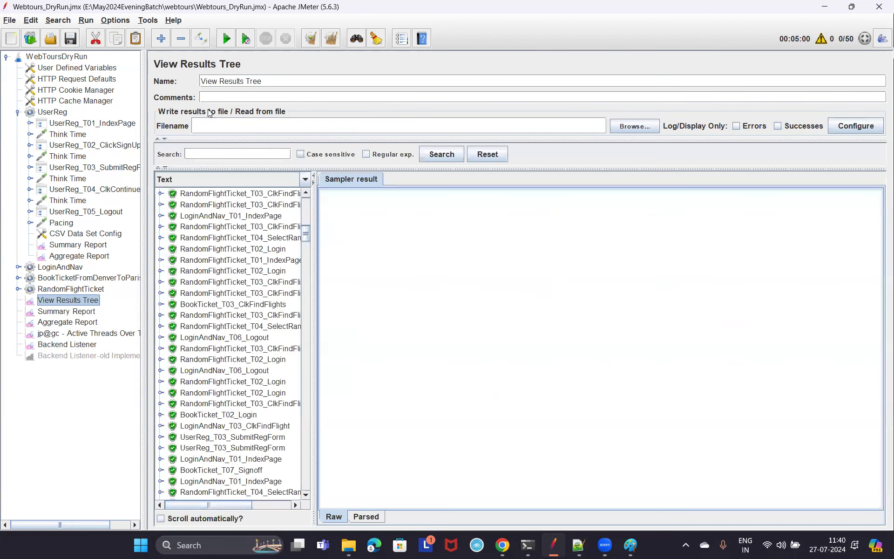
{"action": "left_click", "coordinate": [87, 311]}
{"action": "left_click", "coordinate": [89, 325]}
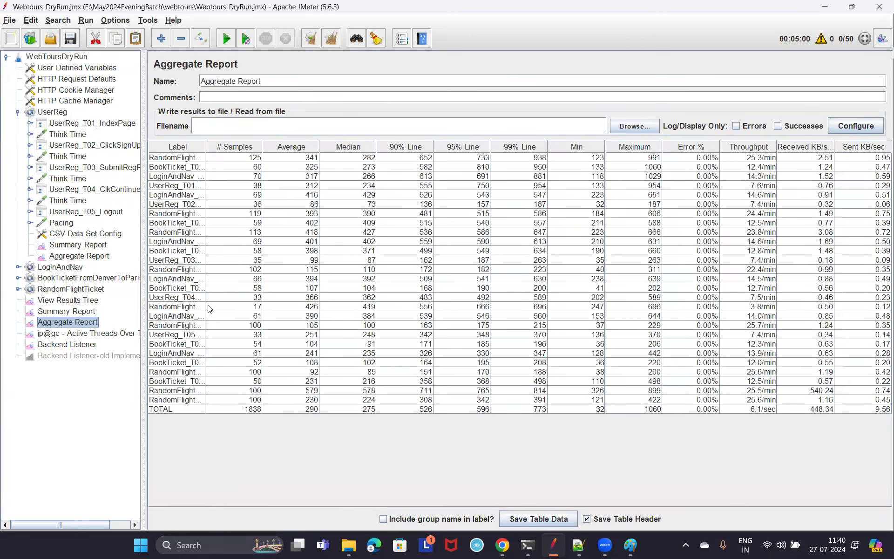
{"action": "left_click", "coordinate": [78, 333]}
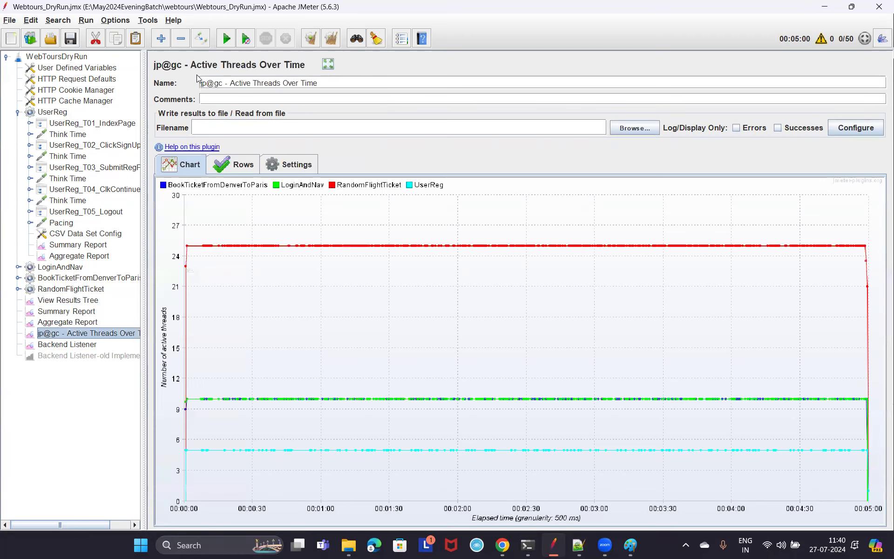
{"action": "left_click", "coordinate": [74, 346]}
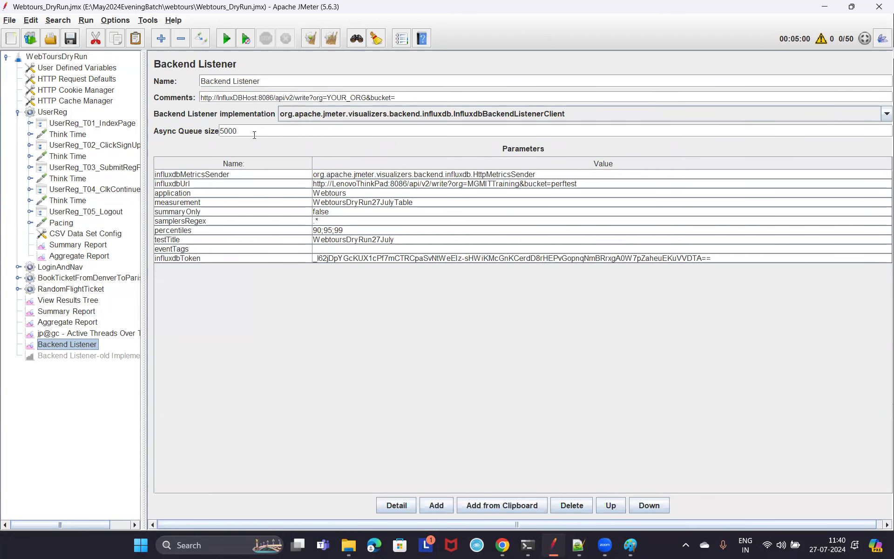
{"action": "left_click", "coordinate": [74, 332]}
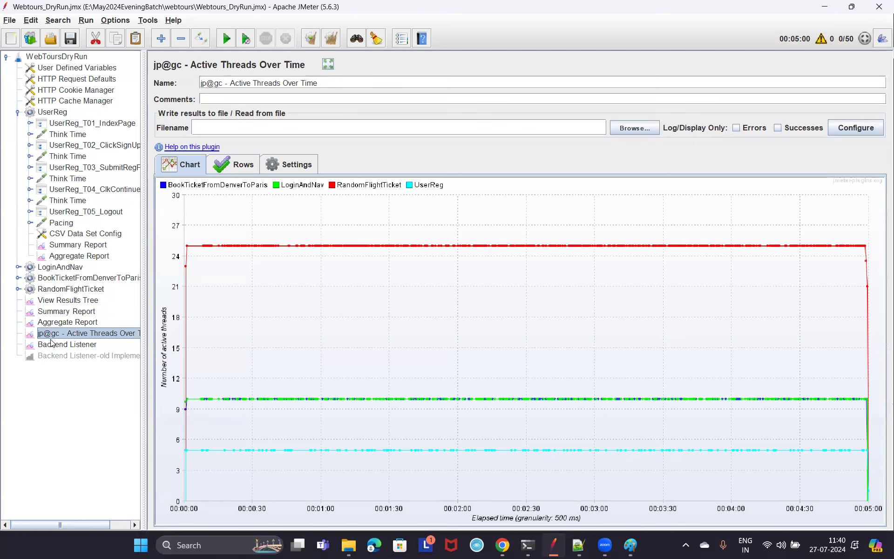
{"action": "left_click", "coordinate": [74, 300]}
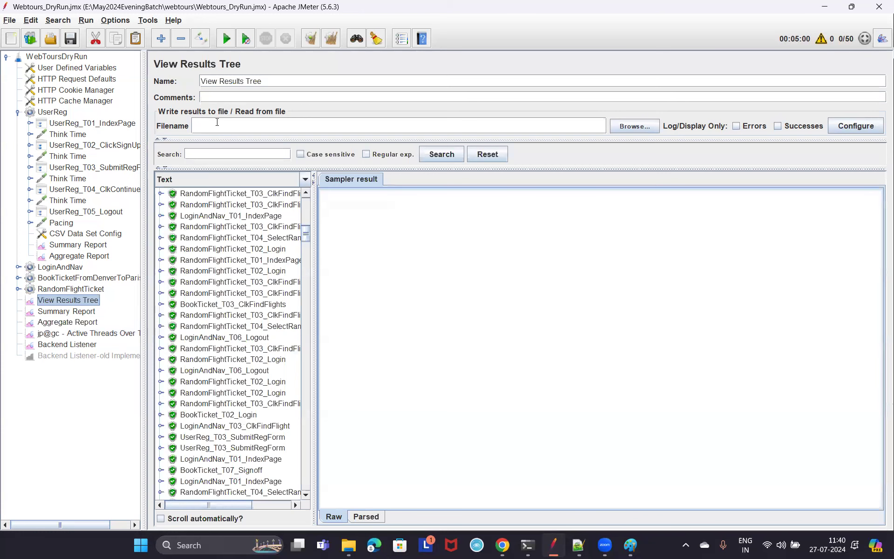
Set the results file name of the test plan's overall Summary Report to WebtoursDryRun27July.xml.
{"action": "left_click", "coordinate": [77, 311]}
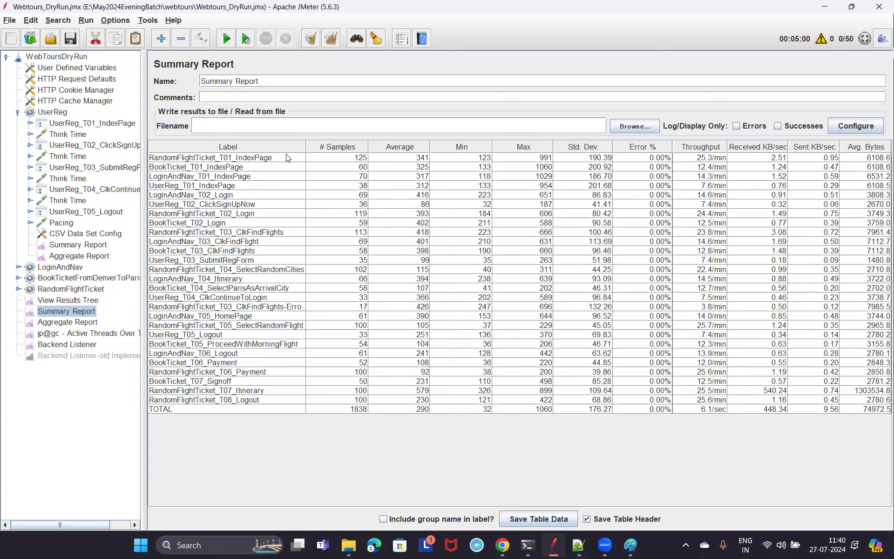
{"action": "type", "text": "webtours"}
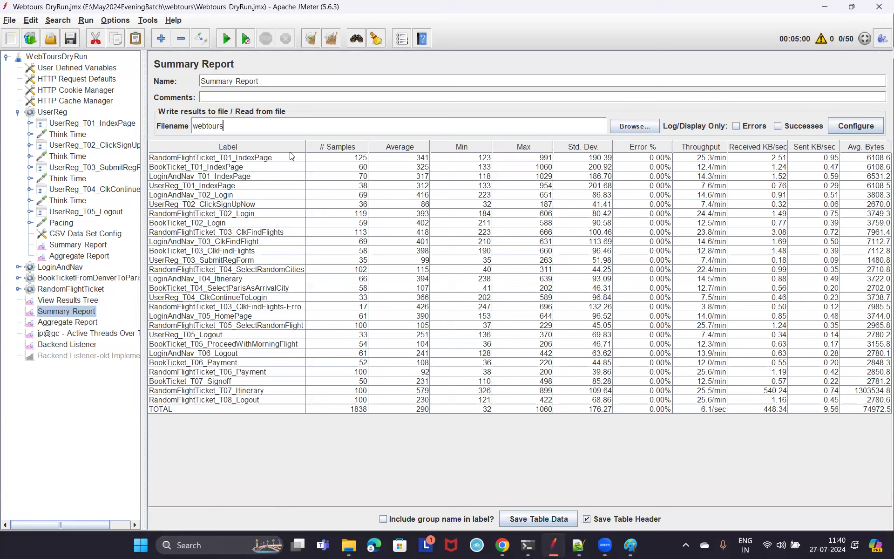
{"action": "key", "text": "BackSpace"}
{"action": "key", "text": "BackSpace"}
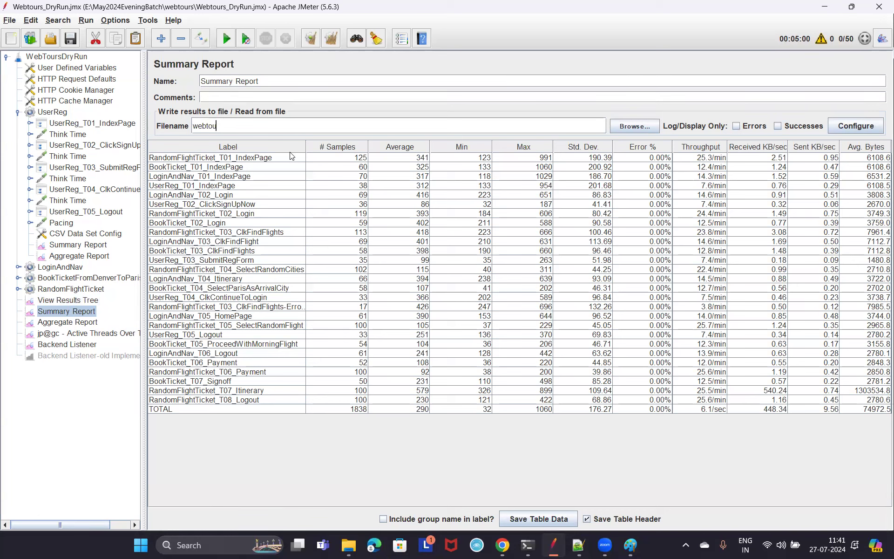
{"action": "key", "text": "BackSpace"}
{"action": "key", "text": "BackSpace"}
{"action": "key", "text": "BackSpace"}
{"action": "type", "text": "W"}
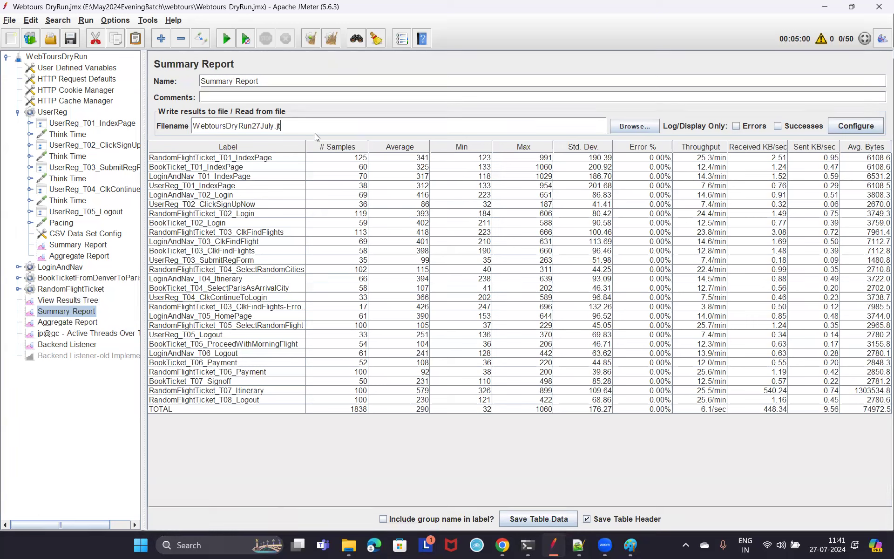
{"action": "key", "text": "BackSpace"}
{"action": "key", "text": "BackSpace"}
{"action": "key", "text": "BackSpace"}
{"action": "type", "text": "xml"}
Enable Save As XML and all other unselected save options in the Summary Report's result configuration, and save the test plan.
{"action": "left_click", "coordinate": [856, 125]}
{"action": "left_click", "coordinate": [259, 197]}
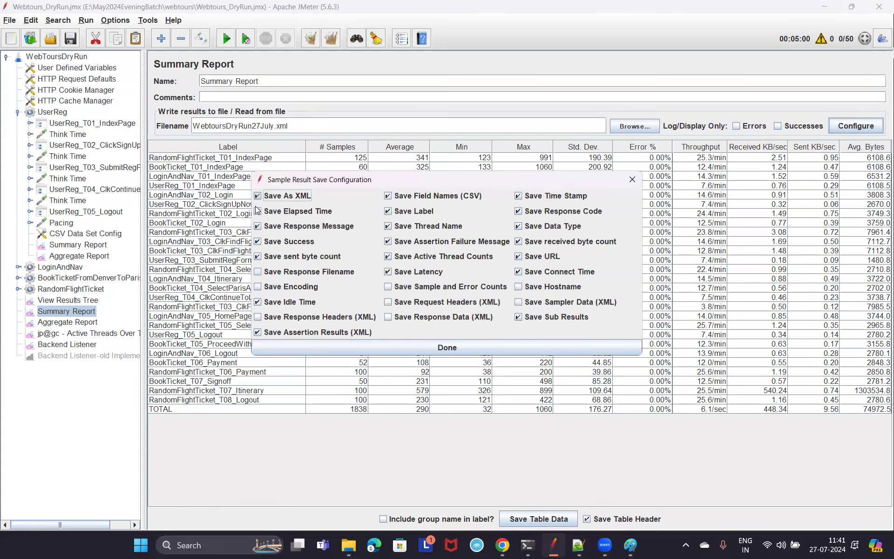
{"action": "left_click", "coordinate": [258, 272]}
{"action": "left_click", "coordinate": [258, 287]}
{"action": "left_click", "coordinate": [257, 317]}
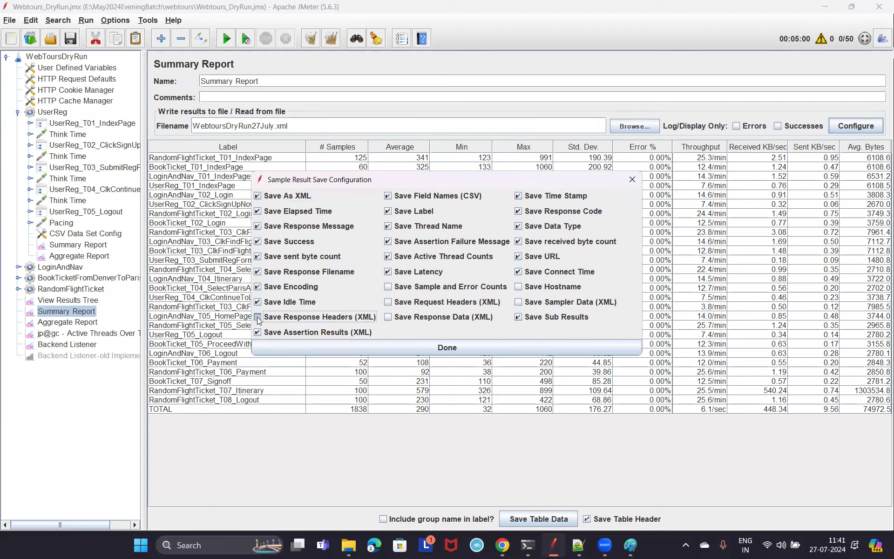
{"action": "left_click", "coordinate": [388, 317]}
{"action": "left_click", "coordinate": [388, 302]}
{"action": "left_click", "coordinate": [388, 288]}
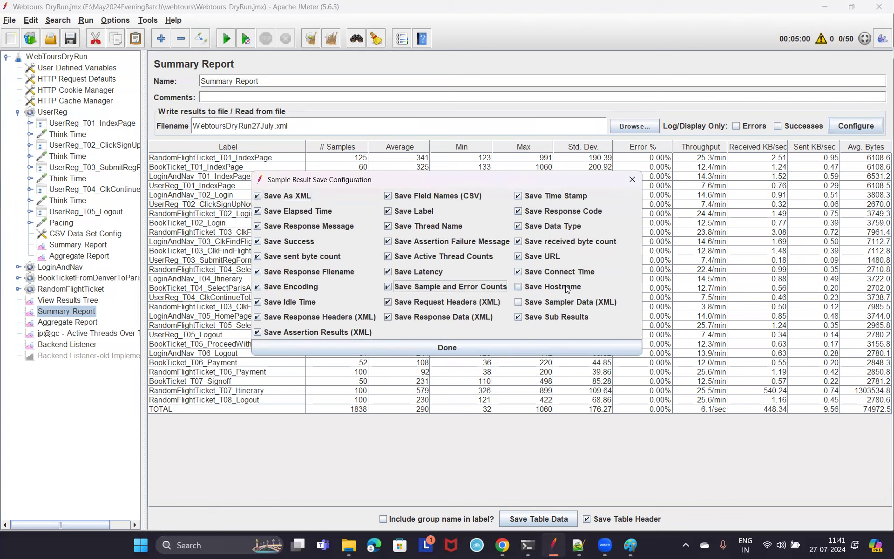
{"action": "left_click", "coordinate": [518, 286]}
{"action": "left_click", "coordinate": [518, 302]}
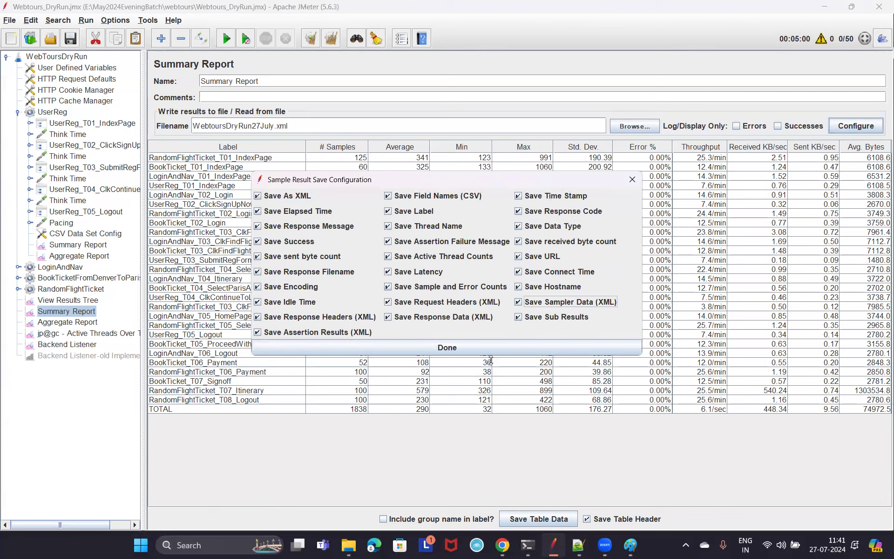
{"action": "left_click", "coordinate": [436, 348]}
{"action": "left_click", "coordinate": [70, 39]}
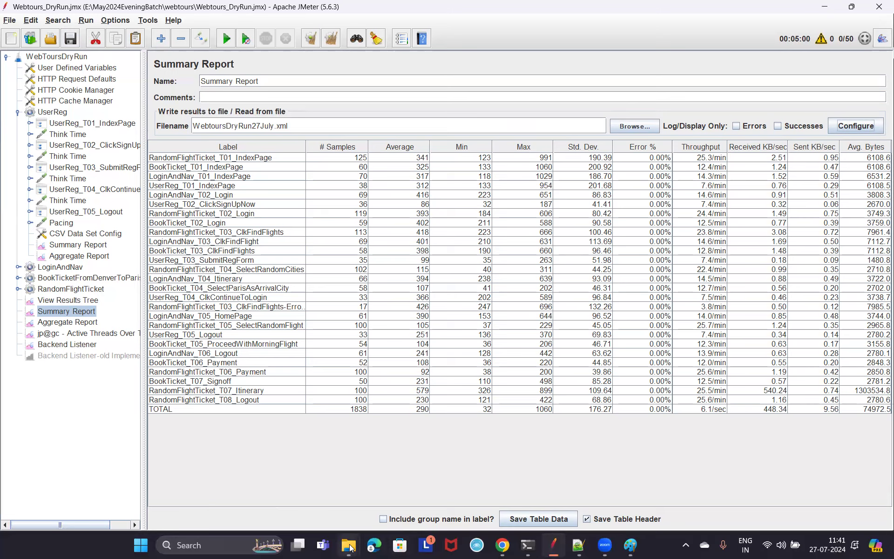
Check JMeter's bin folder in File Explorer and return to the Summary Report's results file name.
{"action": "mouse_move", "coordinate": [351, 548]}
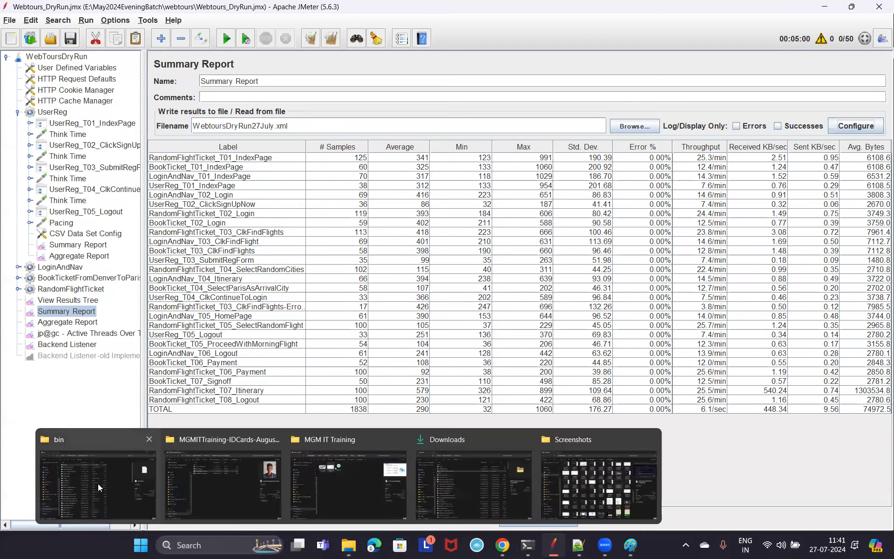
{"action": "left_click", "coordinate": [106, 465]}
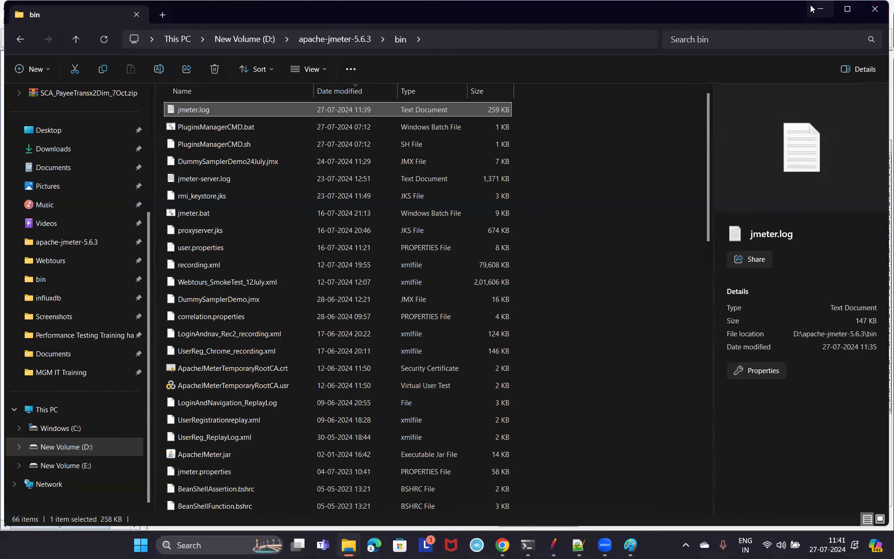
{"action": "key", "text": "alt+Tab"}
{"action": "triple_click", "coordinate": [307, 127]}
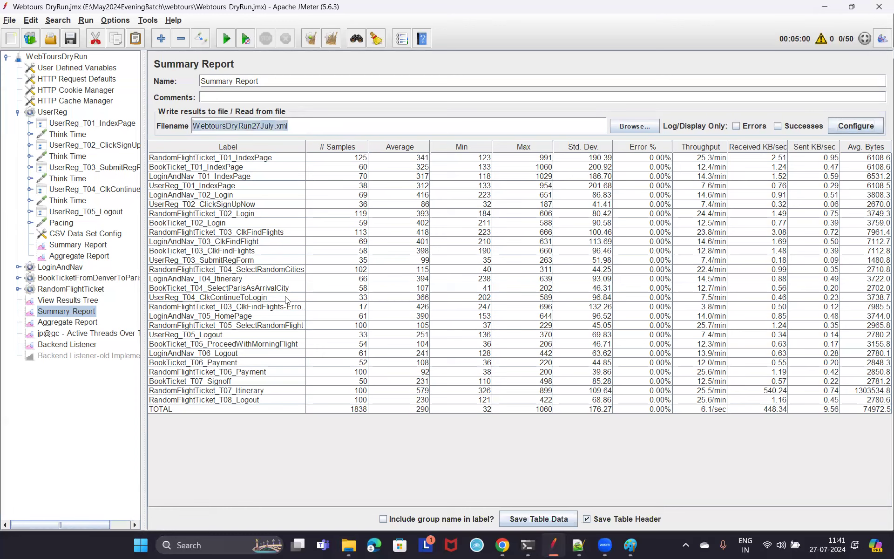
In File Explorer, open the webtours folder inside May2024EveningBatch on drive E and copy its path.
{"action": "mouse_move", "coordinate": [356, 548]}
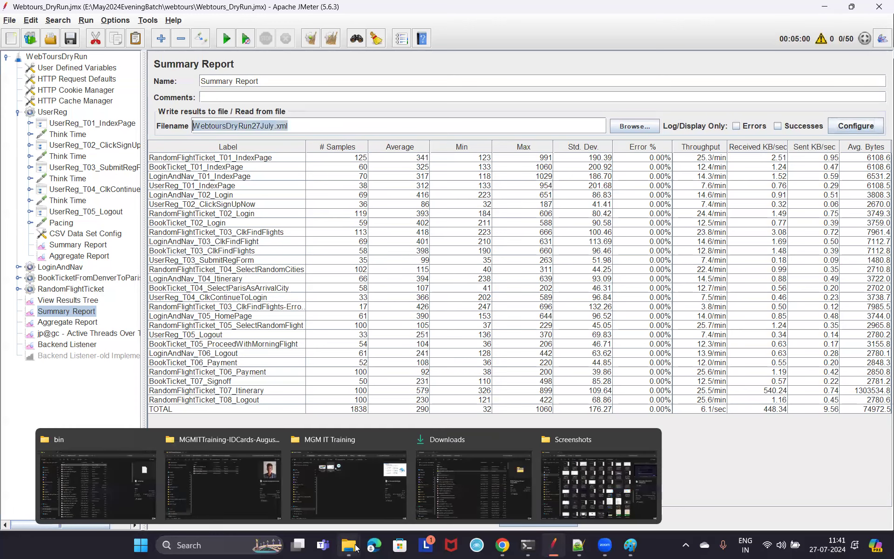
{"action": "left_click", "coordinate": [70, 466]}
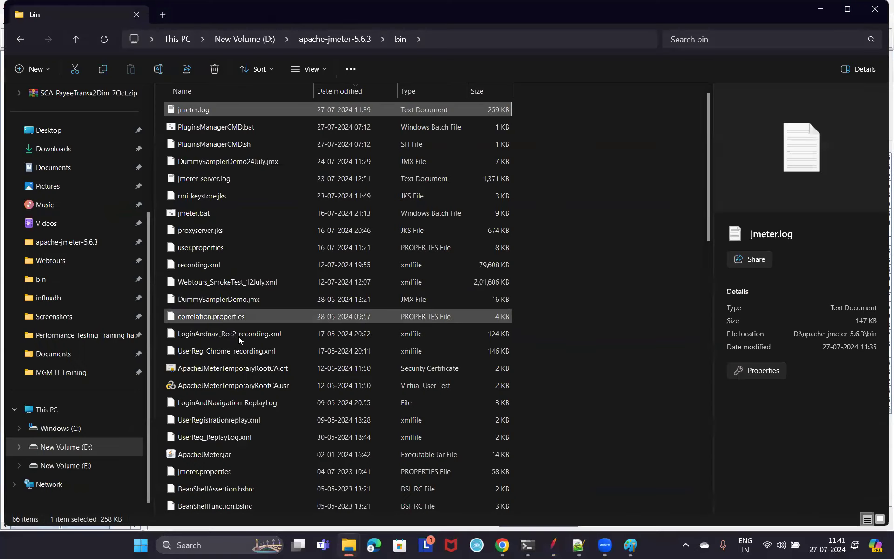
{"action": "left_click", "coordinate": [86, 468]}
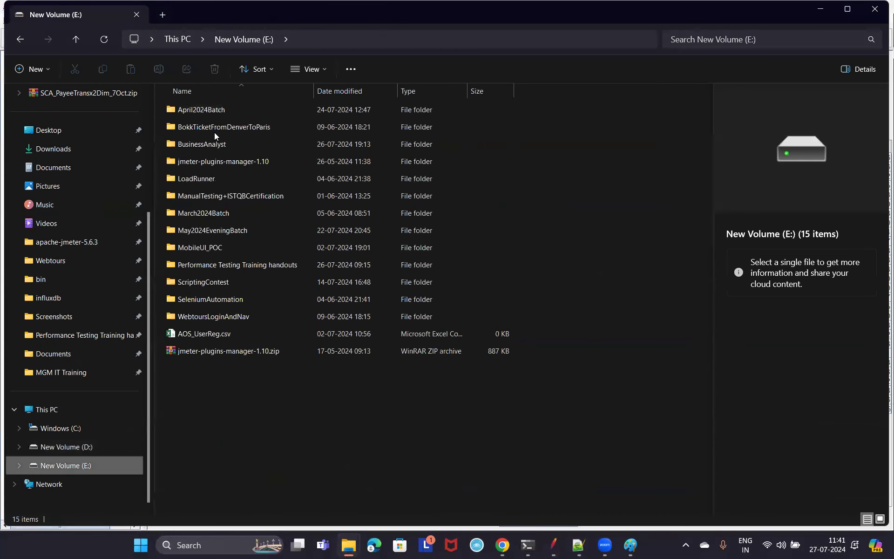
{"action": "left_click", "coordinate": [212, 231]}
{"action": "double_click", "coordinate": [212, 231]}
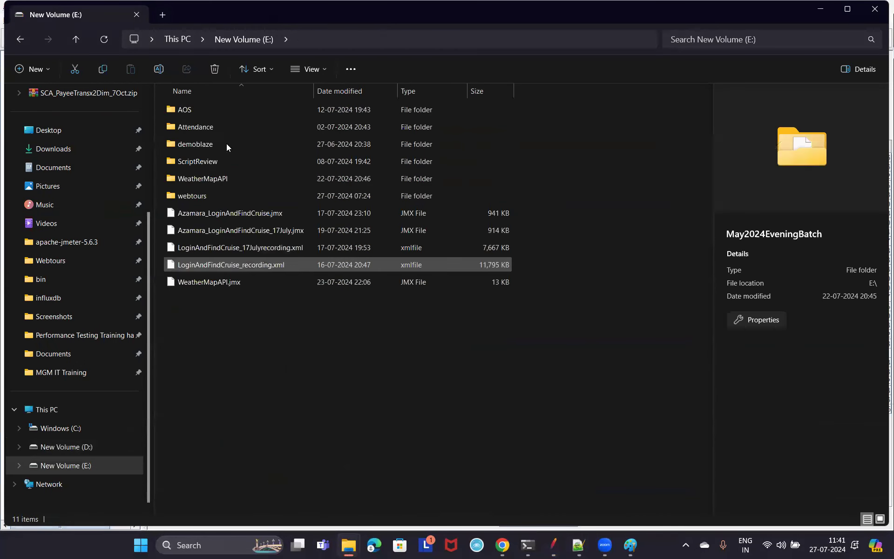
{"action": "double_click", "coordinate": [206, 196]}
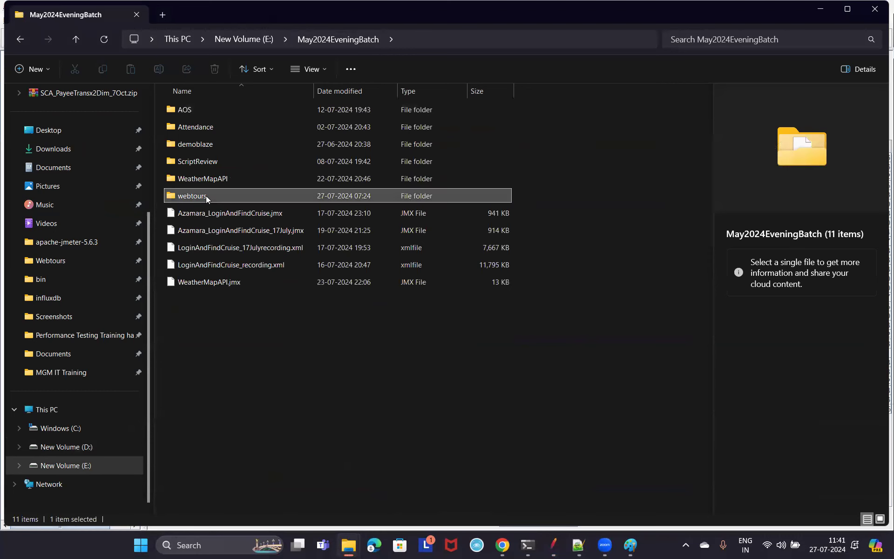
{"action": "left_click", "coordinate": [464, 40]}
{"action": "key", "text": "ctrl+c"}
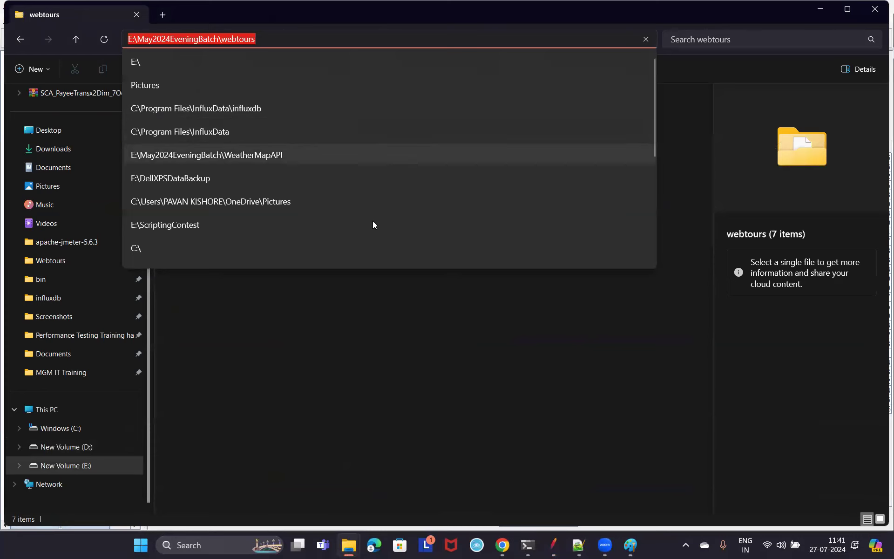
{"action": "key", "text": "Escape"}
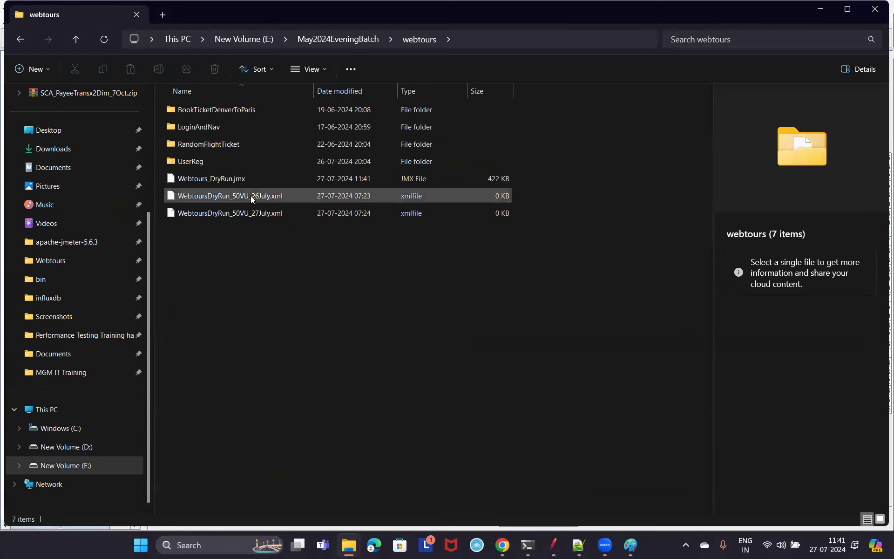
Return to JMeter and prefix the Summary Report's results file name with the folder path E:\May2024EveningBatch\webtours\.
{"action": "left_click", "coordinate": [821, 9]}
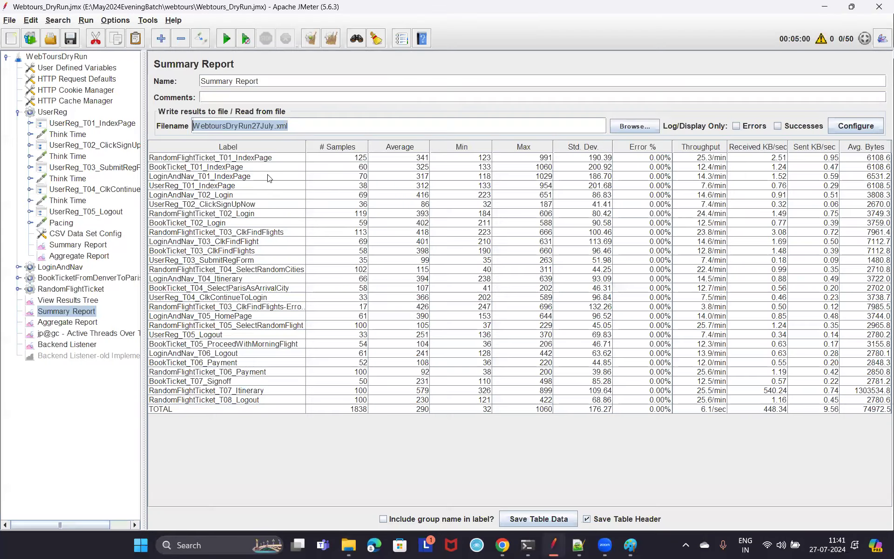
{"action": "left_click", "coordinate": [194, 125]}
{"action": "key", "text": "ctrl+v"}
{"action": "type", "text": "\\"}
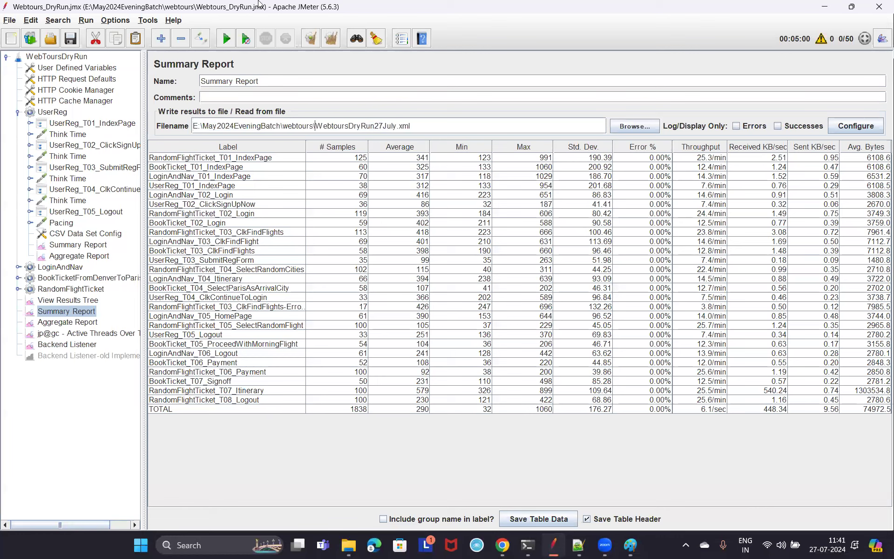
Look over the Backend Listener and Active Threads Over Time listener, and clear all results of the previous run.
{"action": "key", "text": "End"}
{"action": "key", "text": "BackSpace"}
{"action": "left_click", "coordinate": [67, 347]}
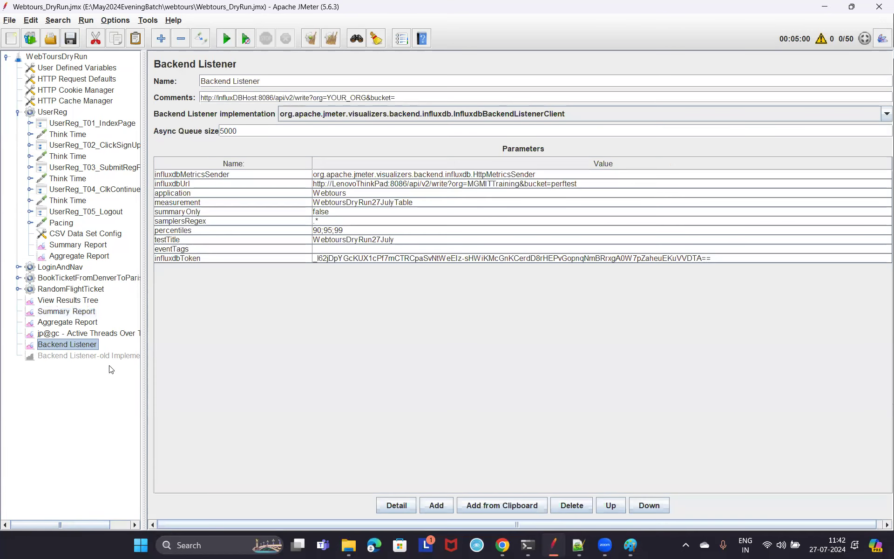
{"action": "left_click", "coordinate": [88, 334]}
{"action": "left_click", "coordinate": [330, 39]}
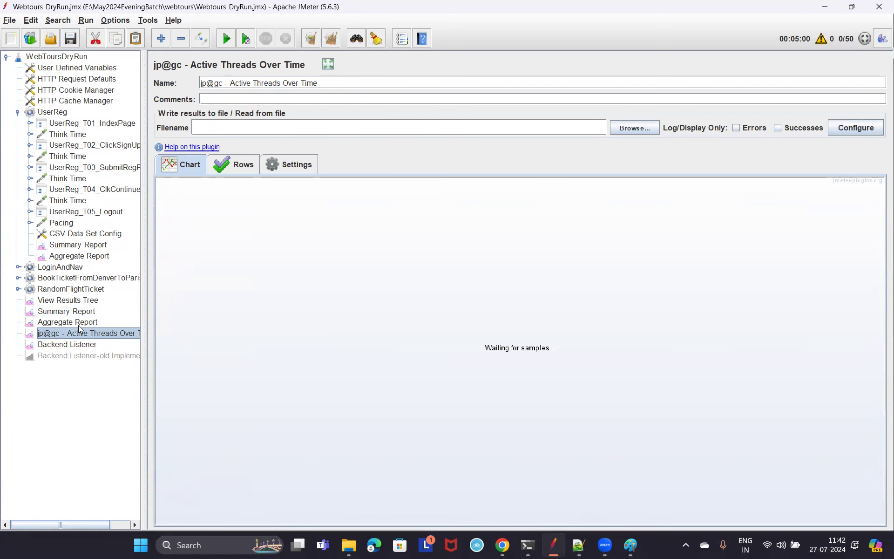
Check the Backend Listener's summaryOnly parameter and start the load test with View Results Tree open.
{"action": "left_click", "coordinate": [60, 347]}
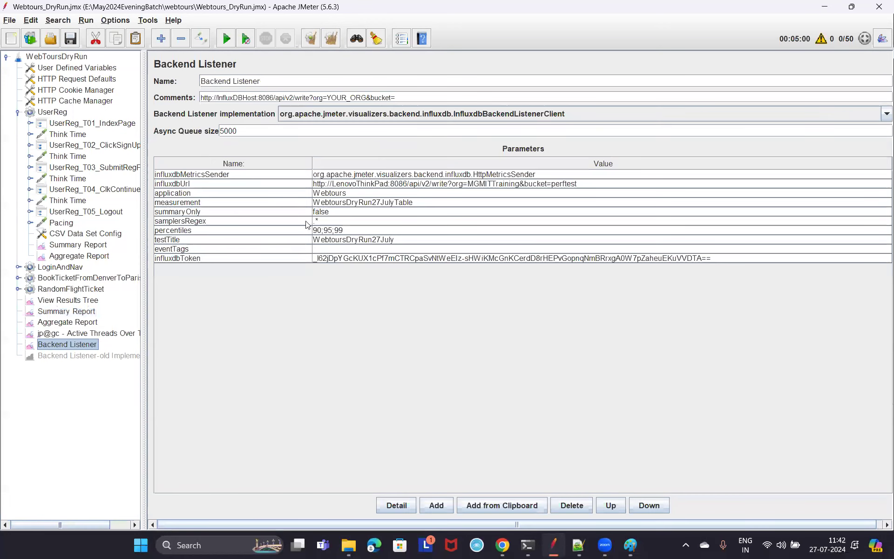
{"action": "left_click", "coordinate": [329, 214]}
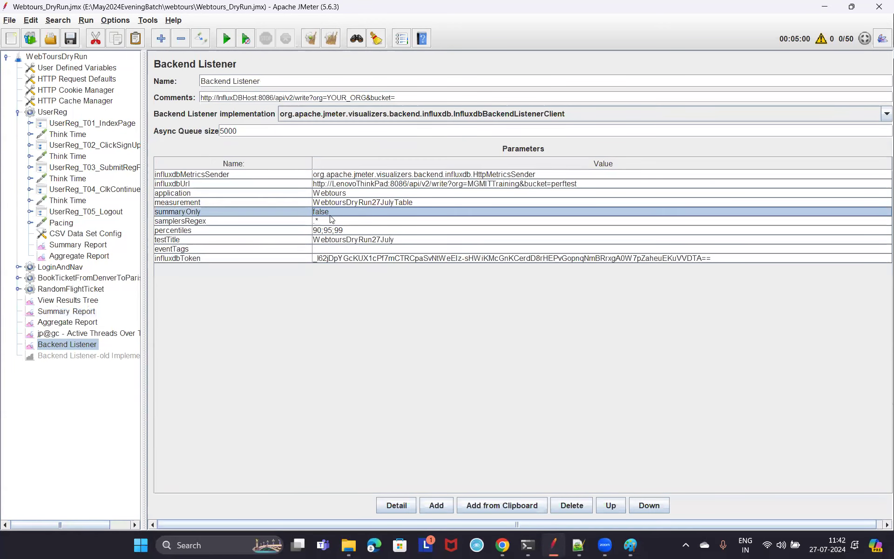
{"action": "double_click", "coordinate": [332, 212]}
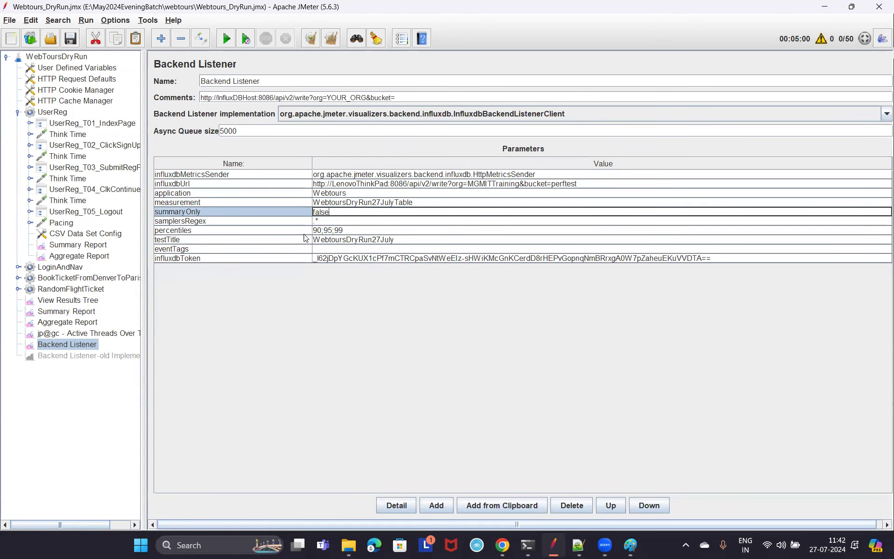
{"action": "left_click", "coordinate": [79, 301]}
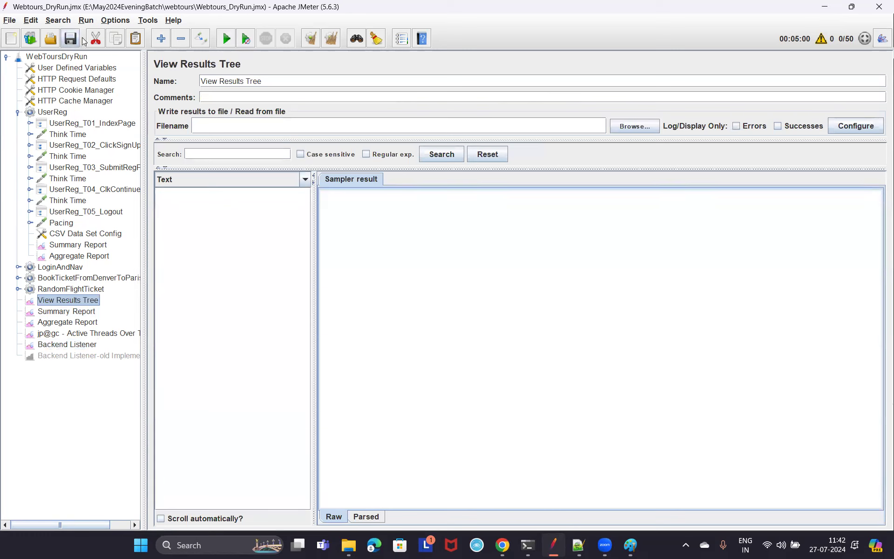
{"action": "left_click", "coordinate": [227, 40]}
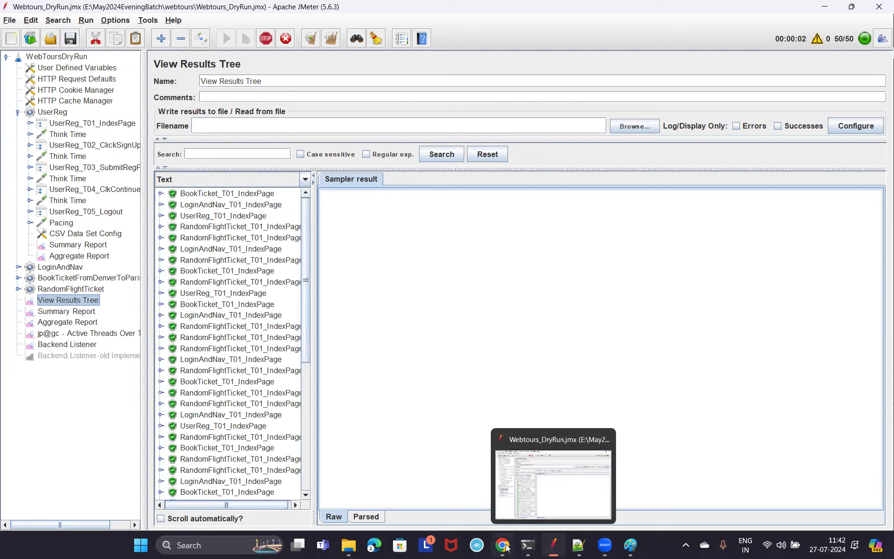
Switch to InfluxDB's Data Explorer in Chrome and reload the page to refresh the measurement list.
{"action": "mouse_move", "coordinate": [503, 545]}
{"action": "left_click", "coordinate": [508, 501]}
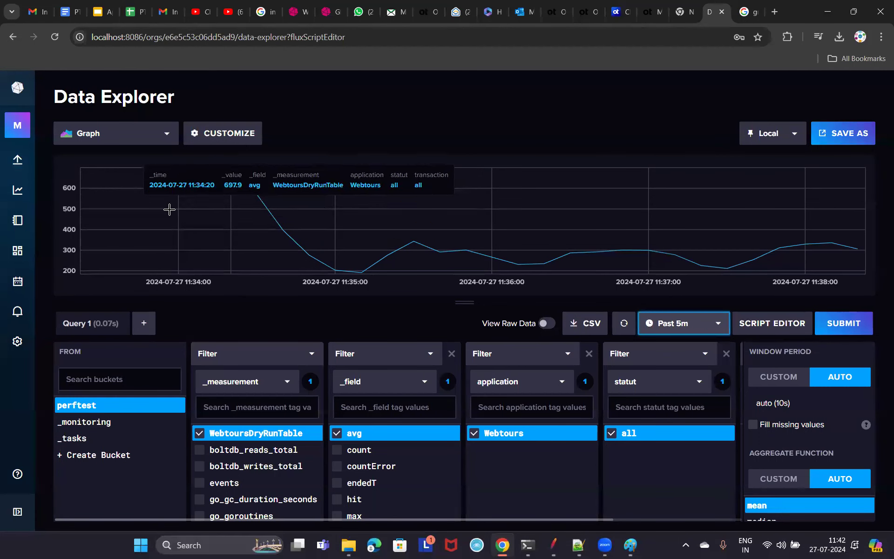
{"action": "left_click", "coordinate": [55, 36]}
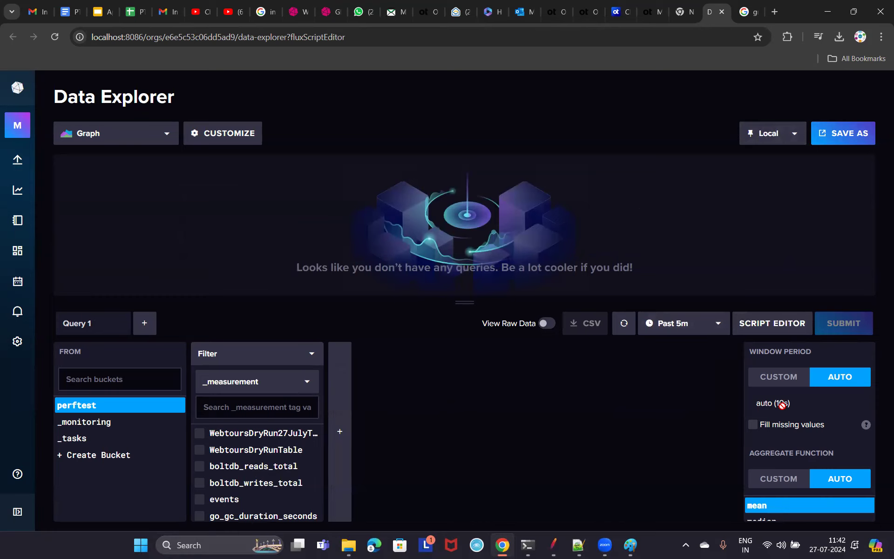
{"action": "left_click_drag", "start_coordinate": [764, 401], "coordinate": [791, 403]}
Filter the perftest bucket query by measurement WebtoursDryRun27JulyTable, field avg and application Webtours.
{"action": "left_click", "coordinate": [289, 436]}
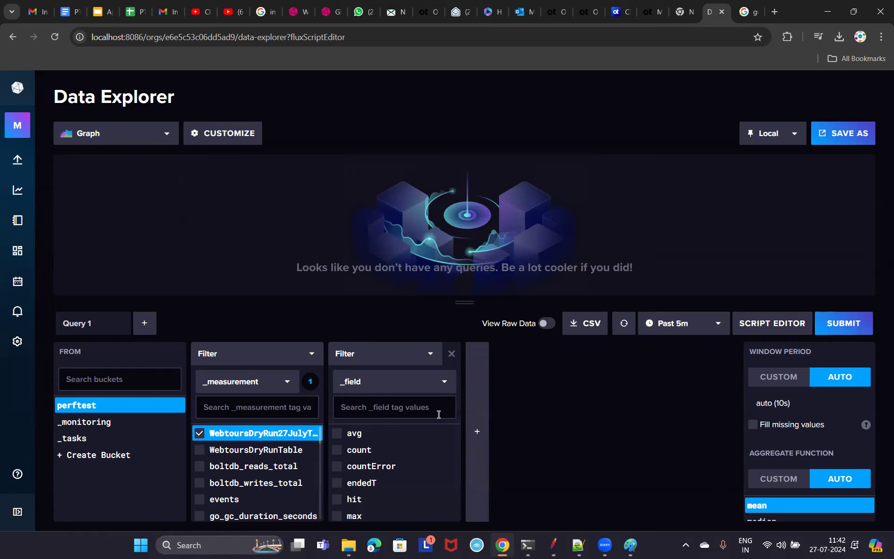
{"action": "scroll", "coordinate": [393, 445], "scroll_direction": "down", "scroll_amount": 4}
{"action": "scroll", "coordinate": [393, 441], "scroll_direction": "up", "scroll_amount": 4}
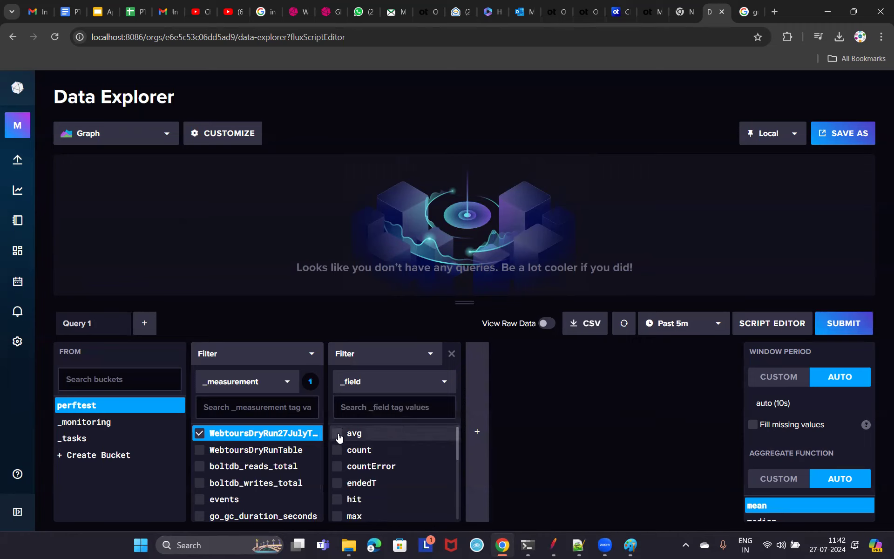
{"action": "left_click", "coordinate": [339, 437]}
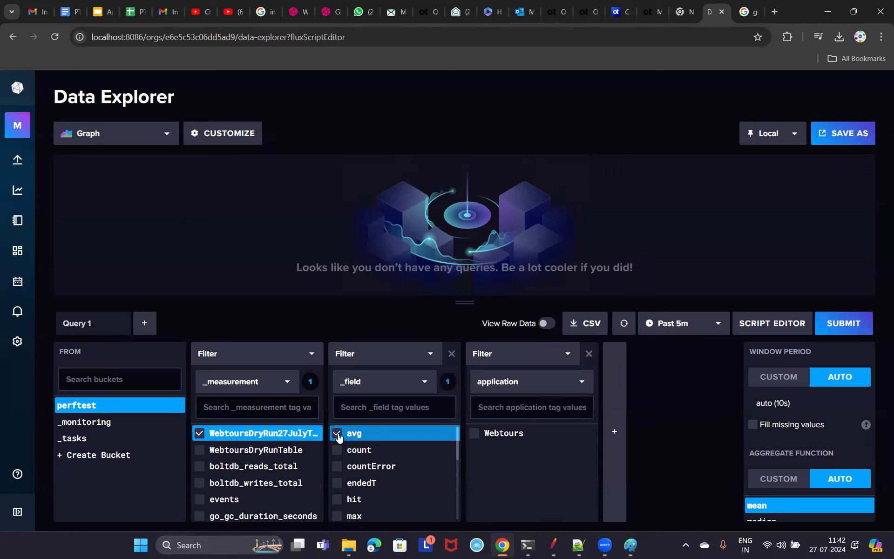
{"action": "left_click", "coordinate": [478, 435]}
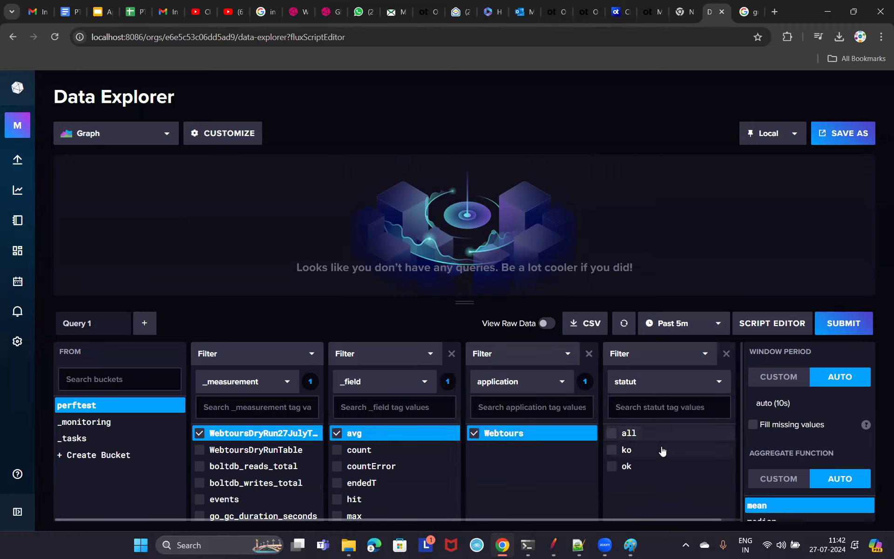
Change the fourth filter's tag from statut to transaction and look through its values.
{"action": "left_click", "coordinate": [714, 381]}
{"action": "left_click", "coordinate": [647, 462]}
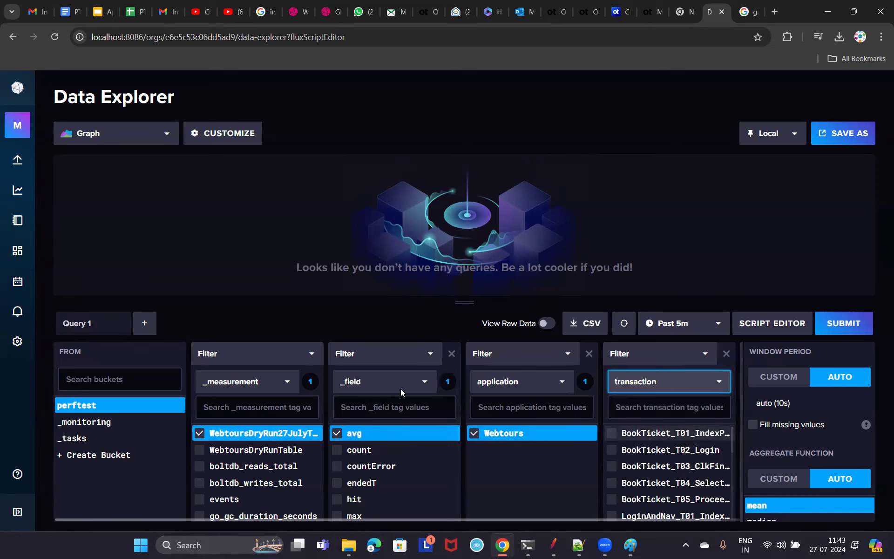
{"action": "scroll", "coordinate": [667, 470], "scroll_direction": "down", "scroll_amount": 5}
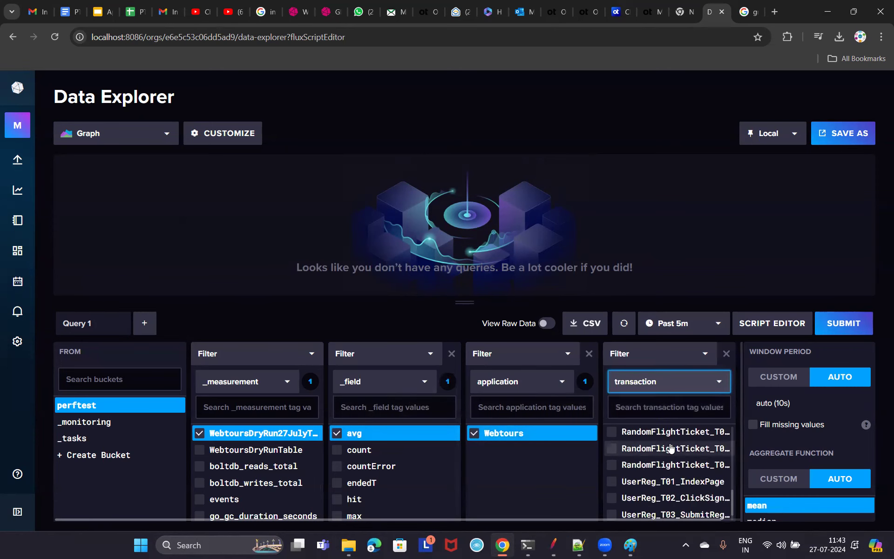
Check the summaryOnly parameter of the Backend Listener in JMeter and return to the Data Explorer.
{"action": "left_click", "coordinate": [555, 545]}
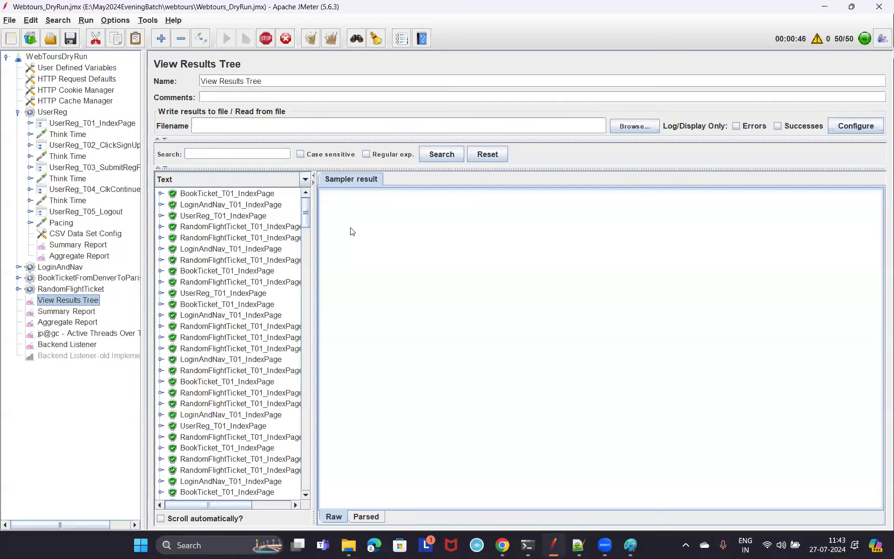
{"action": "left_click", "coordinate": [71, 345]}
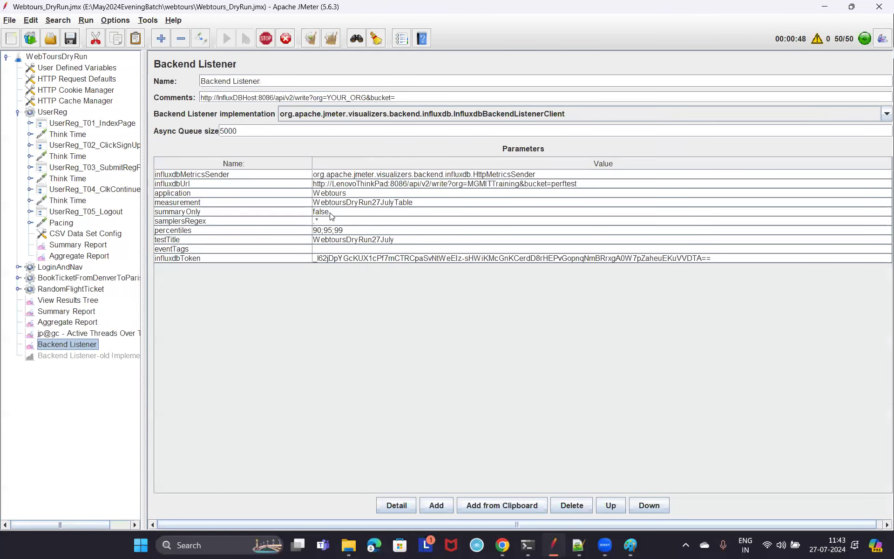
{"action": "left_click", "coordinate": [331, 215]}
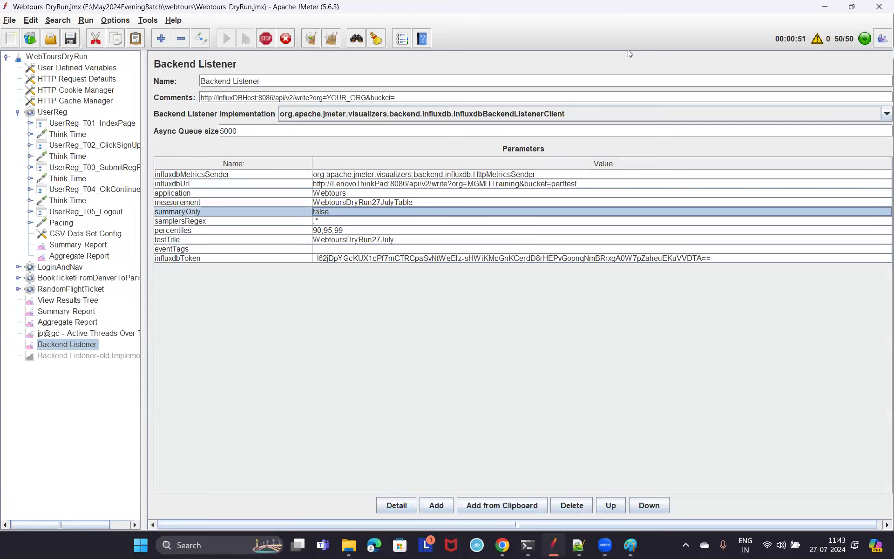
{"action": "left_click", "coordinate": [824, 7]}
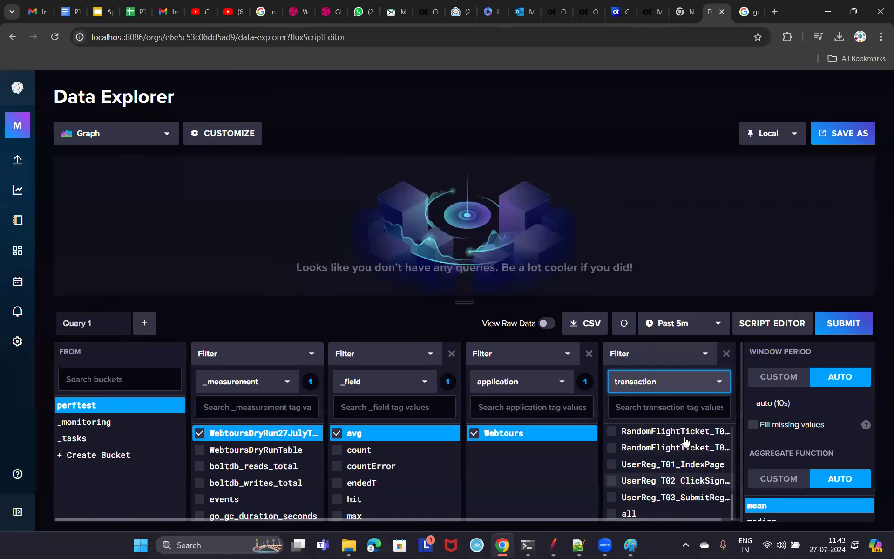
Select the all value in the transaction filter and submit the query for the Past 5m range.
{"action": "scroll", "coordinate": [680, 442], "scroll_direction": "up", "scroll_amount": 6}
{"action": "scroll", "coordinate": [676, 448], "scroll_direction": "down", "scroll_amount": 5}
{"action": "scroll", "coordinate": [661, 490], "scroll_direction": "up", "scroll_amount": 2}
{"action": "scroll", "coordinate": [644, 521], "scroll_direction": "down", "scroll_amount": 3}
{"action": "left_click", "coordinate": [639, 518]}
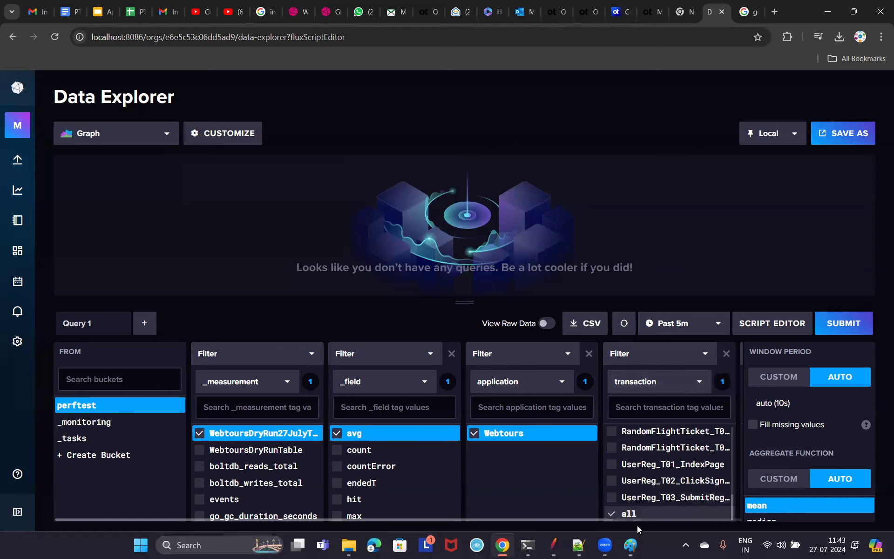
{"action": "left_click", "coordinate": [843, 323]}
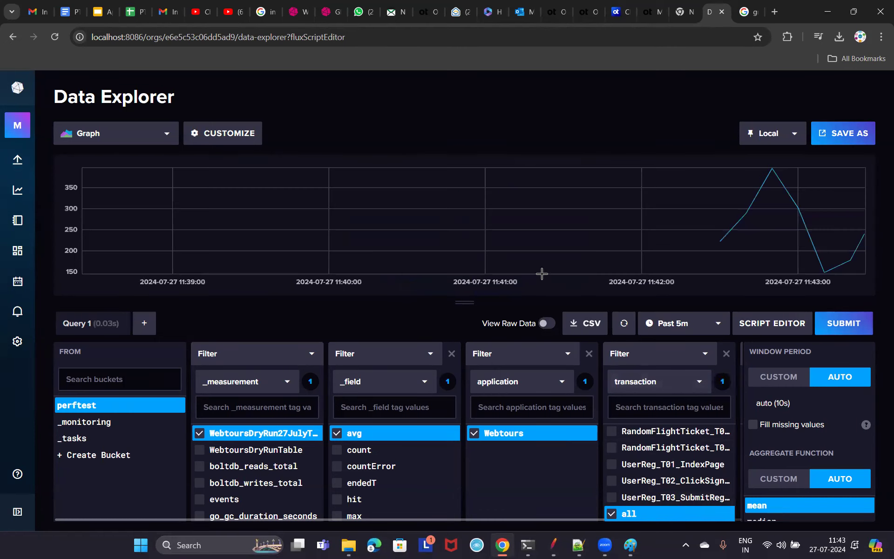
{"action": "left_click", "coordinate": [718, 325]}
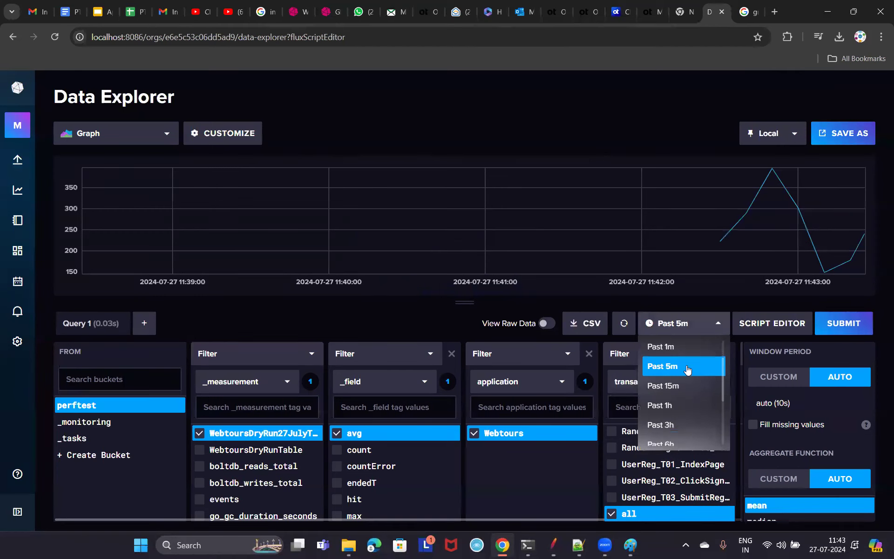
{"action": "key", "text": "Escape"}
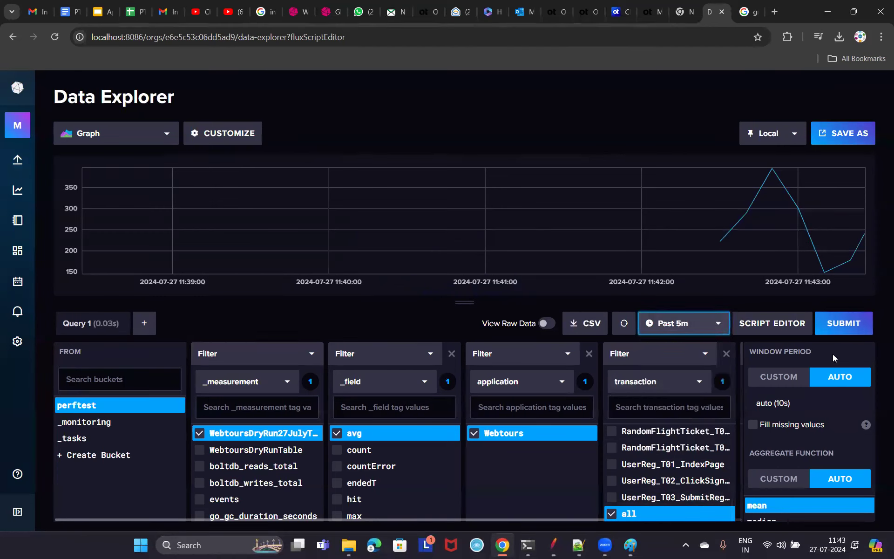
{"action": "mouse_move", "coordinate": [811, 234]}
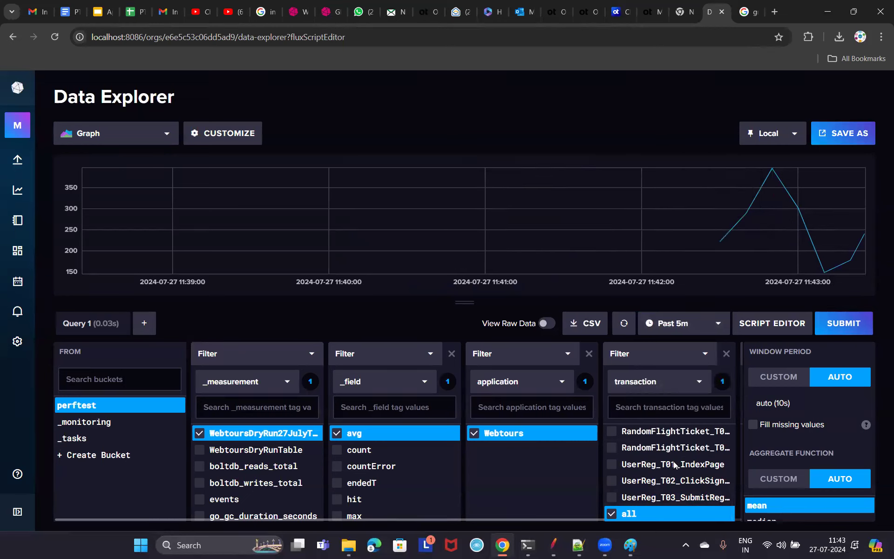
Add the BookTicket T01, T02, T03 and T04 transactions to the transaction filter's selection.
{"action": "scroll", "coordinate": [646, 464], "scroll_direction": "up", "scroll_amount": 5}
{"action": "left_click", "coordinate": [612, 434]}
{"action": "left_click", "coordinate": [611, 450]}
{"action": "left_click", "coordinate": [615, 466]}
{"action": "left_click", "coordinate": [625, 483]}
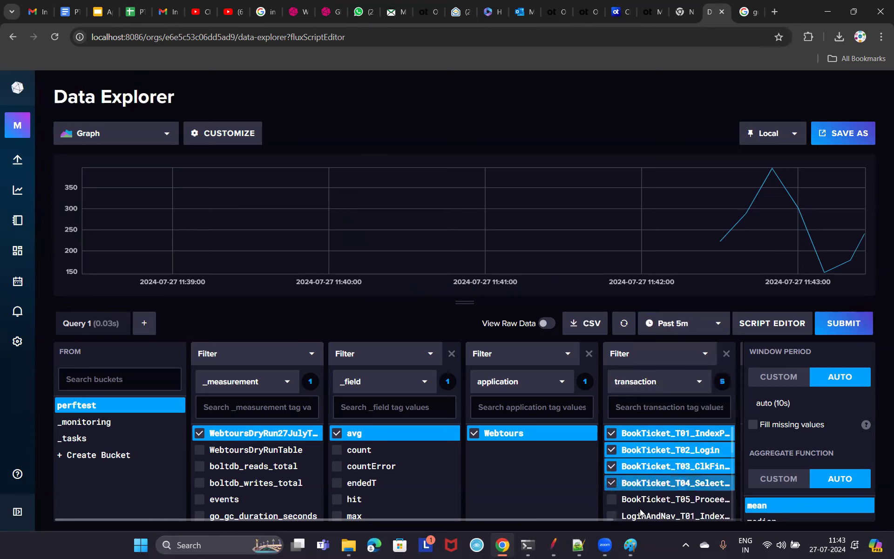
{"action": "left_click", "coordinate": [638, 499]}
{"action": "scroll", "coordinate": [634, 462], "scroll_direction": "down", "scroll_amount": 3}
{"action": "scroll", "coordinate": [633, 463], "scroll_direction": "up", "scroll_amount": 3}
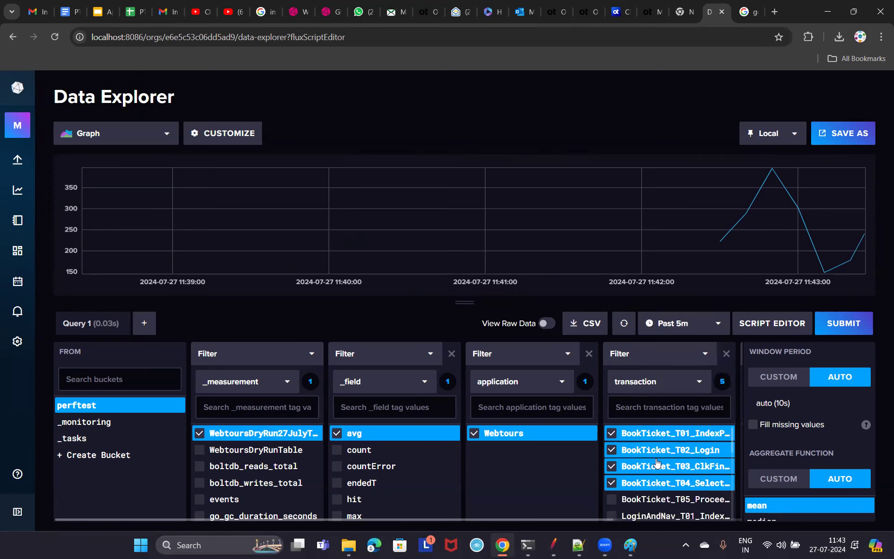
Deselect the BookTicket T01, T03 and T04 transactions, keeping BookTicket_T02_Login and all selected.
{"action": "left_click", "coordinate": [703, 437]}
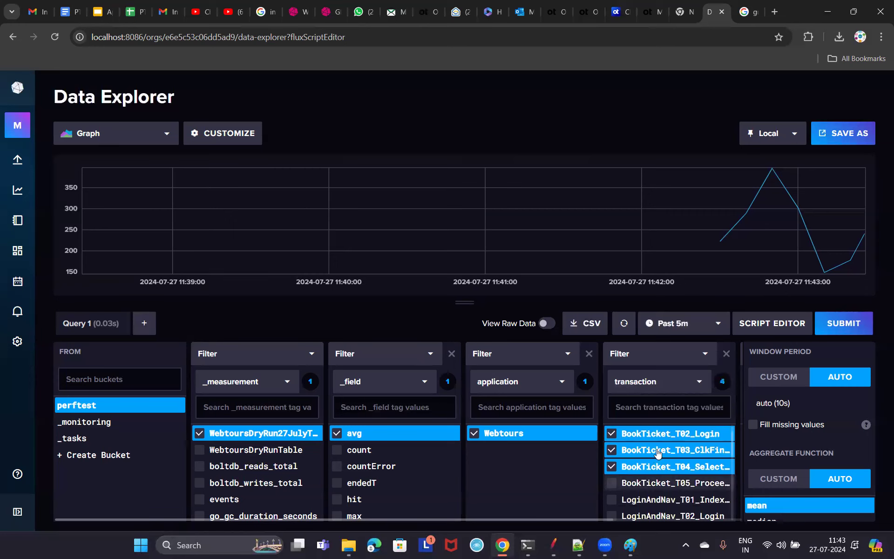
{"action": "left_click", "coordinate": [611, 450]}
{"action": "left_click", "coordinate": [611, 466]}
Look through the transaction filter's list for the LoginAndNav, RandomFlightTicket and UserReg transactions recorded by the running test.
{"action": "scroll", "coordinate": [690, 465], "scroll_direction": "down", "scroll_amount": 2}
{"action": "scroll", "coordinate": [691, 464], "scroll_direction": "down", "scroll_amount": 3}
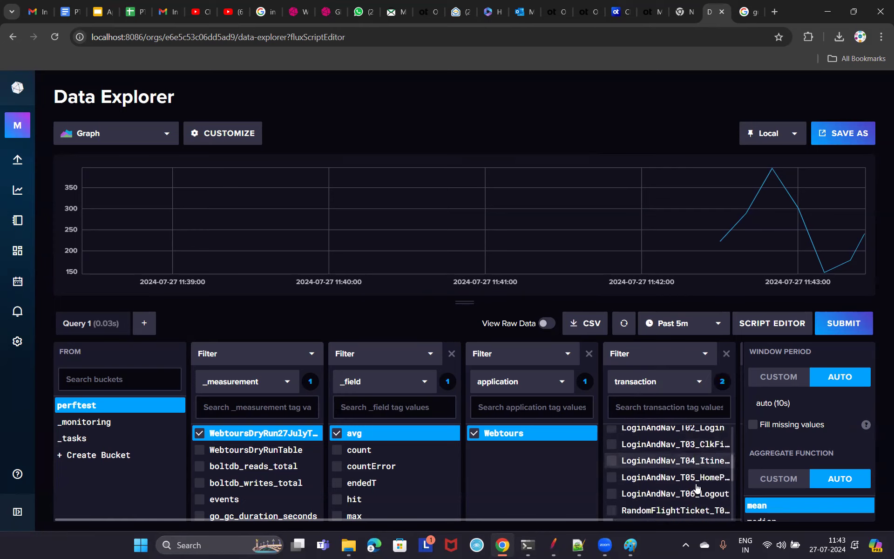
{"action": "scroll", "coordinate": [717, 469], "scroll_direction": "down", "scroll_amount": 2}
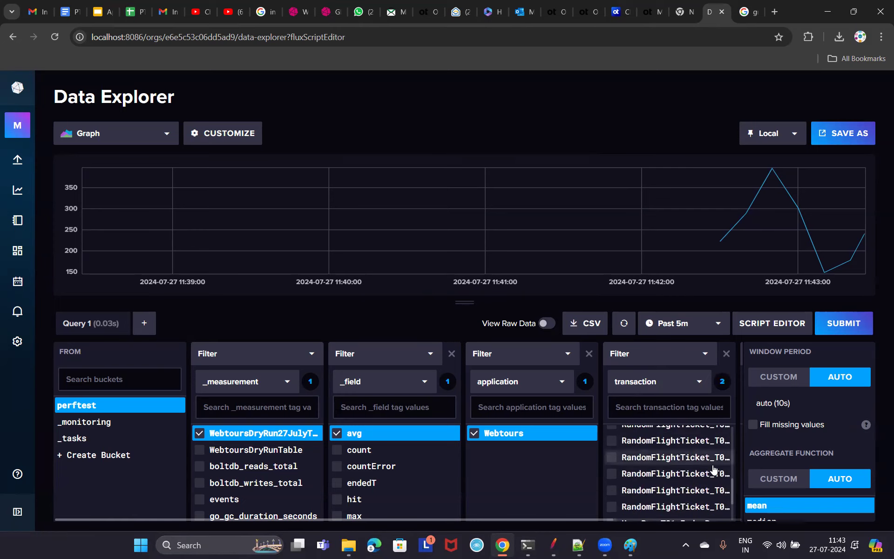
{"action": "scroll", "coordinate": [718, 469], "scroll_direction": "down", "scroll_amount": 2}
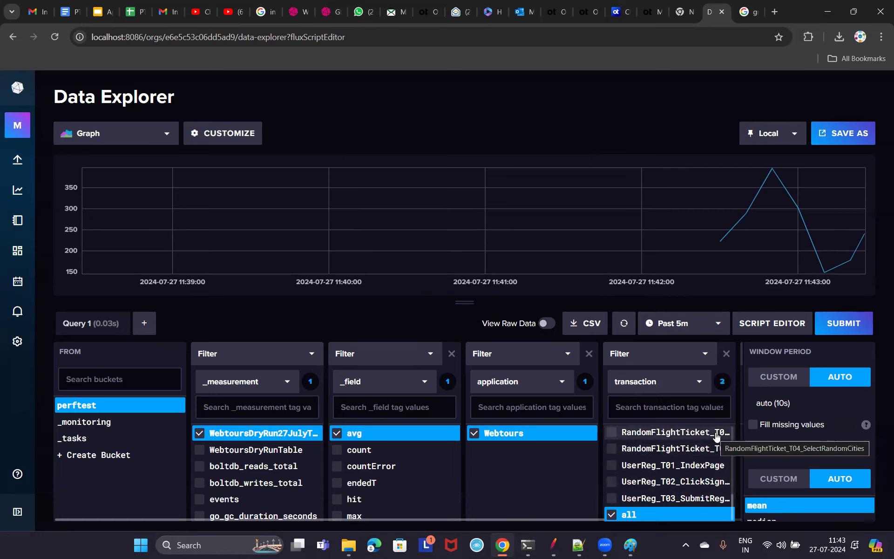
{"action": "scroll", "coordinate": [716, 436], "scroll_direction": "up", "scroll_amount": 2}
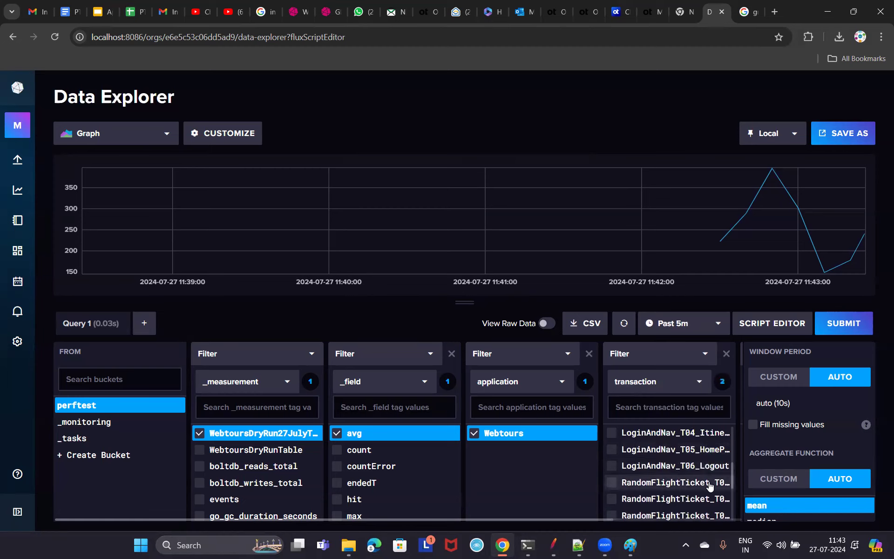
{"action": "scroll", "coordinate": [710, 485], "scroll_direction": "up", "scroll_amount": 3}
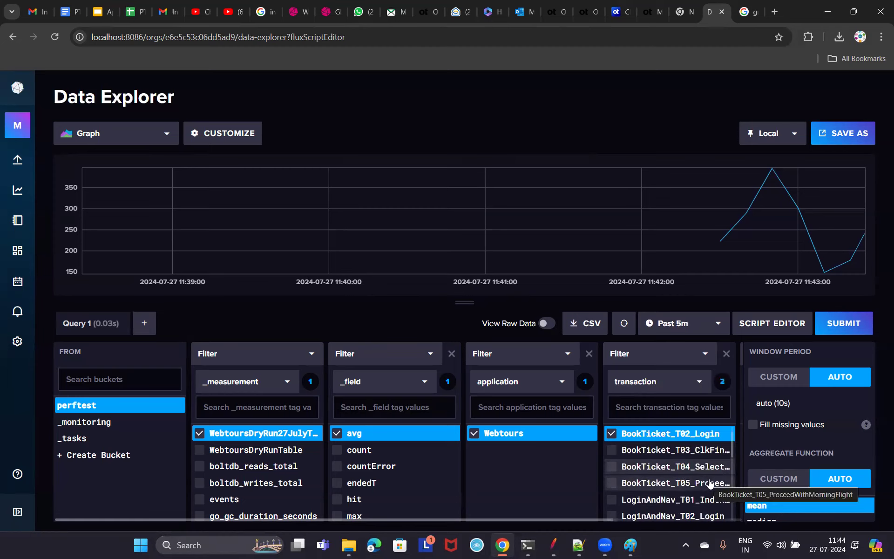
{"action": "scroll", "coordinate": [709, 485], "scroll_direction": "down", "scroll_amount": 3}
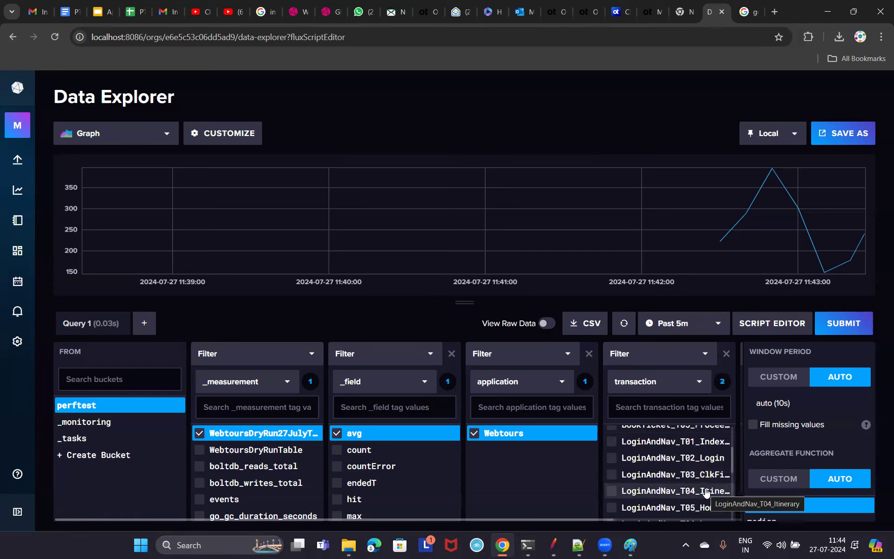
{"action": "scroll", "coordinate": [706, 492], "scroll_direction": "down", "scroll_amount": 2}
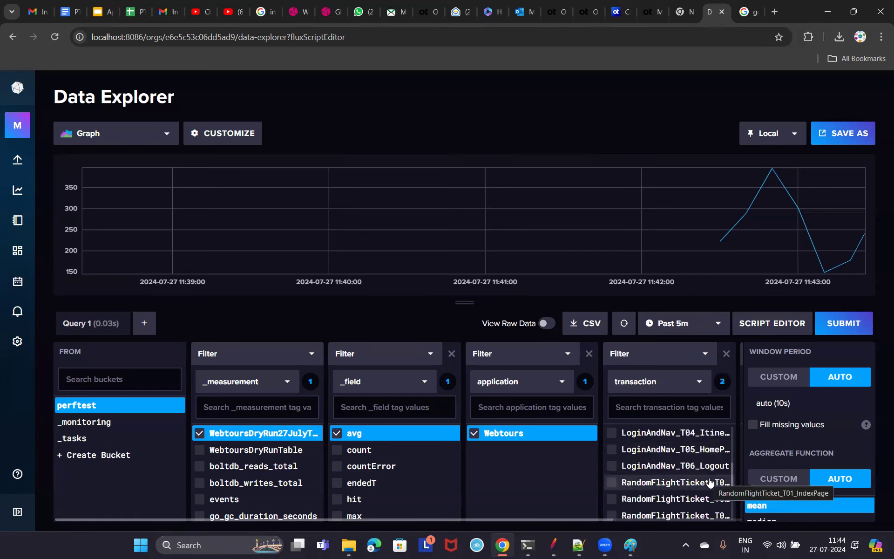
{"action": "scroll", "coordinate": [710, 482], "scroll_direction": "down", "scroll_amount": 2}
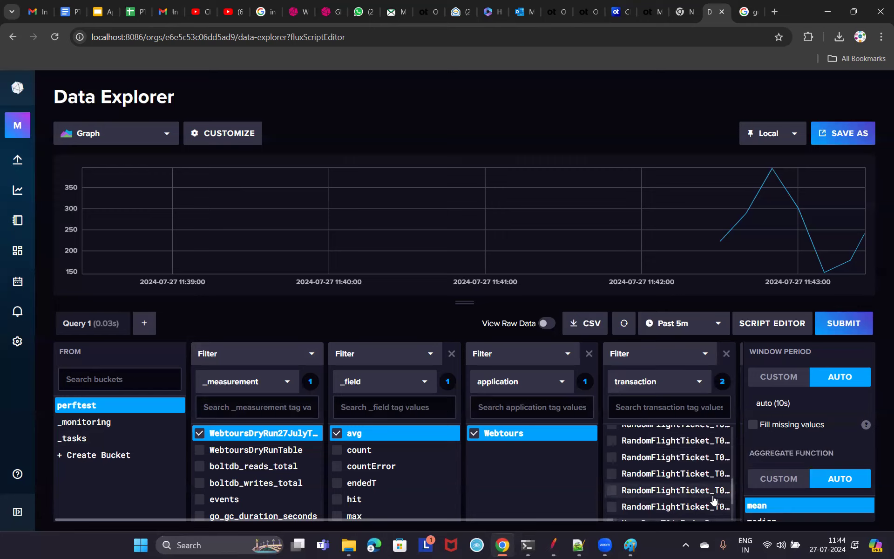
Add the UserReg_T03_SubmitRegForm transaction to the transaction filter's selection and submit the query.
{"action": "scroll", "coordinate": [707, 507], "scroll_direction": "down", "scroll_amount": 3}
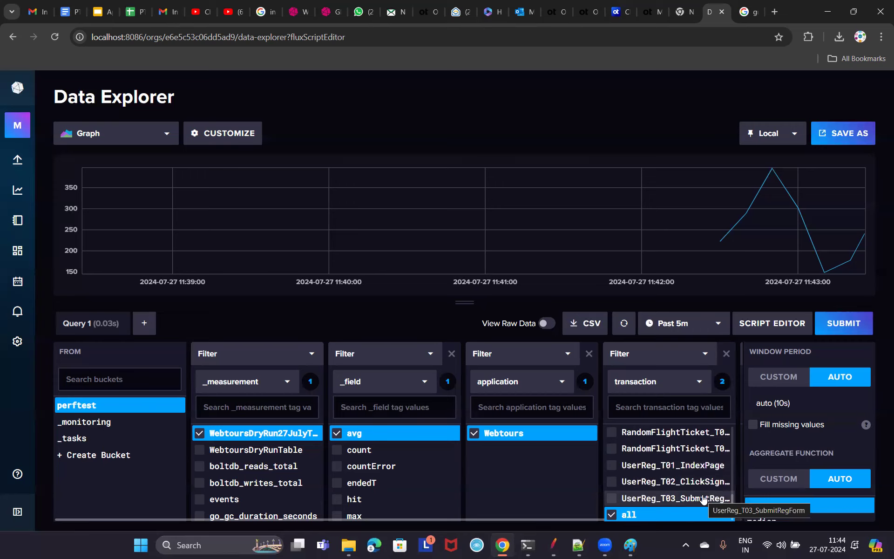
{"action": "scroll", "coordinate": [707, 490], "scroll_direction": "up", "scroll_amount": 2}
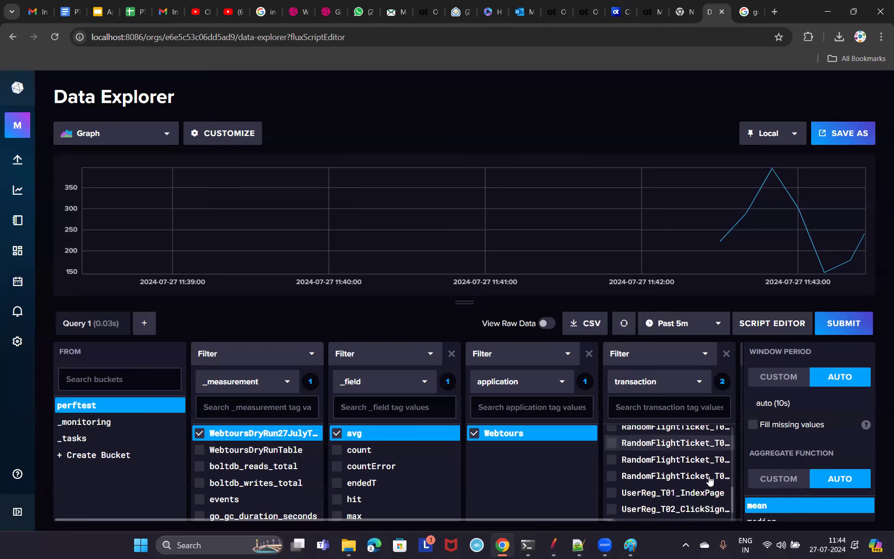
{"action": "scroll", "coordinate": [710, 481], "scroll_direction": "down", "scroll_amount": 2}
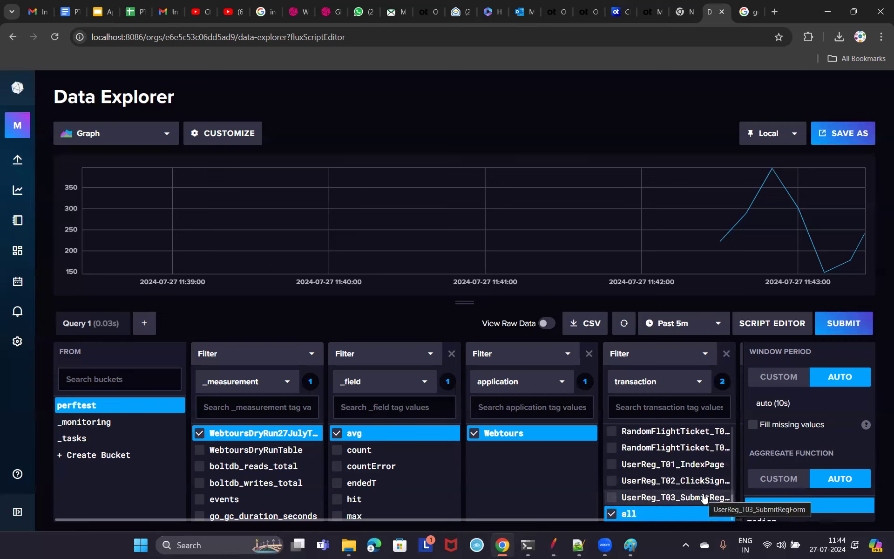
{"action": "left_click", "coordinate": [612, 497]}
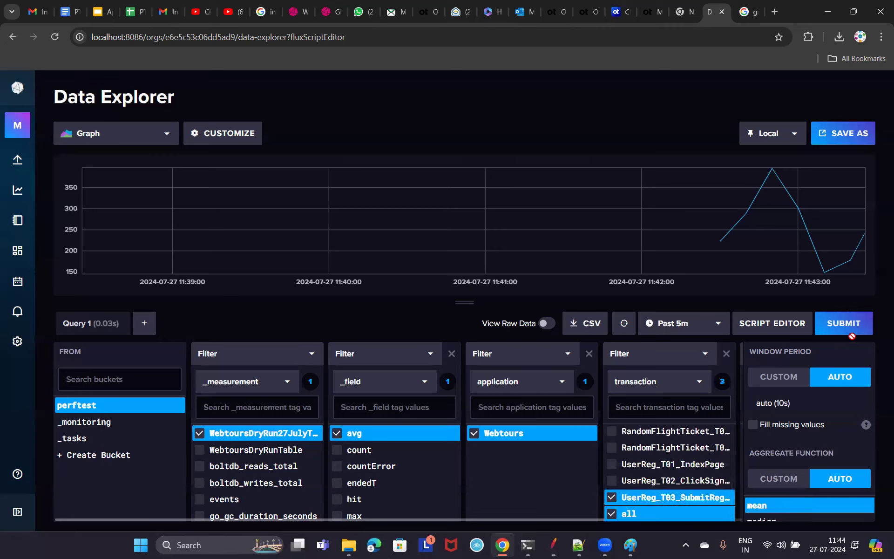
{"action": "left_click", "coordinate": [845, 325]}
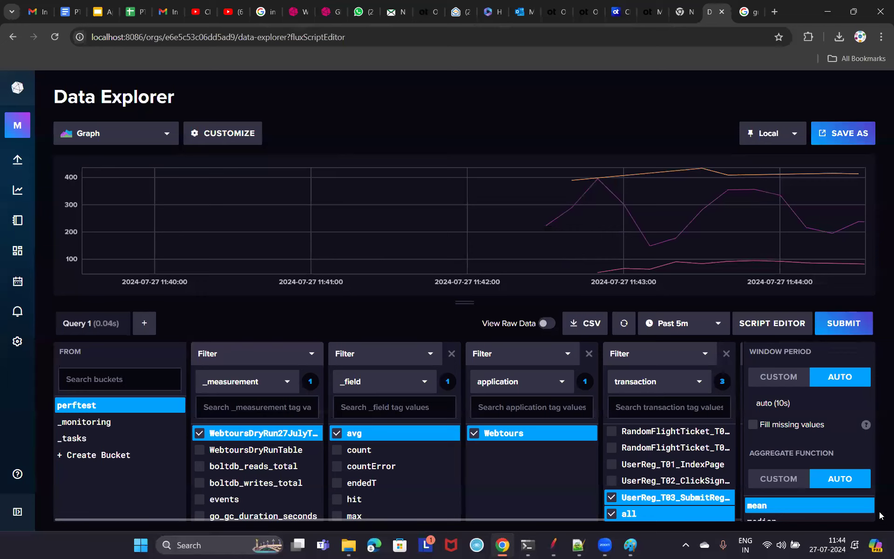
{"action": "left_click", "coordinate": [167, 137]}
{"action": "left_click", "coordinate": [544, 171]}
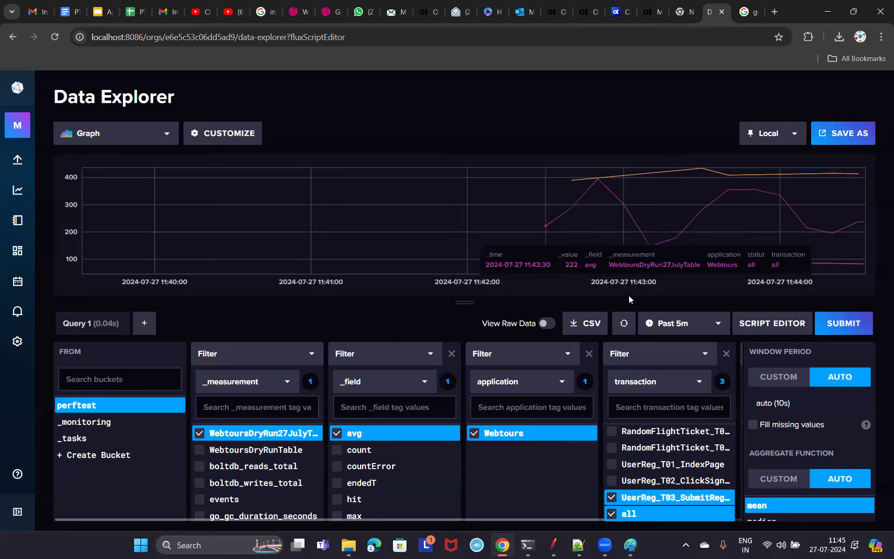
Switch to the InfluxDB server's console window and review its recent log entries.
{"action": "mouse_move", "coordinate": [530, 548]}
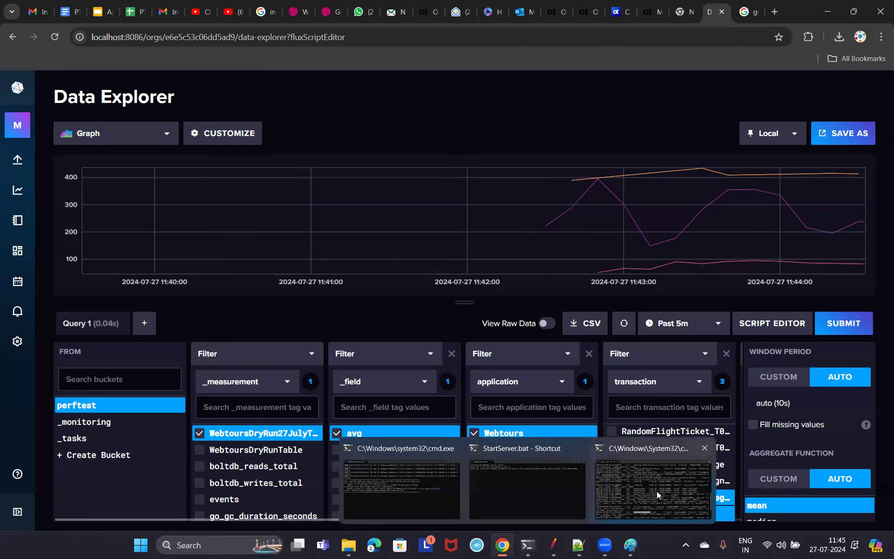
{"action": "left_click", "coordinate": [660, 495]}
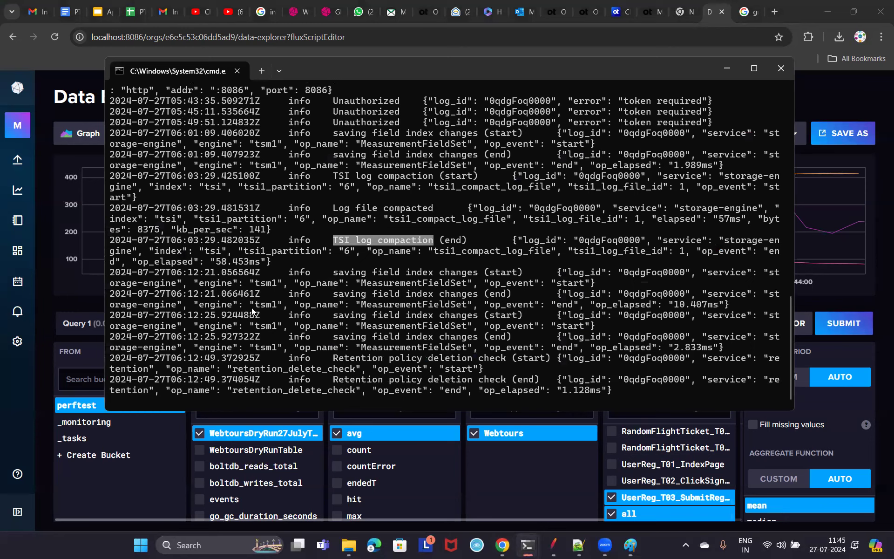
{"action": "scroll", "coordinate": [332, 159], "scroll_direction": "up", "scroll_amount": 4}
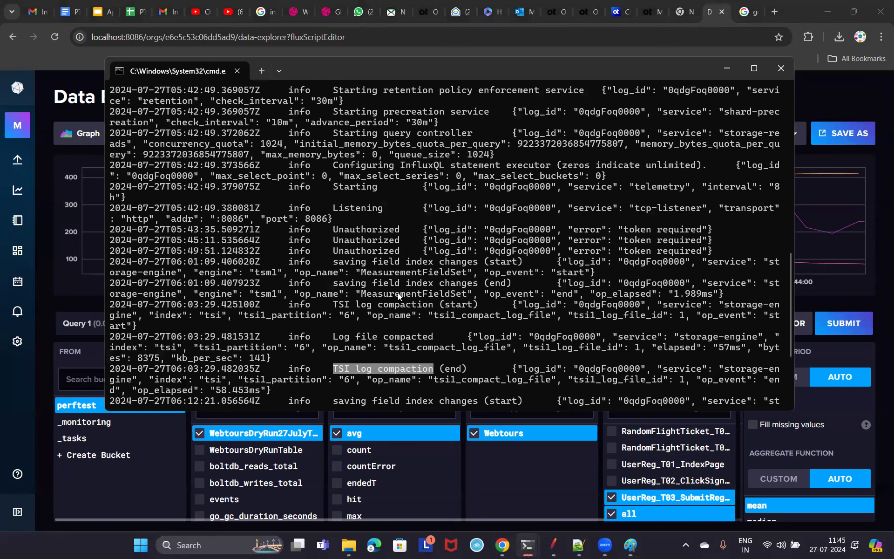
{"action": "scroll", "coordinate": [400, 297], "scroll_direction": "down", "scroll_amount": 4}
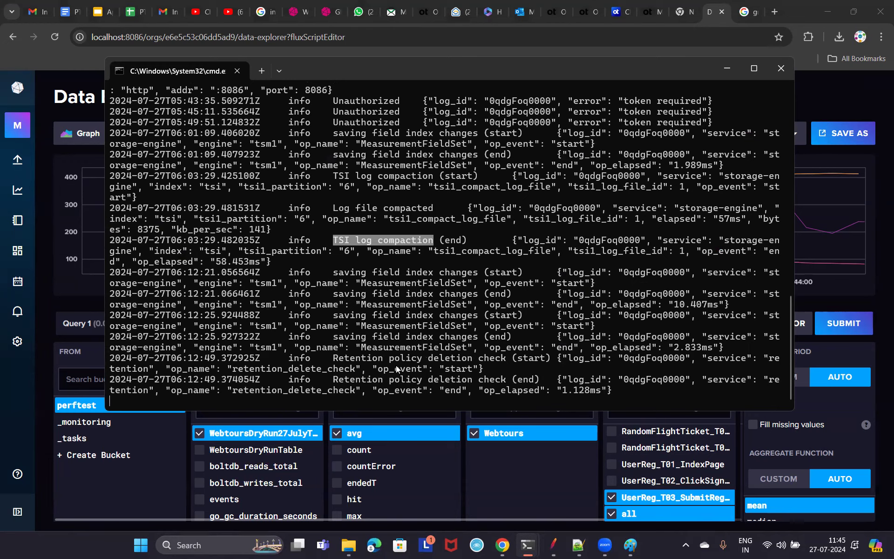
Switch to jmeter.log in Notepad++, reload it, and search for the latest "Running the test" entry.
{"action": "left_click", "coordinate": [579, 545]}
{"action": "left_click", "coordinate": [480, 329]}
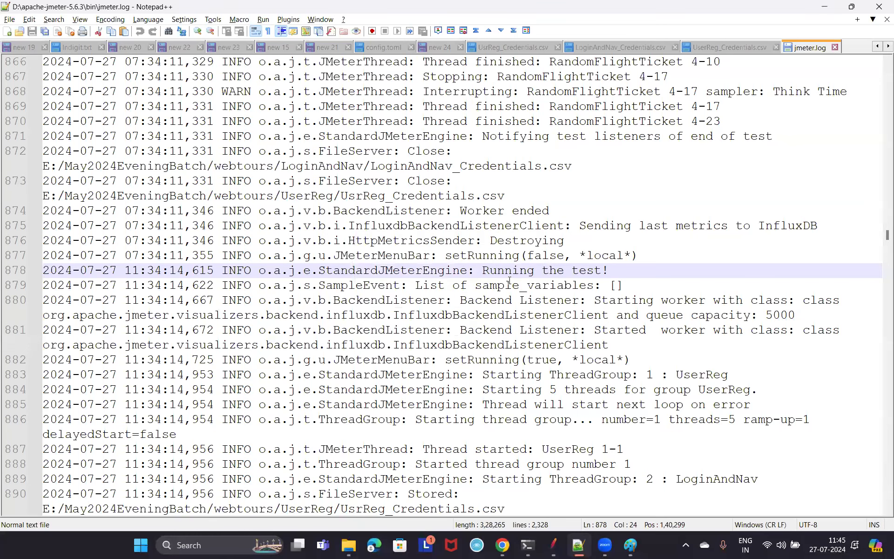
{"action": "key", "text": "ctrl+f"}
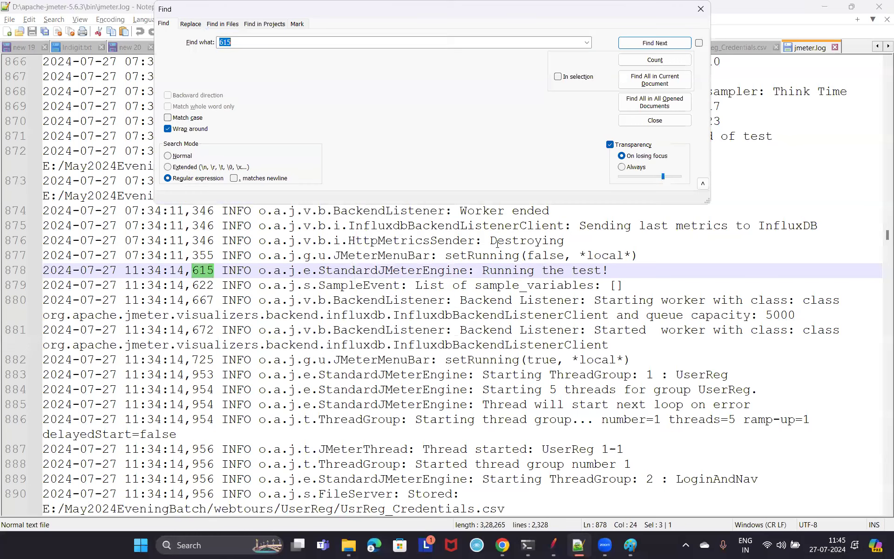
{"action": "left_click", "coordinate": [588, 42]}
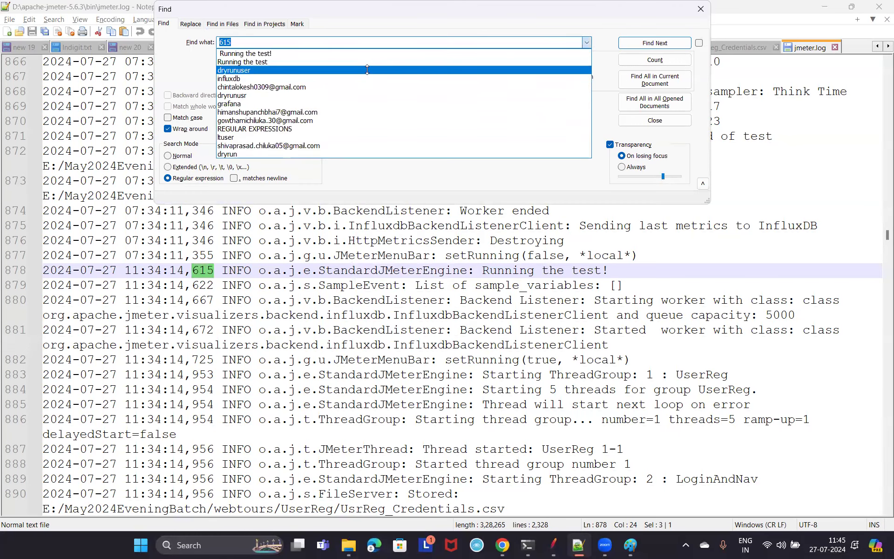
{"action": "left_click", "coordinate": [368, 58]}
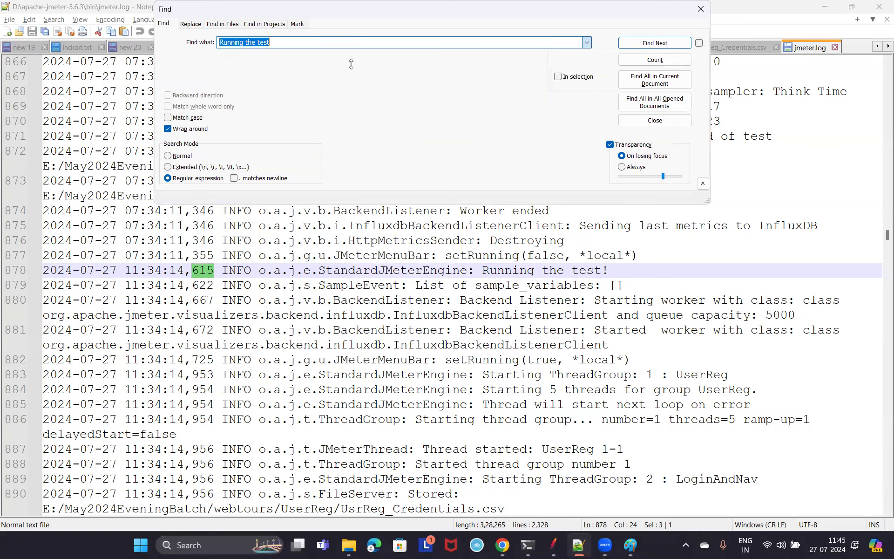
{"action": "left_click", "coordinate": [661, 43]}
{"action": "left_click", "coordinate": [661, 43]}
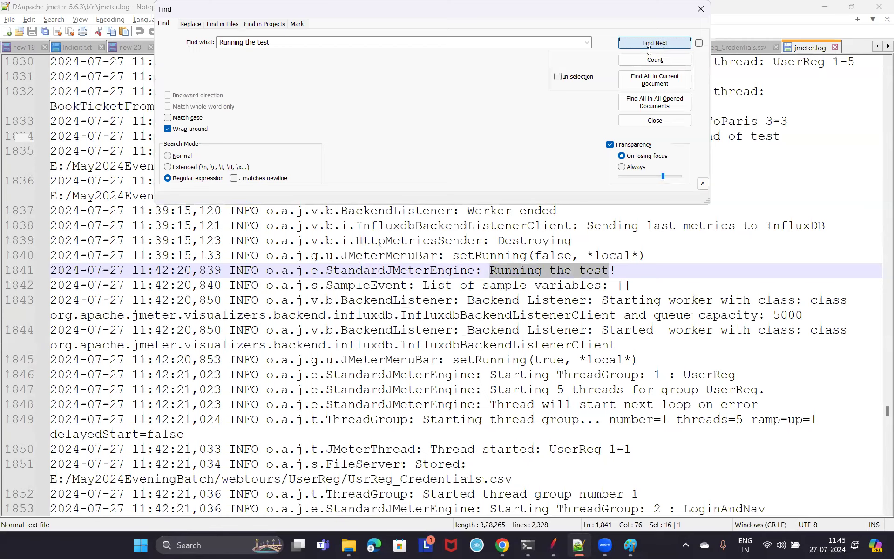
{"action": "left_click", "coordinate": [701, 9]}
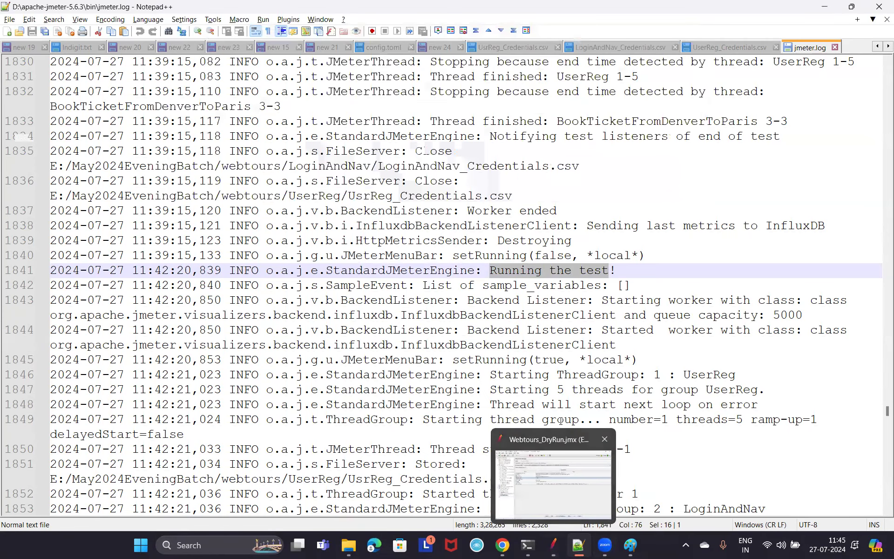
Check JMeter's elapsed run time against the test's start timestamp in the reloaded jmeter.log, and return to Data Explorer in Chrome.
{"action": "scroll", "coordinate": [668, 403], "scroll_direction": "down", "scroll_amount": 7}
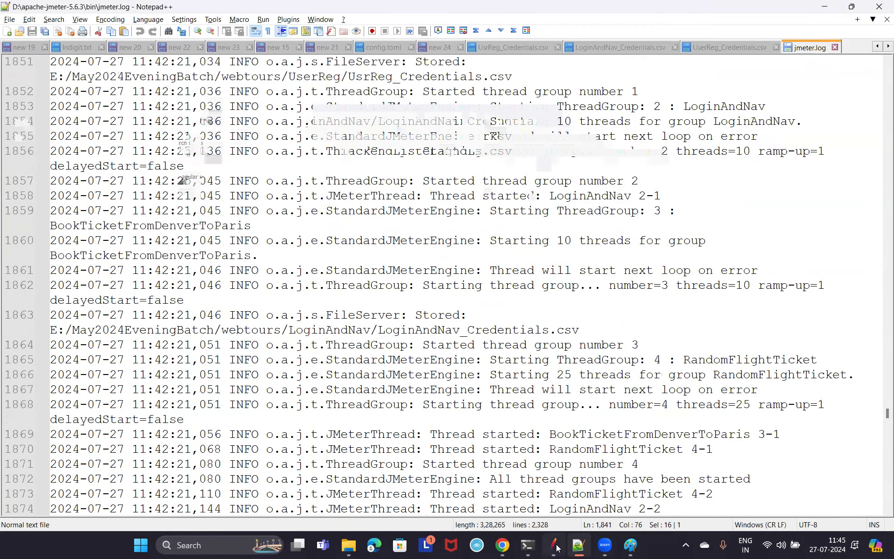
{"action": "left_click", "coordinate": [825, 8]}
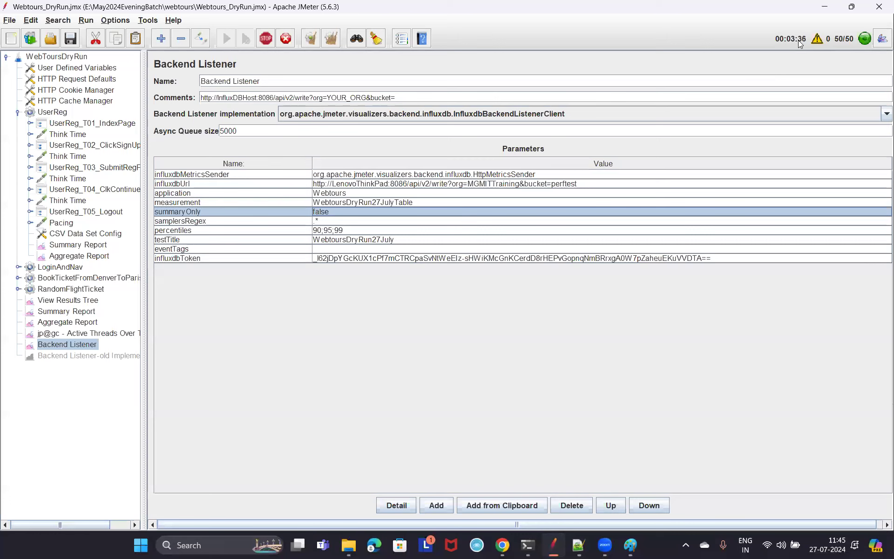
{"action": "left_click", "coordinate": [578, 545]}
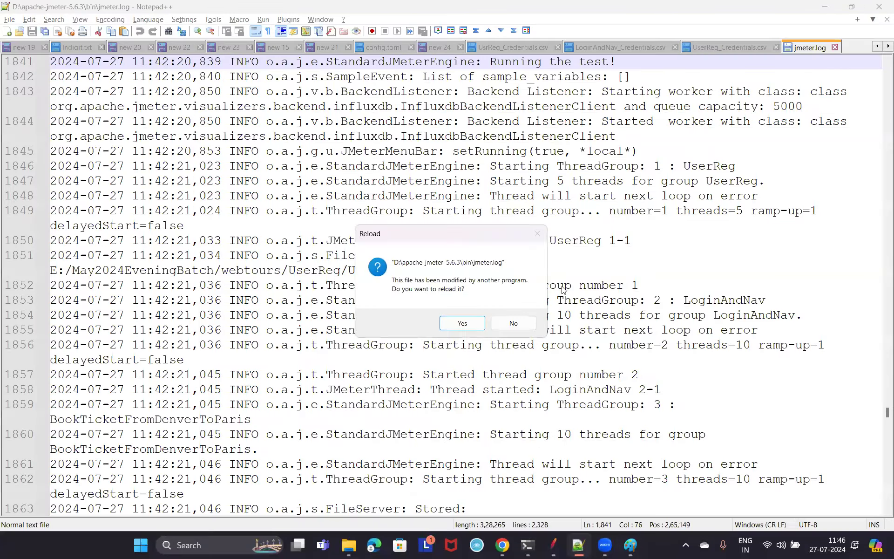
{"action": "left_click", "coordinate": [463, 324]}
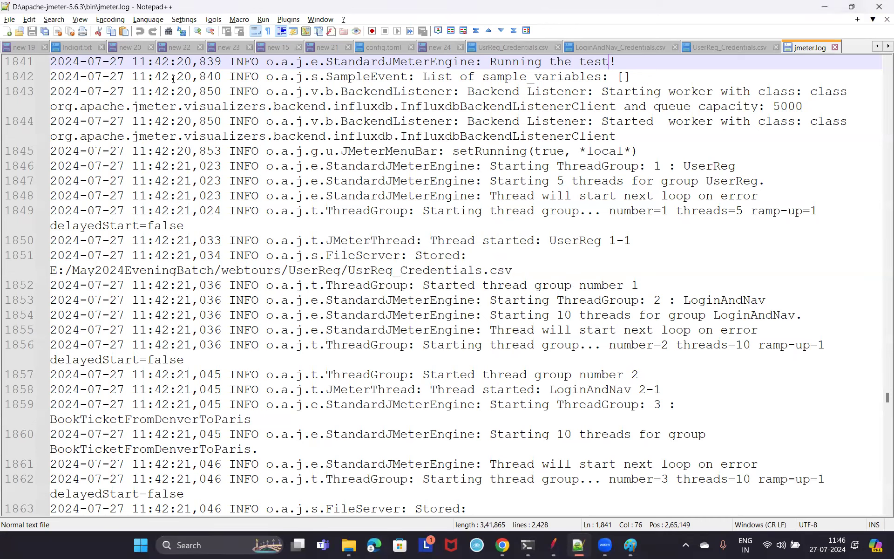
{"action": "left_click_drag", "start_coordinate": [155, 62], "coordinate": [209, 60]}
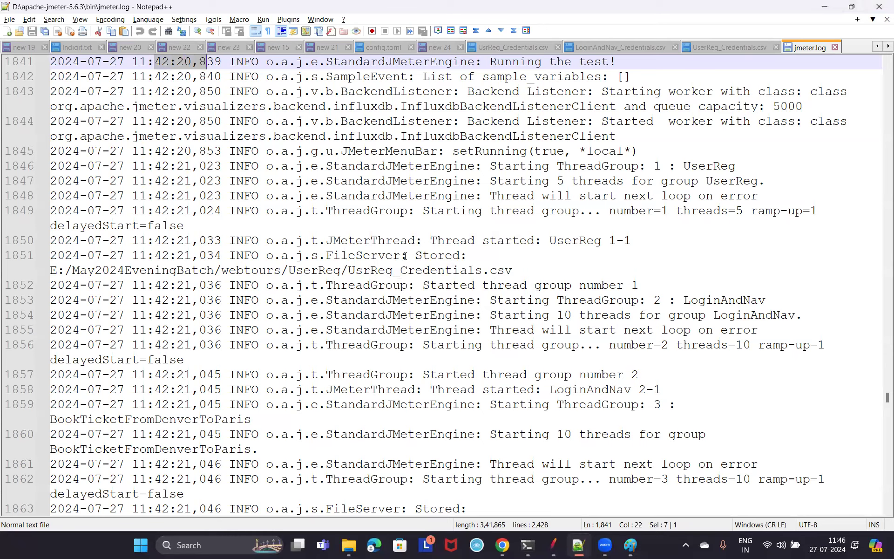
{"action": "left_click", "coordinate": [825, 7]}
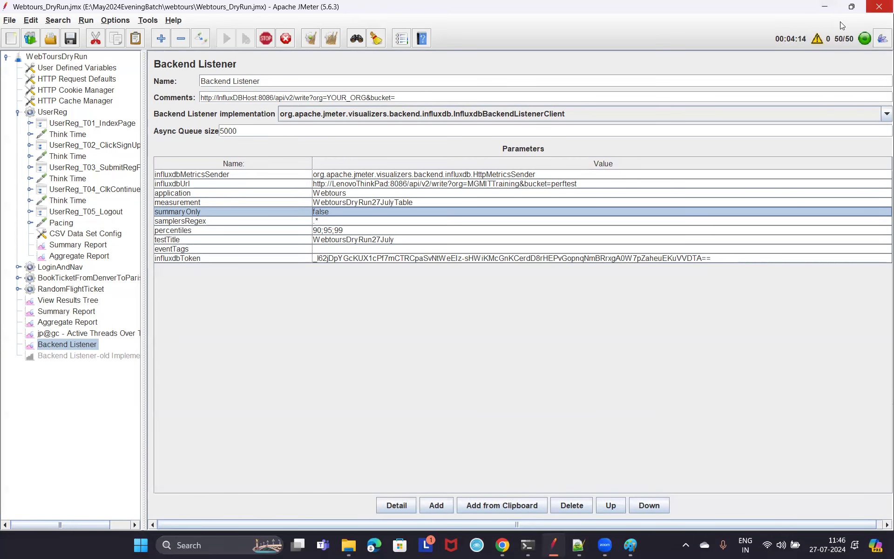
{"action": "left_click", "coordinate": [825, 7]}
{"action": "left_click", "coordinate": [727, 69]}
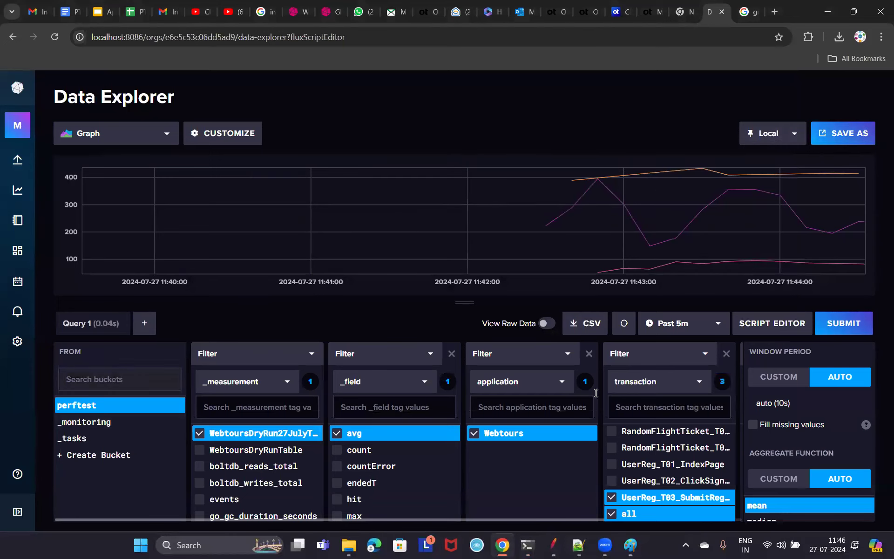
{"action": "left_click", "coordinate": [846, 134]}
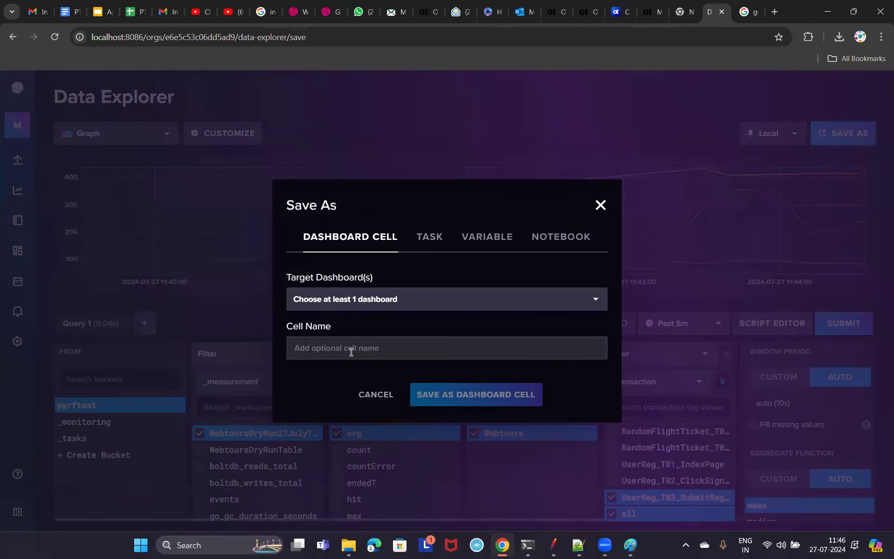
{"action": "left_click", "coordinate": [394, 304]}
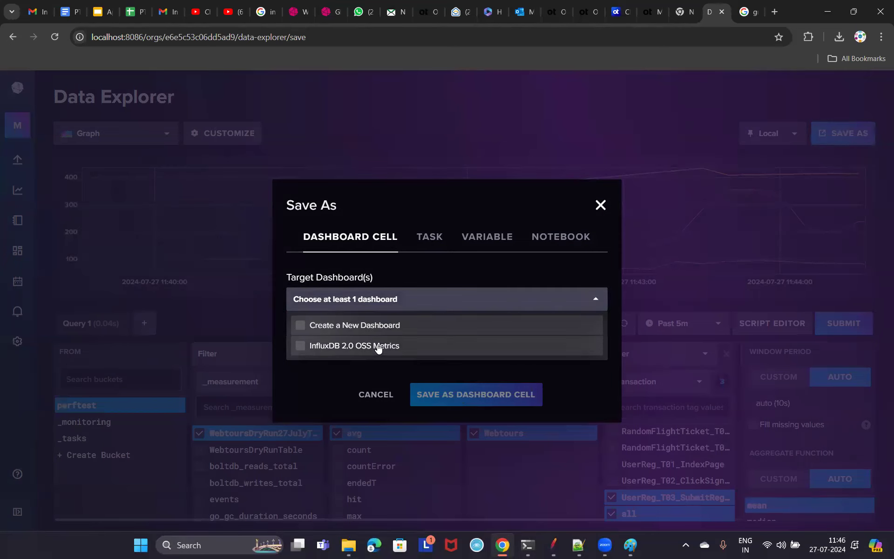
{"action": "left_click", "coordinate": [300, 346]}
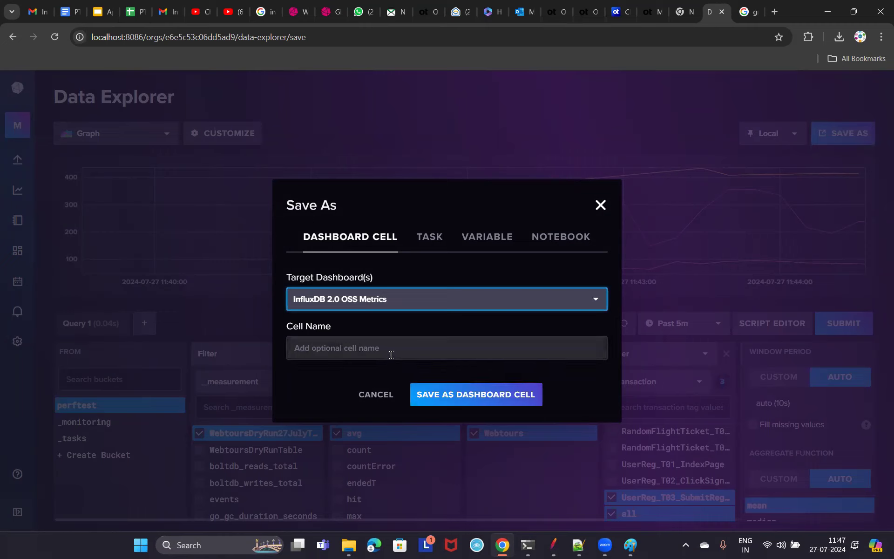
{"action": "left_click", "coordinate": [348, 358]}
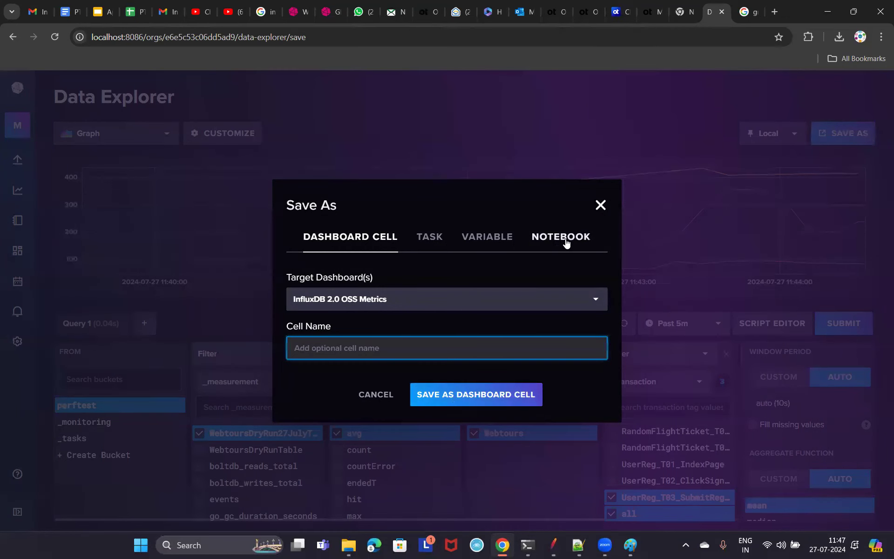
{"action": "left_click", "coordinate": [600, 205]}
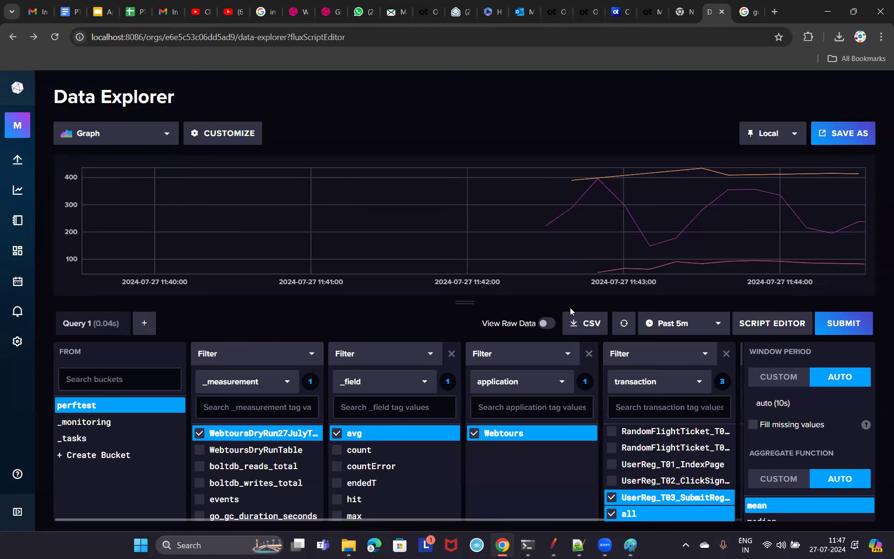
Load localhost:3000 for Grafana in the browser tab holding the GMT time search, and reload the page.
{"action": "left_click", "coordinate": [748, 12]}
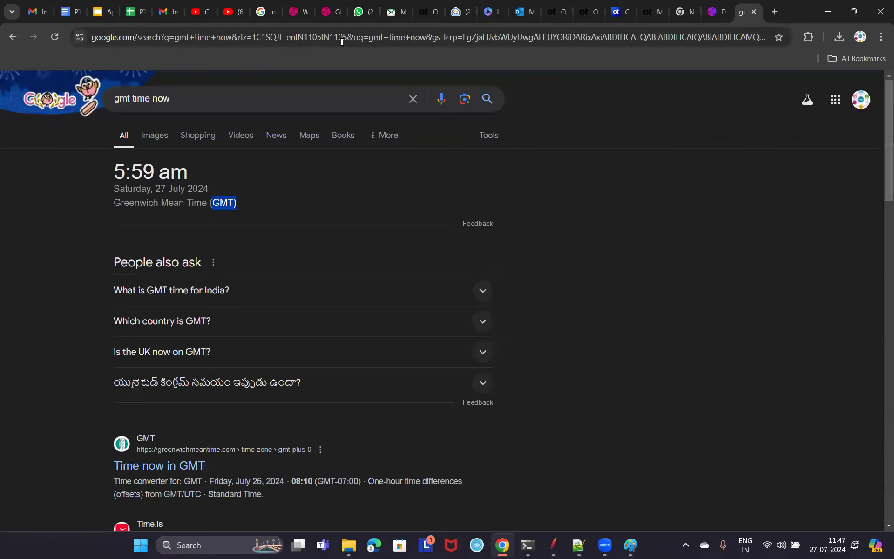
{"action": "left_click", "coordinate": [342, 41]}
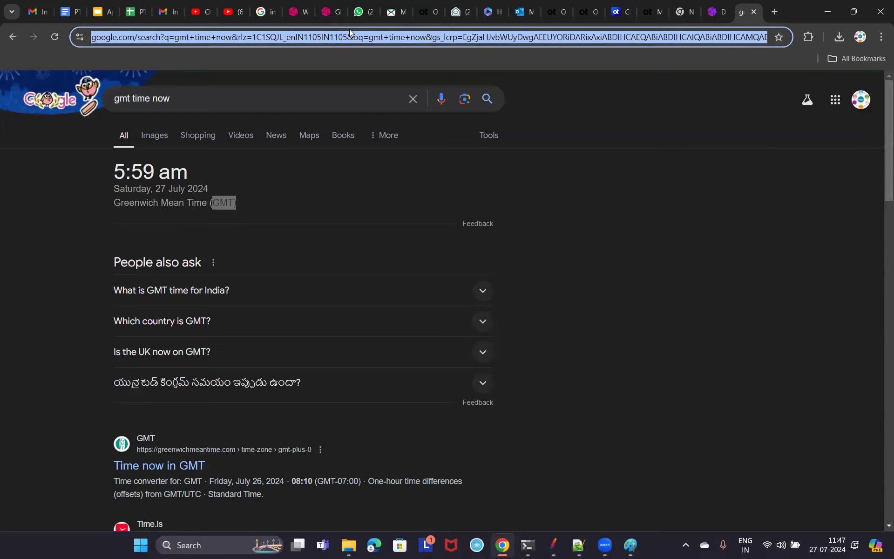
{"action": "type", "text": "localhost:8086"}
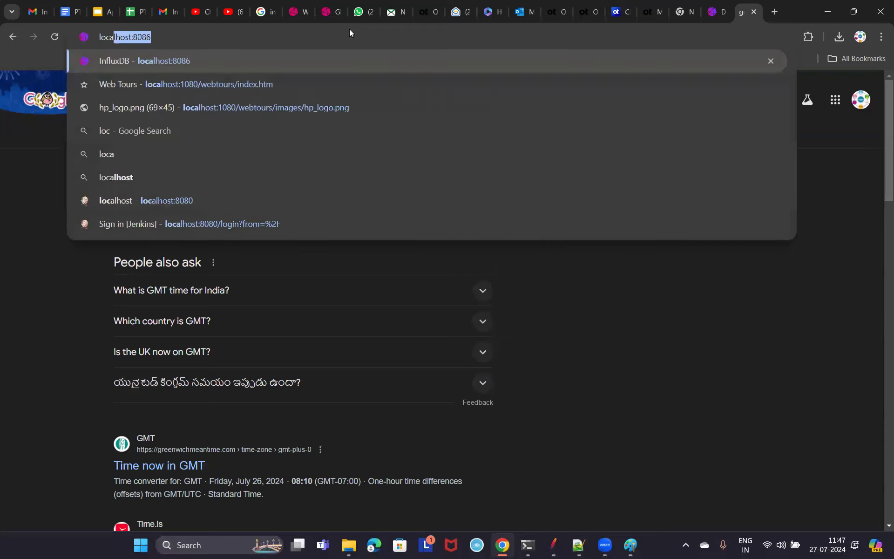
{"action": "key", "text": "BackSpace"}
{"action": "key", "text": "BackSpace"}
{"action": "key", "text": "BackSpace"}
{"action": "key", "text": "BackSpace"}
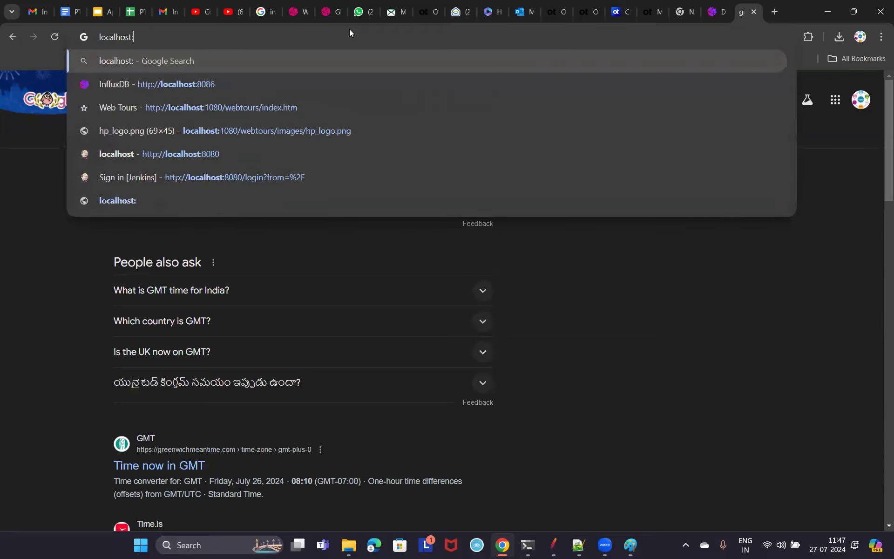
{"action": "type", "text": "3000"}
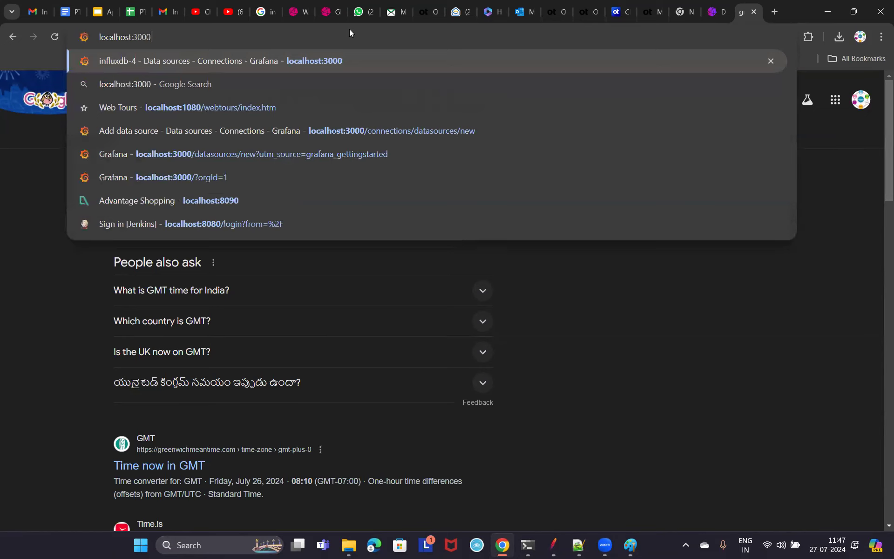
{"action": "key", "text": "Return"}
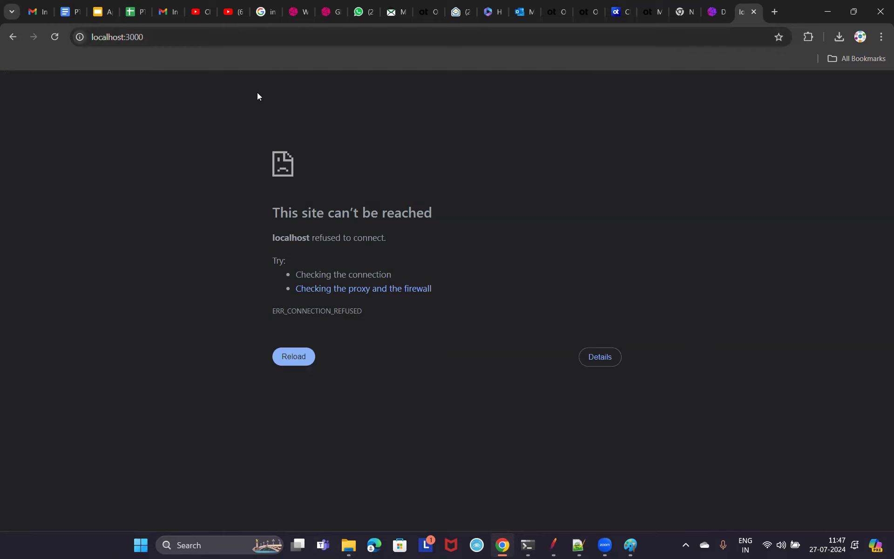
{"action": "key", "text": "F5"}
{"action": "left_click_drag", "start_coordinate": [280, 212], "coordinate": [433, 210]}
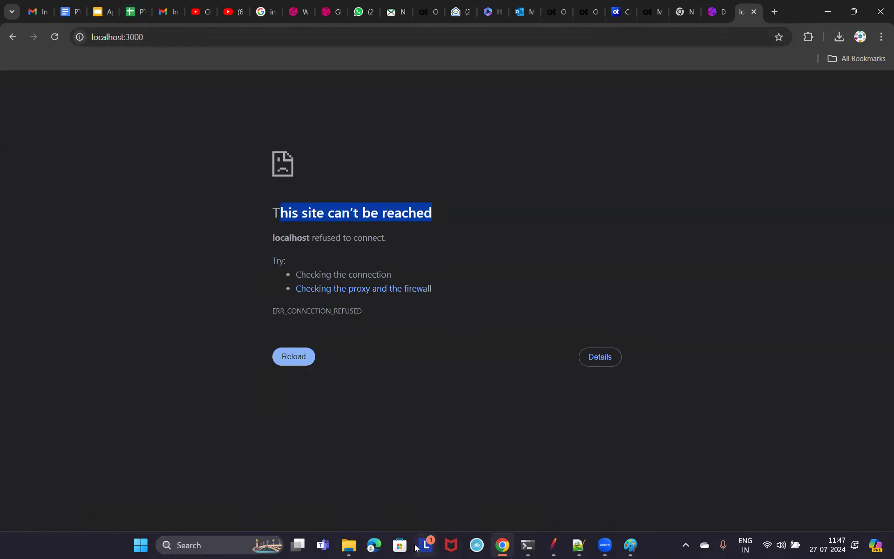
Open the Windows Services console, find the Grafana service, and start it.
{"action": "mouse_move", "coordinate": [359, 543]}
{"action": "left_click", "coordinate": [261, 545]}
{"action": "type", "text": "service"}
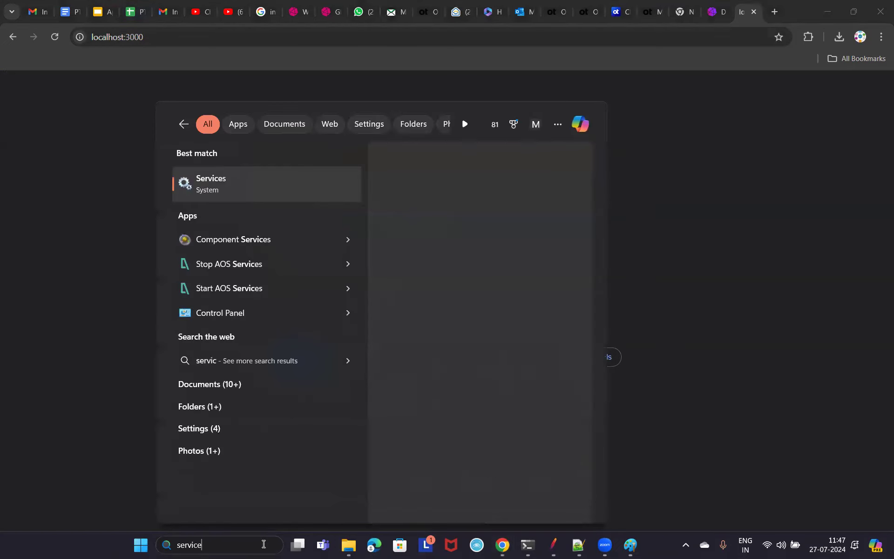
{"action": "left_click", "coordinate": [244, 187]}
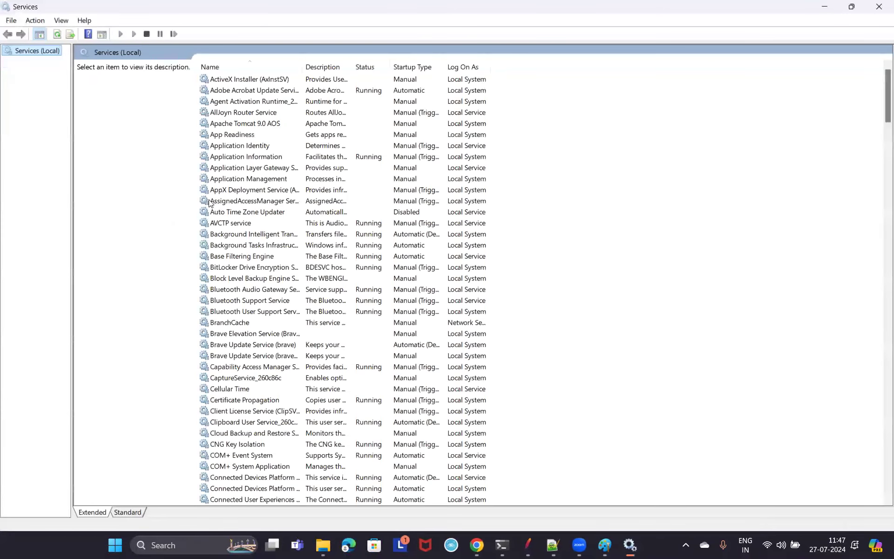
{"action": "left_click", "coordinate": [217, 212]}
{"action": "key", "text": "g"}
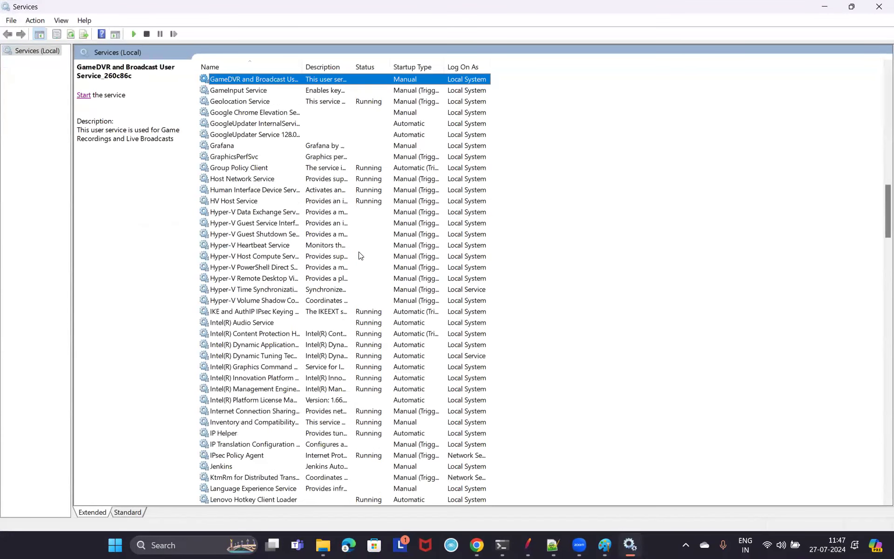
{"action": "key", "text": "Down"}
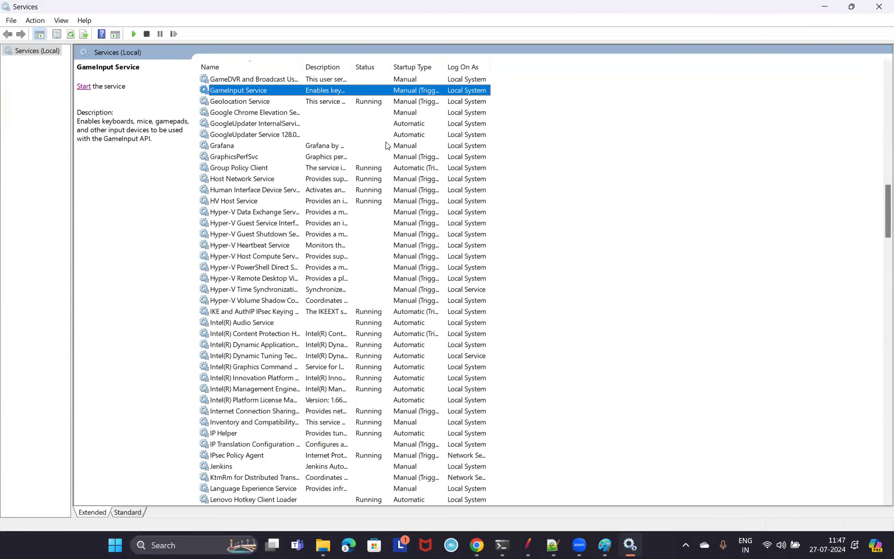
{"action": "left_click", "coordinate": [387, 145]}
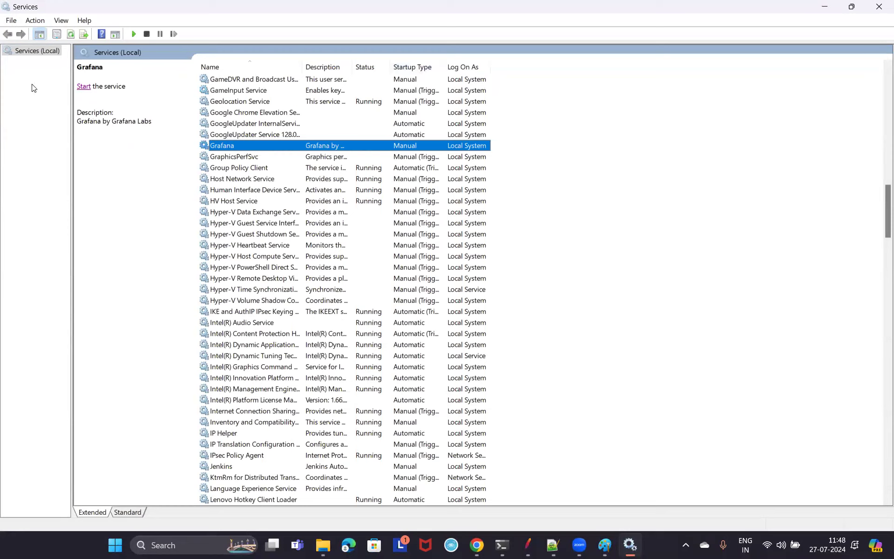
{"action": "left_click", "coordinate": [83, 86]}
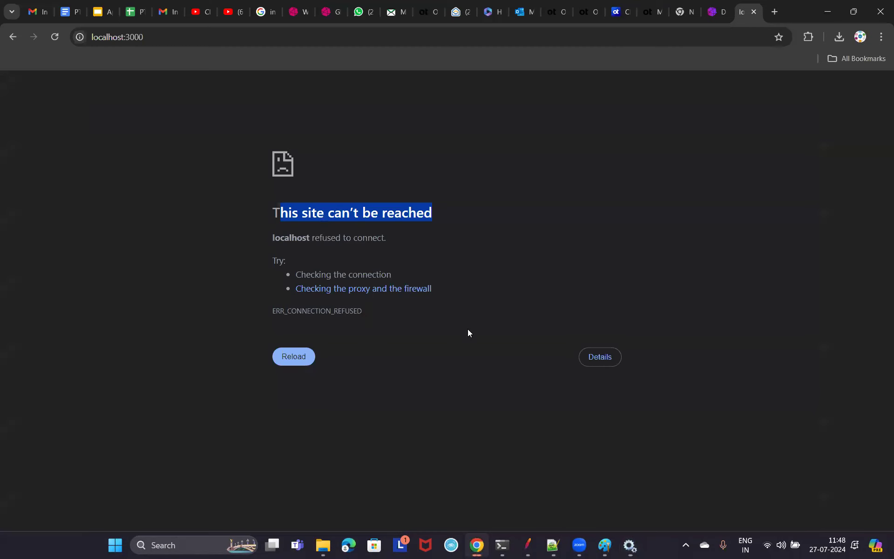
Return to Chrome and load localhost:3000 again to open the Grafana home page.
{"action": "key", "text": "alt+Tab"}
{"action": "left_click", "coordinate": [176, 46]}
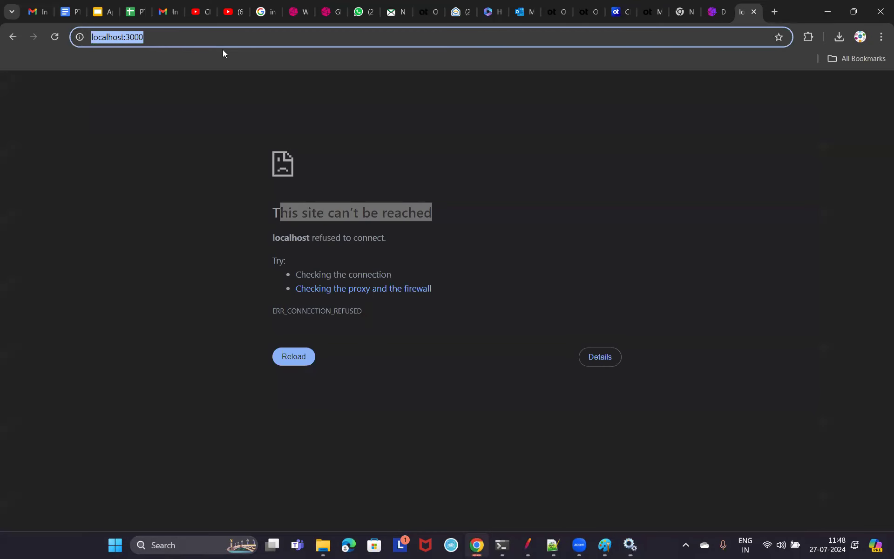
{"action": "key", "text": "Return"}
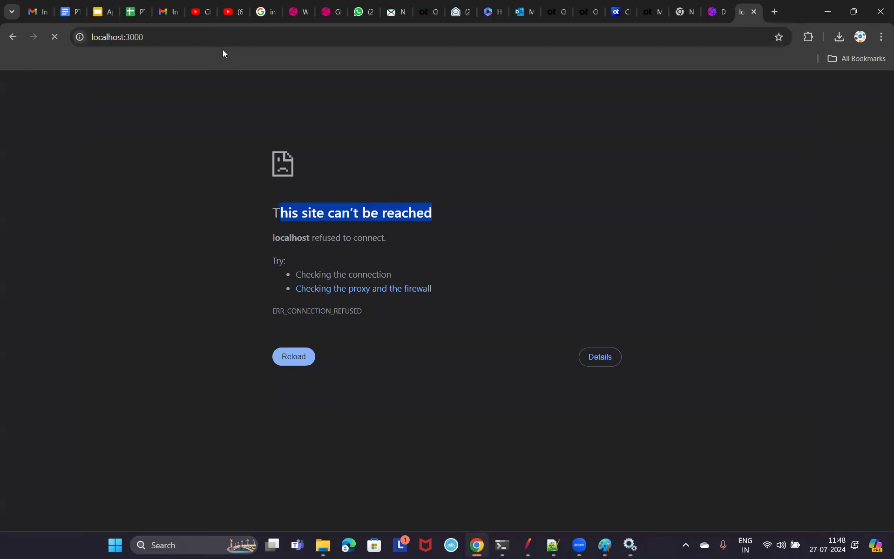
{"action": "left_click", "coordinate": [161, 37]}
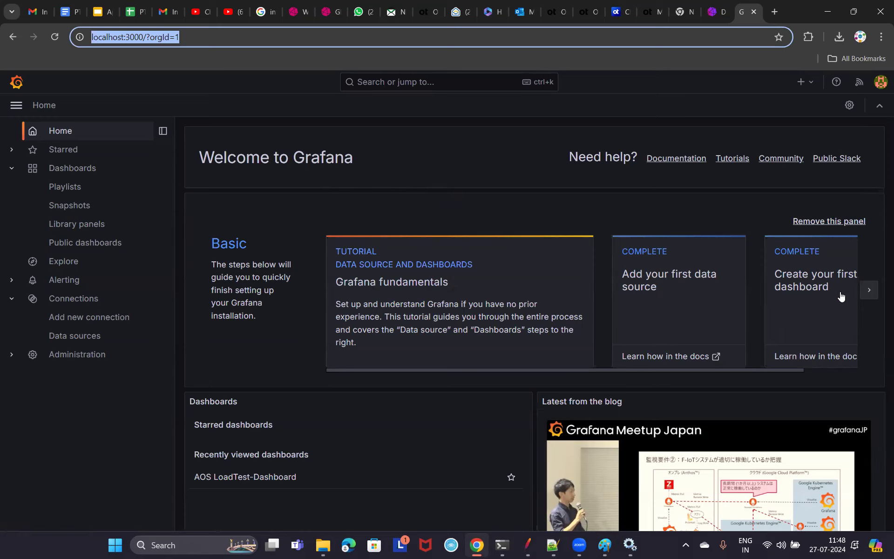
Add a new InfluxDB data source in Grafana, keeping the suggested name influxdb-5.
{"action": "left_click", "coordinate": [658, 278]}
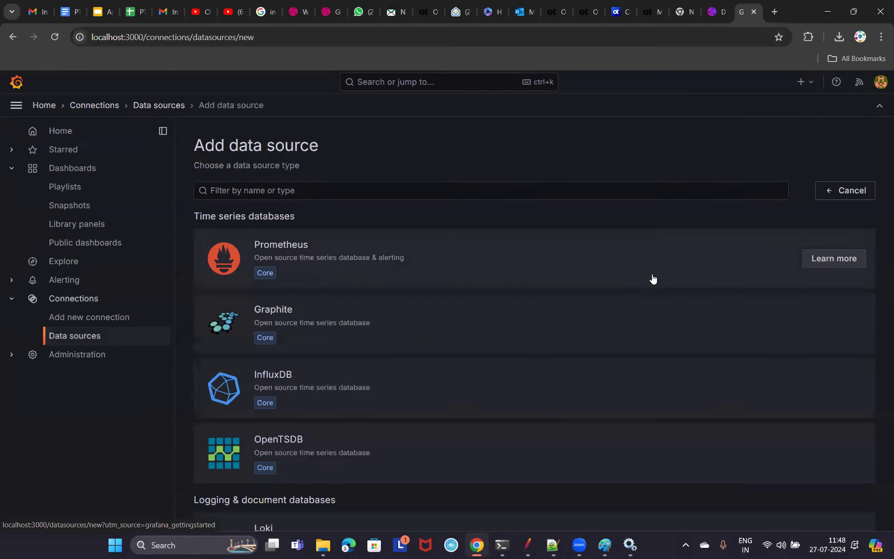
{"action": "left_click", "coordinate": [353, 403]}
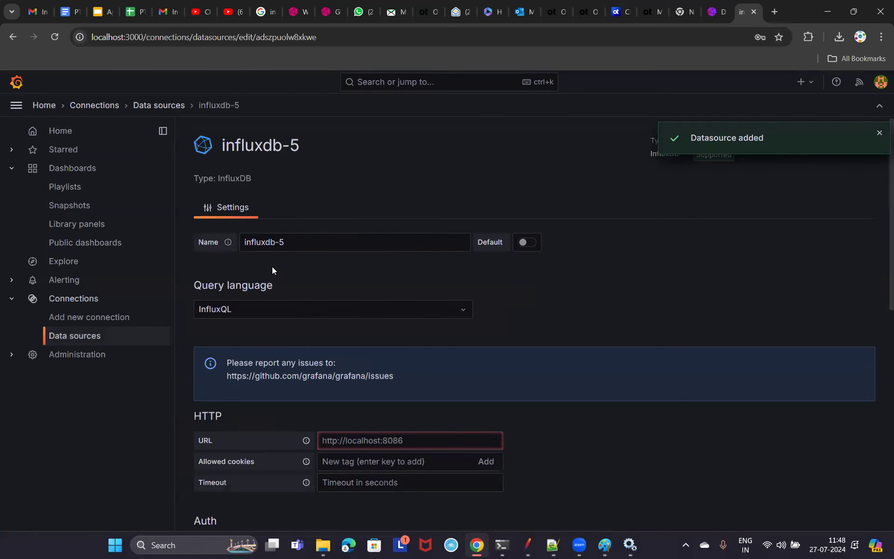
{"action": "triple_click", "coordinate": [286, 243]}
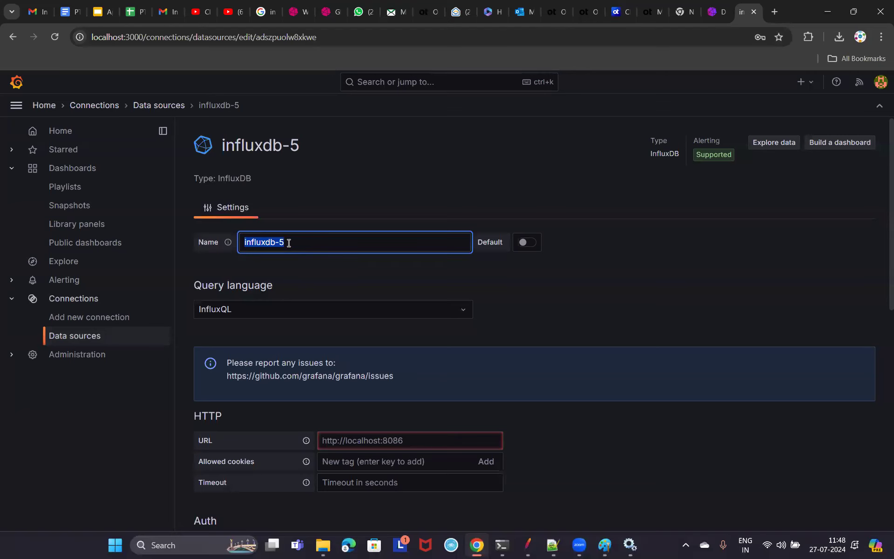
Try to save and test the InfluxDB data source with the URL and database details left blank.
{"action": "scroll", "coordinate": [519, 329], "scroll_direction": "down", "scroll_amount": 4}
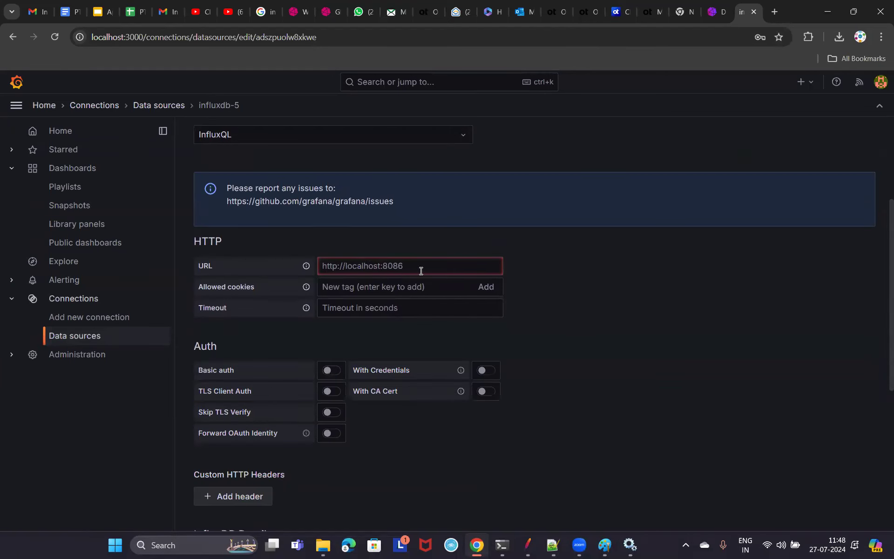
{"action": "left_click", "coordinate": [391, 265]}
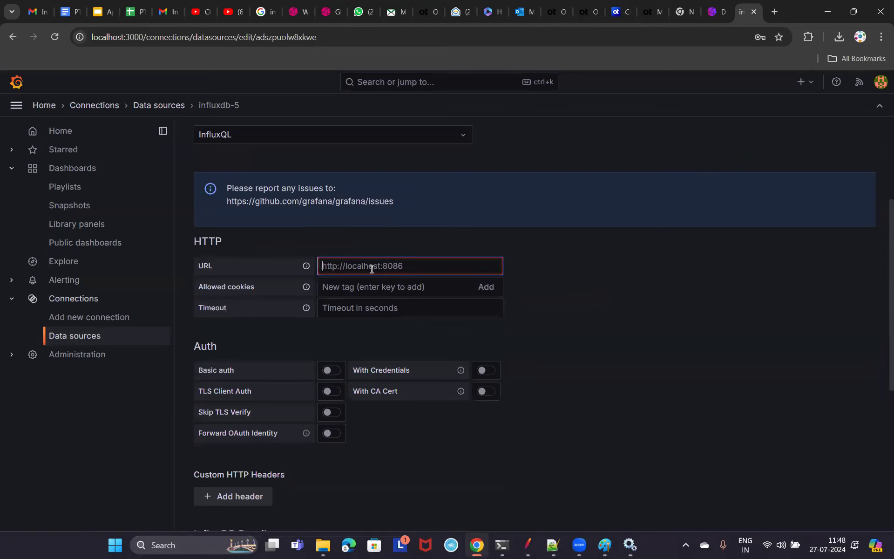
{"action": "scroll", "coordinate": [363, 219], "scroll_direction": "down", "scroll_amount": 3}
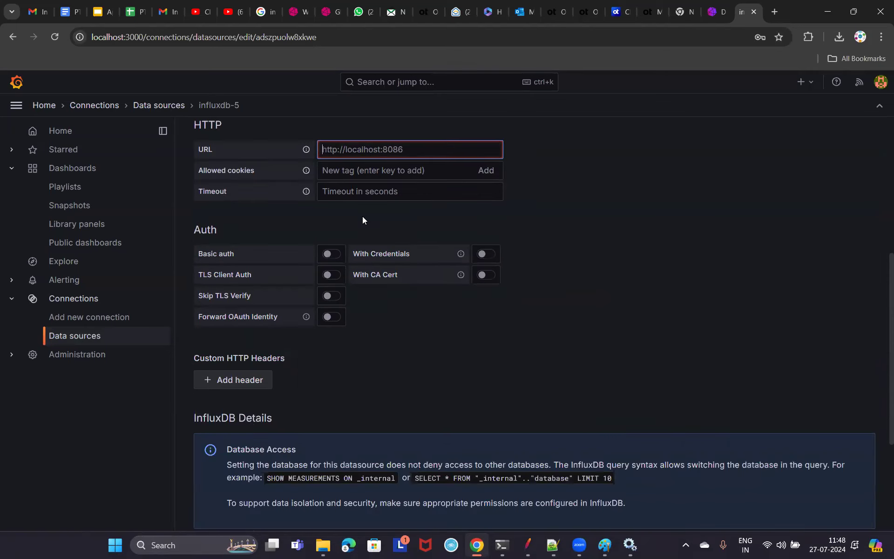
{"action": "scroll", "coordinate": [435, 349], "scroll_direction": "down", "scroll_amount": 4}
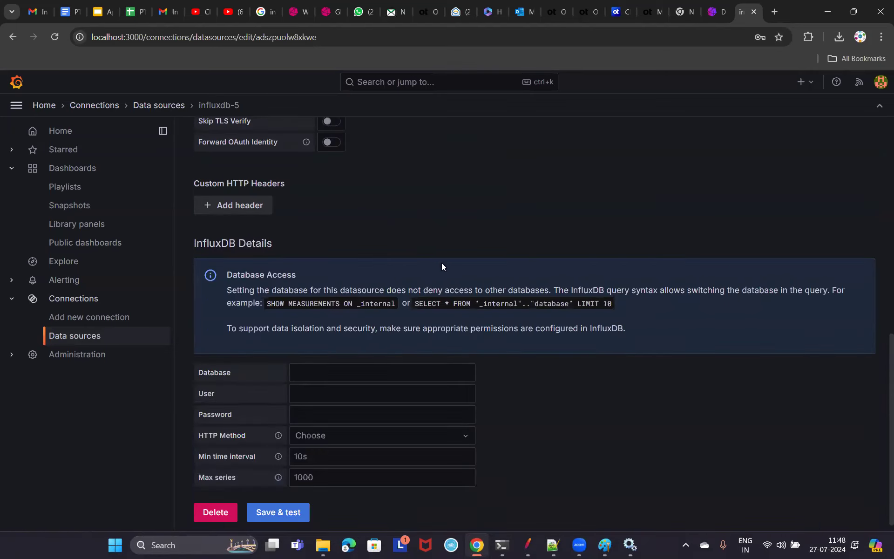
{"action": "left_click", "coordinate": [279, 512]}
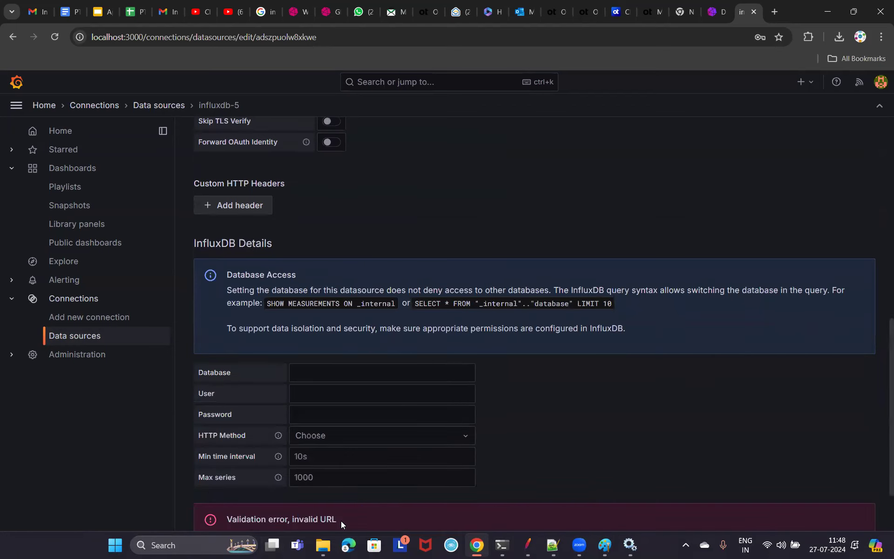
{"action": "scroll", "coordinate": [220, 523], "scroll_direction": "down", "scroll_amount": 2}
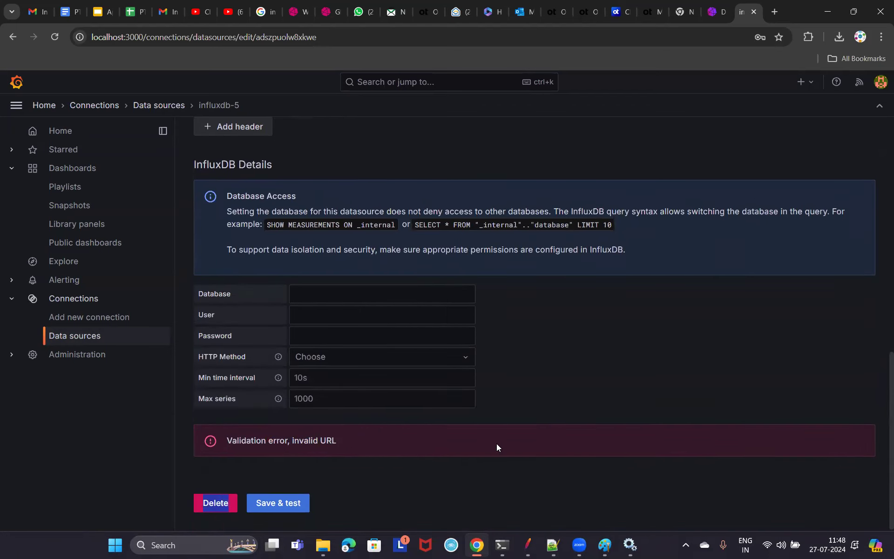
{"action": "scroll", "coordinate": [512, 420], "scroll_direction": "up", "scroll_amount": 8}
{"action": "left_click", "coordinate": [397, 255]}
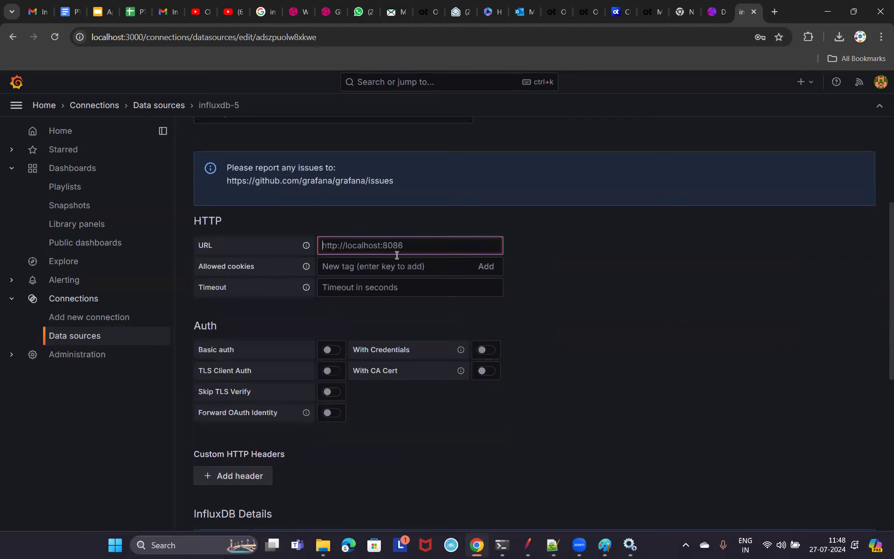
{"action": "type", "text": "http://local"}
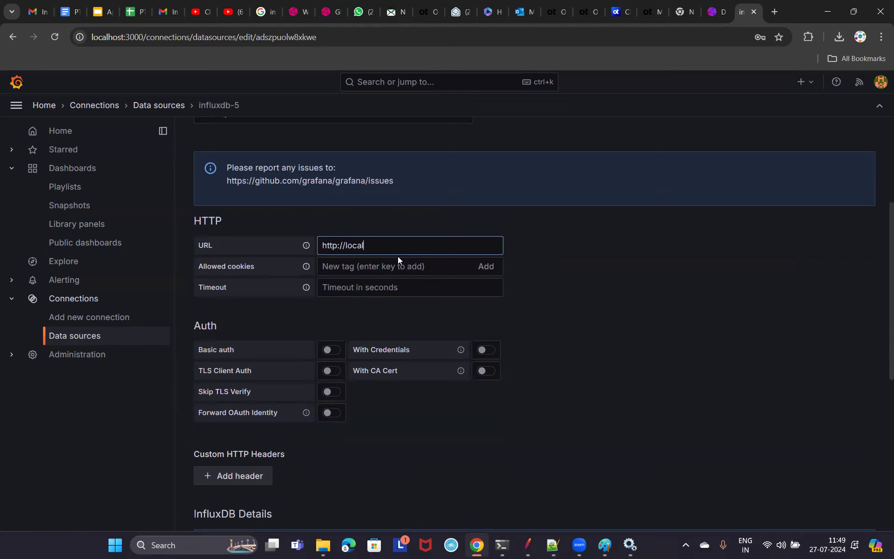
{"action": "type", "text": "host:8086"}
{"action": "scroll", "coordinate": [378, 293], "scroll_direction": "down", "scroll_amount": 1}
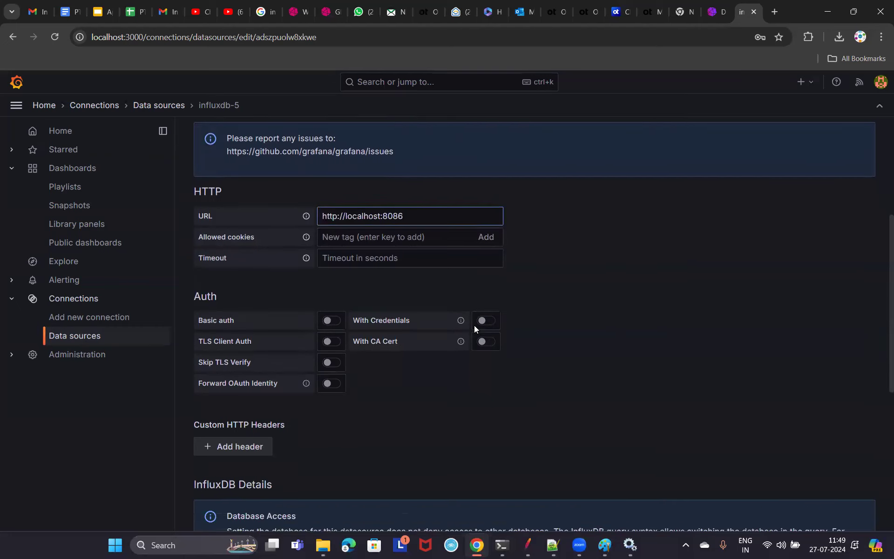
{"action": "scroll", "coordinate": [551, 283], "scroll_direction": "down", "scroll_amount": 2}
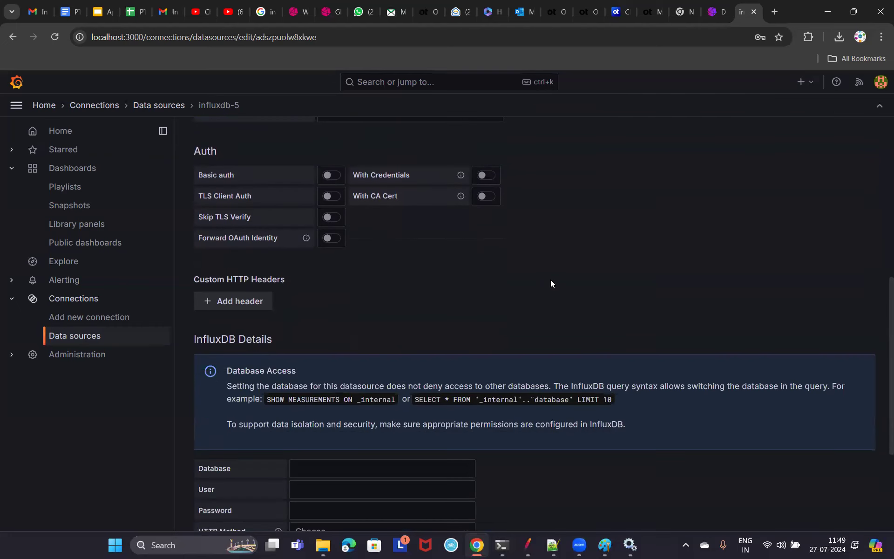
{"action": "scroll", "coordinate": [550, 283], "scroll_direction": "down", "scroll_amount": 3}
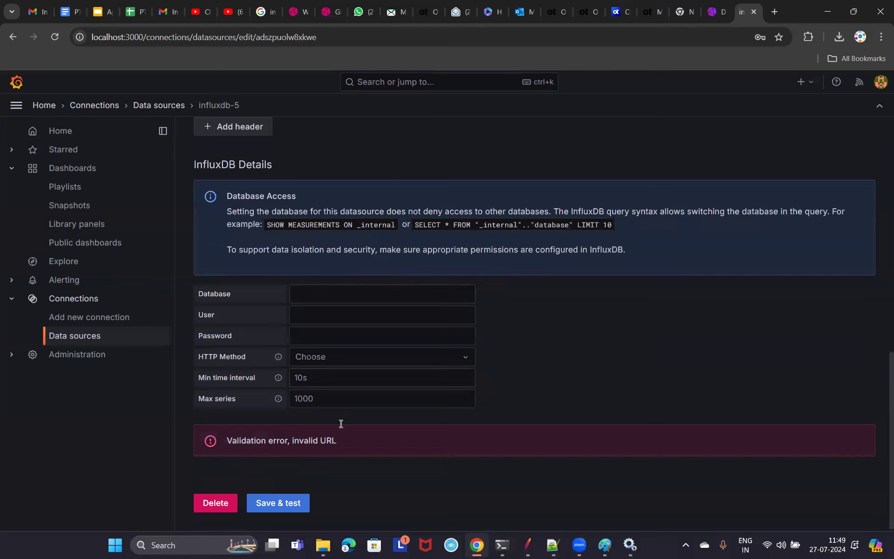
{"action": "left_click", "coordinate": [320, 299]}
{"action": "left_click", "coordinate": [292, 508]}
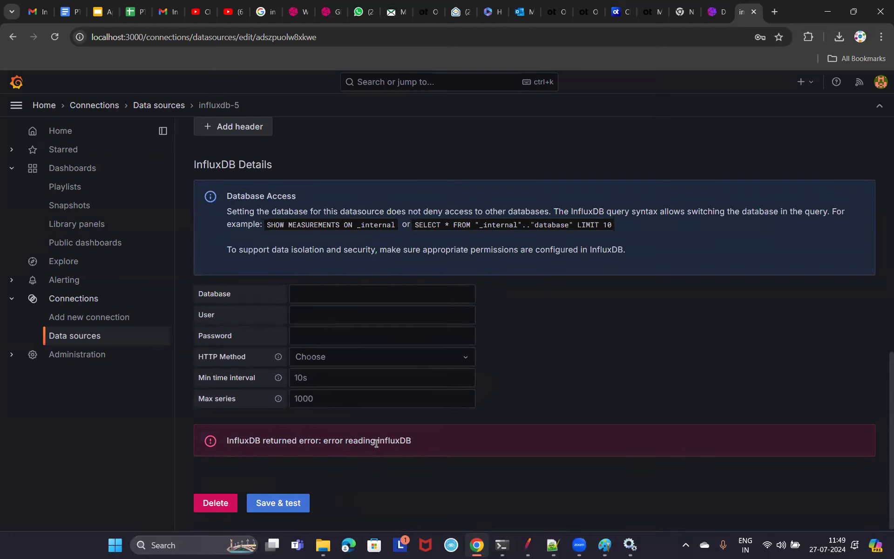
Enter perftest as the InfluxDB database name and save and test the data source again.
{"action": "left_click", "coordinate": [427, 302]}
{"action": "type", "text": "perftest"}
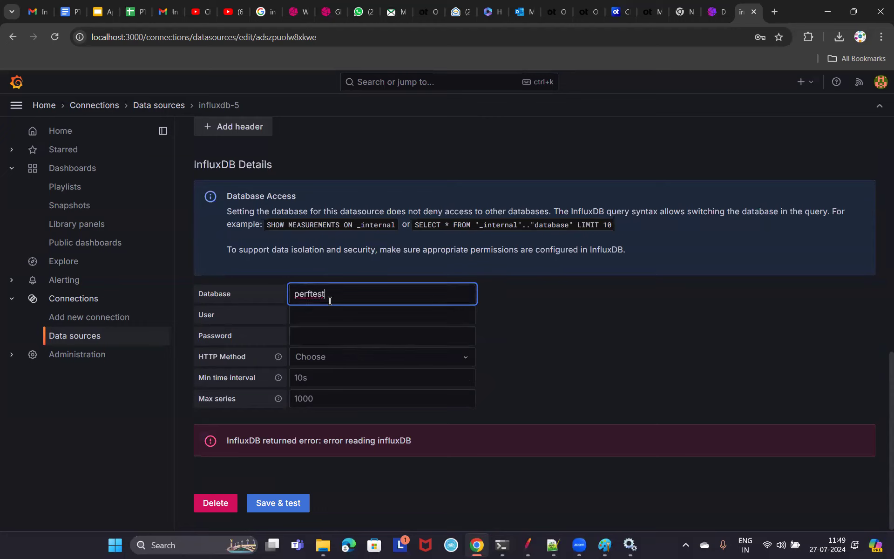
{"action": "left_click_drag", "start_coordinate": [330, 300], "coordinate": [283, 296]}
{"action": "left_click", "coordinate": [287, 507]}
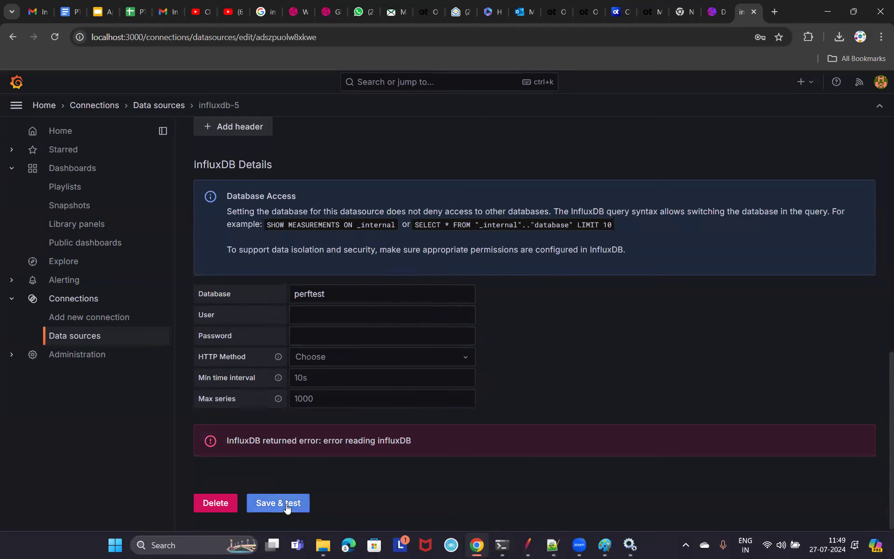
{"action": "left_click_drag", "start_coordinate": [335, 441], "coordinate": [488, 410]}
Choose POST as the data source's HTTP method and run another save and test.
{"action": "left_click", "coordinate": [466, 359]}
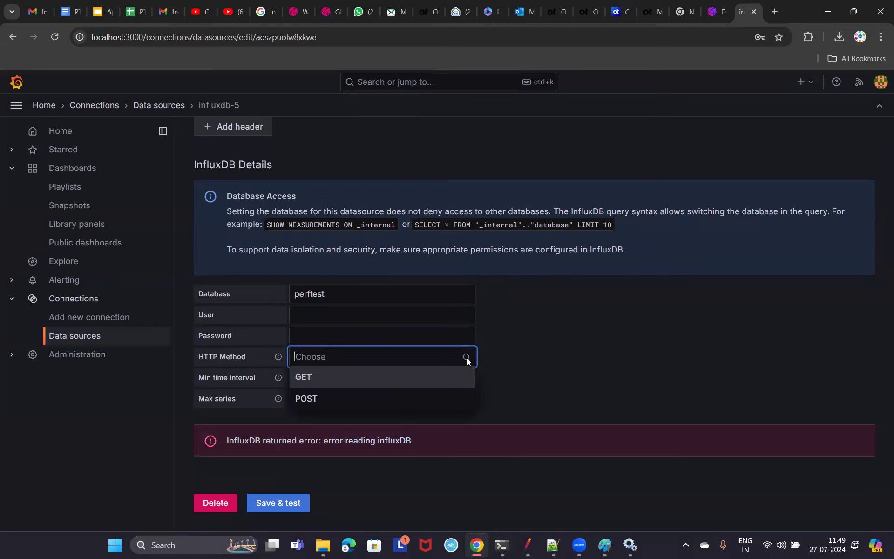
{"action": "left_click", "coordinate": [332, 400]}
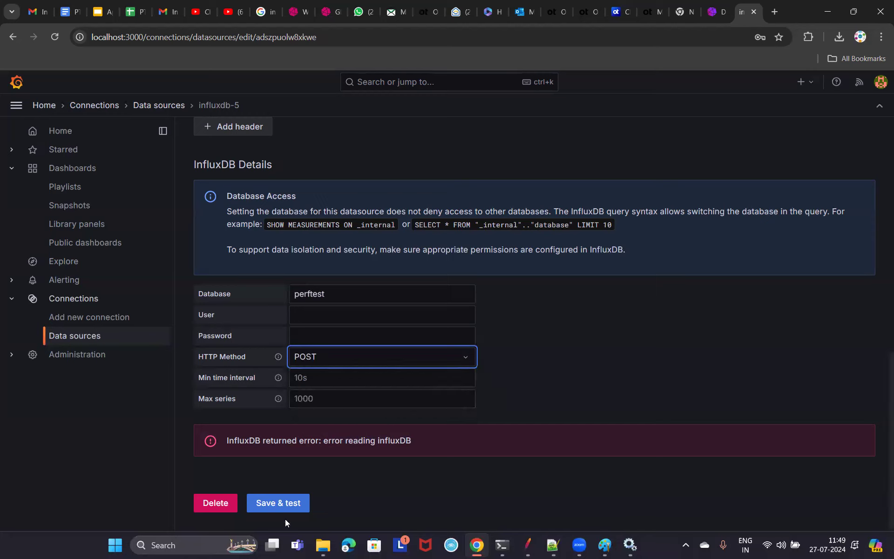
{"action": "left_click", "coordinate": [284, 504]}
Review the influxdb-5 data source's name, query language, URL and authentication settings.
{"action": "scroll", "coordinate": [470, 423], "scroll_direction": "up", "scroll_amount": 15}
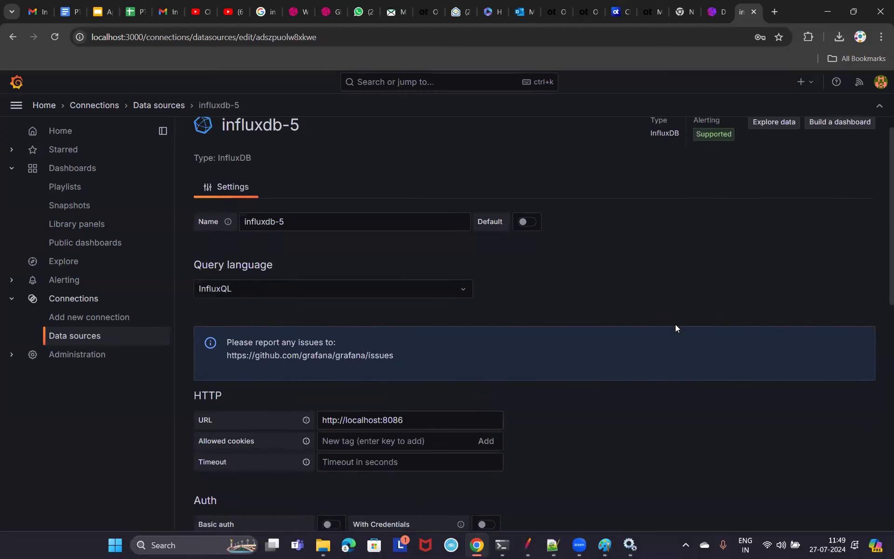
{"action": "scroll", "coordinate": [676, 328], "scroll_direction": "up", "scroll_amount": 1}
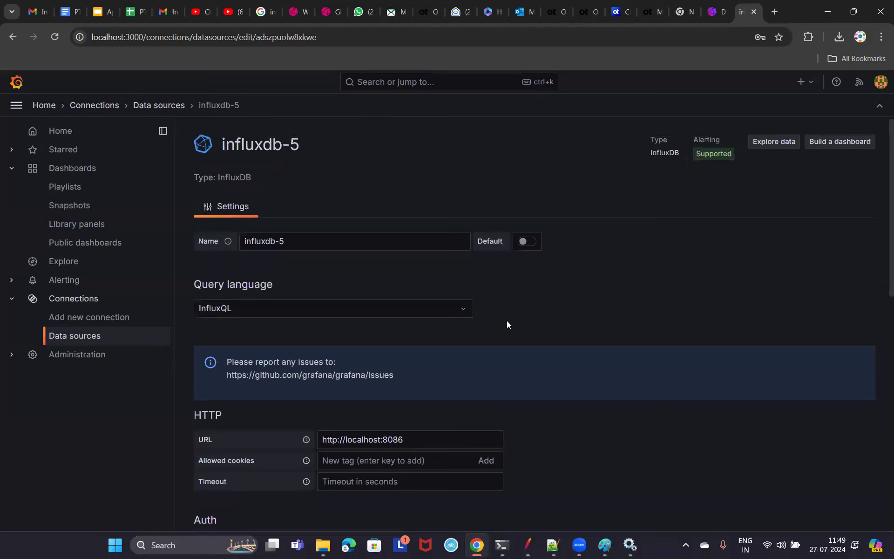
{"action": "scroll", "coordinate": [507, 321], "scroll_direction": "down", "scroll_amount": 3}
{"action": "scroll", "coordinate": [396, 317], "scroll_direction": "down", "scroll_amount": 2}
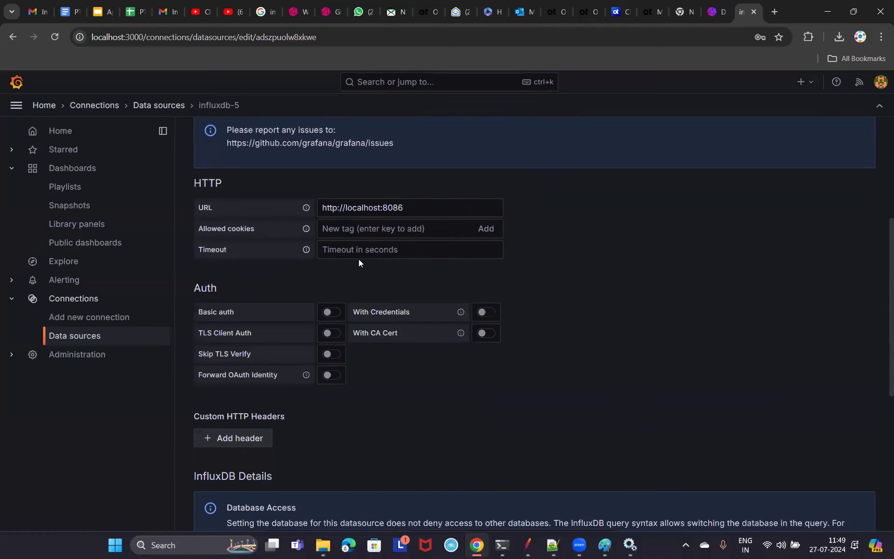
{"action": "scroll", "coordinate": [551, 150], "scroll_direction": "up", "scroll_amount": 5}
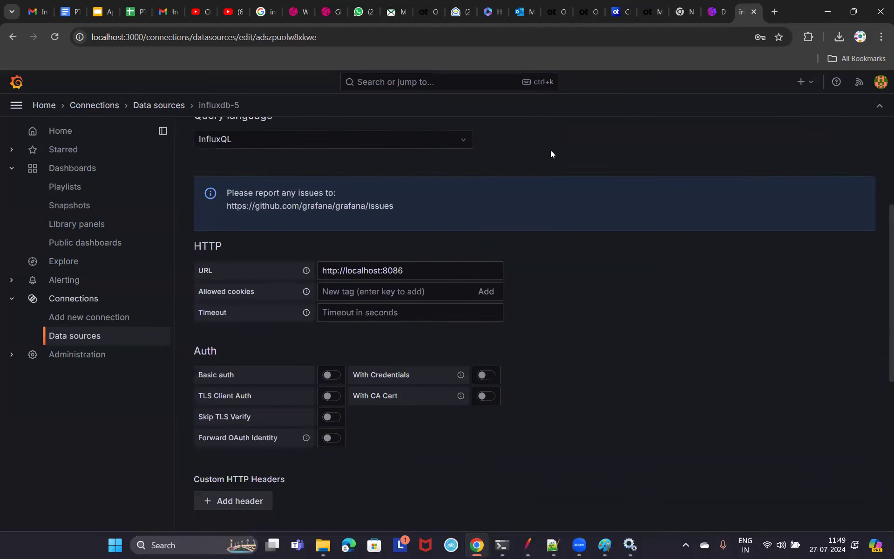
Switch to the InfluxDB Data Explorer tab and bring up the Windows Services console.
{"action": "left_click", "coordinate": [717, 11]}
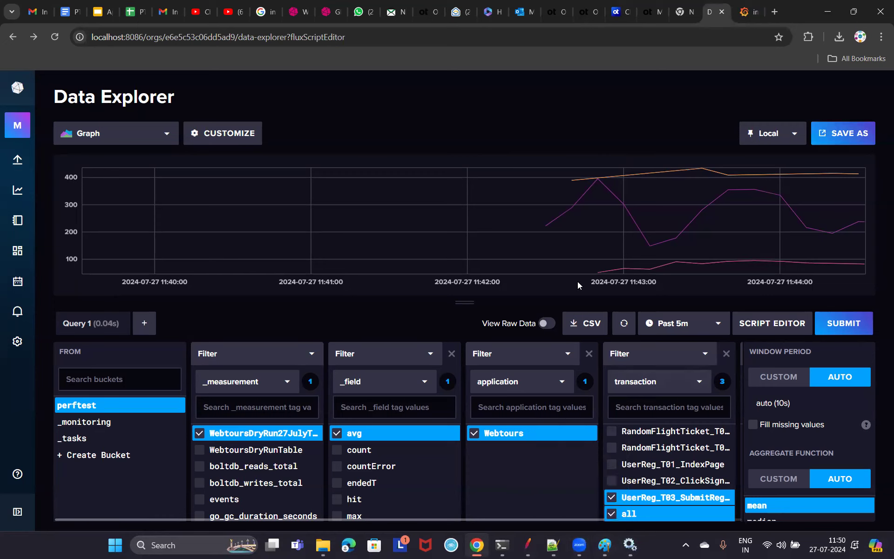
{"action": "mouse_move", "coordinate": [613, 542]}
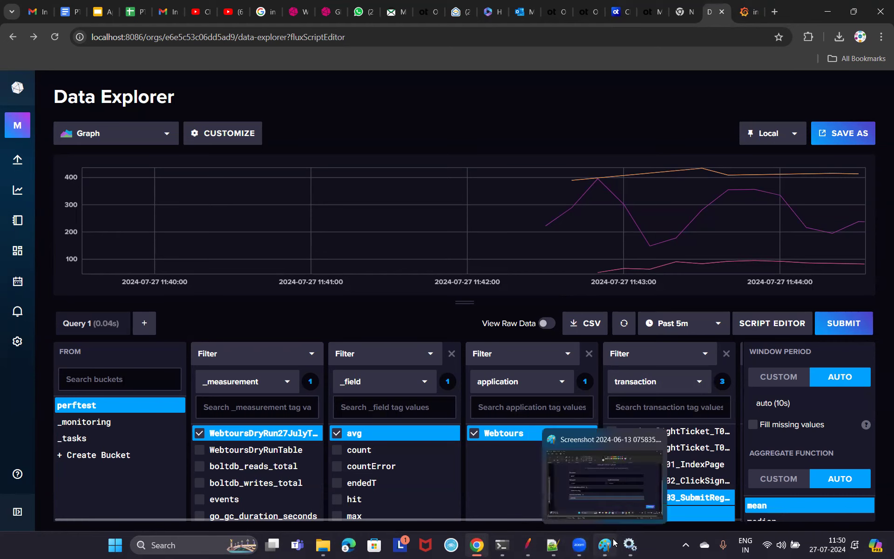
{"action": "left_click", "coordinate": [629, 484]}
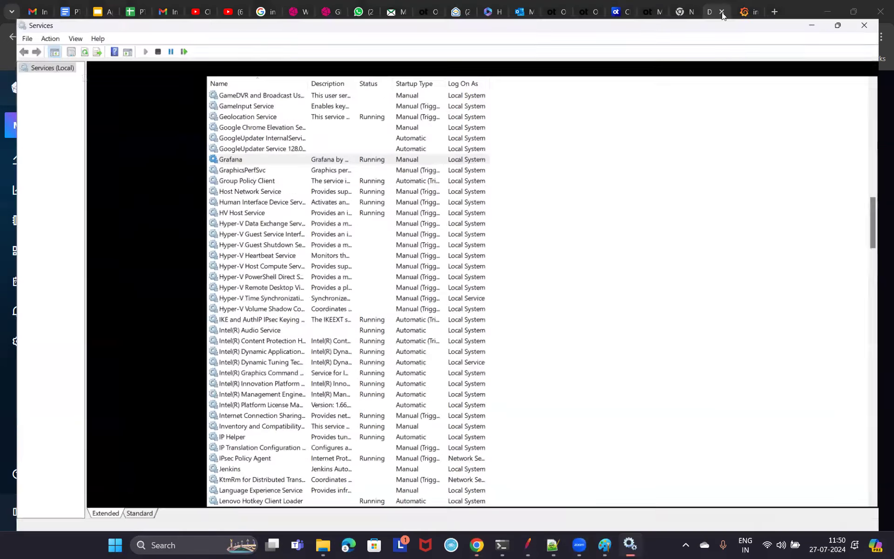
Dismiss the Services console and check the InfluxDB initial user setup screenshot in Paint.
{"action": "left_click", "coordinate": [882, 7]}
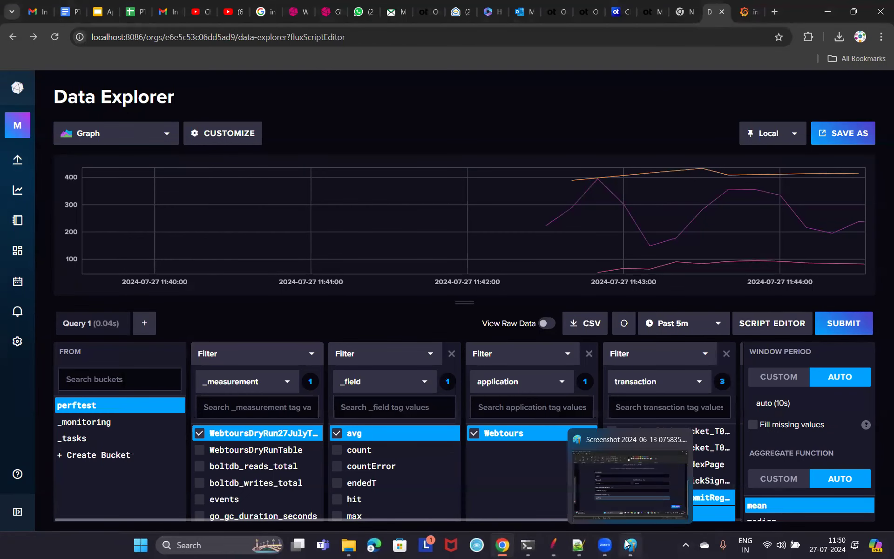
{"action": "left_click", "coordinate": [628, 544]}
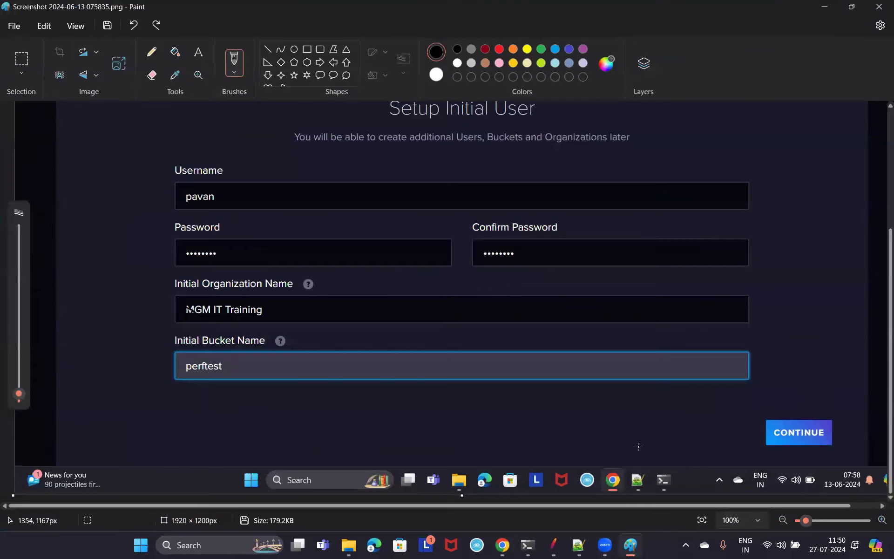
{"action": "left_click", "coordinate": [821, 6]}
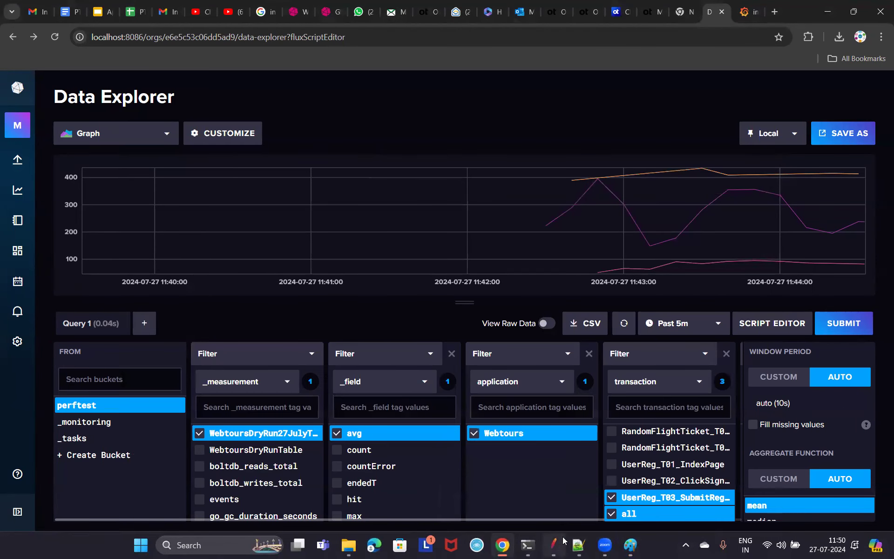
{"action": "left_click", "coordinate": [605, 546]}
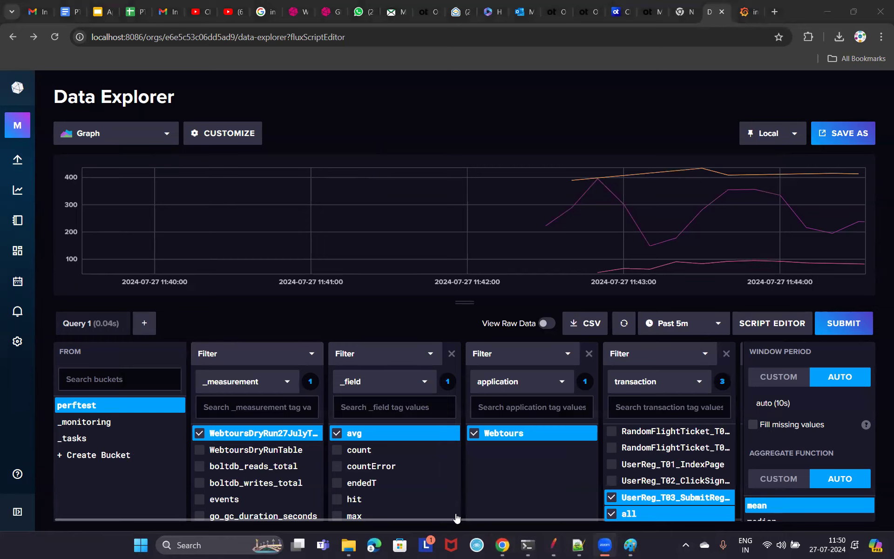
Download the InfluxDB setup photo from the PT-April2024-JMeterBlazeMeterLRBatch WhatsApp group and open the downloaded image.
{"action": "left_click", "coordinate": [359, 11]}
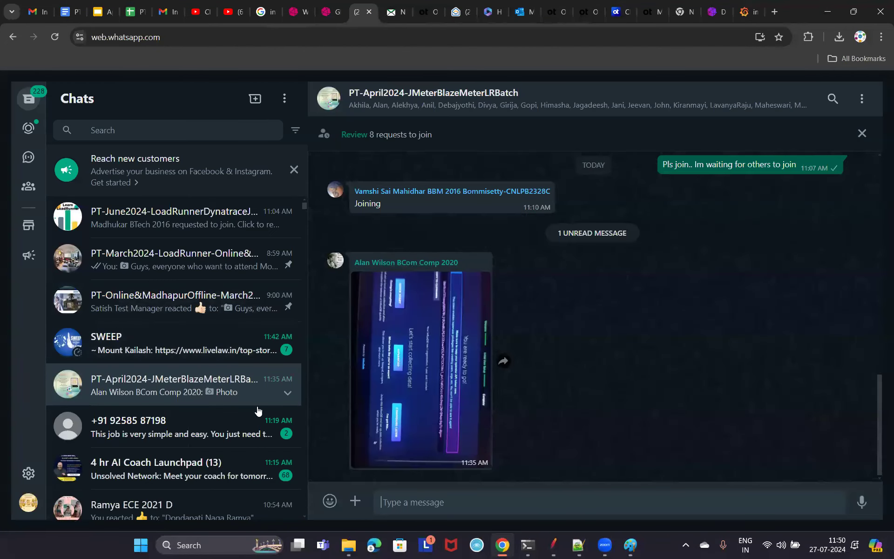
{"action": "left_click", "coordinate": [424, 353]}
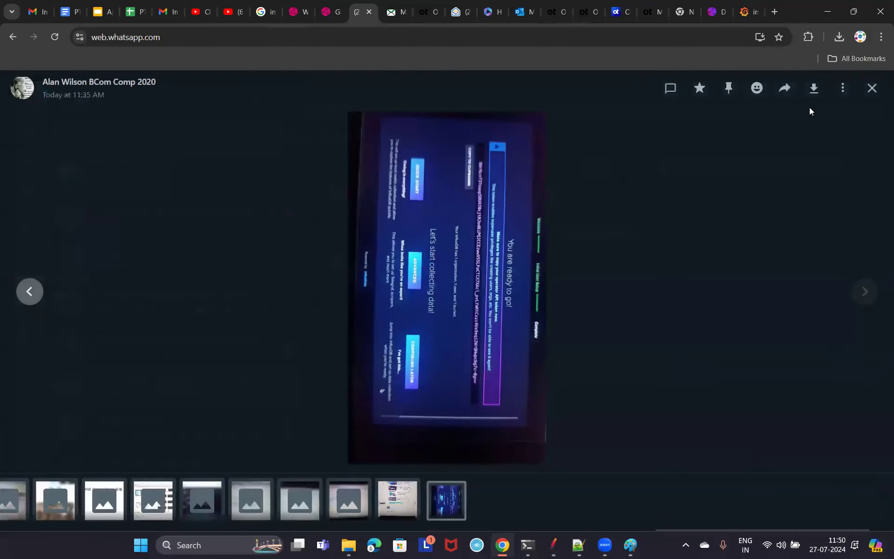
{"action": "left_click", "coordinate": [843, 88]}
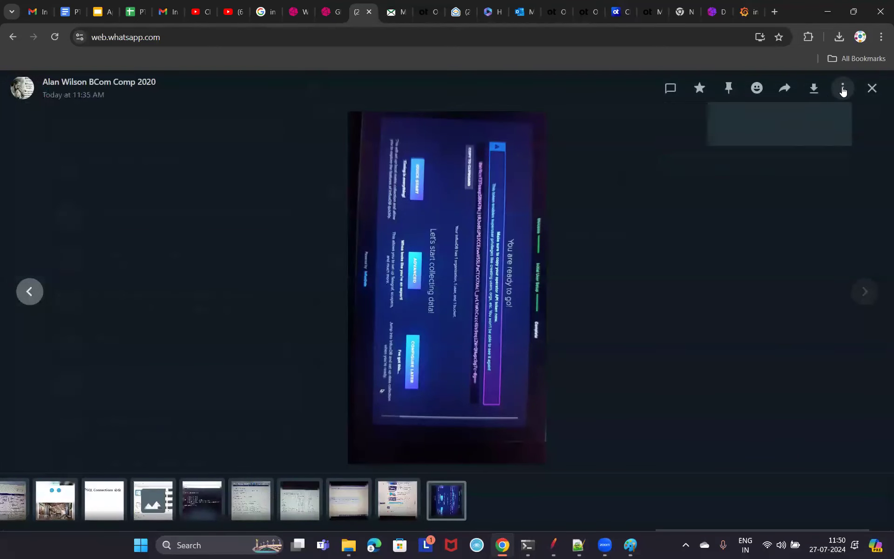
{"action": "left_click", "coordinate": [781, 212]}
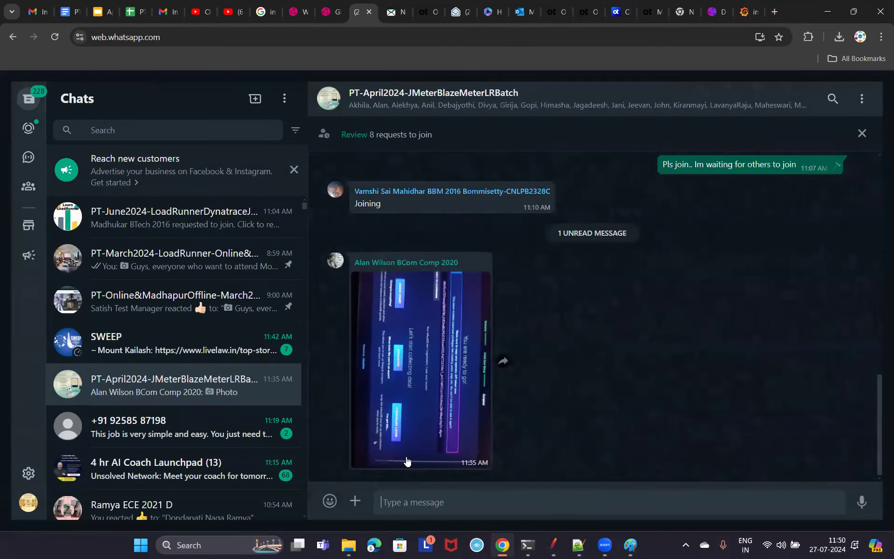
{"action": "left_click", "coordinate": [410, 396]}
{"action": "left_click", "coordinate": [814, 88]}
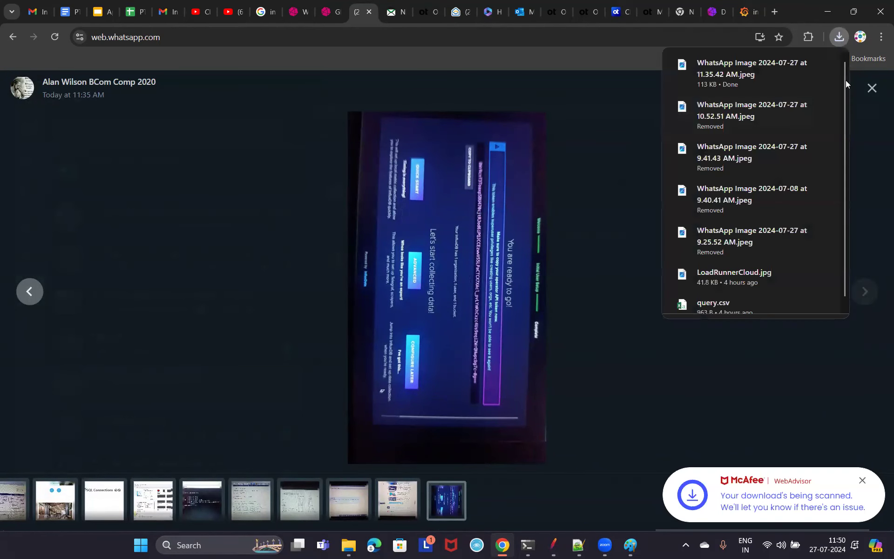
{"action": "left_click", "coordinate": [824, 74]}
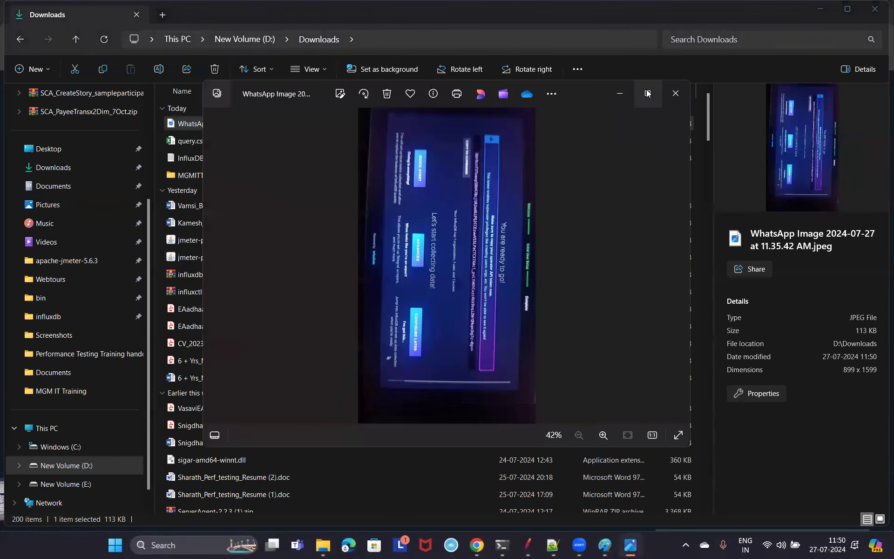
Rotate the downloaded setup photo upright and show it in a maximized window.
{"action": "left_click", "coordinate": [363, 94]}
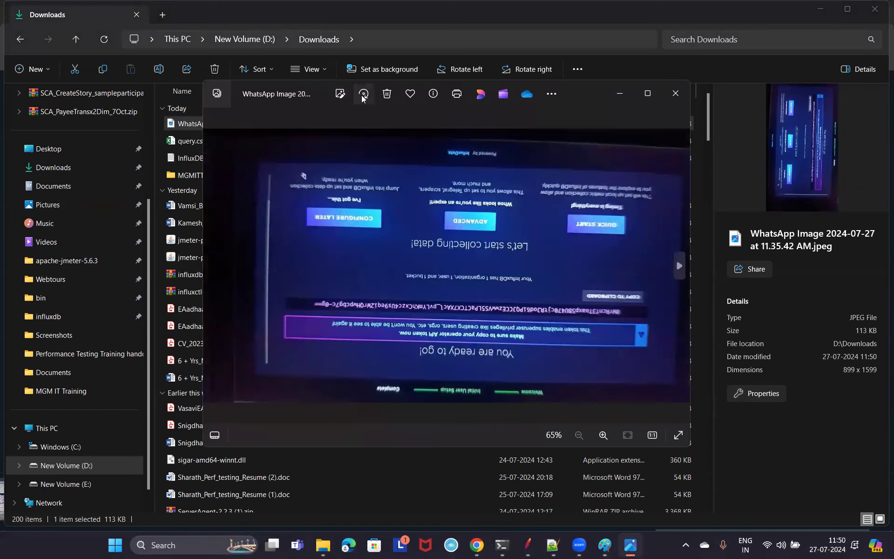
{"action": "left_click", "coordinate": [363, 94]}
{"action": "left_click", "coordinate": [363, 94]}
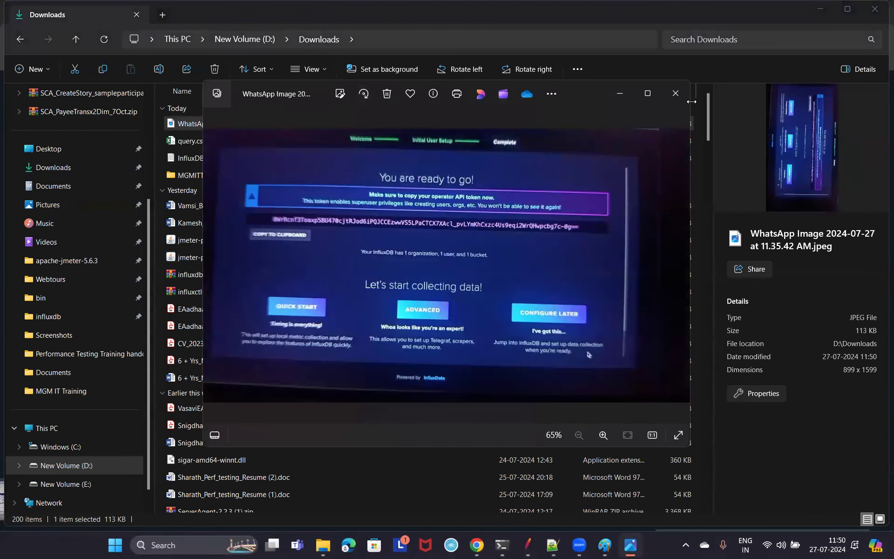
{"action": "left_click", "coordinate": [647, 93]}
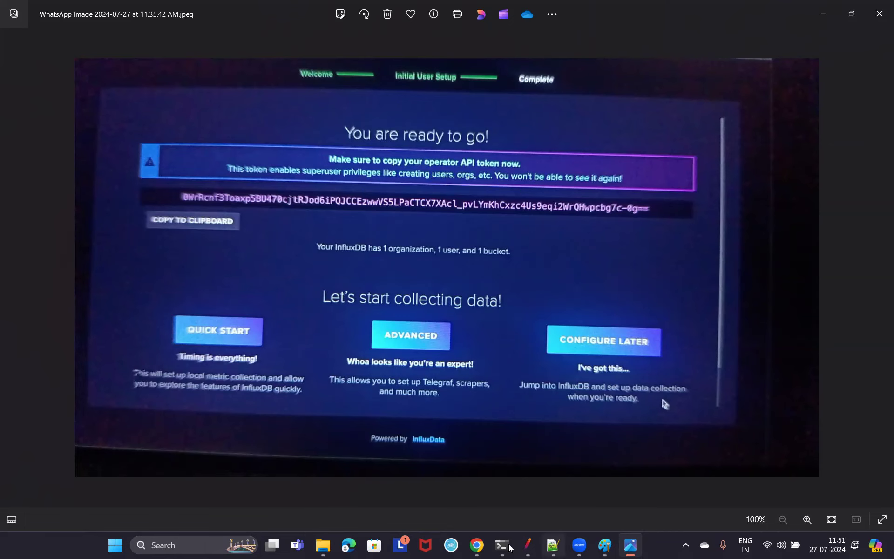
Show the InfluxDB Data Explorer in Chrome and return to the setup photo.
{"action": "left_click", "coordinate": [477, 546]}
{"action": "left_click", "coordinate": [710, 12]}
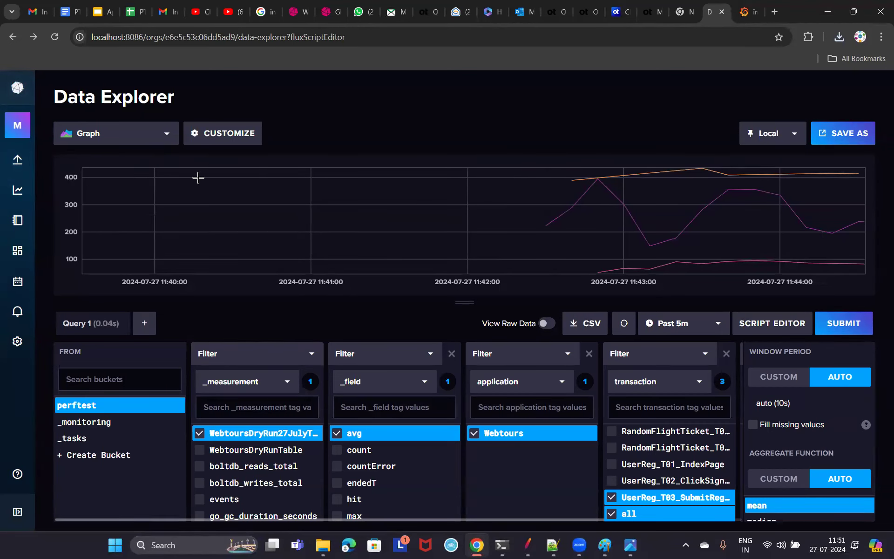
{"action": "left_click", "coordinate": [828, 12]}
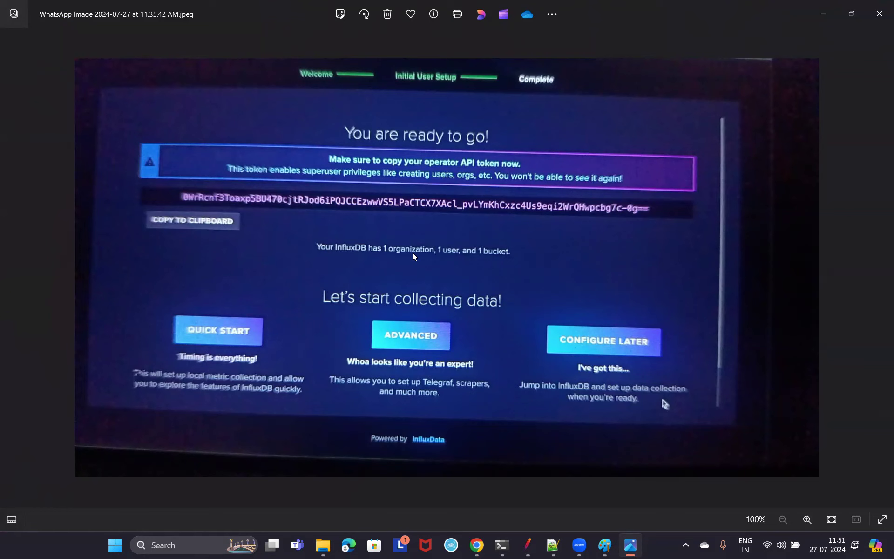
Mark the username, password, organization name and bucket name on the Paint setup screenshot with red rectangles.
{"action": "key", "text": "alt+Tab"}
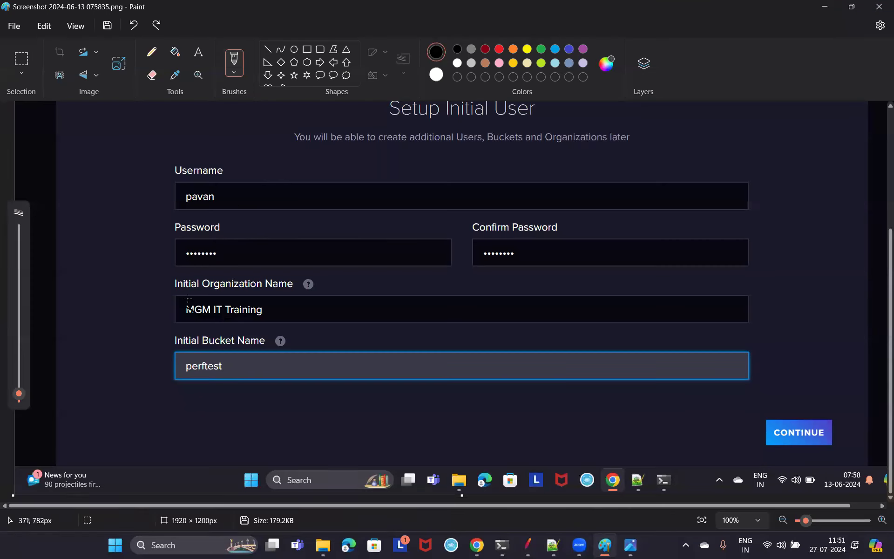
{"action": "left_click_drag", "start_coordinate": [243, 330], "coordinate": [200, 313]}
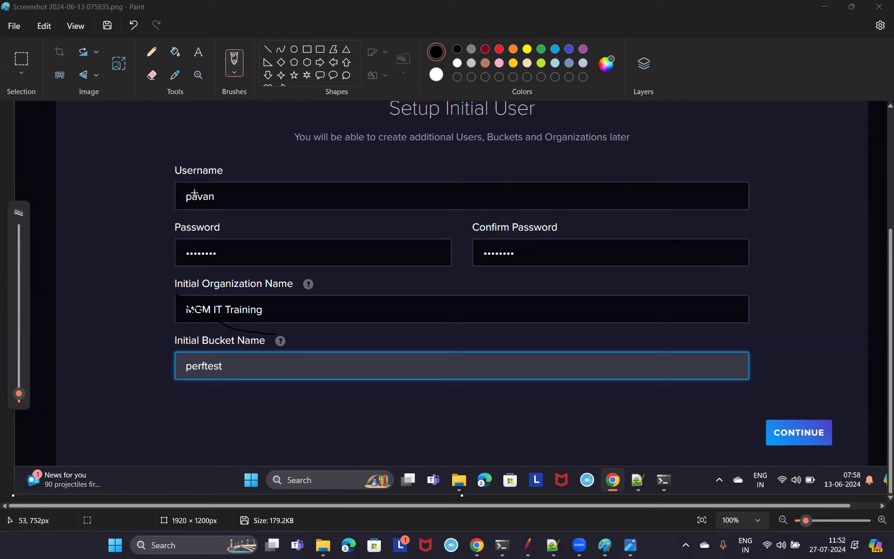
{"action": "left_click_drag", "start_coordinate": [176, 185], "coordinate": [239, 212]}
{"action": "left_click_drag", "start_coordinate": [178, 241], "coordinate": [236, 253]}
{"action": "left_click_drag", "start_coordinate": [179, 300], "coordinate": [273, 312]}
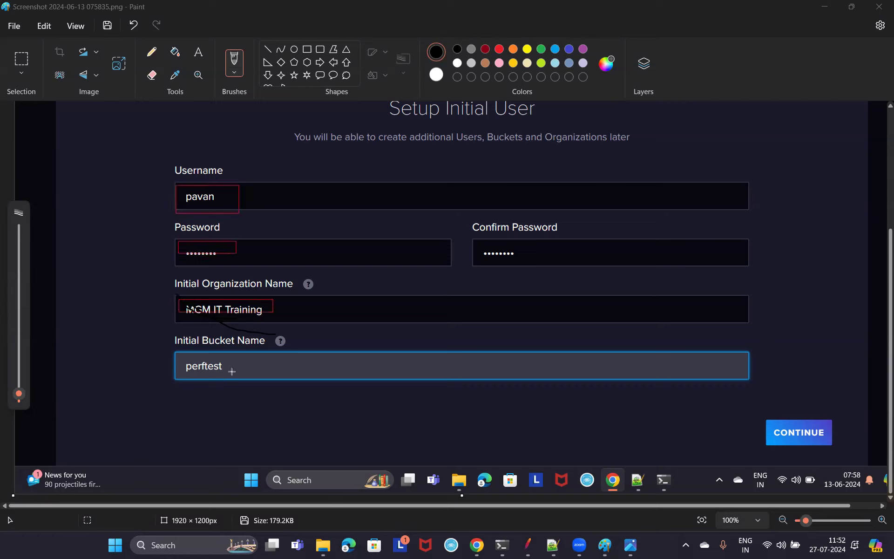
{"action": "left_click_drag", "start_coordinate": [171, 358], "coordinate": [232, 380]}
Show the operator API token photo again and check the InfluxDB documentation's Glossary page in Chrome.
{"action": "left_click", "coordinate": [631, 545]}
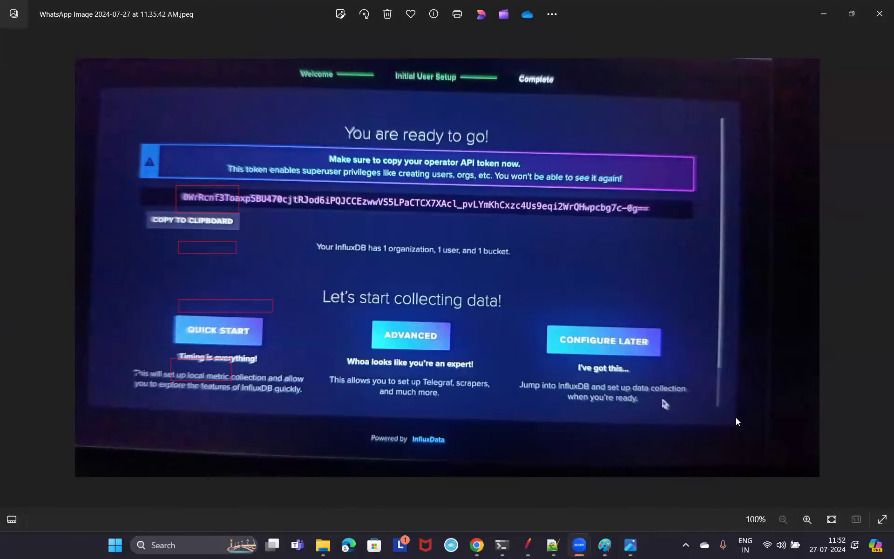
{"action": "left_click", "coordinate": [476, 544]}
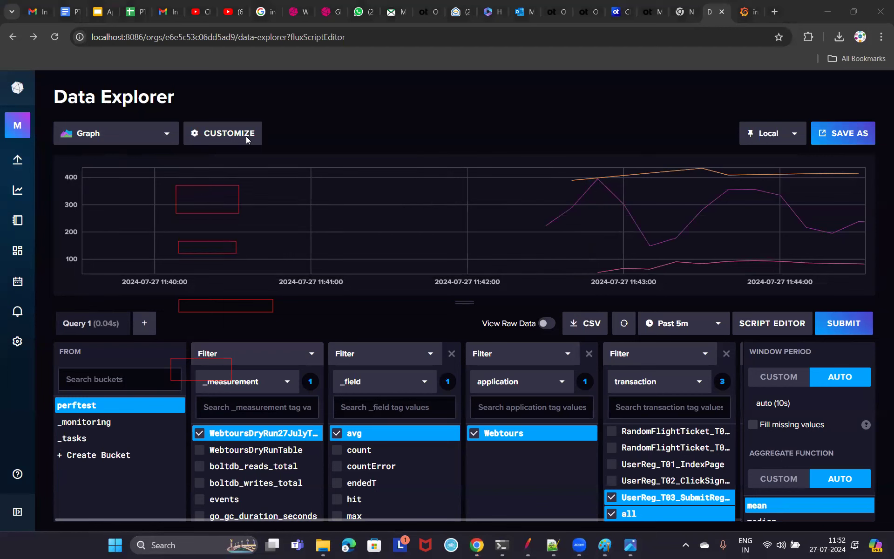
{"action": "left_click", "coordinate": [329, 13]}
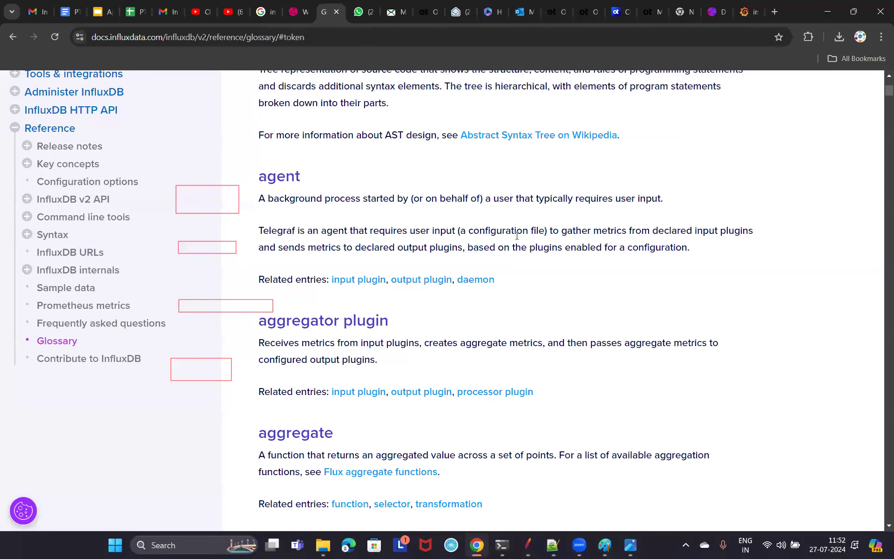
{"action": "scroll", "coordinate": [562, 209], "scroll_direction": "up", "scroll_amount": 5}
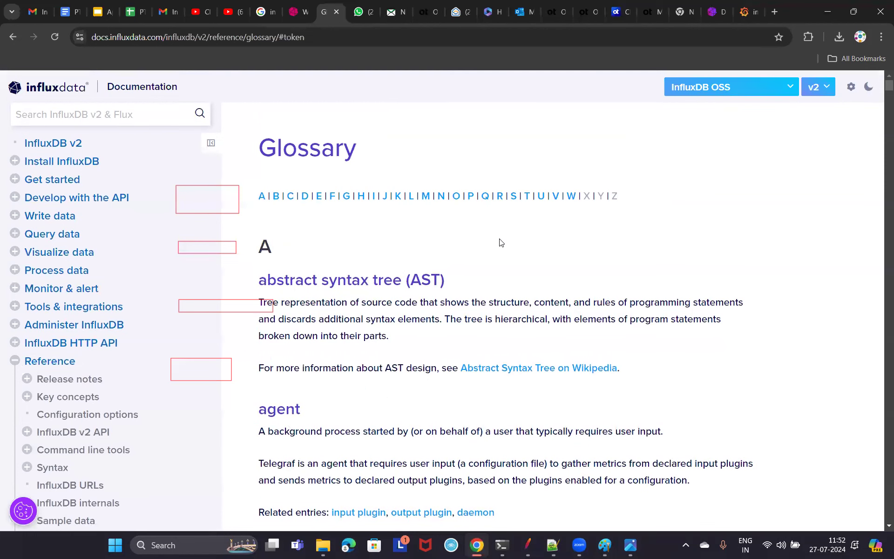
Examine the curl request's api/v2/write URL and the request requirements in the documentation on writing data with the InfluxDB API.
{"action": "left_click", "coordinate": [298, 12]}
{"action": "left_click", "coordinate": [413, 248]}
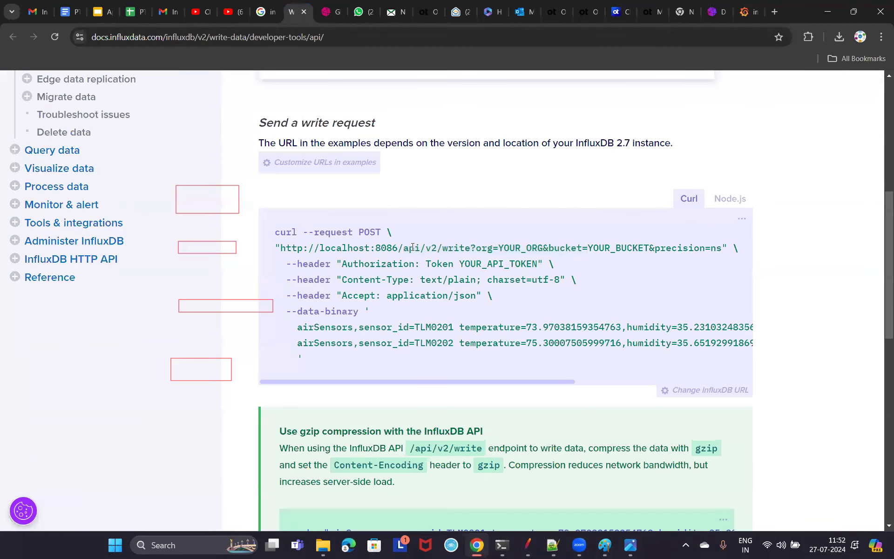
{"action": "left_click_drag", "start_coordinate": [406, 249], "coordinate": [516, 250]}
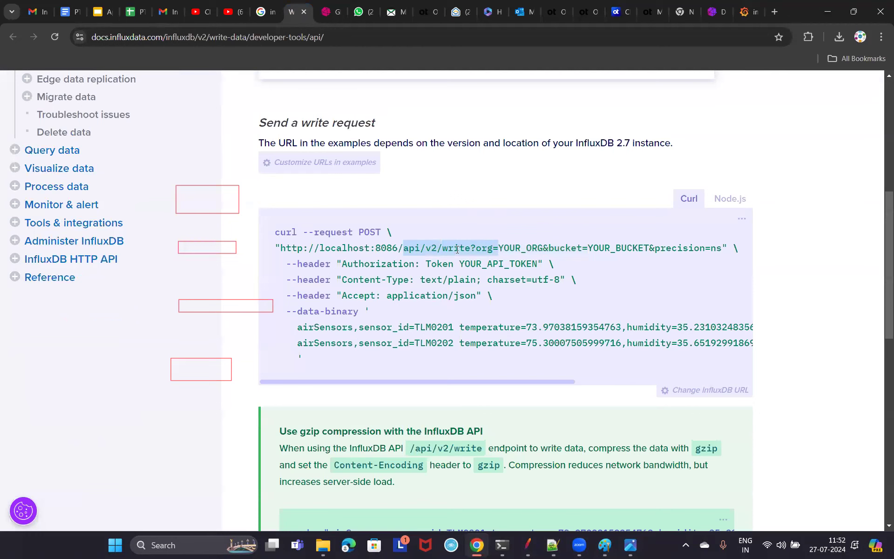
{"action": "scroll", "coordinate": [552, 356], "scroll_direction": "down", "scroll_amount": 2}
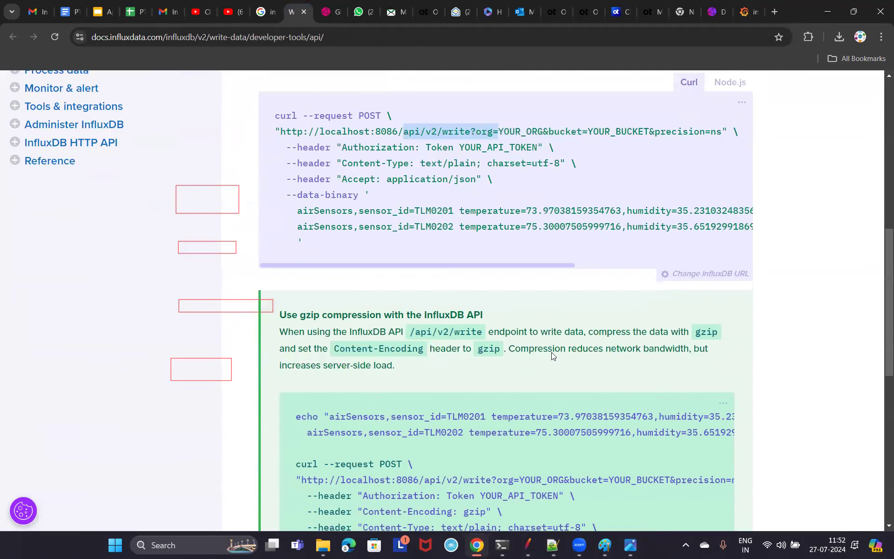
{"action": "scroll", "coordinate": [517, 346], "scroll_direction": "up", "scroll_amount": 10}
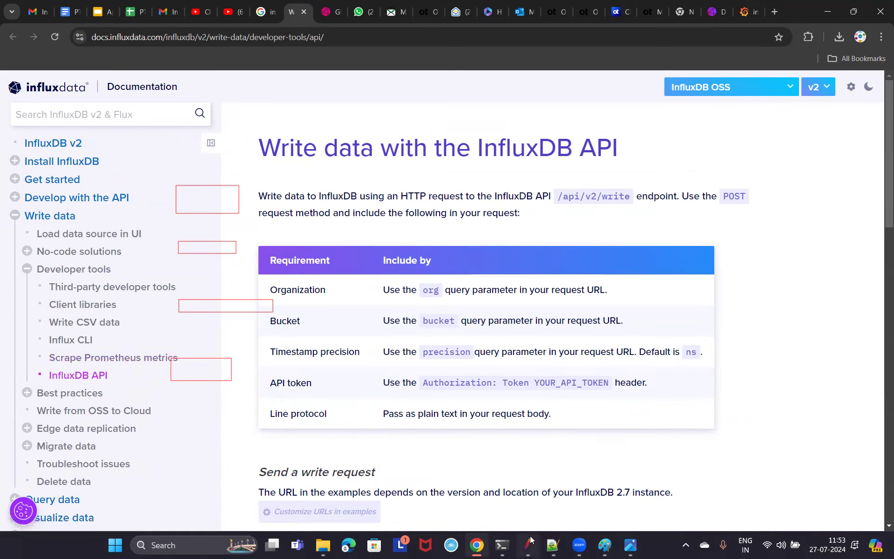
Visit InfluxDB's dashboards page and open the list of API tokens under Load Data.
{"action": "left_click", "coordinate": [717, 13]}
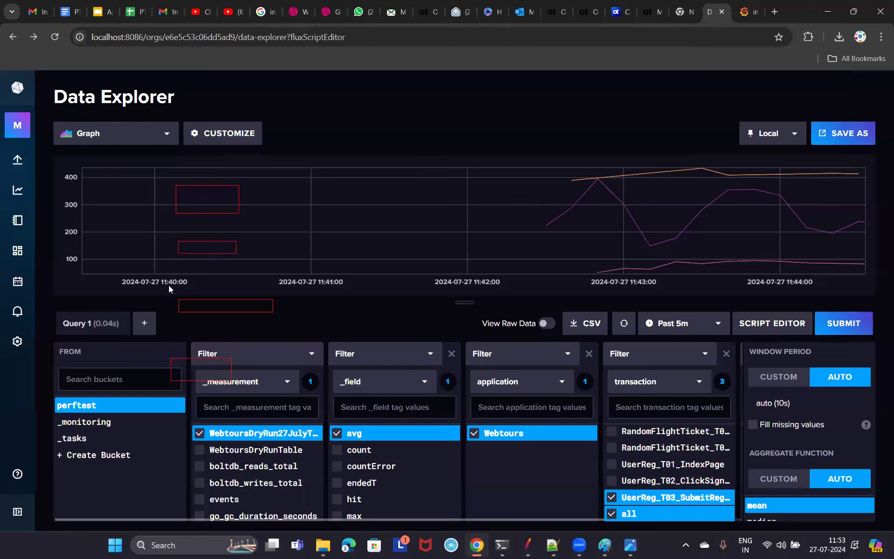
{"action": "left_click", "coordinate": [18, 251]}
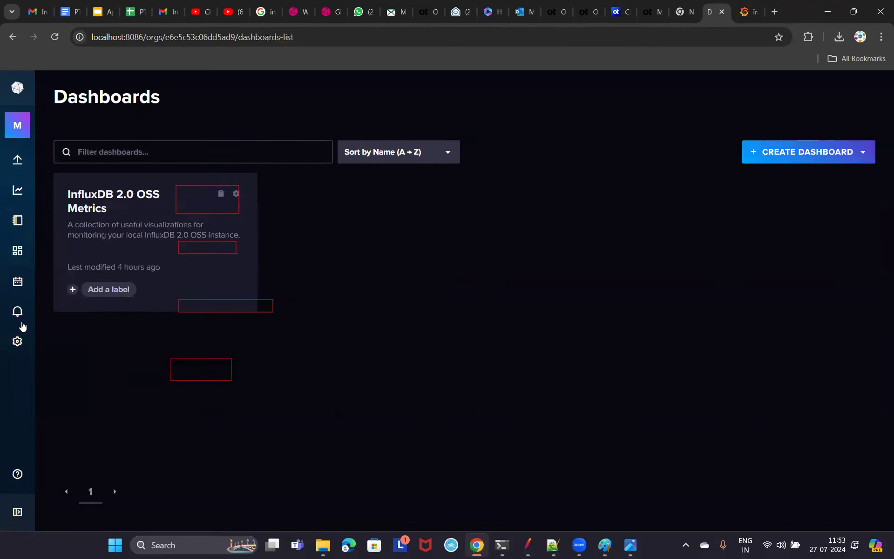
{"action": "mouse_move", "coordinate": [18, 160]}
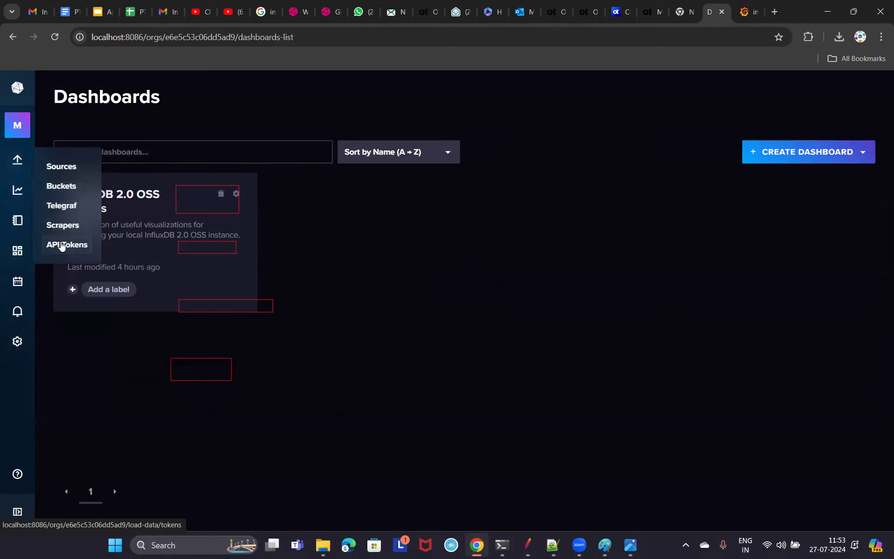
{"action": "left_click", "coordinate": [65, 245]}
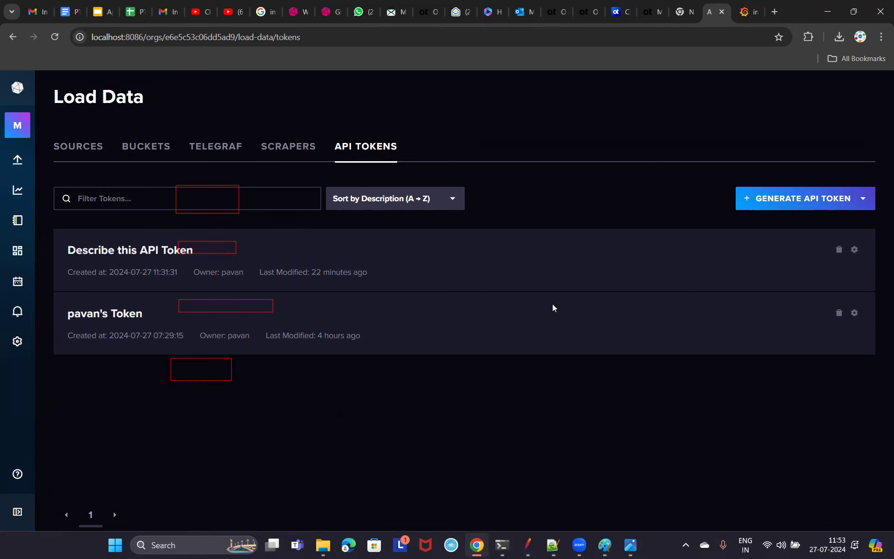
Reopen the Data Explorer, check the influxdb-5 settings down to the save and test result in Grafana, and return to the Data Explorer.
{"action": "mouse_move", "coordinate": [21, 171]}
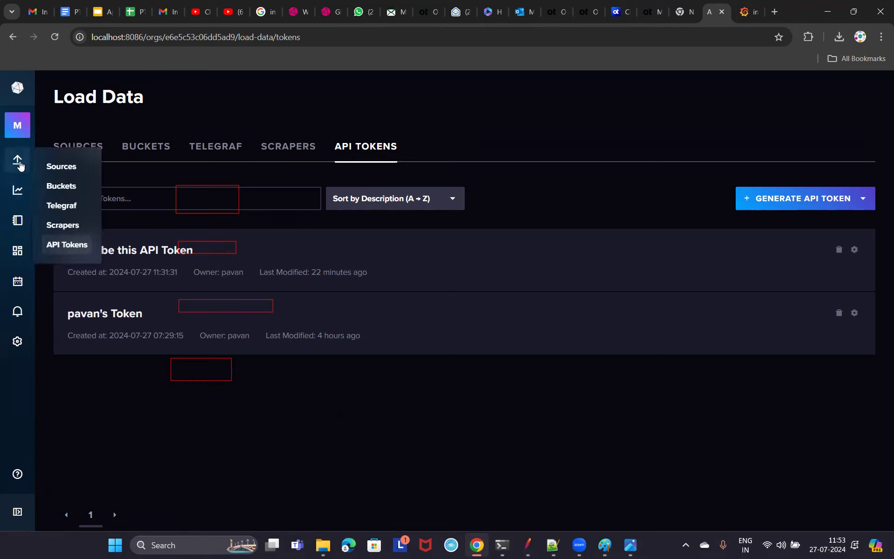
{"action": "left_click", "coordinate": [19, 191]}
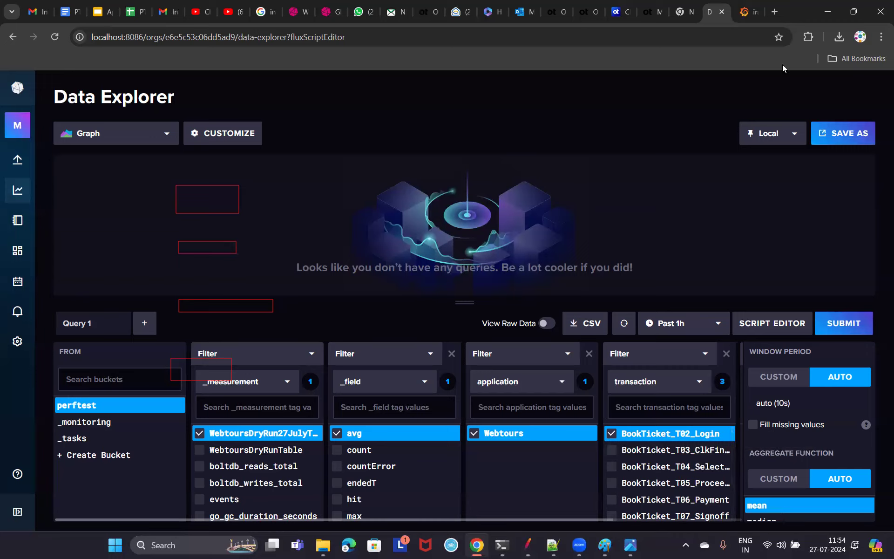
{"action": "left_click", "coordinate": [744, 18]}
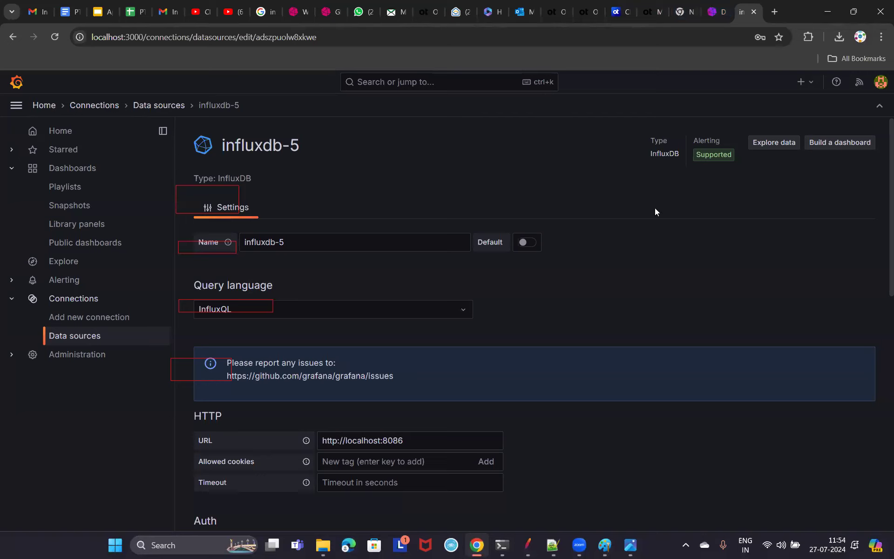
{"action": "scroll", "coordinate": [569, 252], "scroll_direction": "down", "scroll_amount": 12}
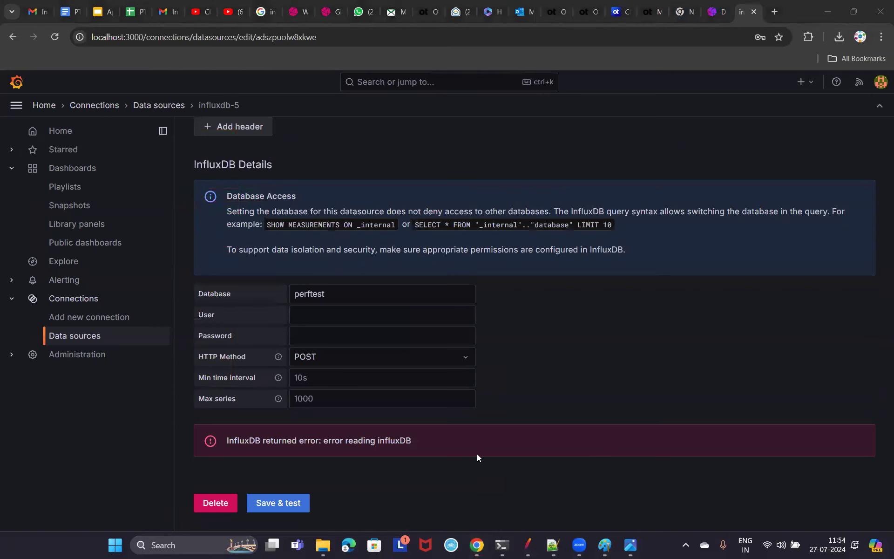
{"action": "left_click", "coordinate": [714, 12]}
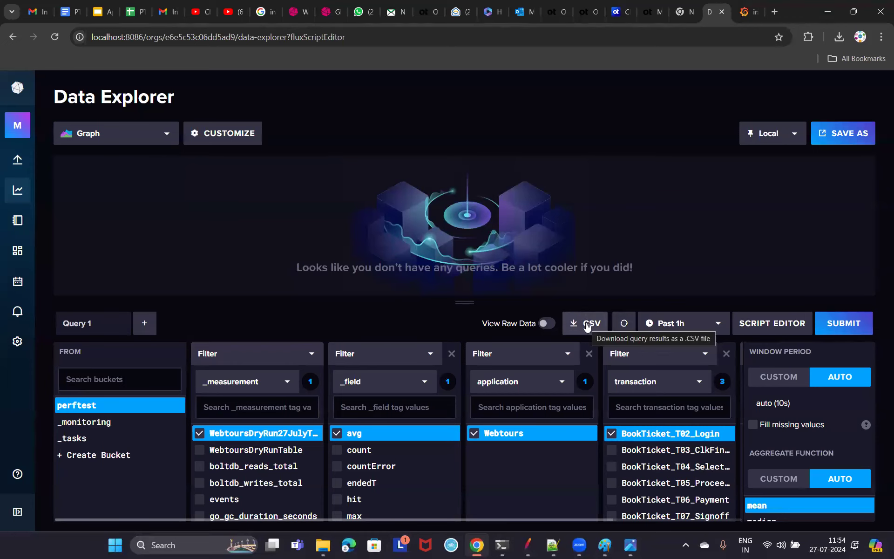
Turn on the raw data view, export the query results as CSV and open the downloaded query (1).csv in Excel.
{"action": "left_click", "coordinate": [546, 324]}
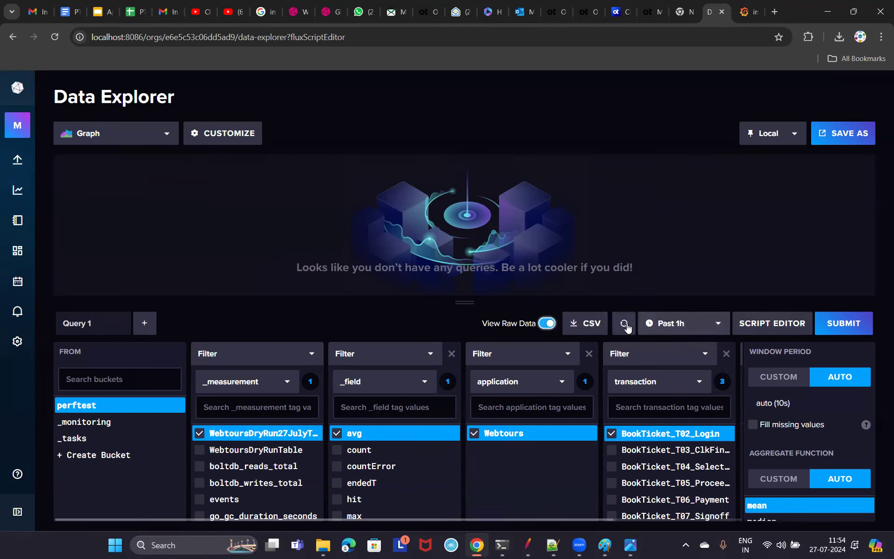
{"action": "left_click", "coordinate": [586, 323]}
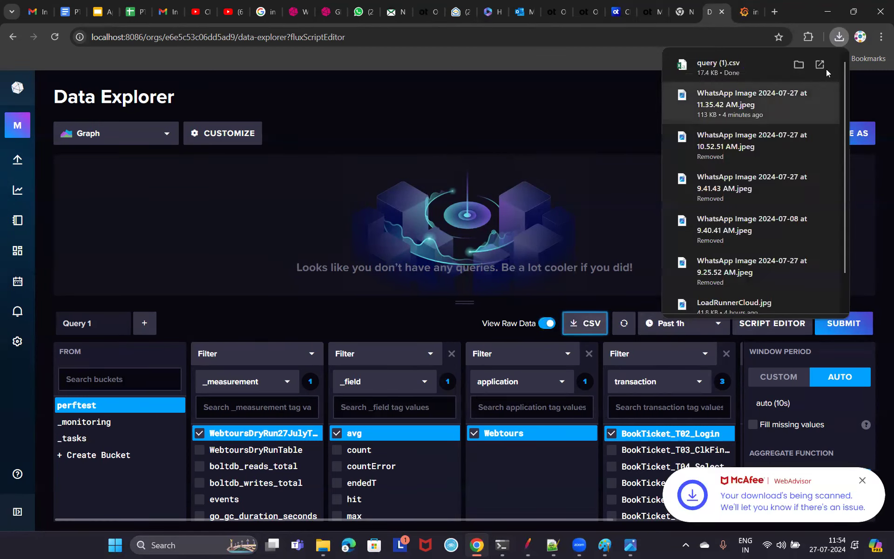
{"action": "left_click", "coordinate": [826, 69]}
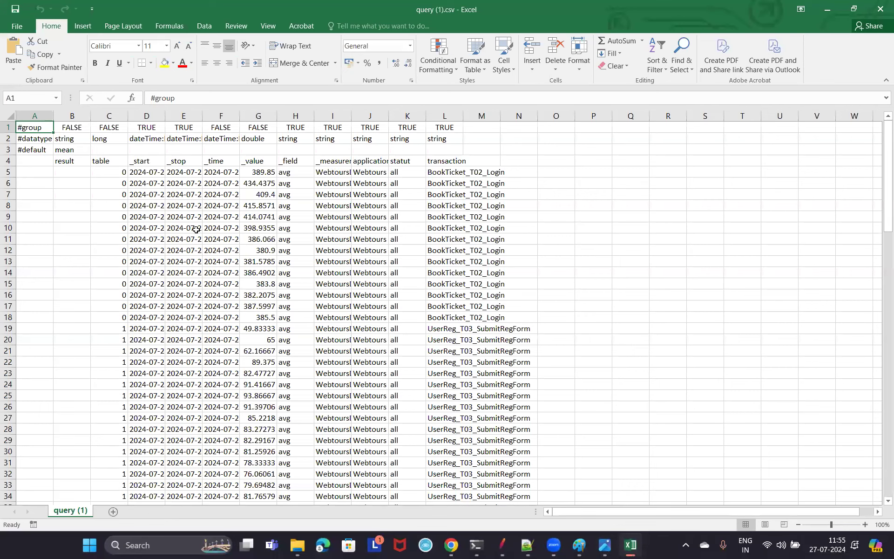
Fit the _stop, _time, _value and _measurement columns to their contents and check the first time and measurement entries.
{"action": "double_click", "coordinate": [201, 112]}
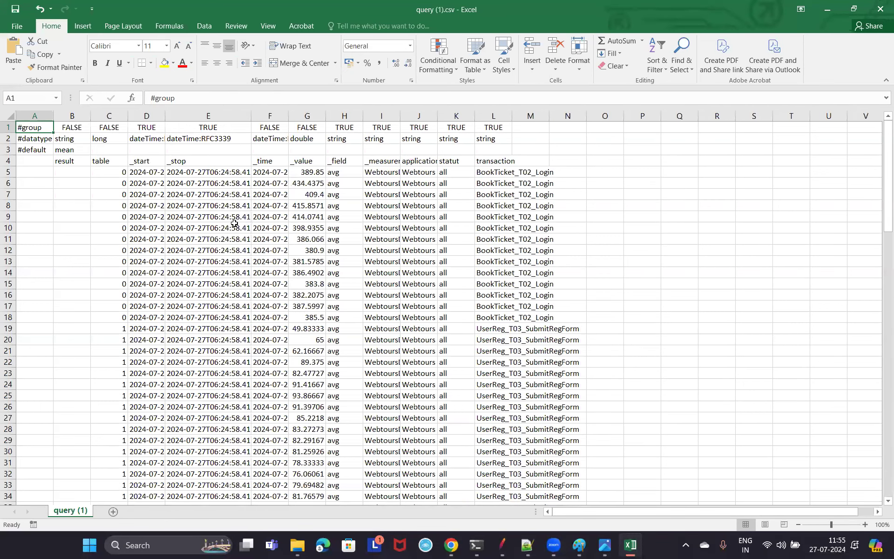
{"action": "double_click", "coordinate": [288, 113]}
{"action": "left_click", "coordinate": [308, 173]}
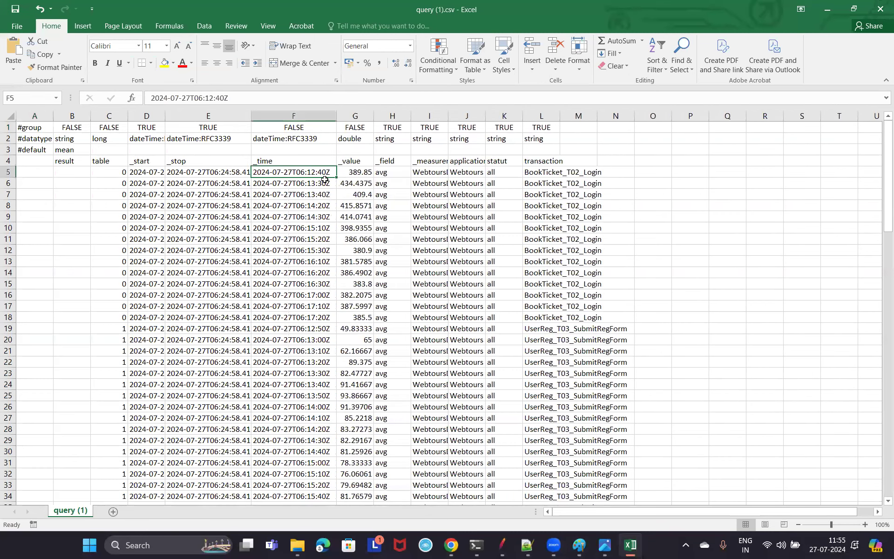
{"action": "double_click", "coordinate": [374, 116]}
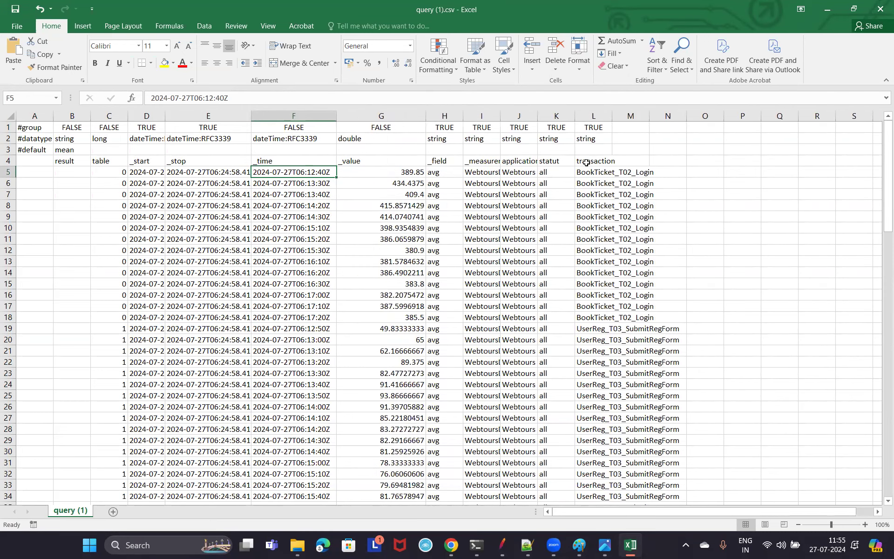
{"action": "double_click", "coordinate": [501, 115]}
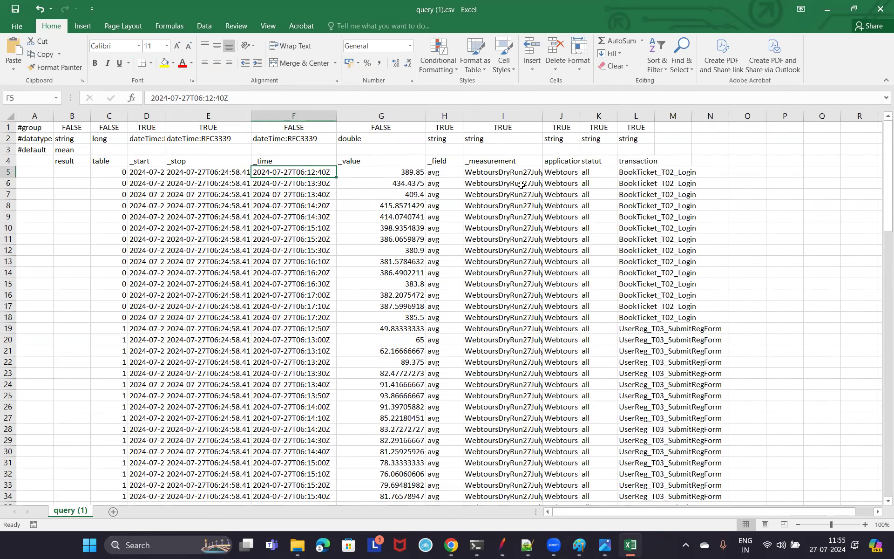
{"action": "left_click", "coordinate": [511, 172]}
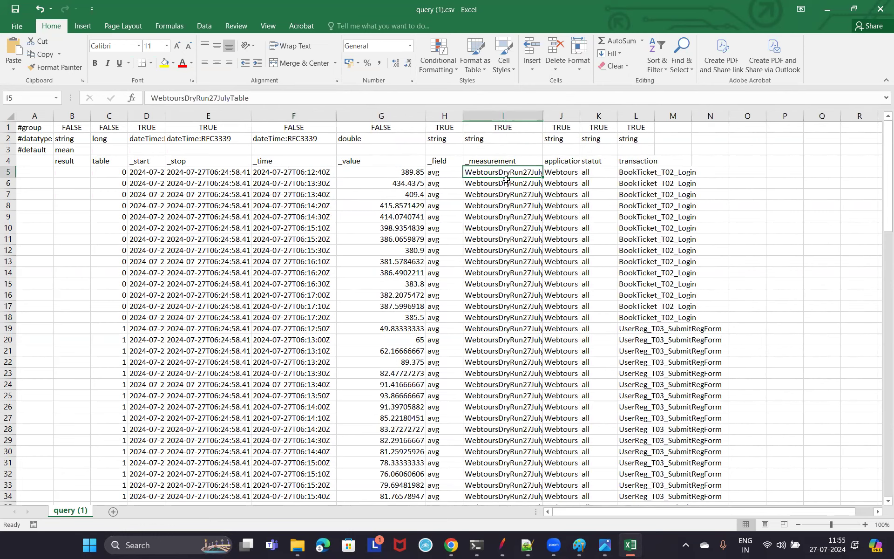
Examine the transaction names and average values in the exported rows down to the last record and back at the first.
{"action": "left_click", "coordinate": [662, 161]}
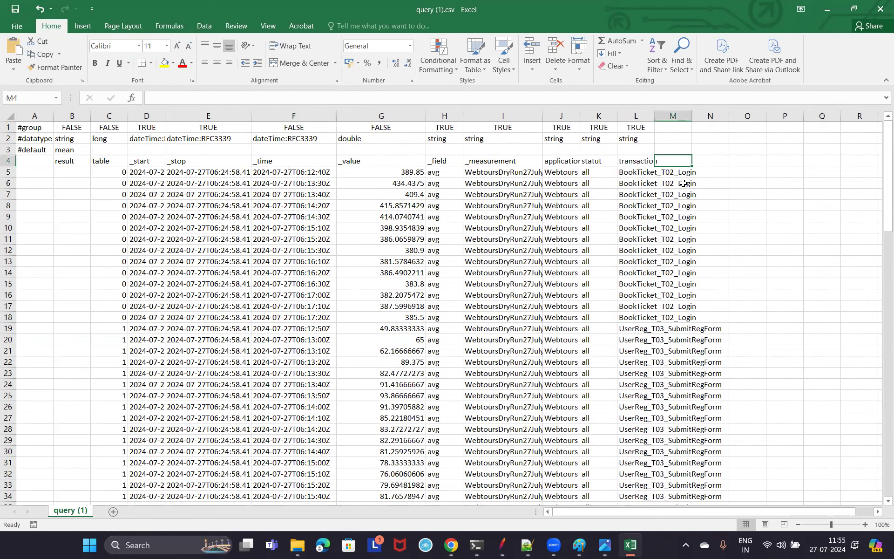
{"action": "left_click", "coordinate": [683, 173]}
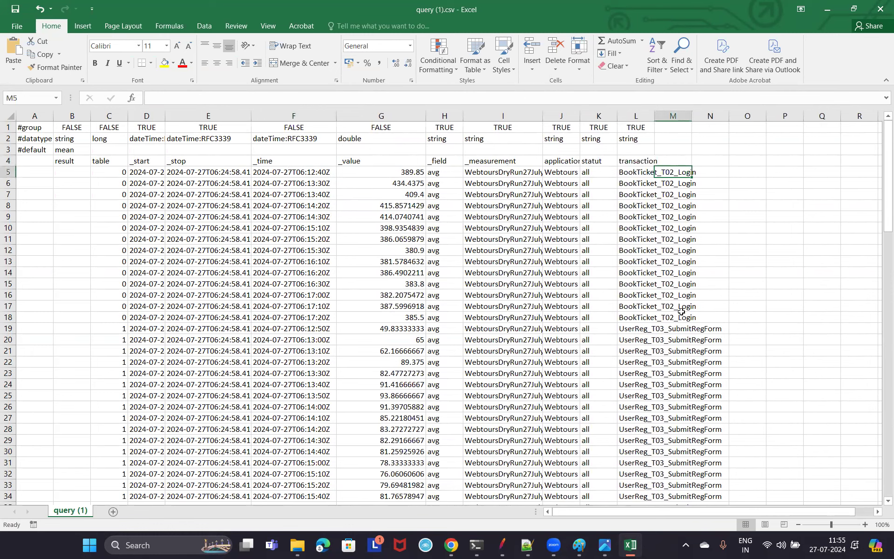
{"action": "left_click", "coordinate": [657, 330]}
{"action": "scroll", "coordinate": [700, 336], "scroll_direction": "down", "scroll_amount": 20}
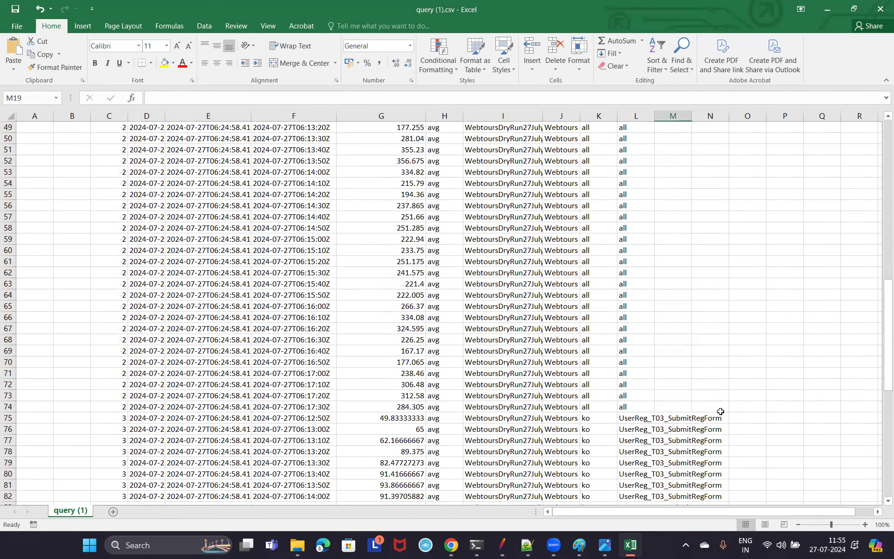
{"action": "scroll", "coordinate": [672, 337], "scroll_direction": "down", "scroll_amount": 8}
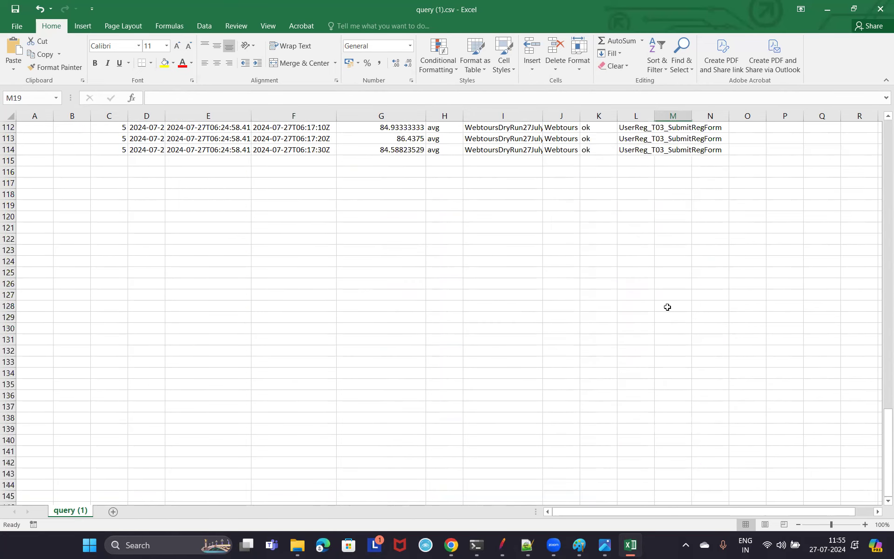
{"action": "scroll", "coordinate": [665, 306], "scroll_direction": "up", "scroll_amount": 7}
{"action": "left_click", "coordinate": [452, 385]}
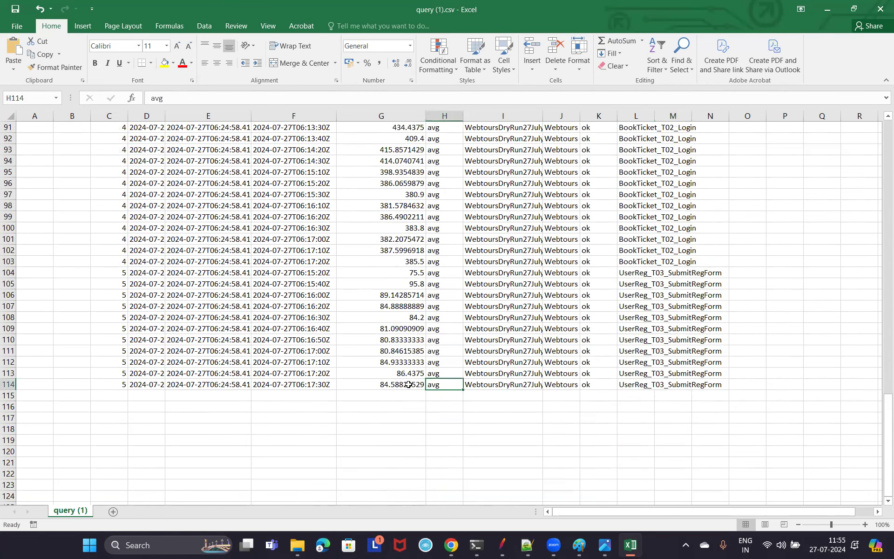
{"action": "left_click", "coordinate": [401, 377]}
{"action": "left_click", "coordinate": [402, 385]}
{"action": "scroll", "coordinate": [465, 343], "scroll_direction": "up", "scroll_amount": 20}
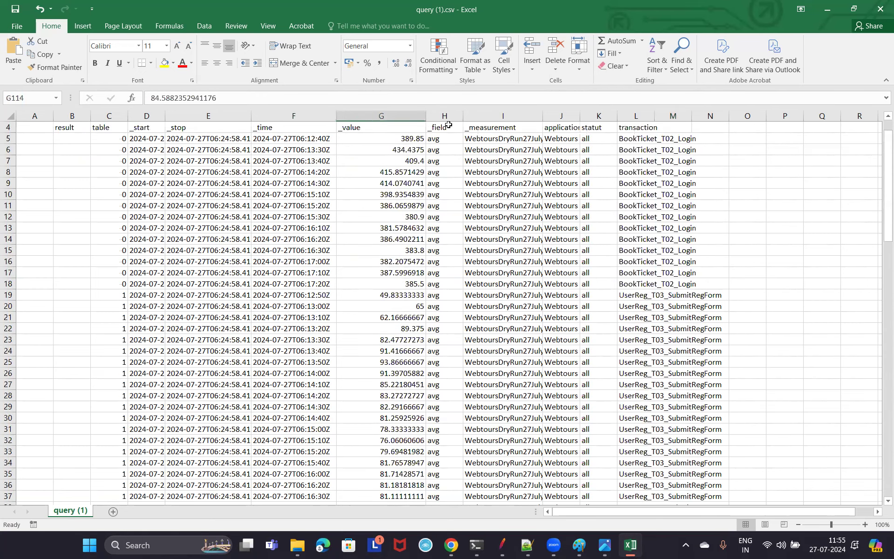
{"action": "left_click", "coordinate": [447, 127]}
{"action": "left_click", "coordinate": [412, 139]}
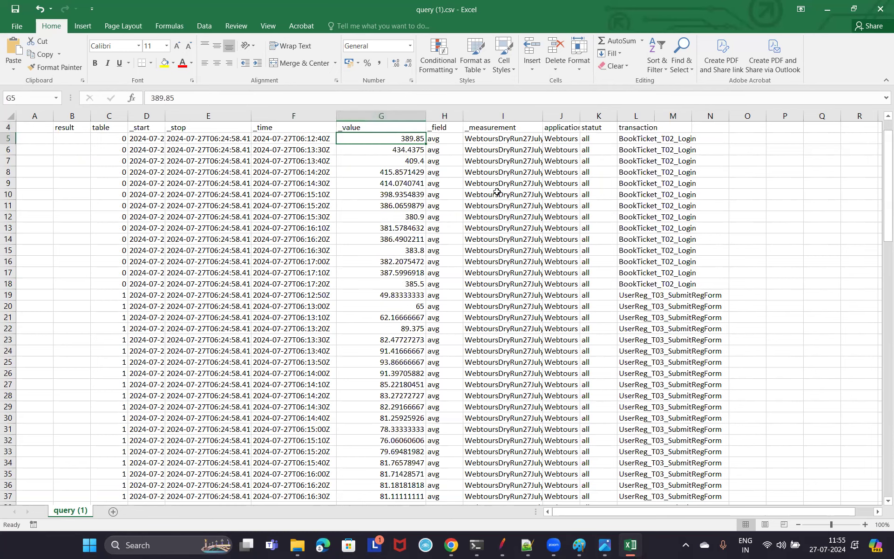
Switch back to the Data Explorer in Chrome, show the query as a Flux script and refresh its results.
{"action": "left_click", "coordinate": [457, 545]}
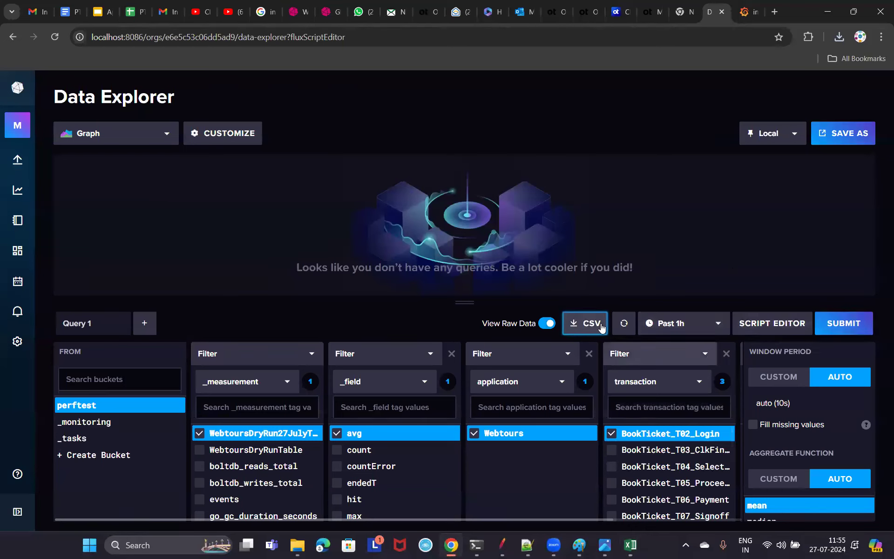
{"action": "left_click", "coordinate": [578, 326]}
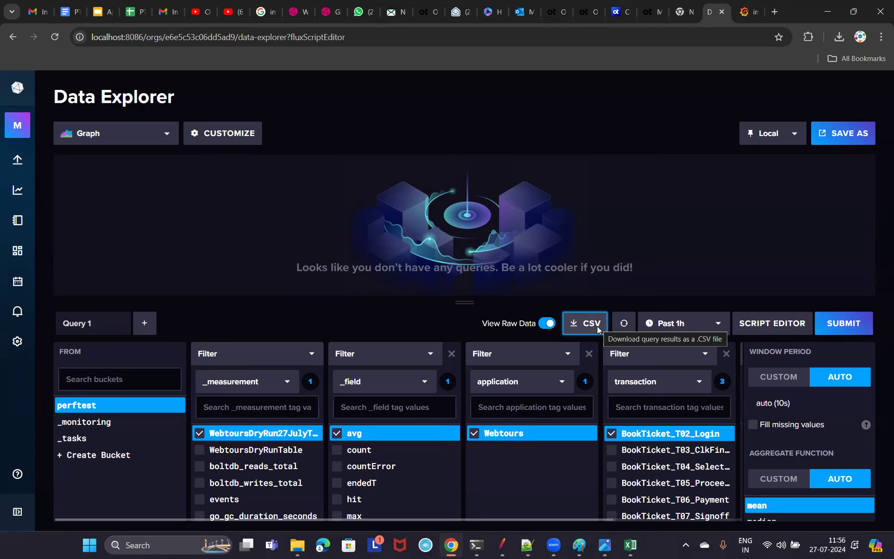
{"action": "left_click", "coordinate": [768, 323]}
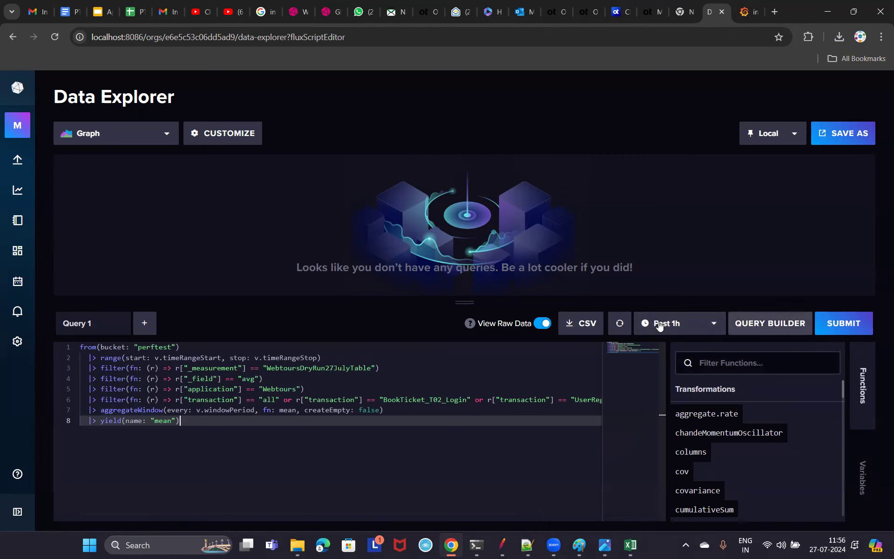
{"action": "left_click", "coordinate": [620, 323]}
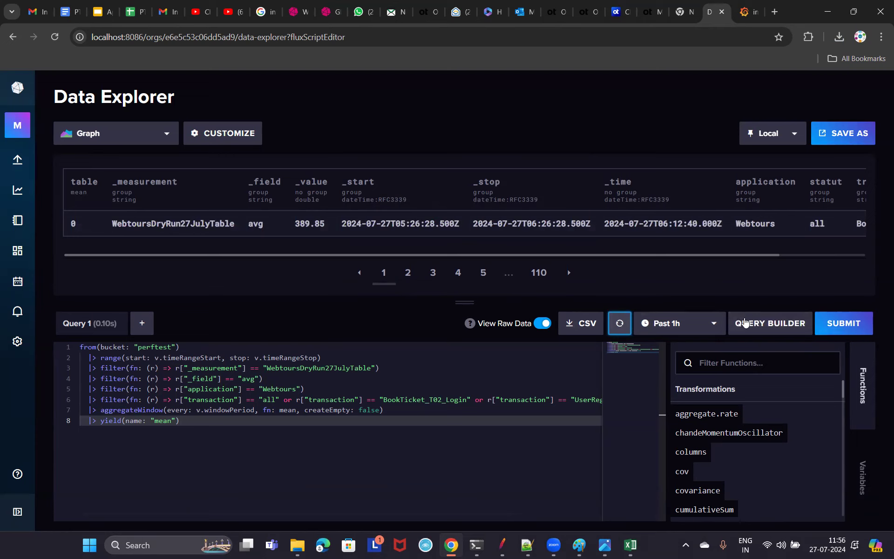
Clear the payment search in the transaction filter and deselect its transaction values.
{"action": "mouse_move", "coordinate": [722, 456]}
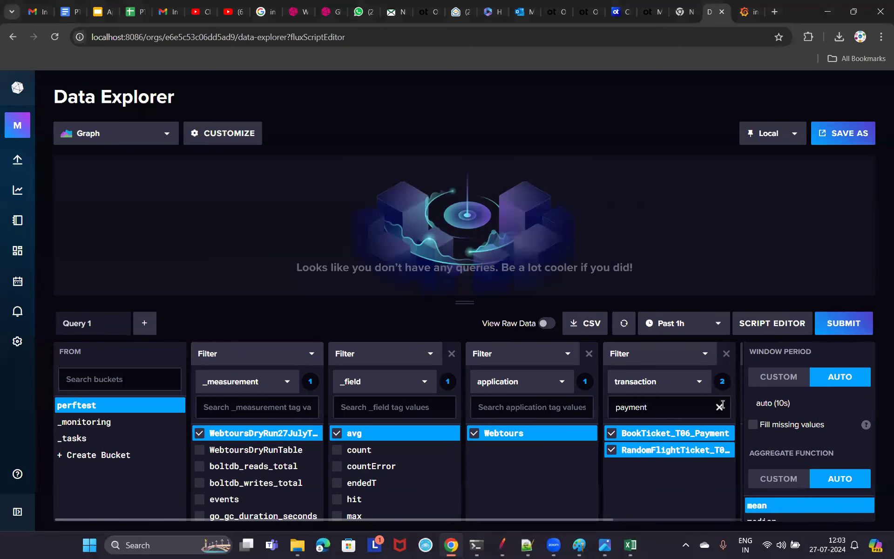
{"action": "left_click", "coordinate": [719, 407]}
{"action": "left_click", "coordinate": [642, 434]}
{"action": "scroll", "coordinate": [641, 451], "scroll_direction": "down", "scroll_amount": 3}
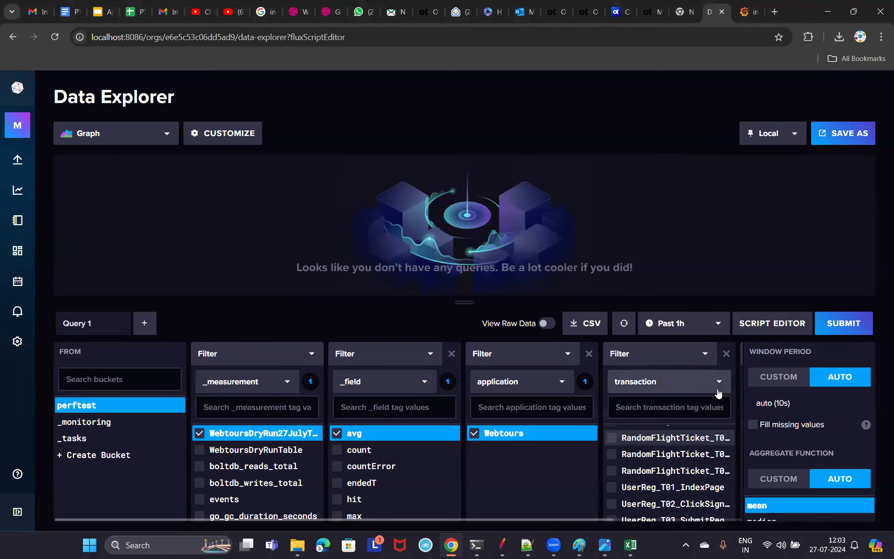
Change the last filter's key from transaction to statut, select ko and submit the query.
{"action": "left_click", "coordinate": [691, 391]}
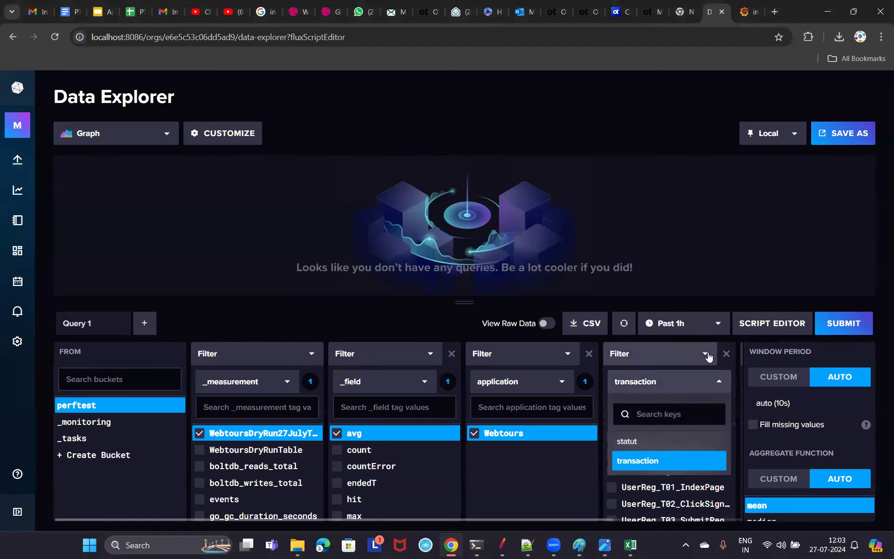
{"action": "left_click", "coordinate": [627, 441]}
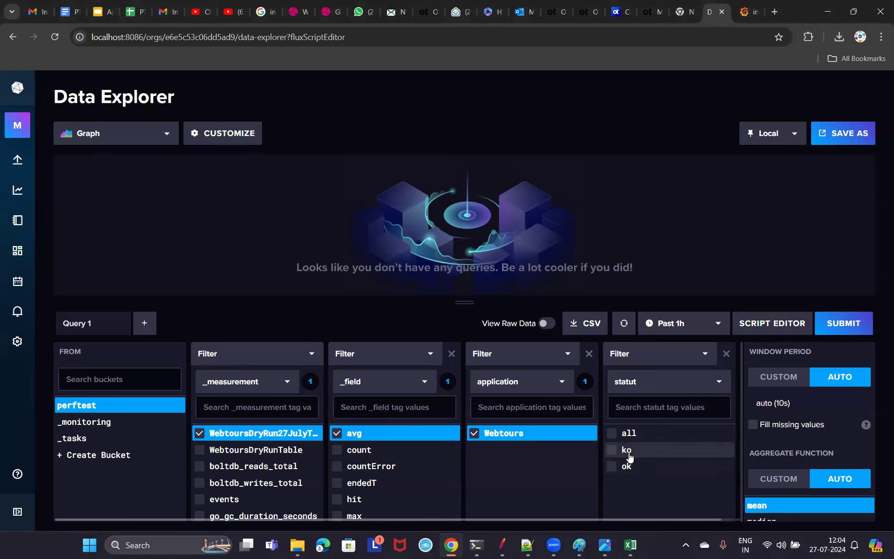
{"action": "left_click", "coordinate": [612, 450]}
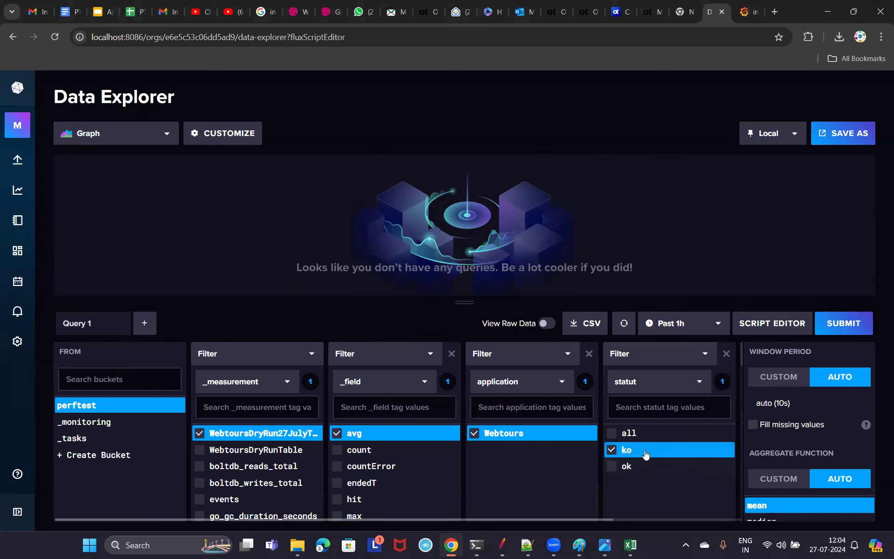
{"action": "left_click", "coordinate": [833, 336]}
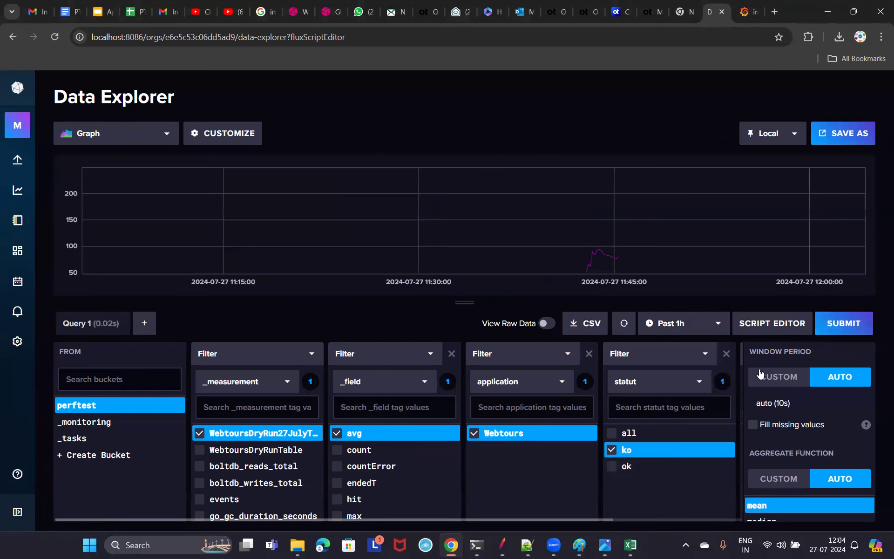
{"action": "mouse_move", "coordinate": [598, 256]}
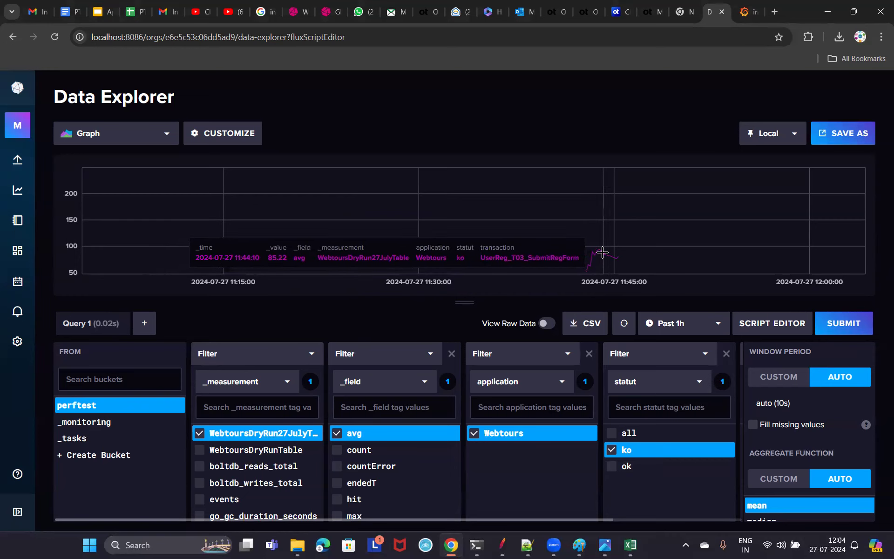
Switch to JMeter, look through the View Results Tree and check the UserReg_T03_SubmitRegForm error rate in the Summary Report.
{"action": "left_click", "coordinate": [502, 545]}
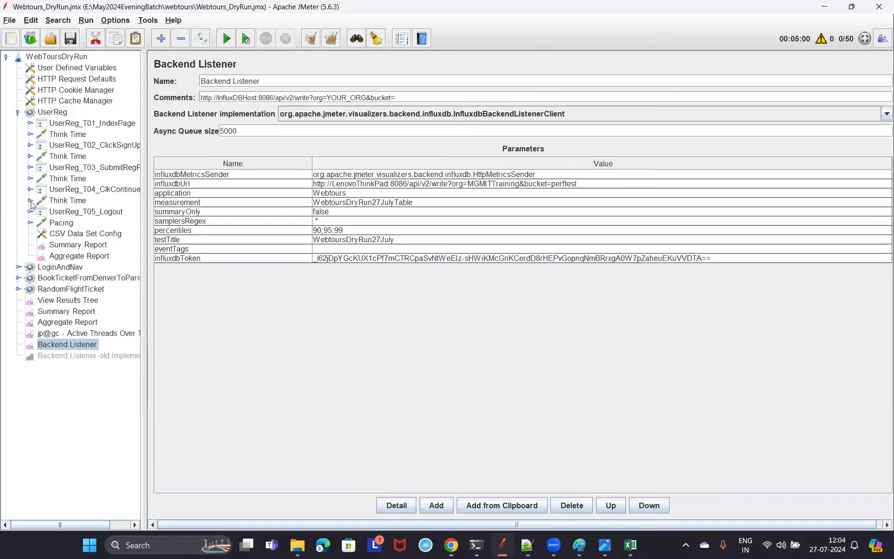
{"action": "left_click", "coordinate": [67, 301]}
{"action": "scroll", "coordinate": [233, 254], "scroll_direction": "down", "scroll_amount": 5}
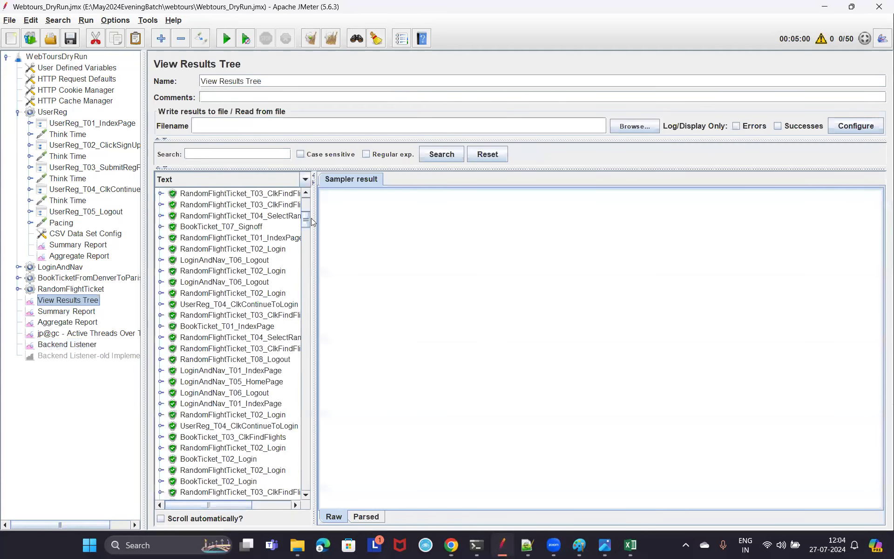
{"action": "left_click_drag", "start_coordinate": [307, 220], "coordinate": [308, 484]}
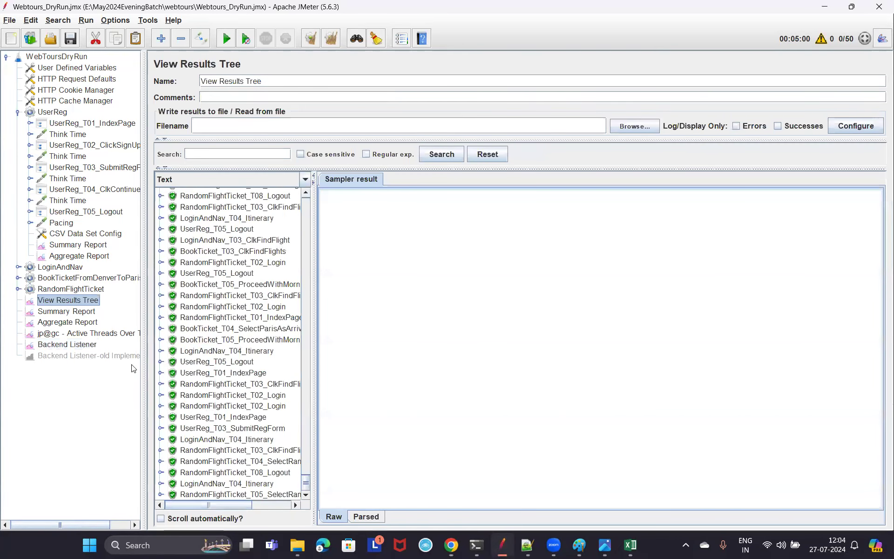
{"action": "left_click", "coordinate": [65, 312]}
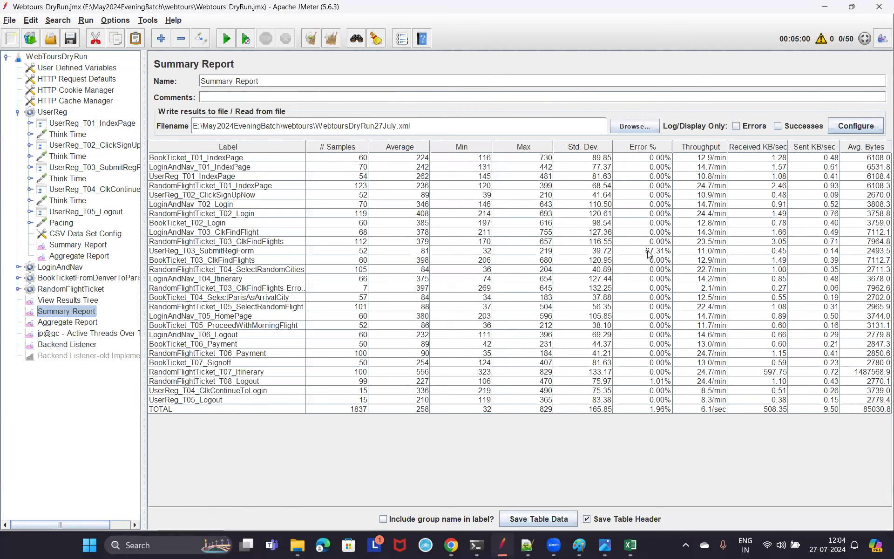
{"action": "left_click", "coordinate": [215, 252]}
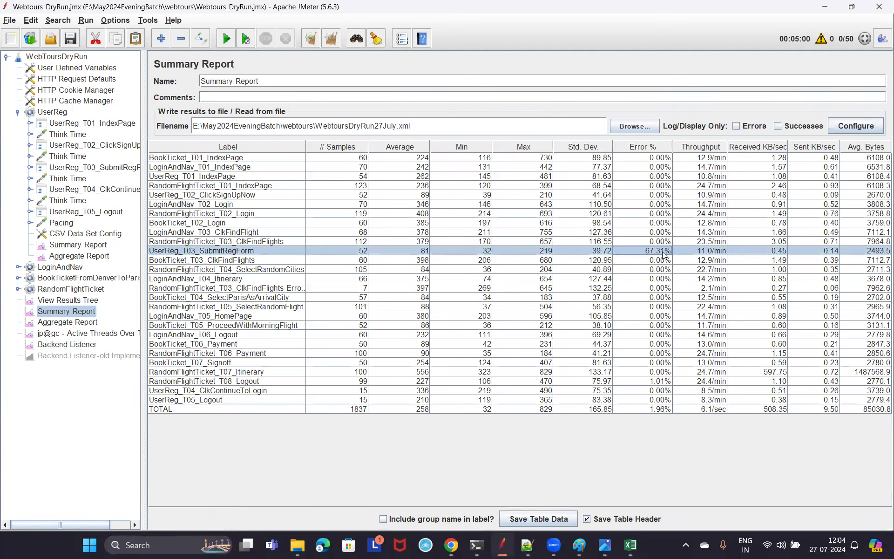
{"action": "left_click", "coordinate": [824, 6]}
Deselect ko in the last filter, change its key from statut to transaction and look through the transaction values.
{"action": "mouse_move", "coordinate": [628, 261]}
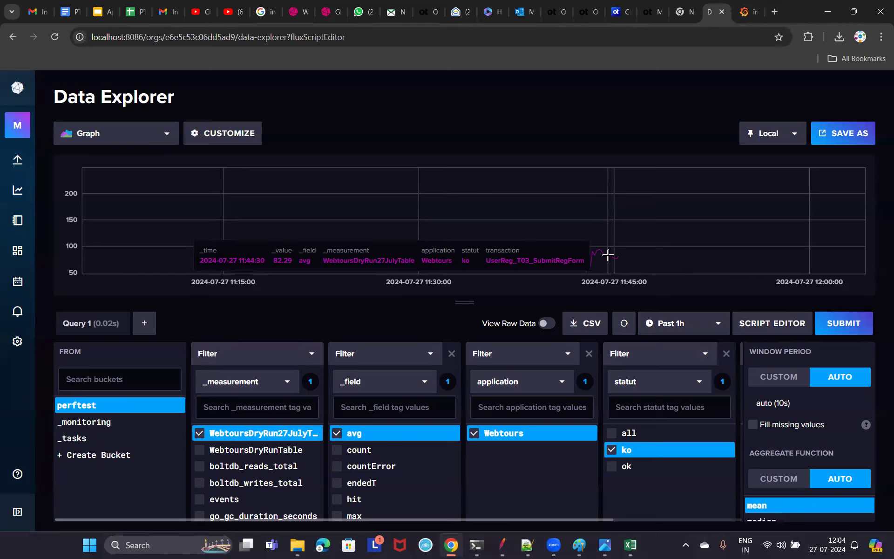
{"action": "left_click", "coordinate": [611, 450]}
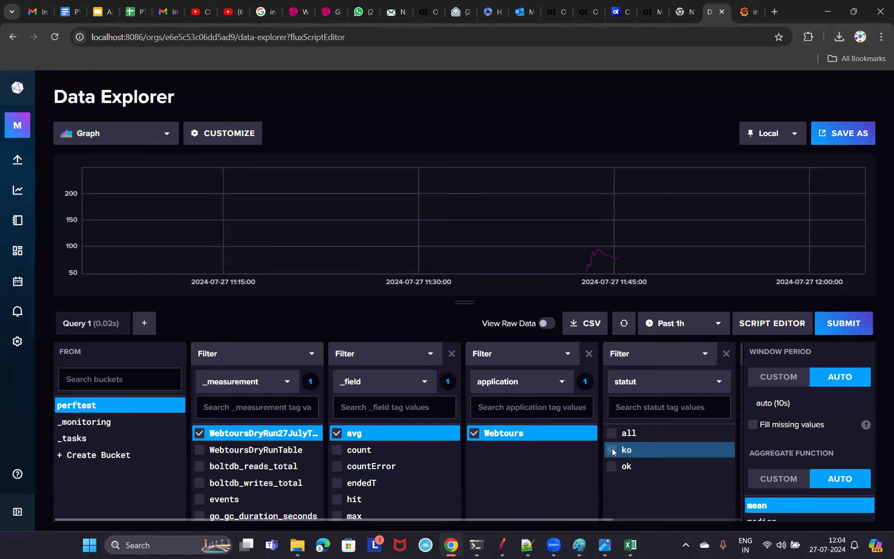
{"action": "left_click", "coordinate": [649, 408]}
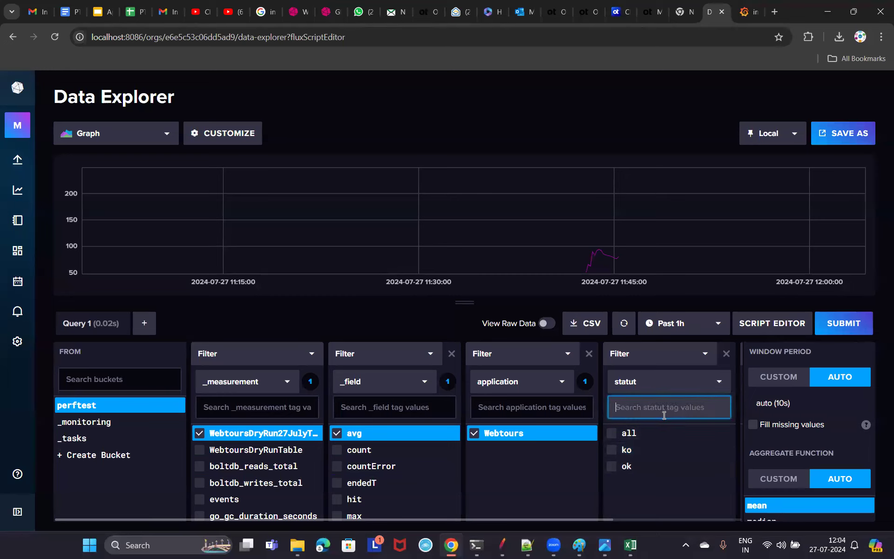
{"action": "left_click", "coordinate": [722, 380]}
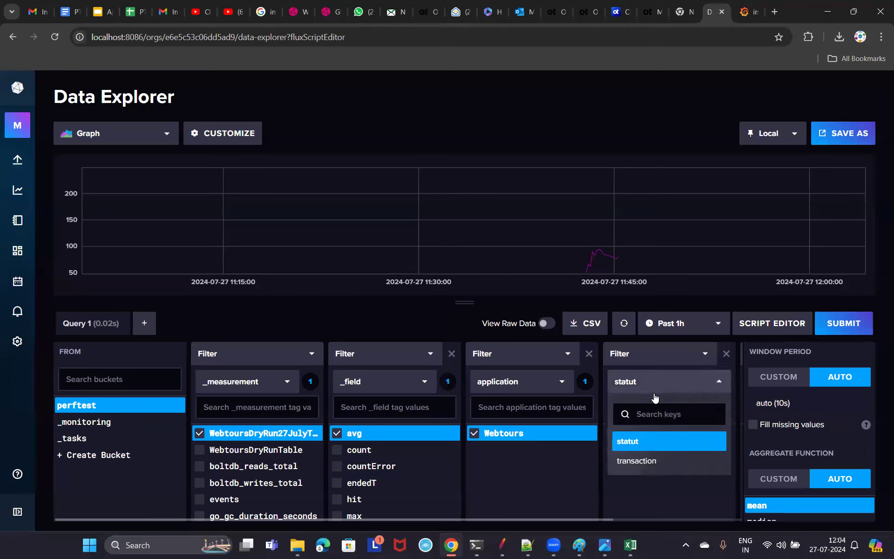
{"action": "left_click", "coordinate": [650, 461]}
{"action": "left_click", "coordinate": [661, 410]}
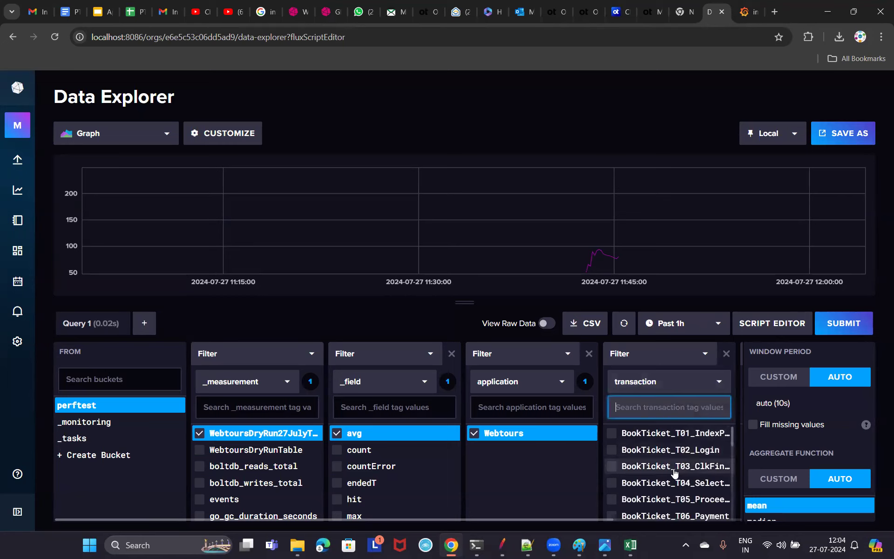
{"action": "scroll", "coordinate": [672, 465], "scroll_direction": "down", "scroll_amount": 10}
{"action": "scroll", "coordinate": [672, 483], "scroll_direction": "down", "scroll_amount": 3}
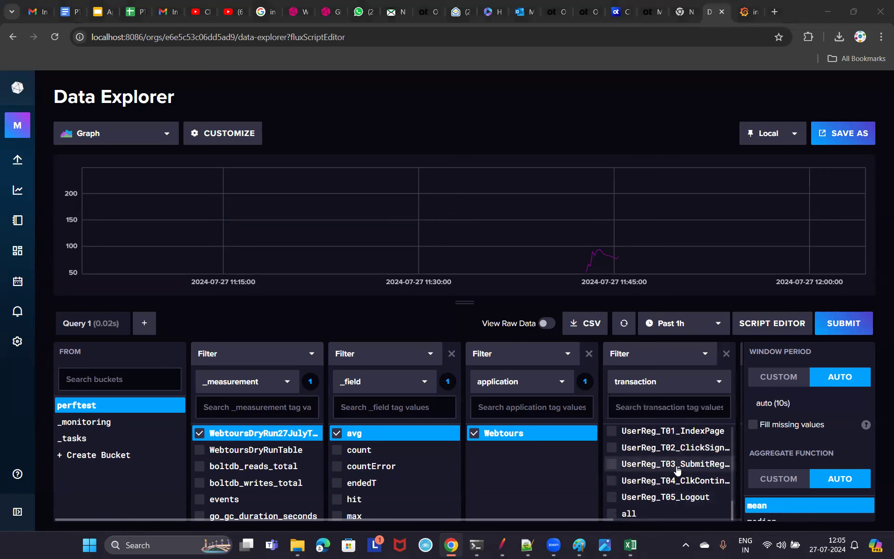
{"action": "scroll", "coordinate": [675, 494], "scroll_direction": "up", "scroll_amount": 15}
Search the transaction values for login and select BookTicket_T02_Login.
{"action": "left_click", "coordinate": [651, 406]}
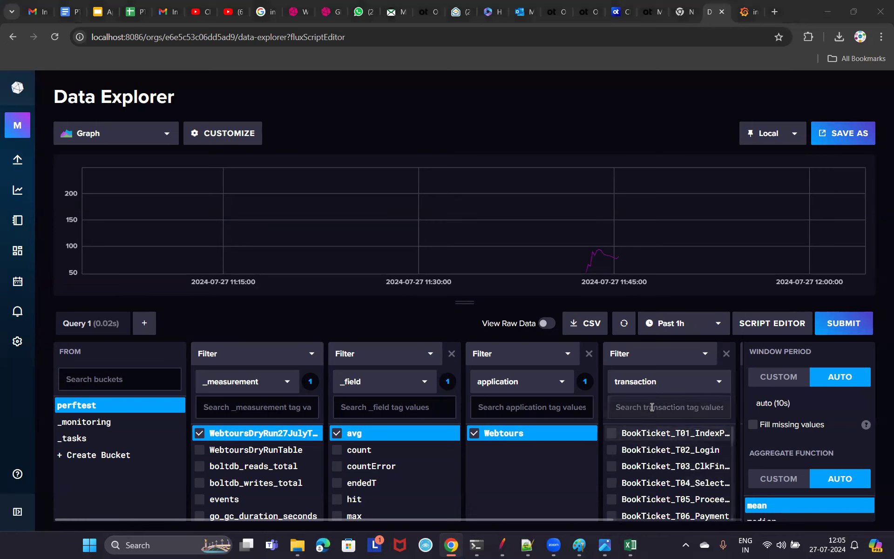
{"action": "type", "text": "login"}
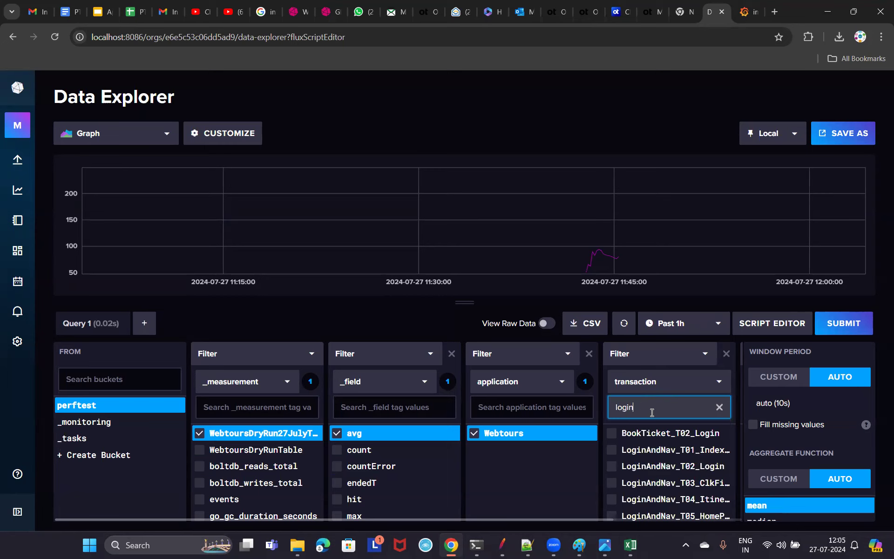
{"action": "left_click", "coordinate": [612, 433]}
Search the transaction values for payment, add BookTicket_T06_Payment and RandomFlightTicket_T06_Payment to the filter, and submit the query.
{"action": "key", "text": "ctrl+a"}
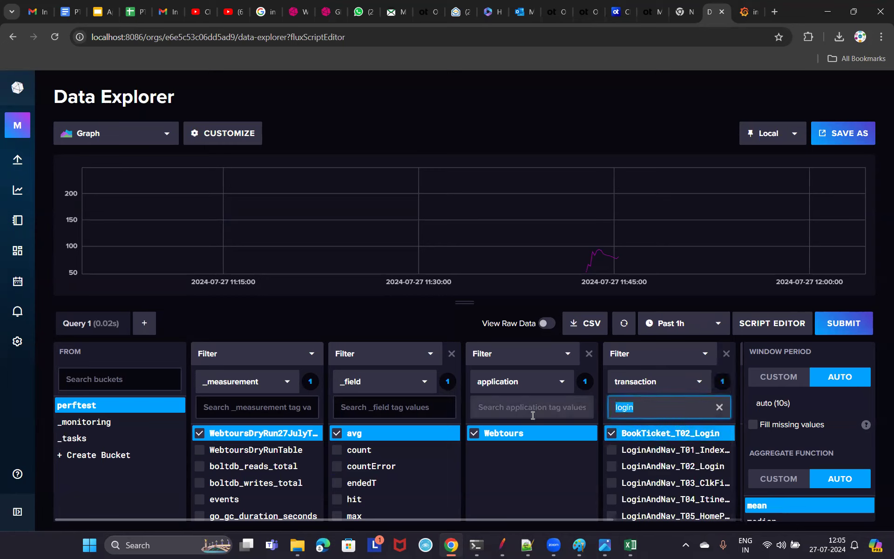
{"action": "type", "text": "payment"}
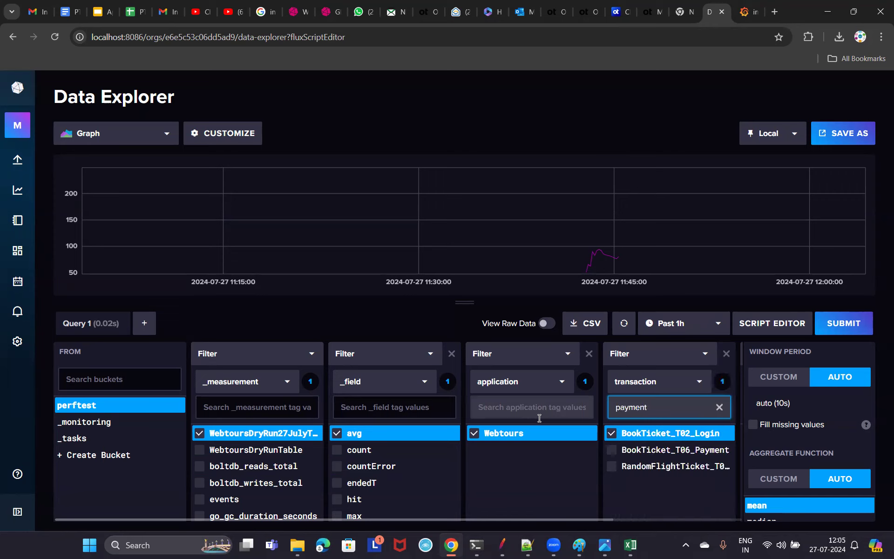
{"action": "left_click", "coordinate": [625, 451]}
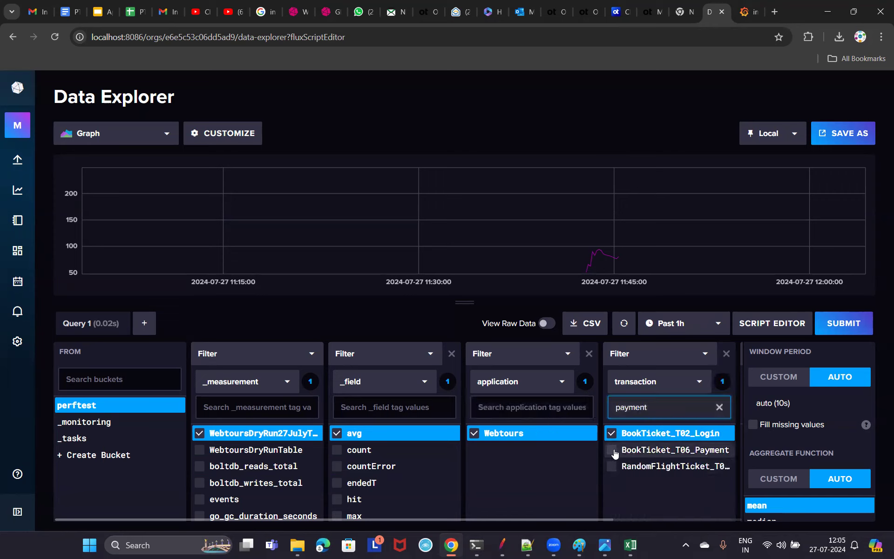
{"action": "left_click", "coordinate": [612, 467]}
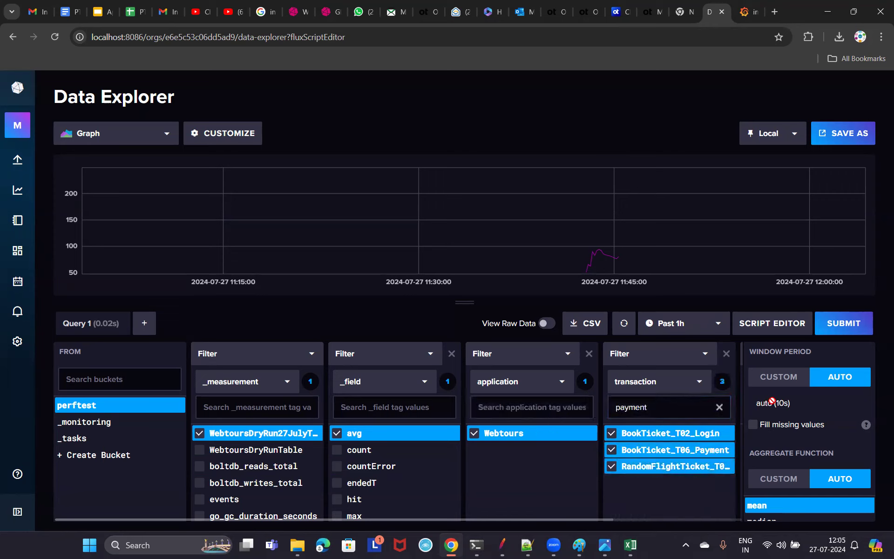
{"action": "left_click", "coordinate": [845, 324]}
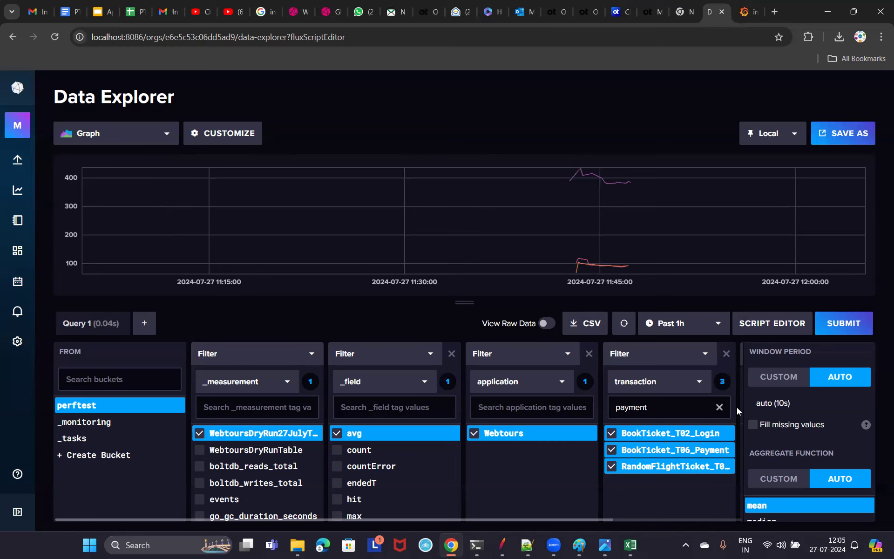
{"action": "mouse_move", "coordinate": [602, 195]}
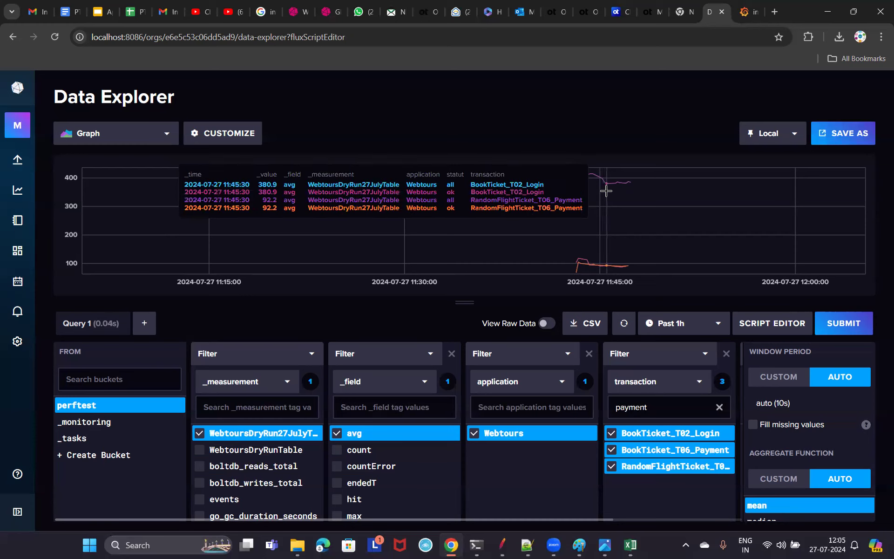
Change the last filter's key back to statut, select only ko and resubmit the query.
{"action": "left_click", "coordinate": [698, 380]}
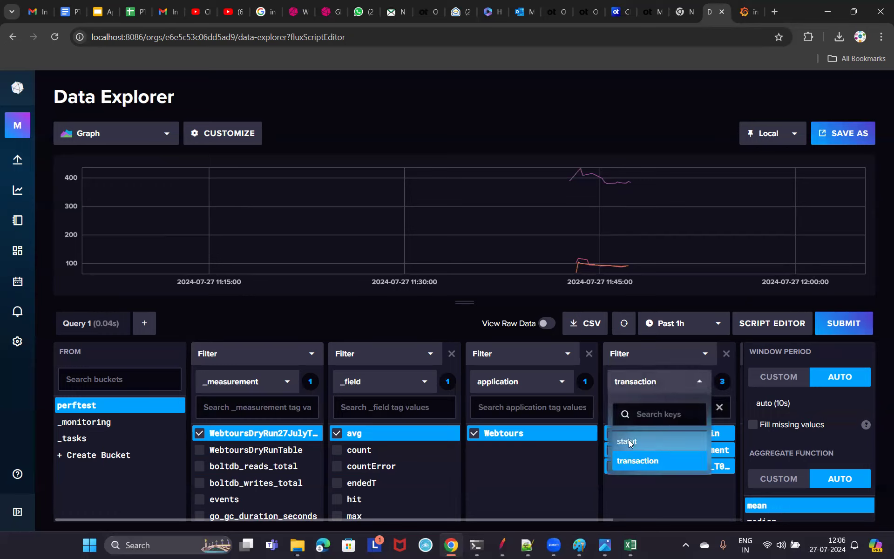
{"action": "left_click", "coordinate": [649, 442]}
{"action": "left_click", "coordinate": [720, 407]}
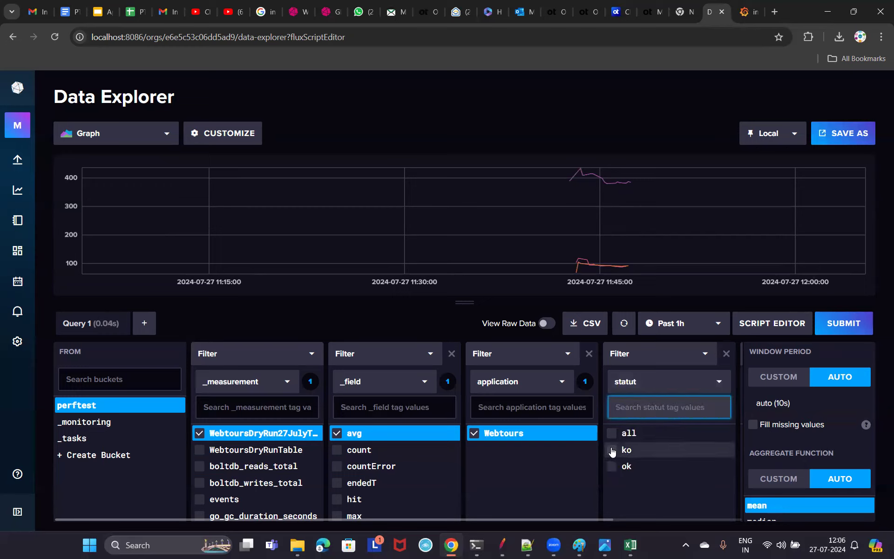
{"action": "left_click", "coordinate": [619, 450]}
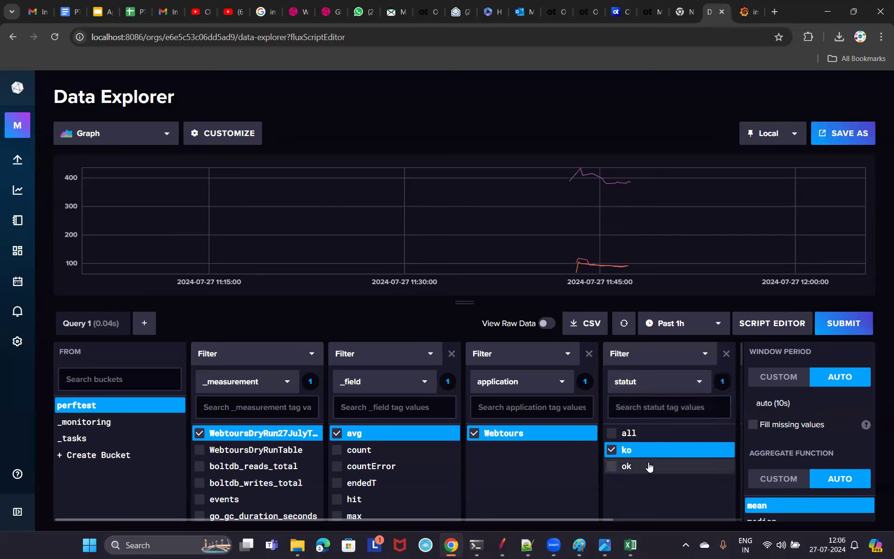
{"action": "left_click", "coordinate": [838, 319]}
{"action": "mouse_move", "coordinate": [578, 256]}
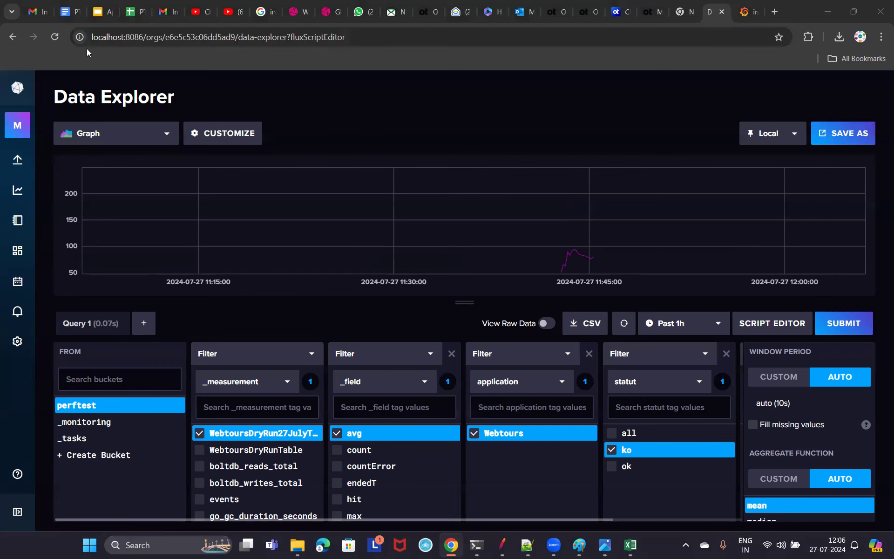
Switch to the Gmail inbox in the browser.
{"action": "left_click", "coordinate": [36, 12]}
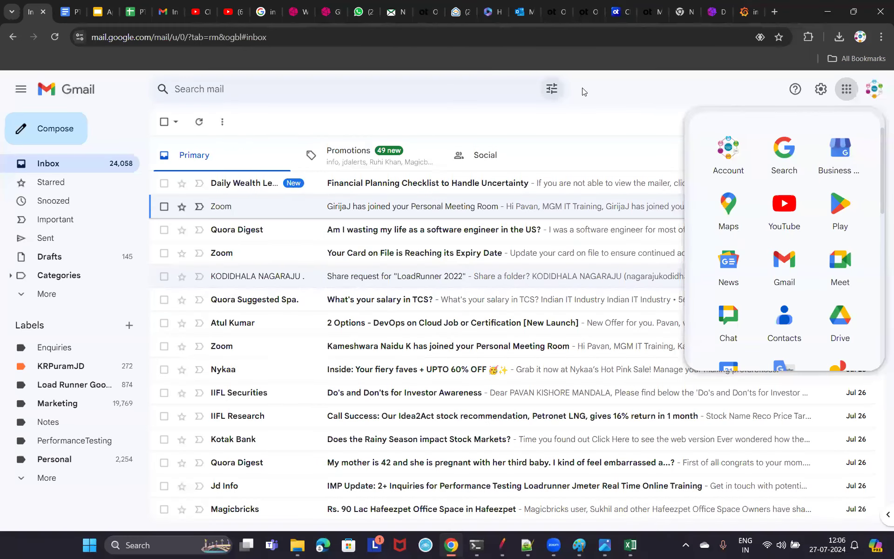